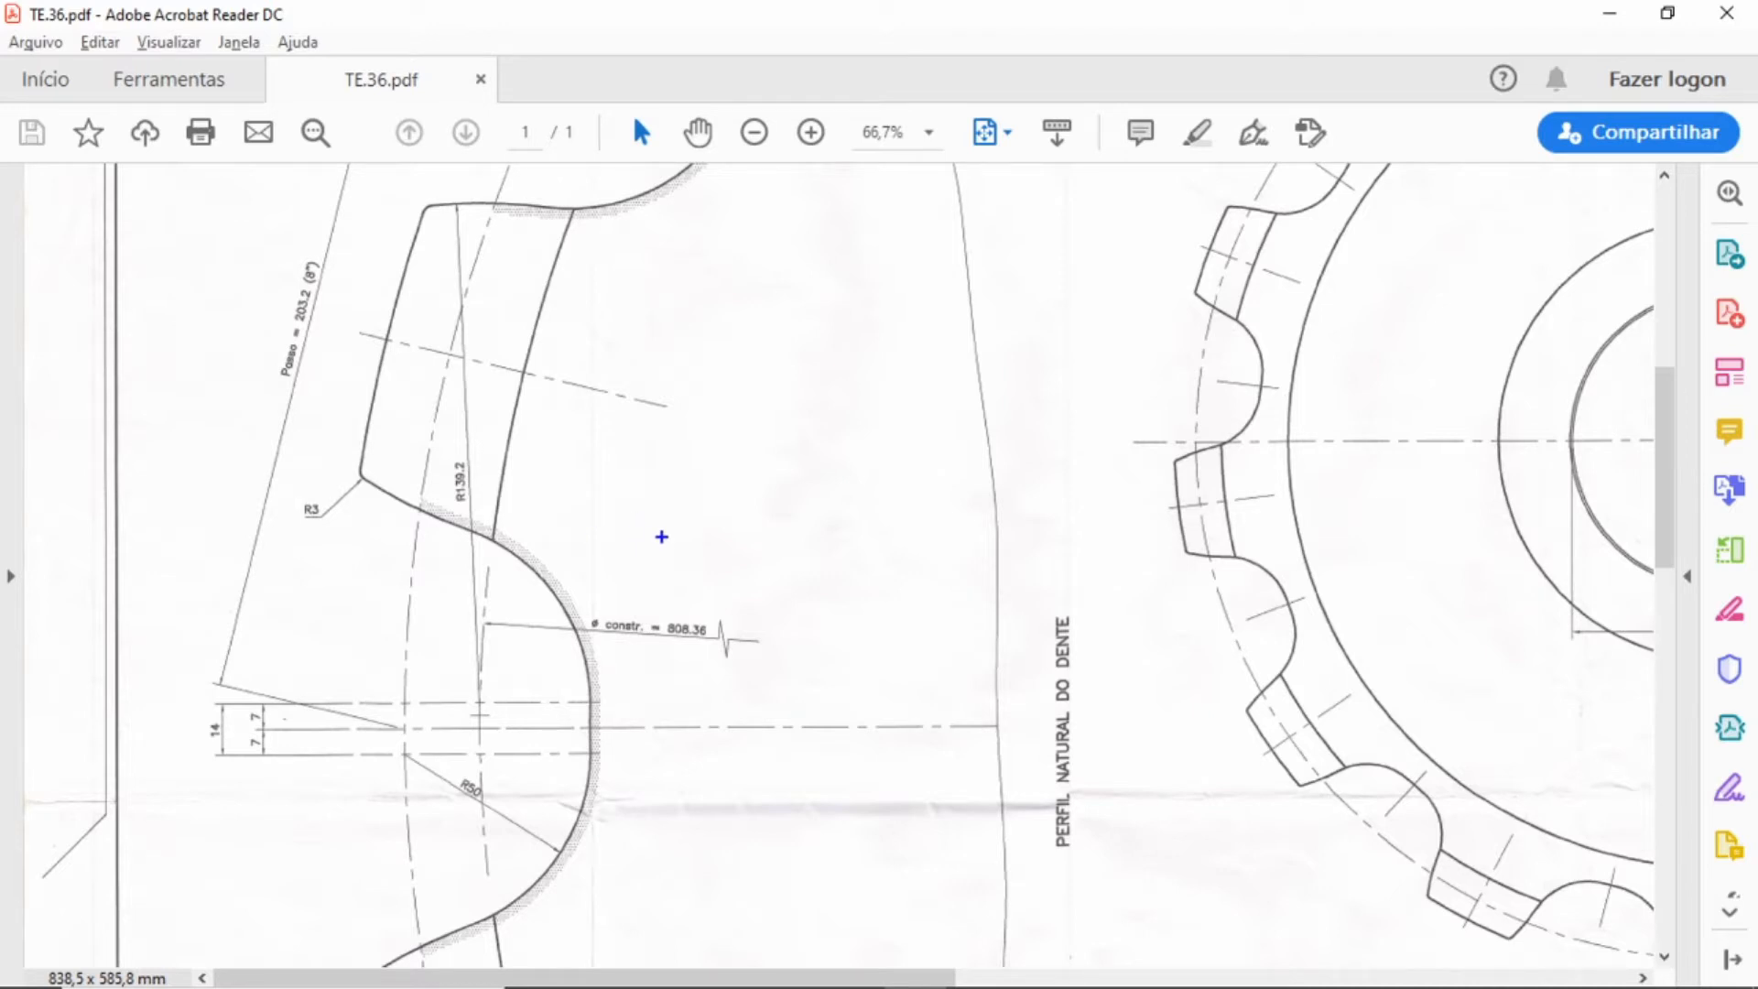
# - Examine the tooth profile's R50 and R139.2 arcs and the centre point of the larger arc in the TE.36.pdf drawing
pyautogui.moveTo(560, 581); pyautogui.dragTo(761, 461)
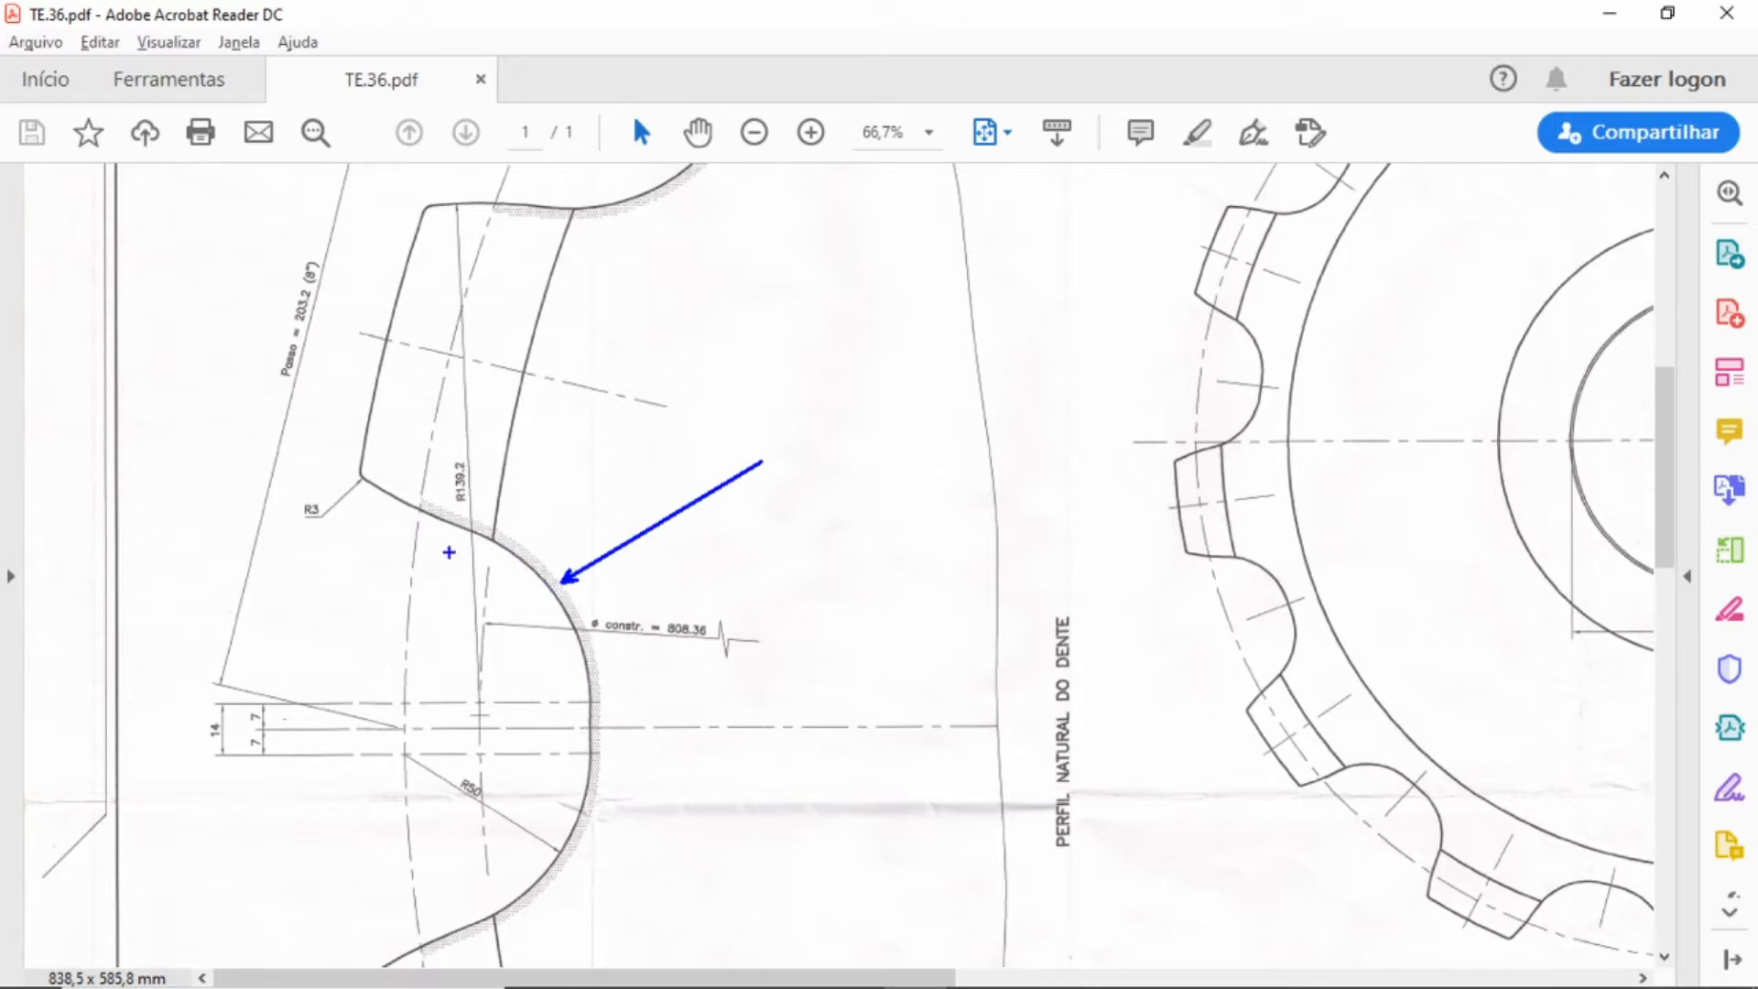
pyautogui.moveTo(441, 753); pyautogui.dragTo(495, 827)
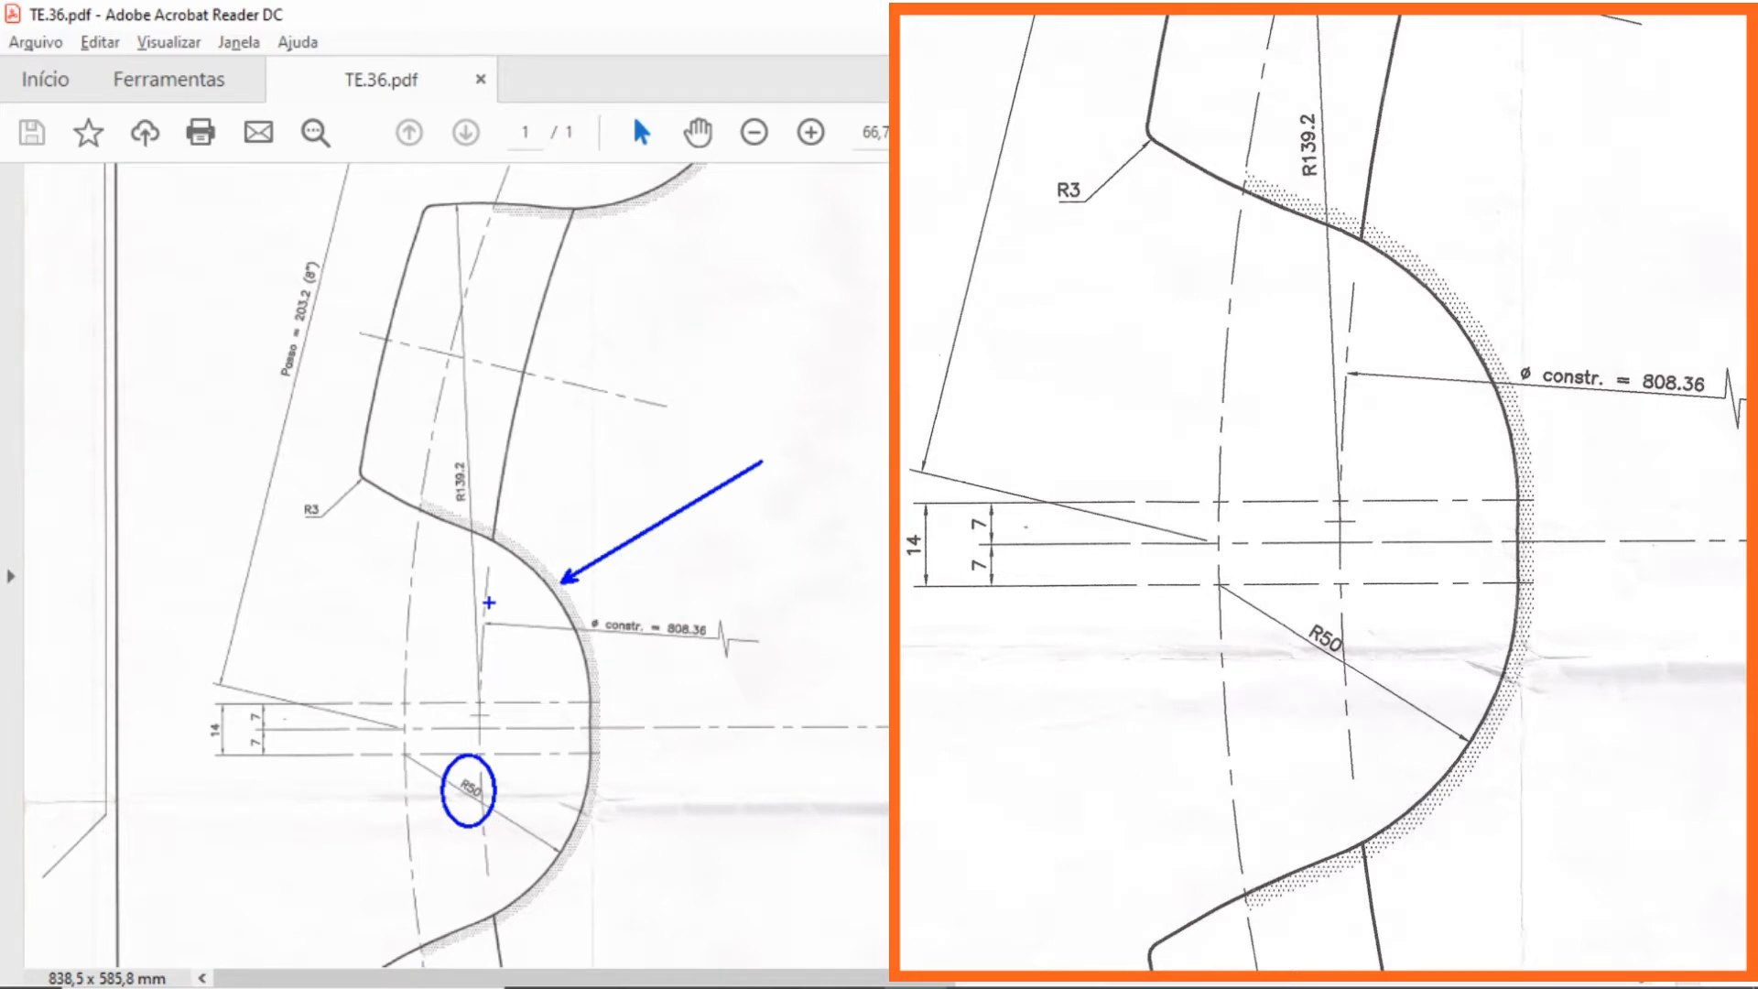
pyautogui.moveTo(463, 520); pyautogui.dragTo(686, 388)
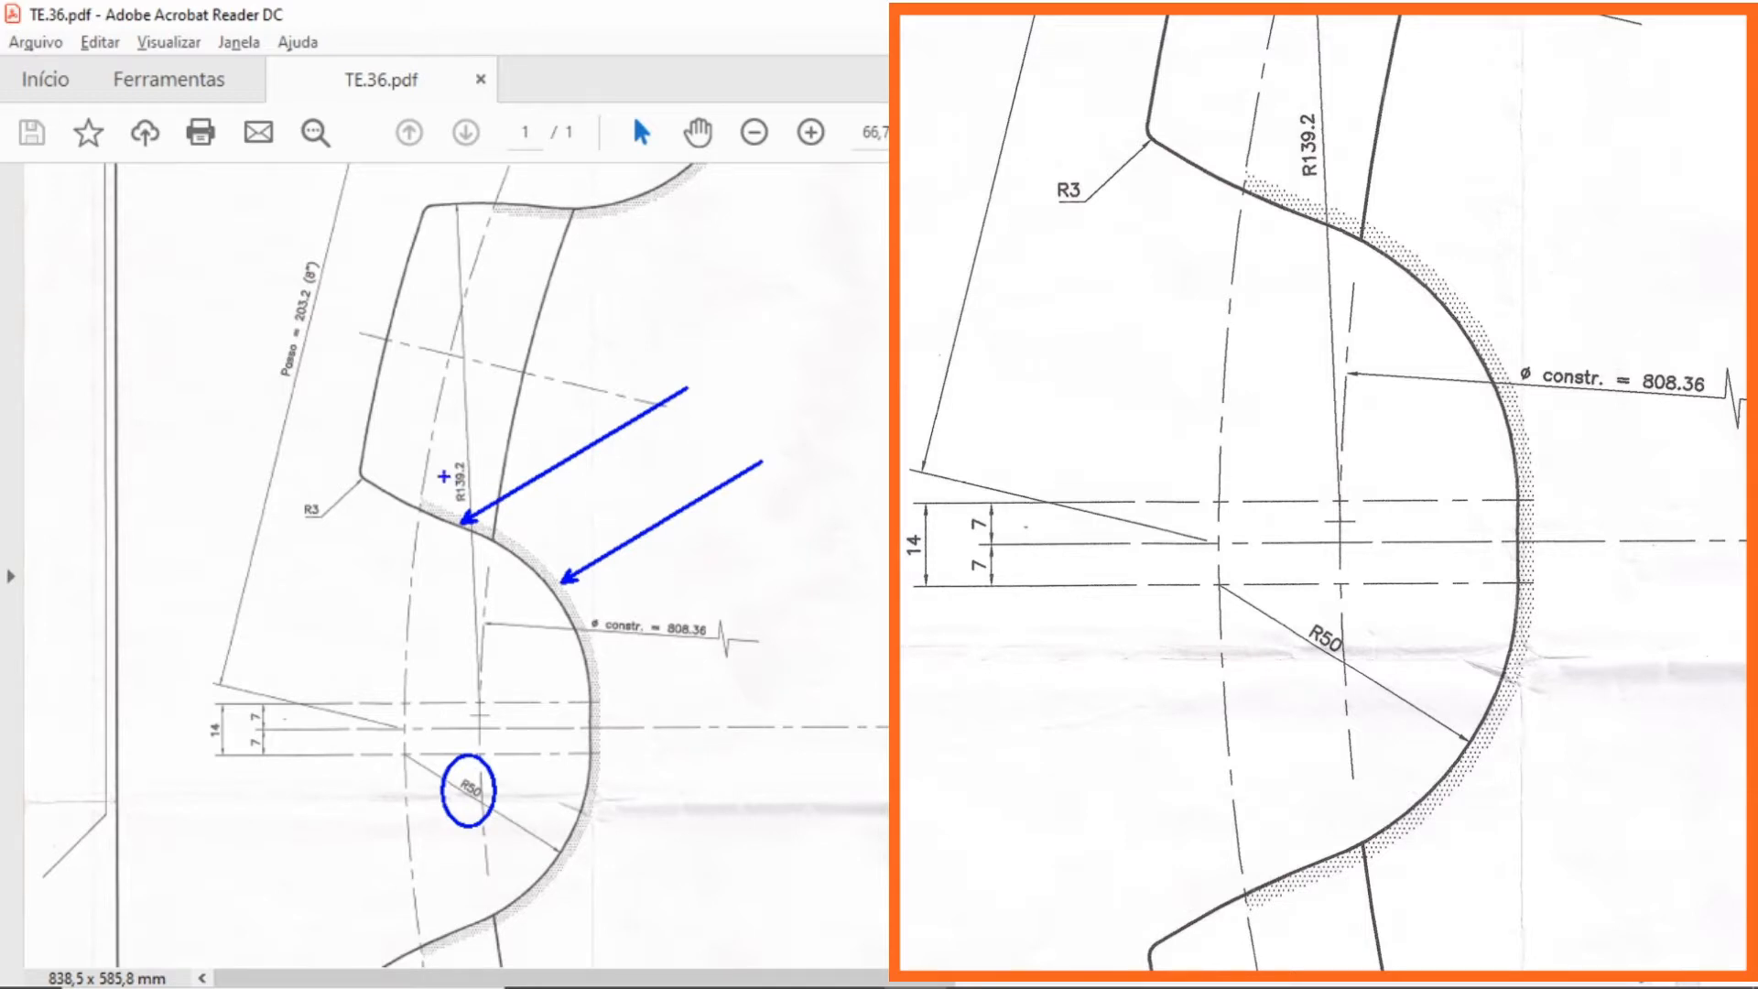
pyautogui.moveTo(445, 440); pyautogui.dragTo(477, 510)
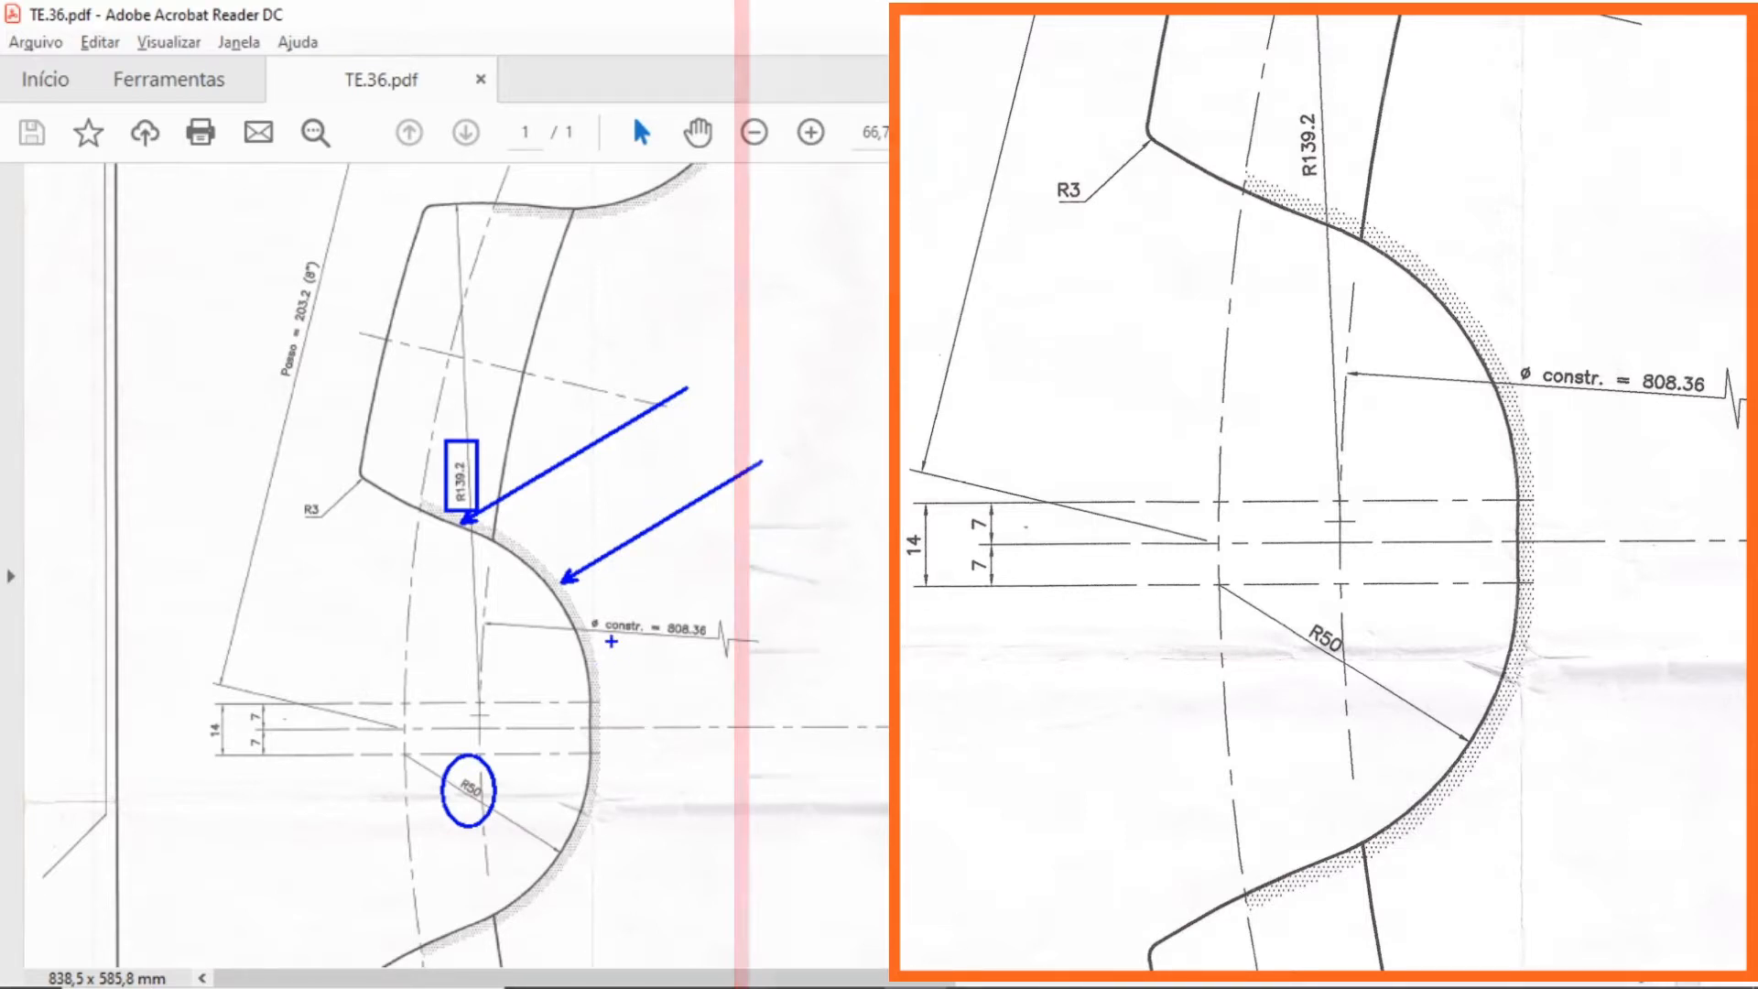
pyautogui.keyDown('ctrl'); pyautogui.moveTo(446, 677); pyautogui.dragTo(508, 741); pyautogui.keyUp('ctrl')
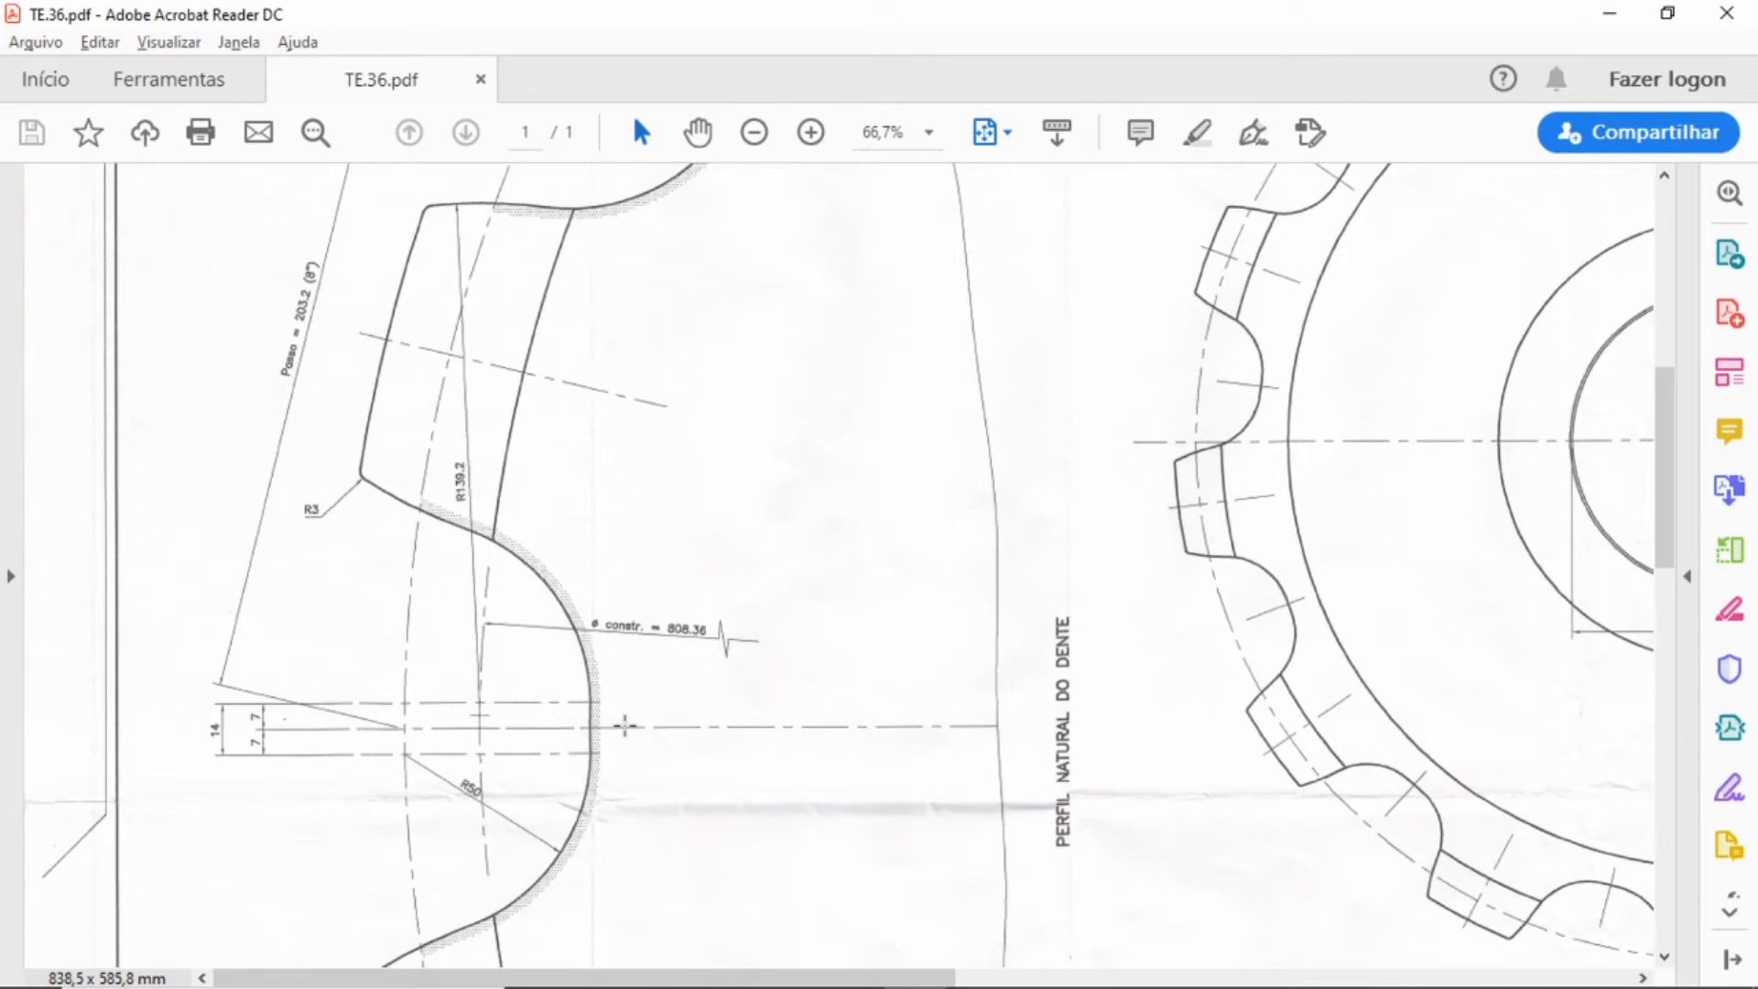
# - Examine the root, pitch and outer circles of the tooth profile and its construction diameter dimension
pyautogui.moveTo(592, 715); pyautogui.dragTo(714, 736)
pyautogui.click(673, 685)
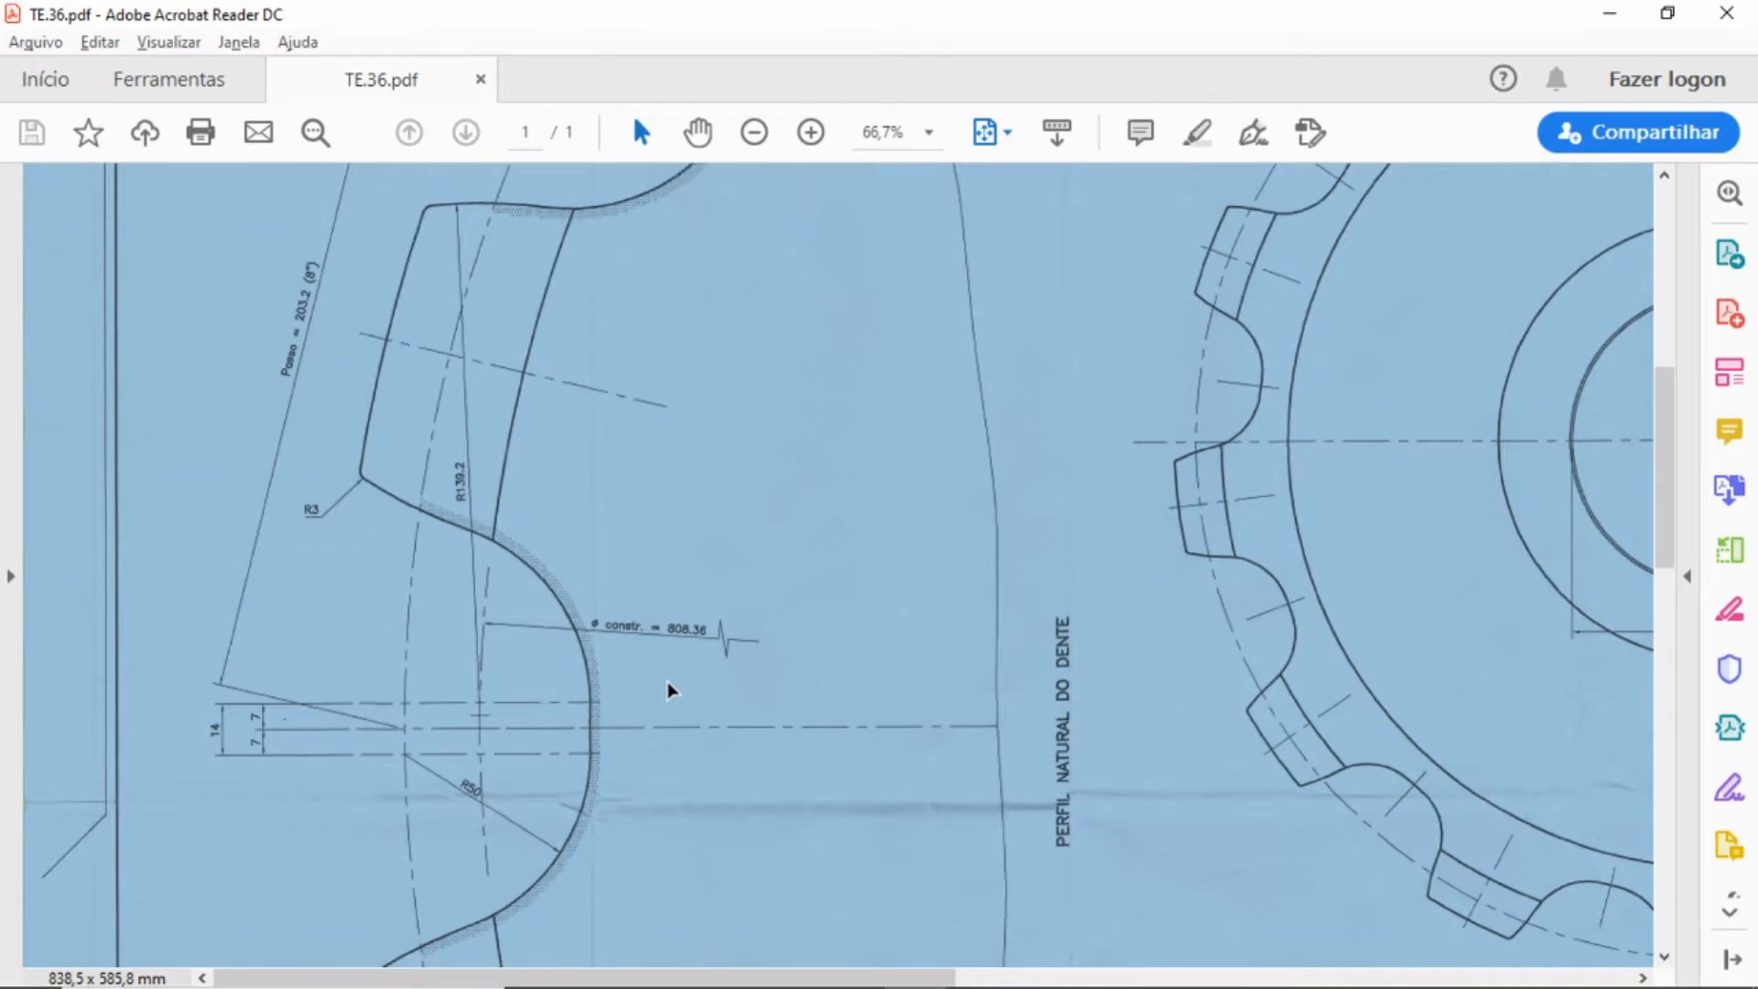
pyautogui.click(668, 690)
pyautogui.moveTo(605, 714); pyautogui.dragTo(870, 765)
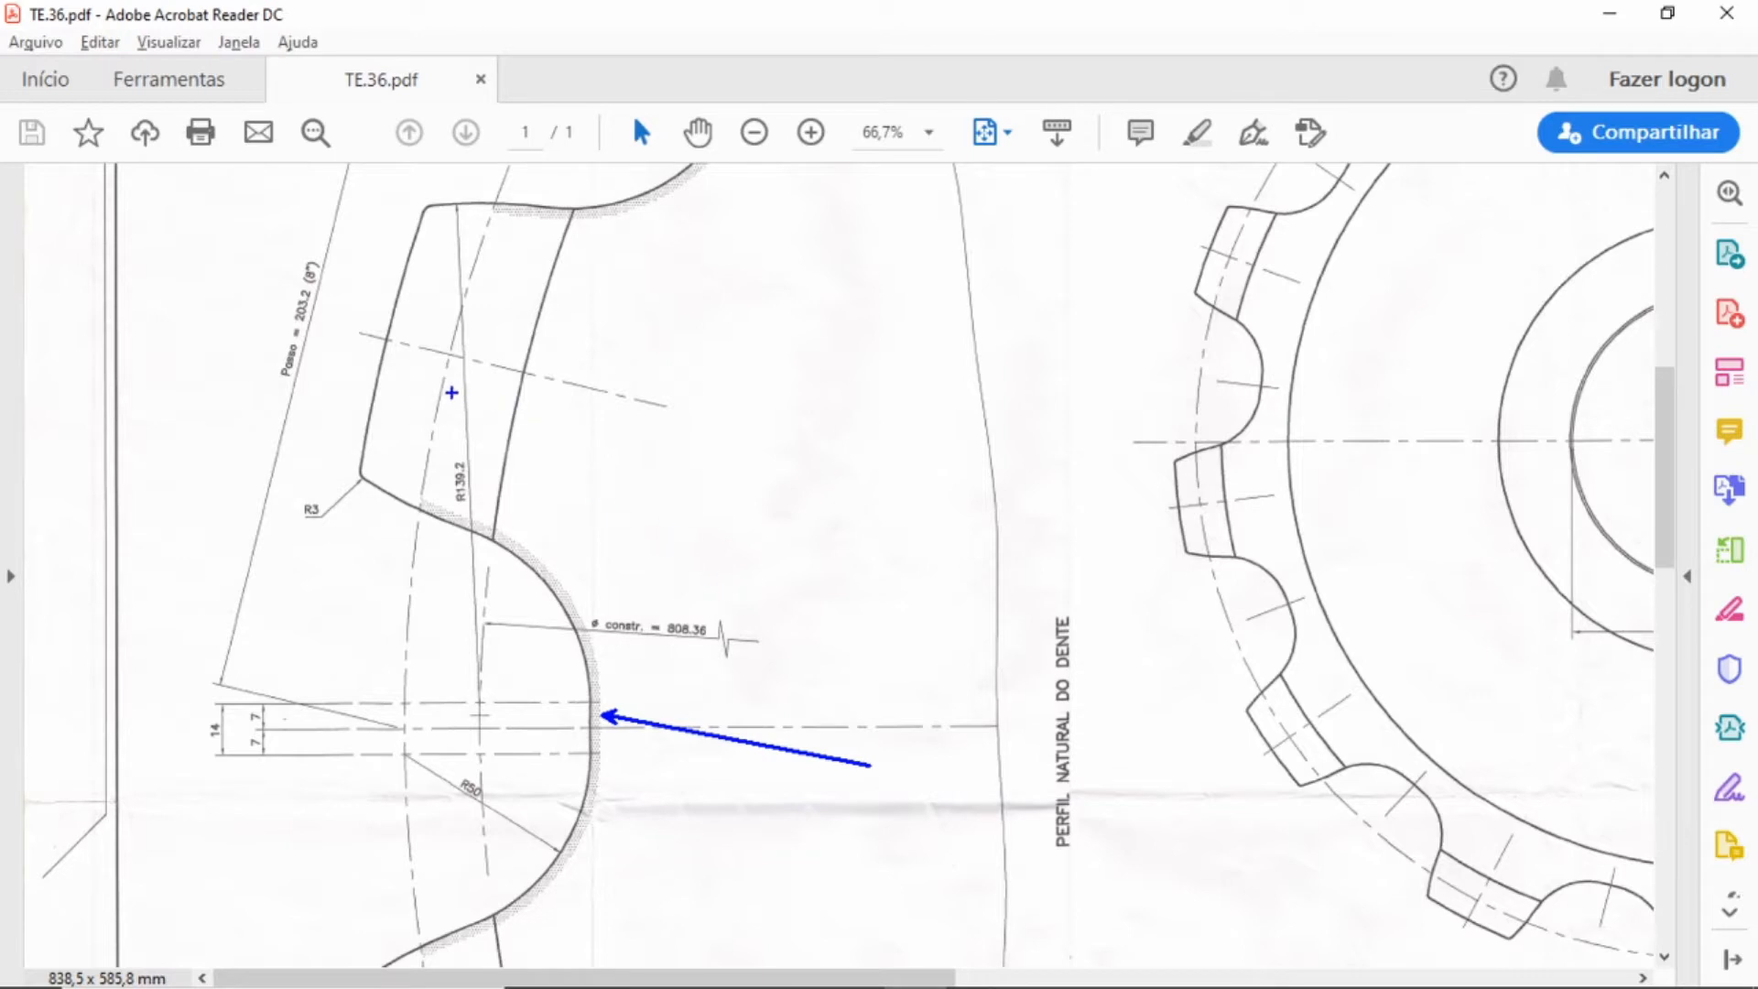
pyautogui.moveTo(448, 395); pyautogui.dragTo(860, 488)
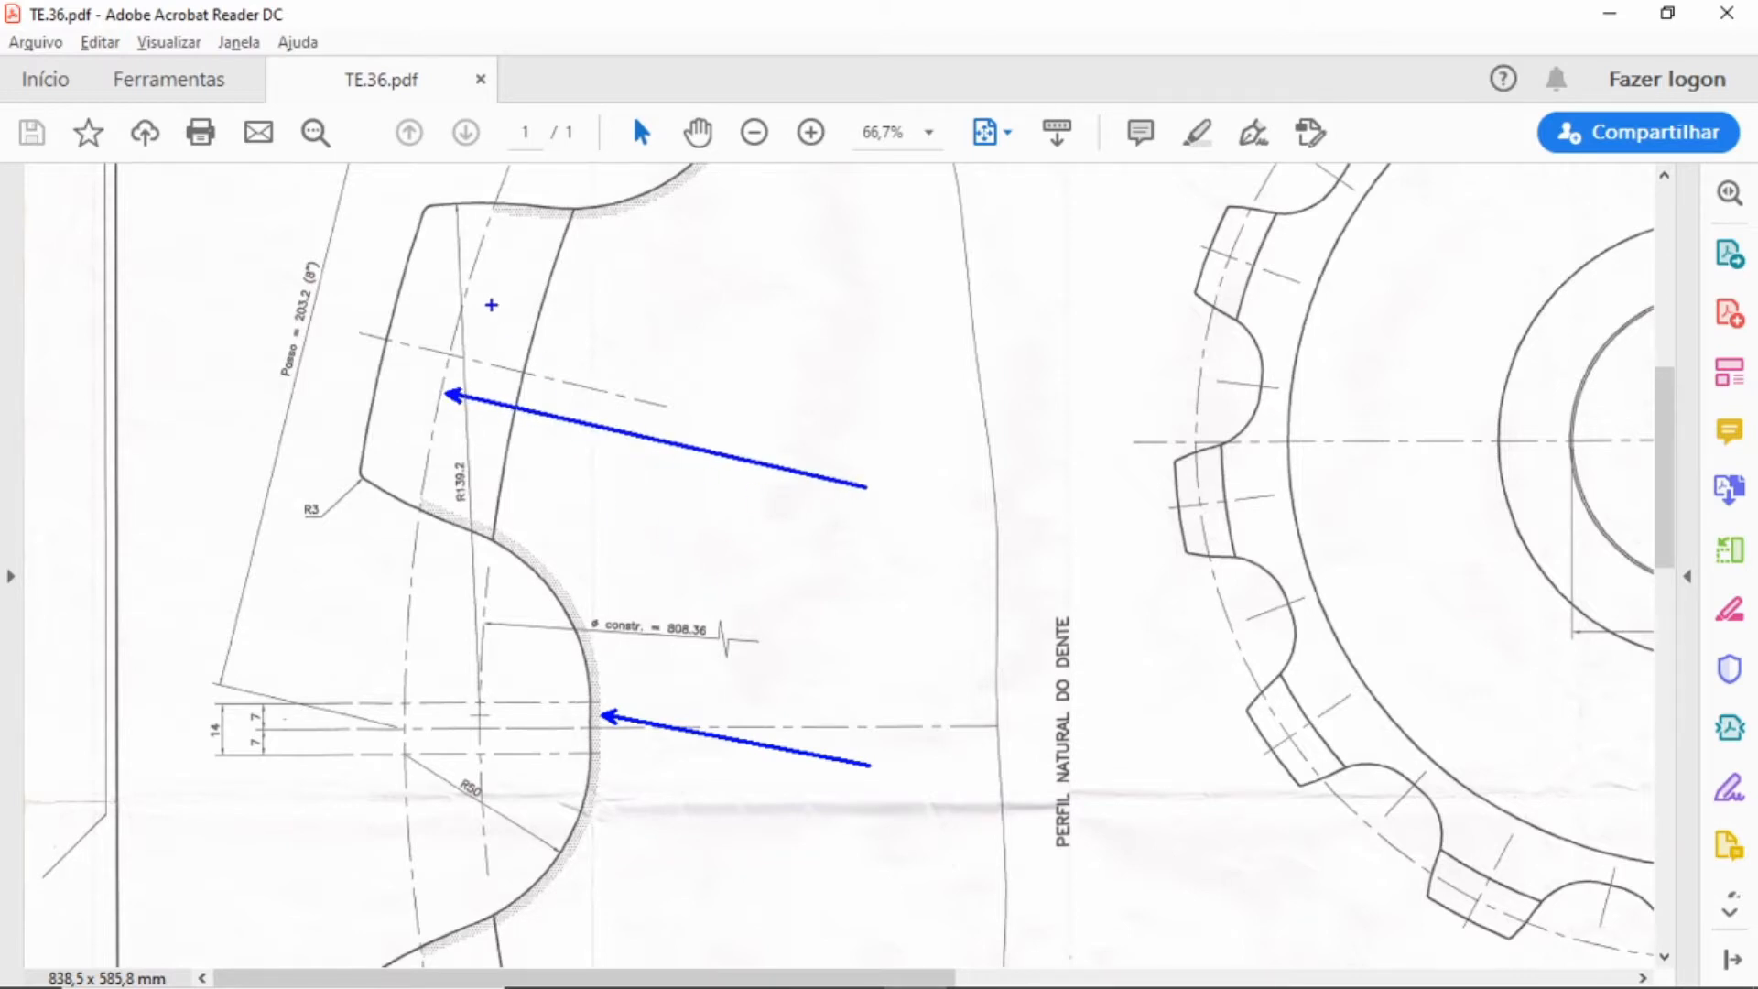
pyautogui.moveTo(417, 253)
pyautogui.mouseDown()
pyautogui.moveTo(684, 357)
pyautogui.moveTo(866, 392)
pyautogui.mouseUp()
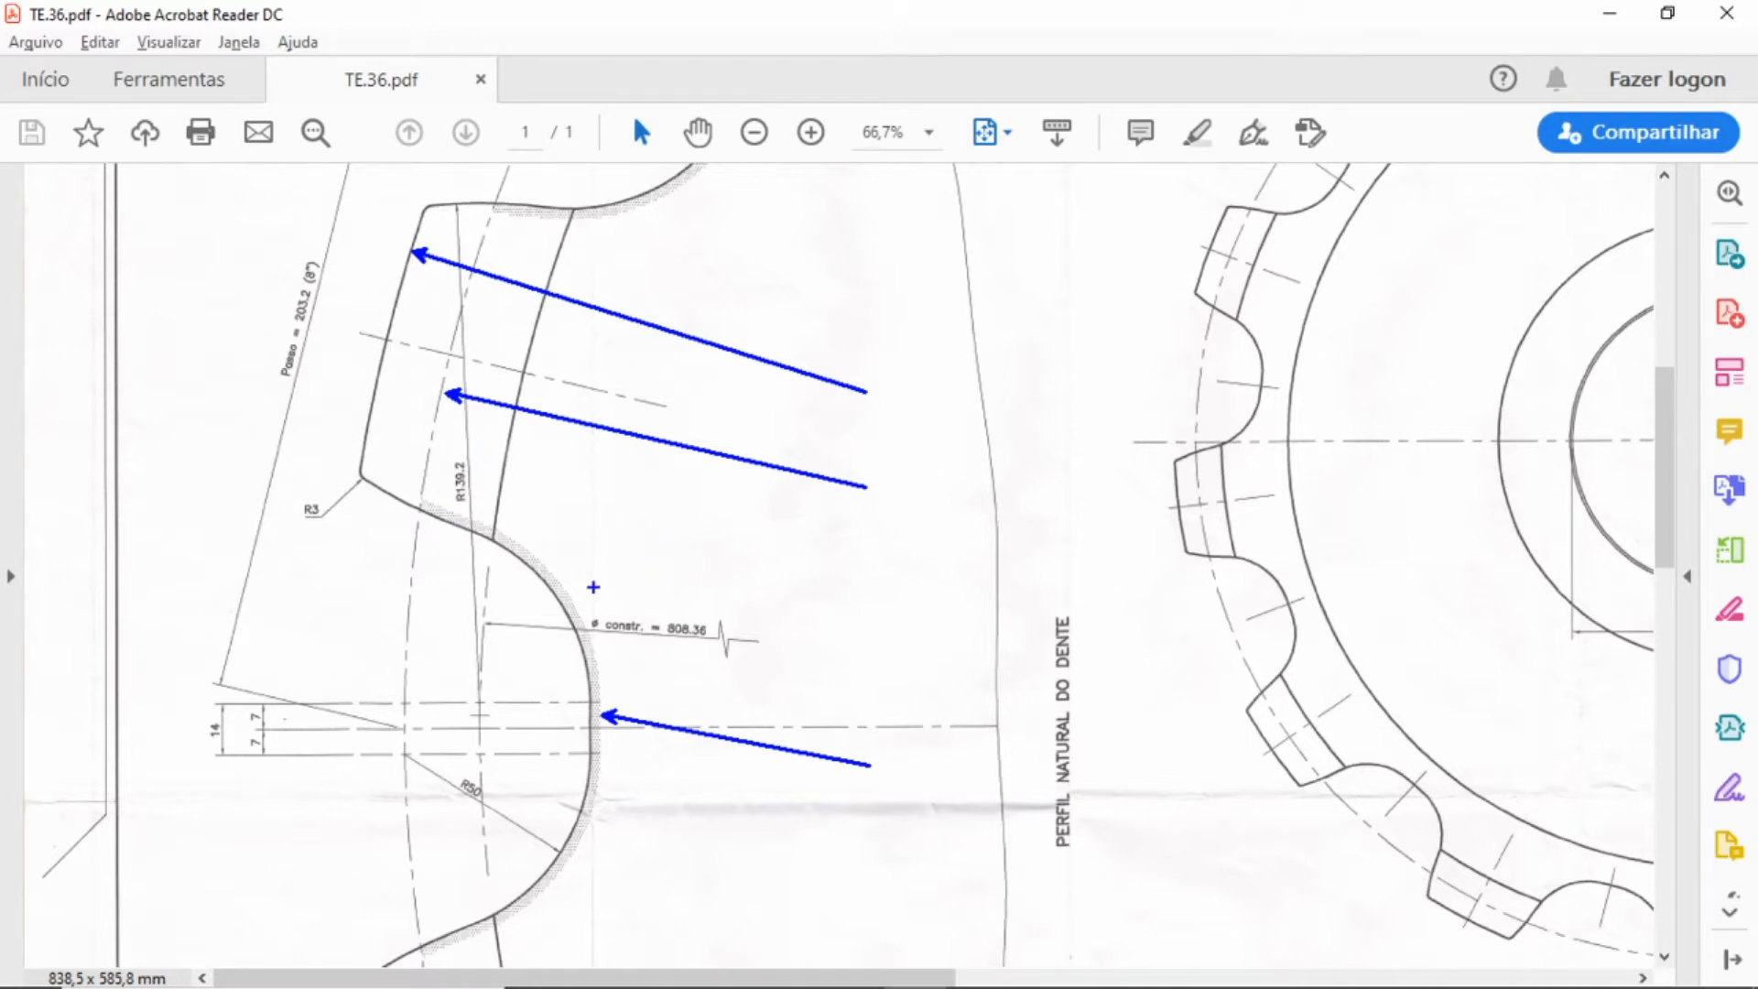
pyautogui.moveTo(580, 595); pyautogui.dragTo(797, 679)
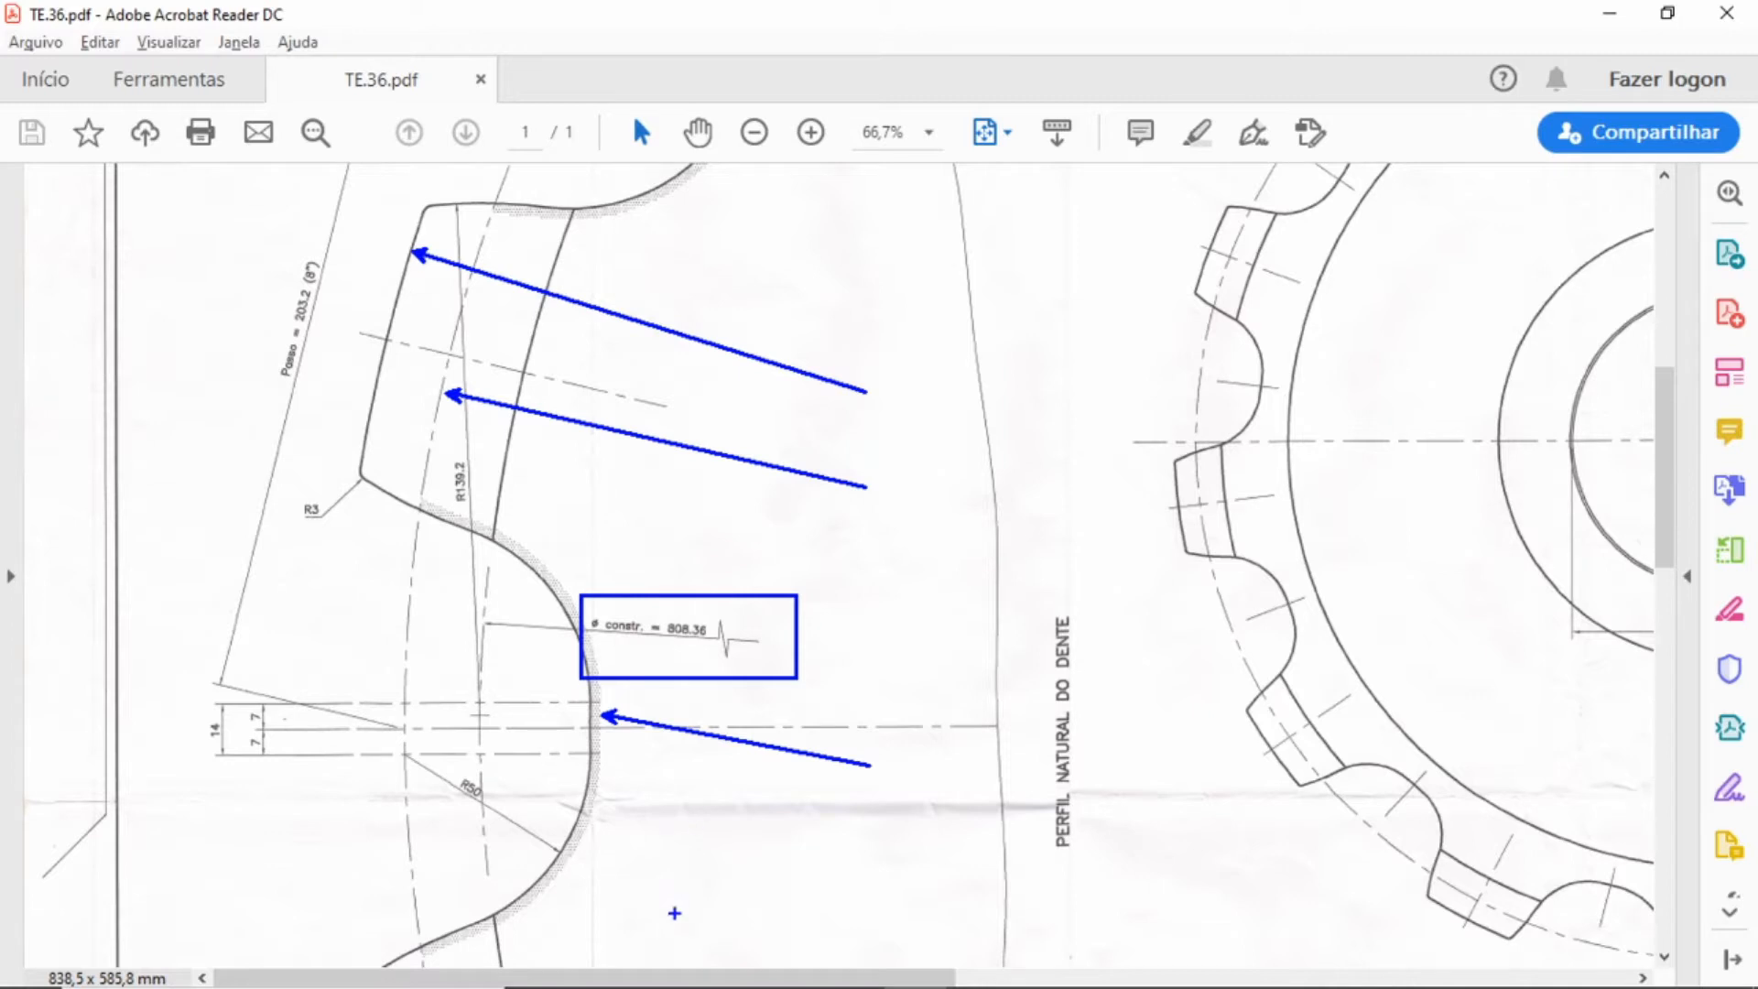
pyautogui.press('Escape')
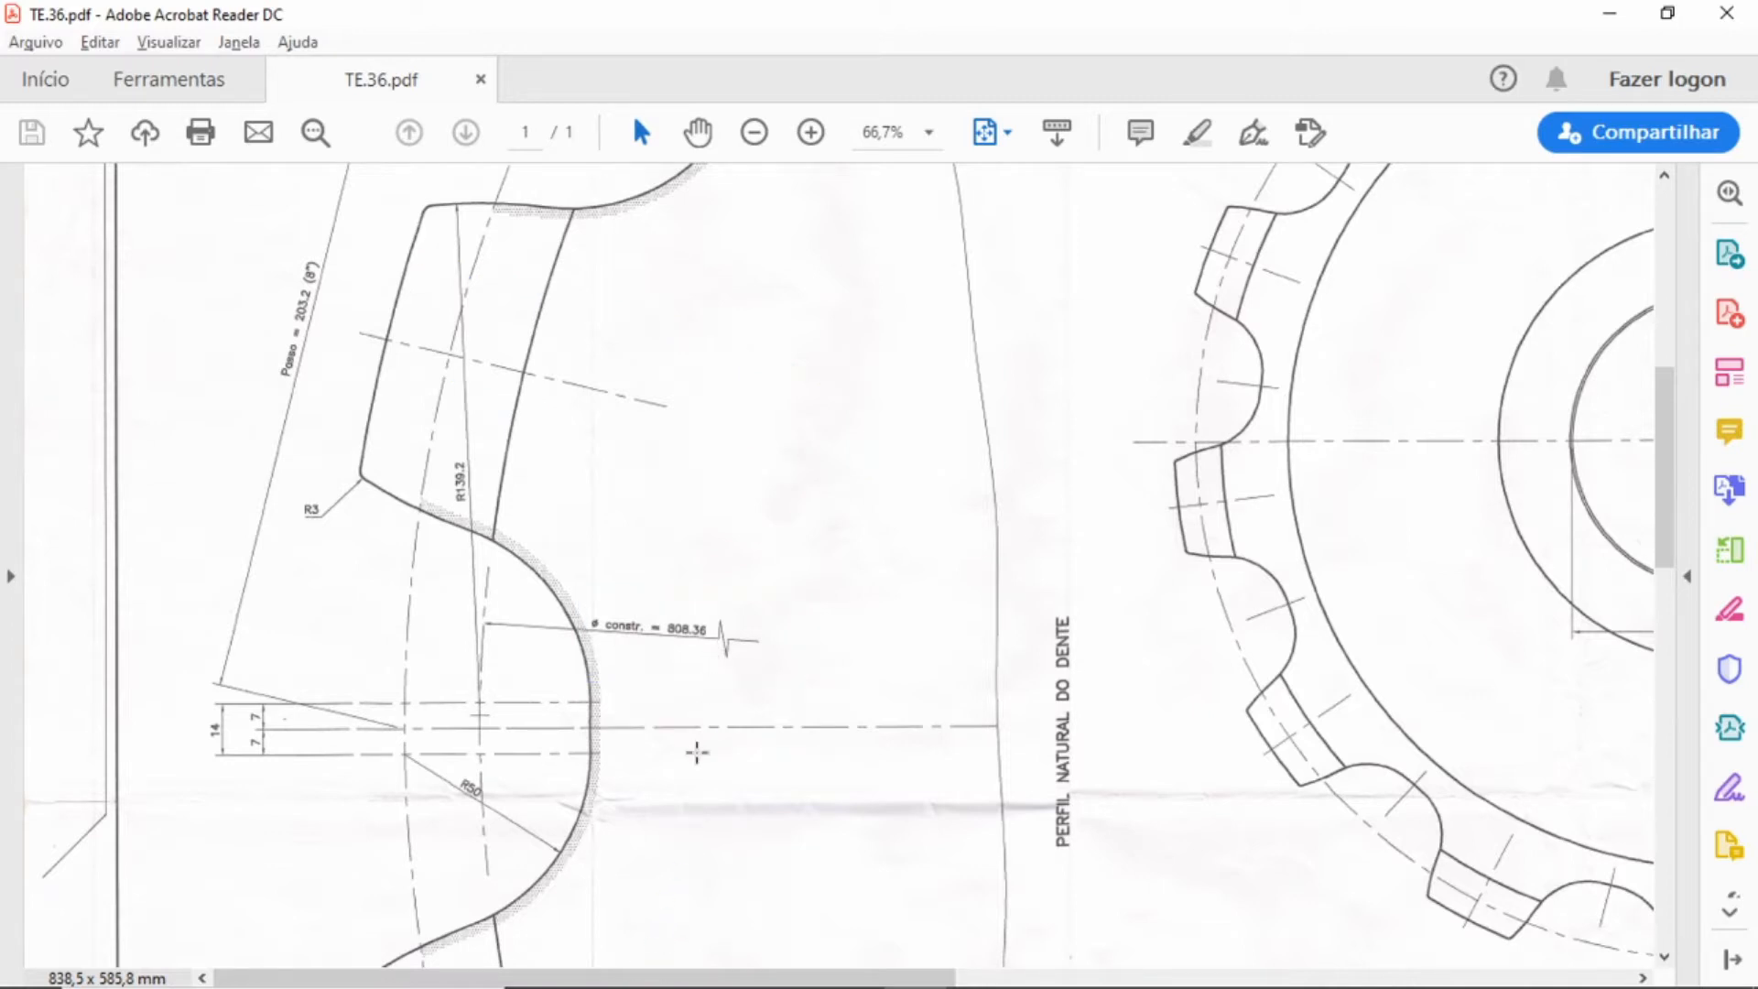
# - Examine the internal, primitive and external diameter dimensions beside the gear's section view
pyautogui.moveTo(620, 977); pyautogui.dragTo(1408, 983)
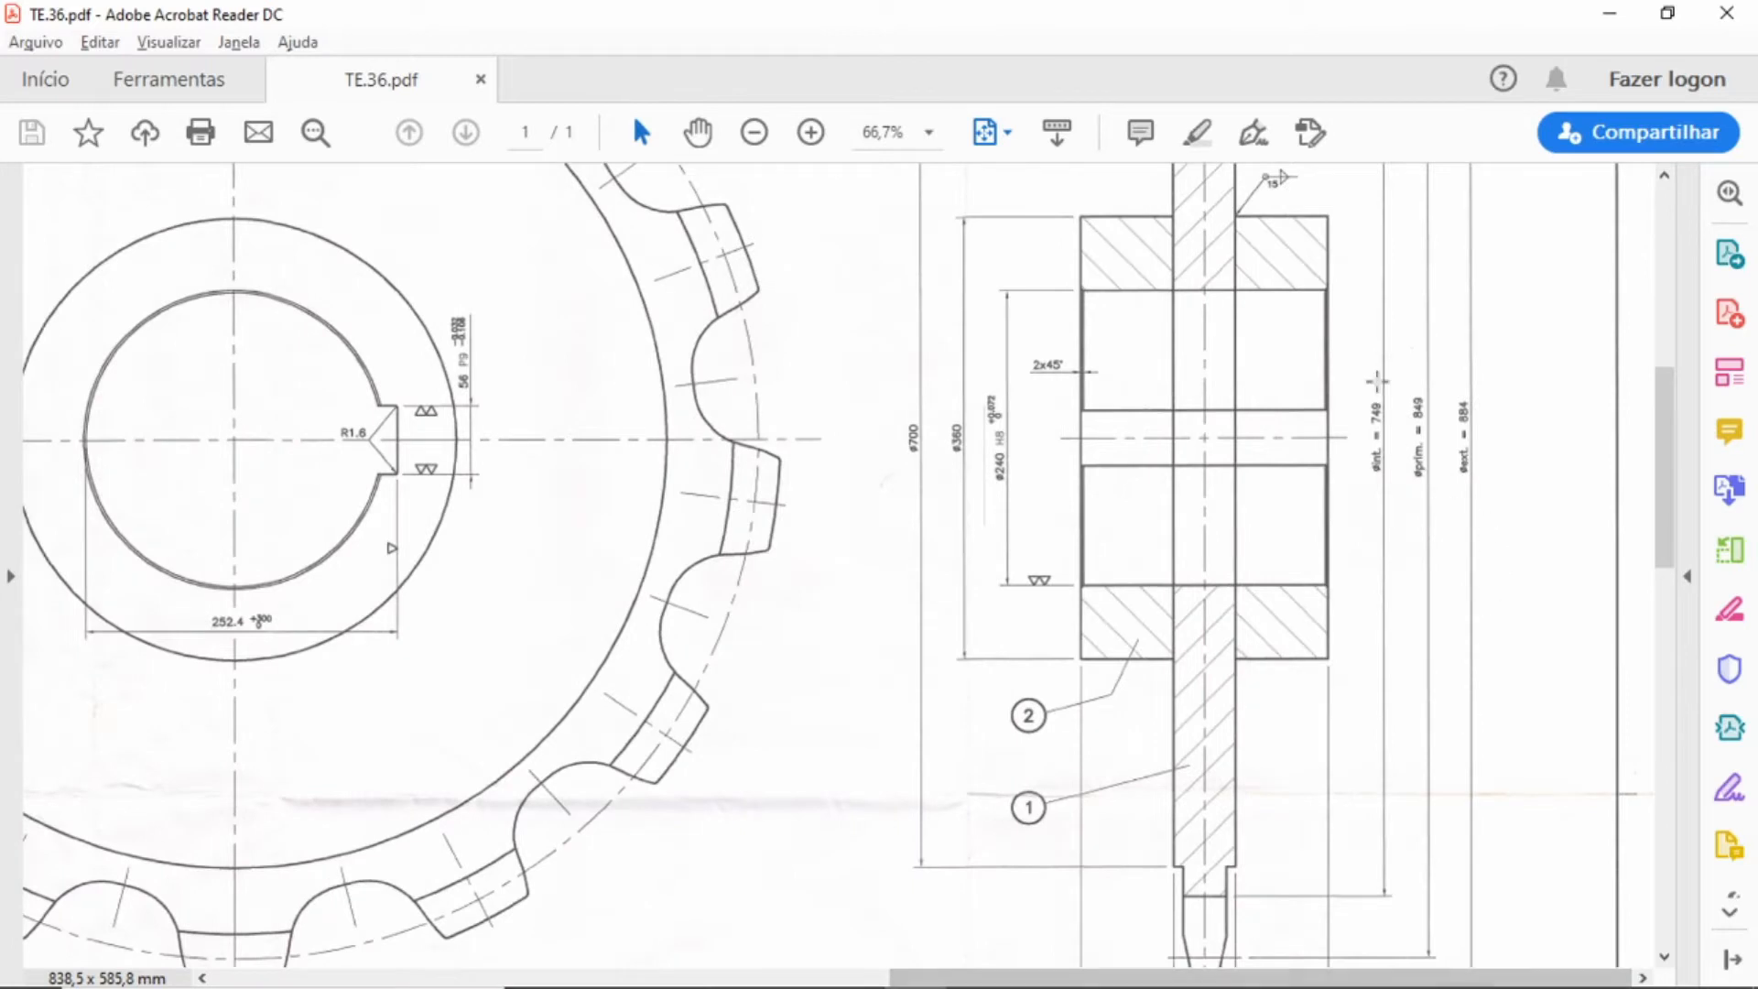
pyautogui.moveTo(1348, 352); pyautogui.dragTo(1531, 522)
pyautogui.click(1543, 433)
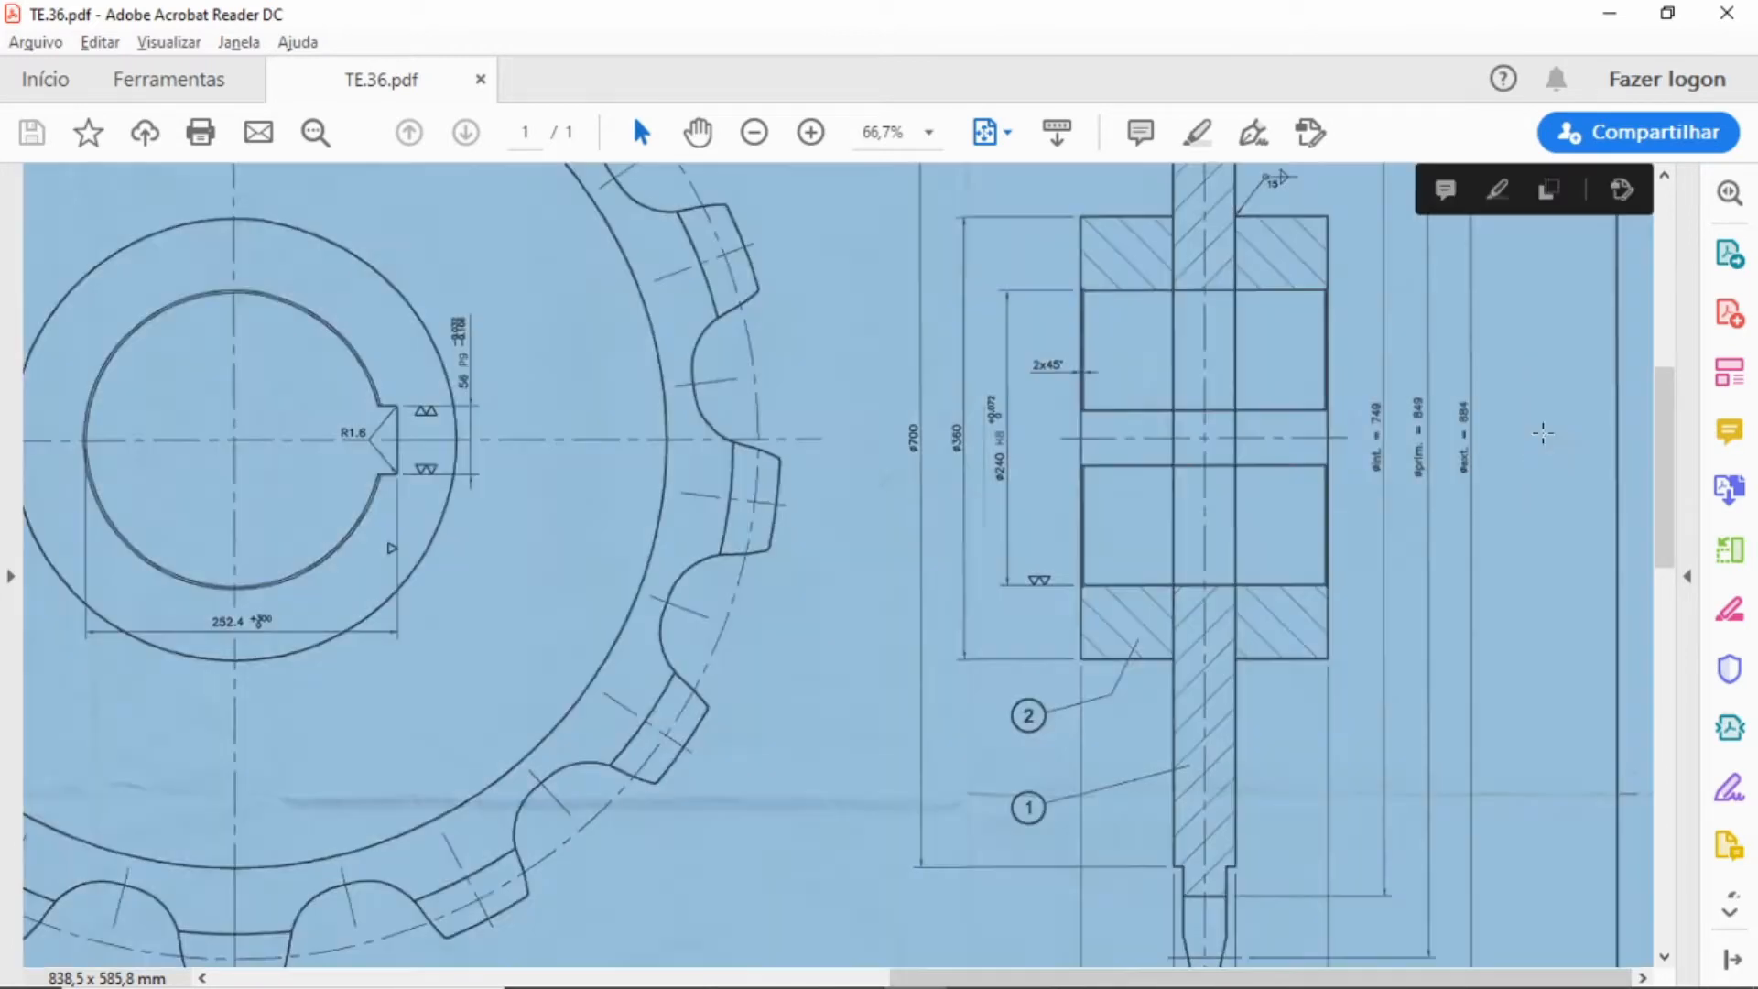
pyautogui.click(1506, 466)
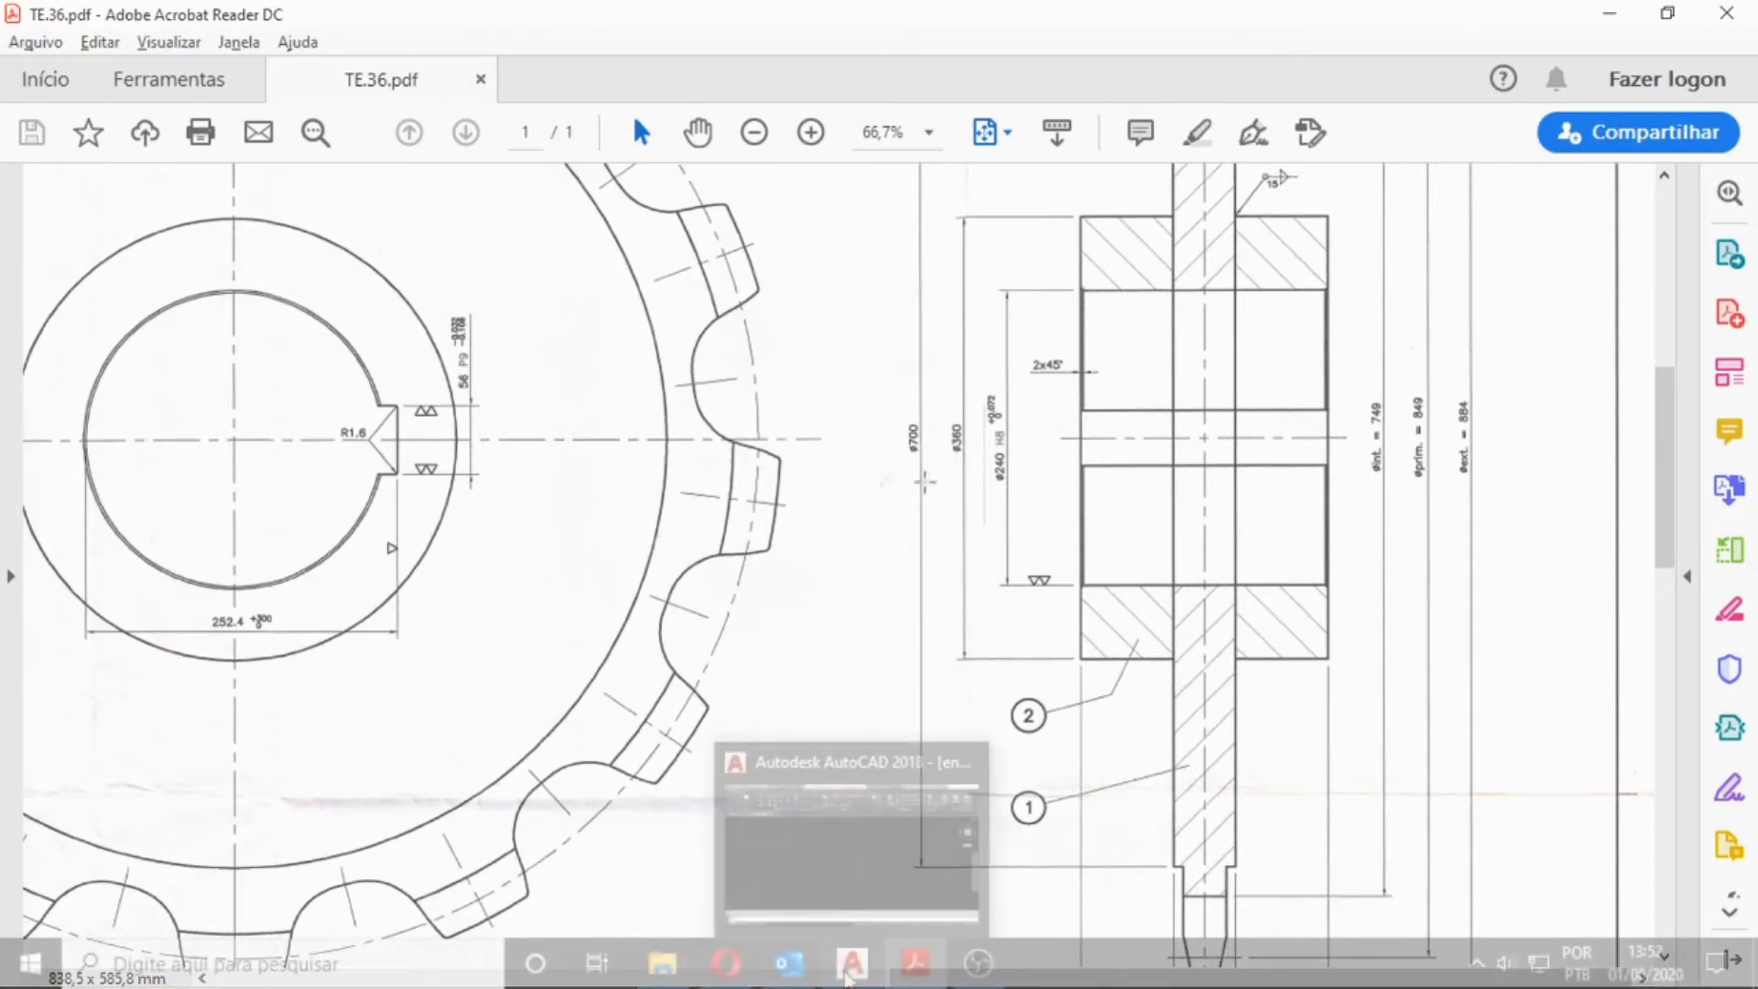
# - Switch to AutoCAD and draw a circle with a diameter of 749 for the gear's internal diameter
pyautogui.click(852, 978)
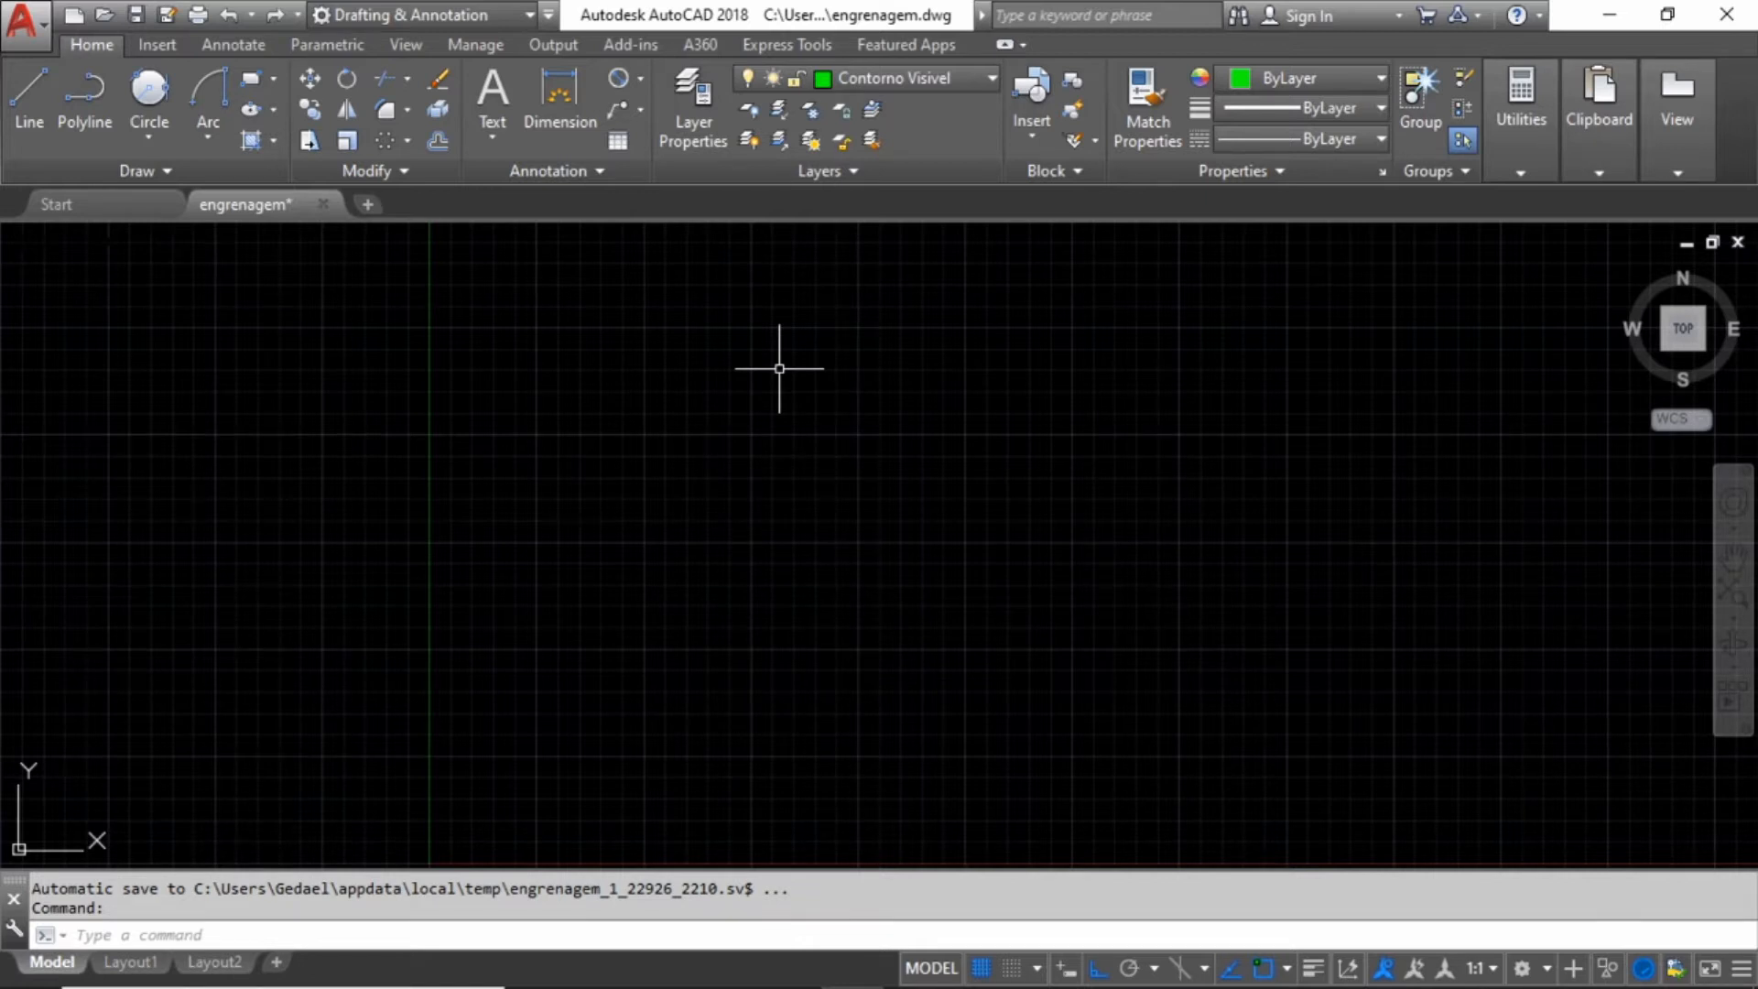
pyautogui.click(149, 136)
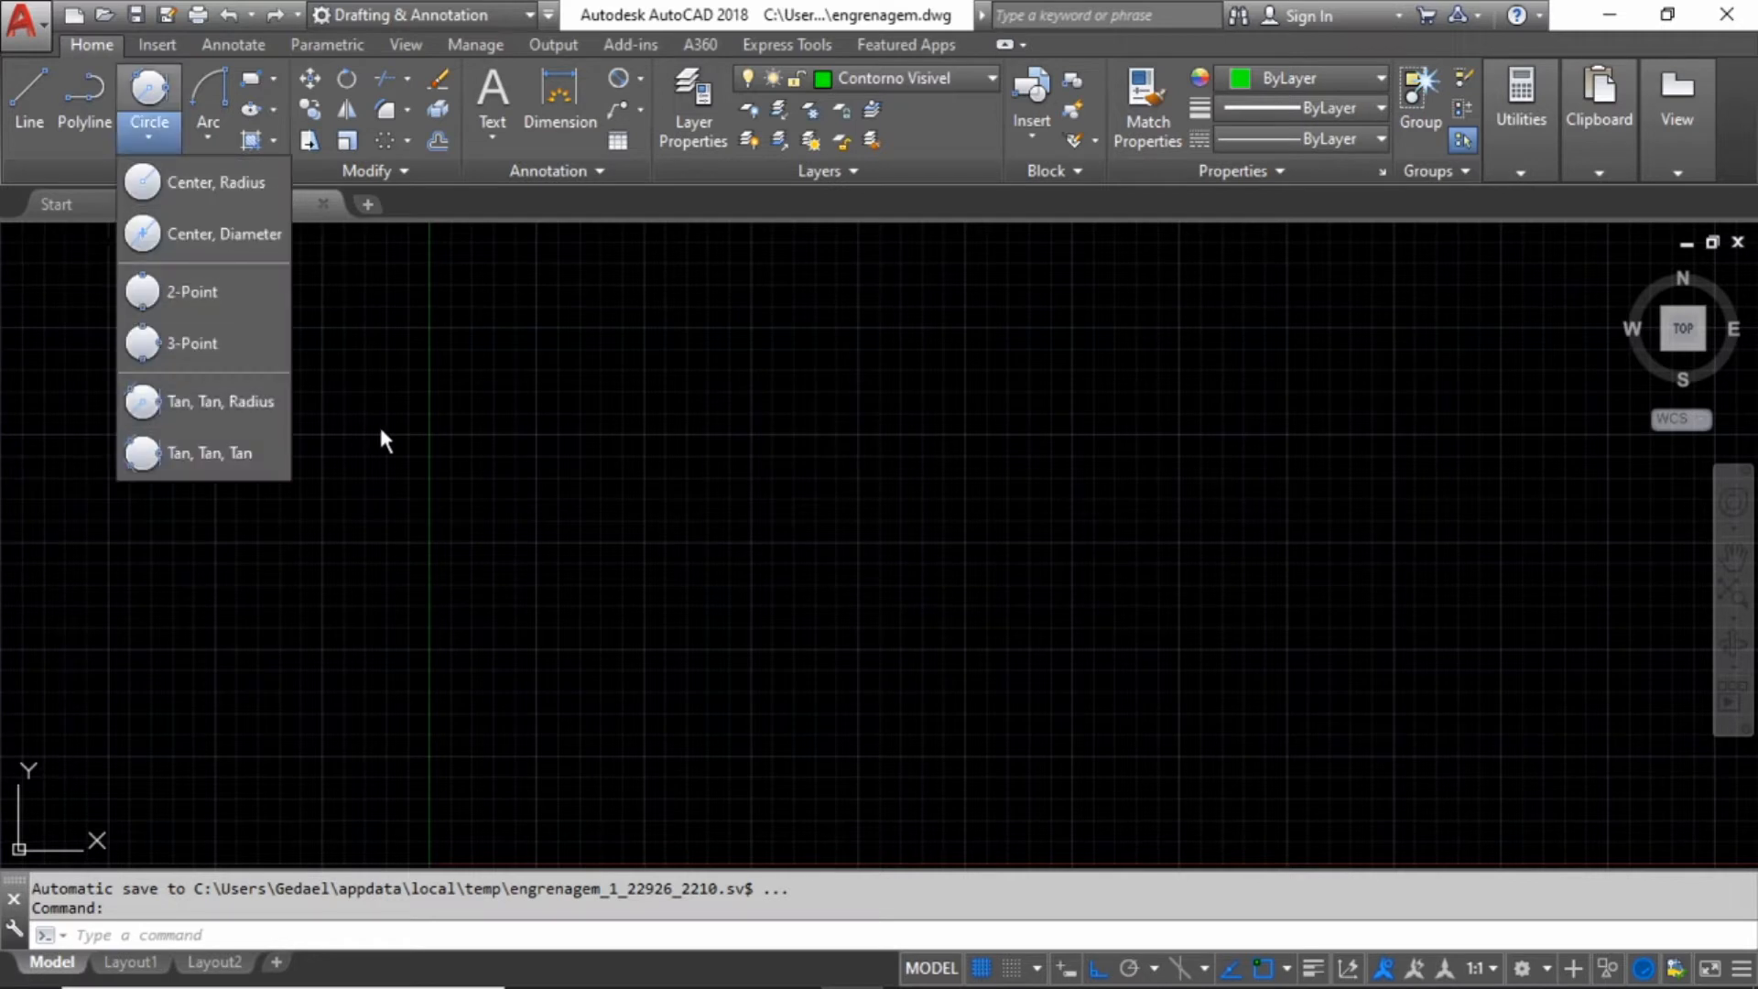
pyautogui.click(216, 187)
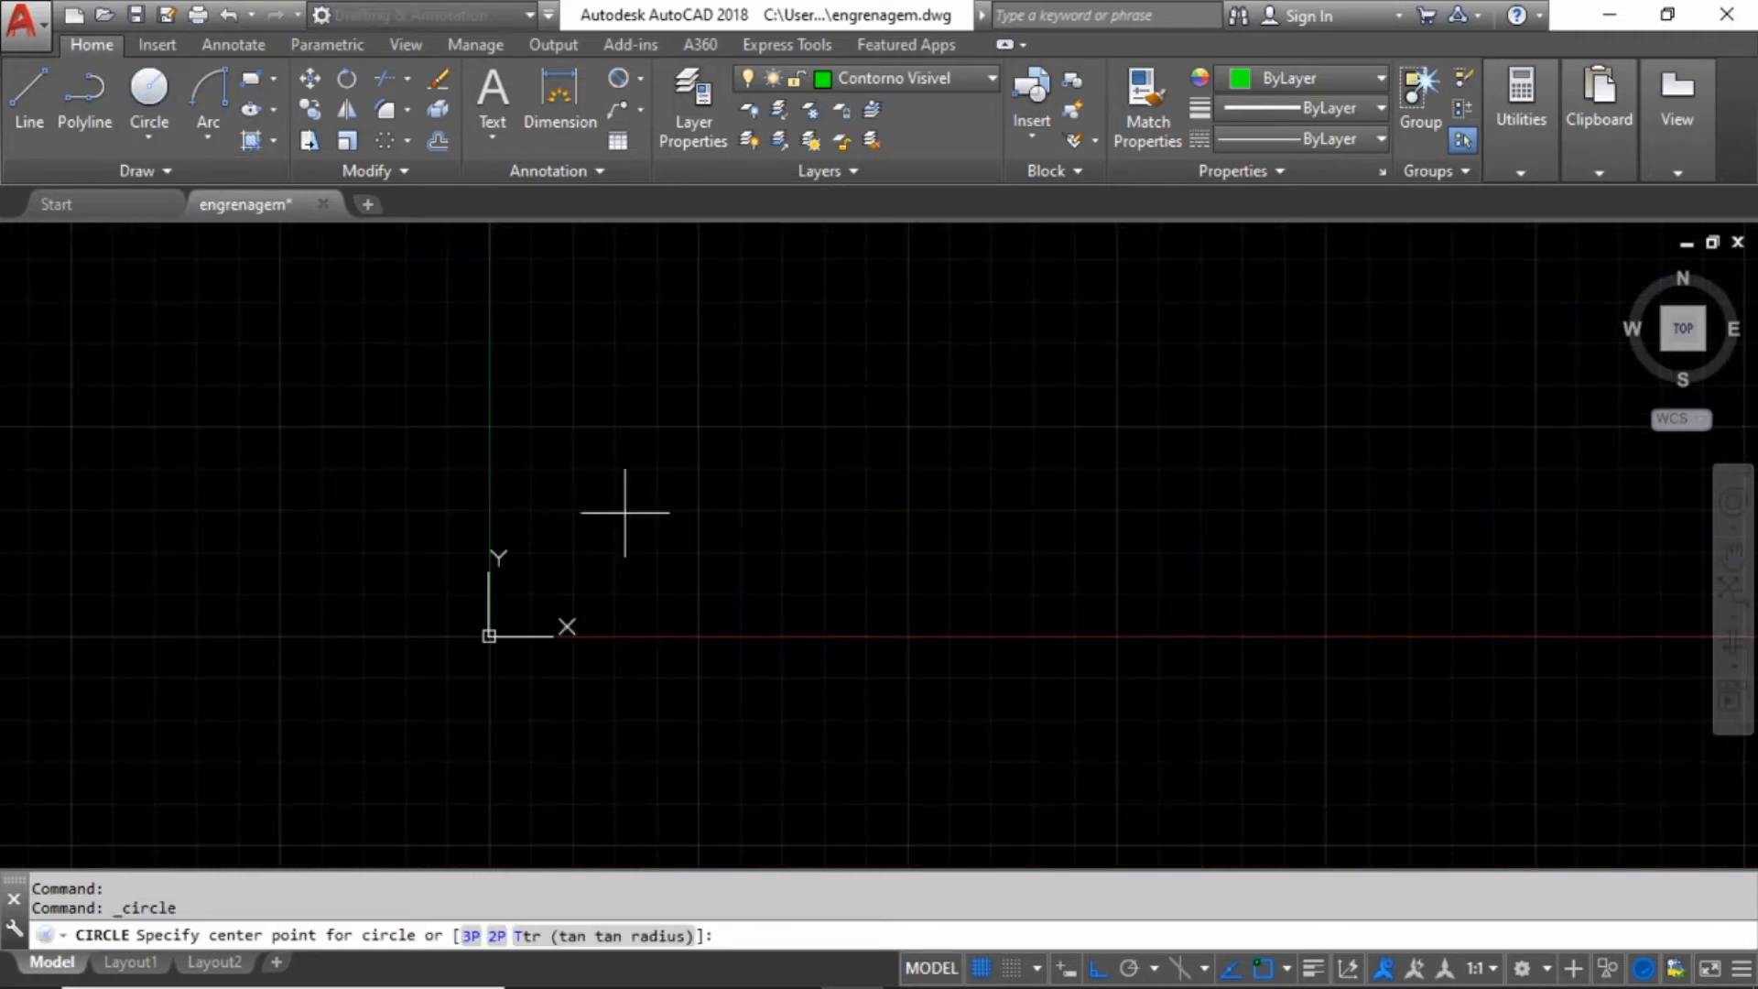
pyautogui.click(909, 467)
pyautogui.hotkey('alt', 'Tab')
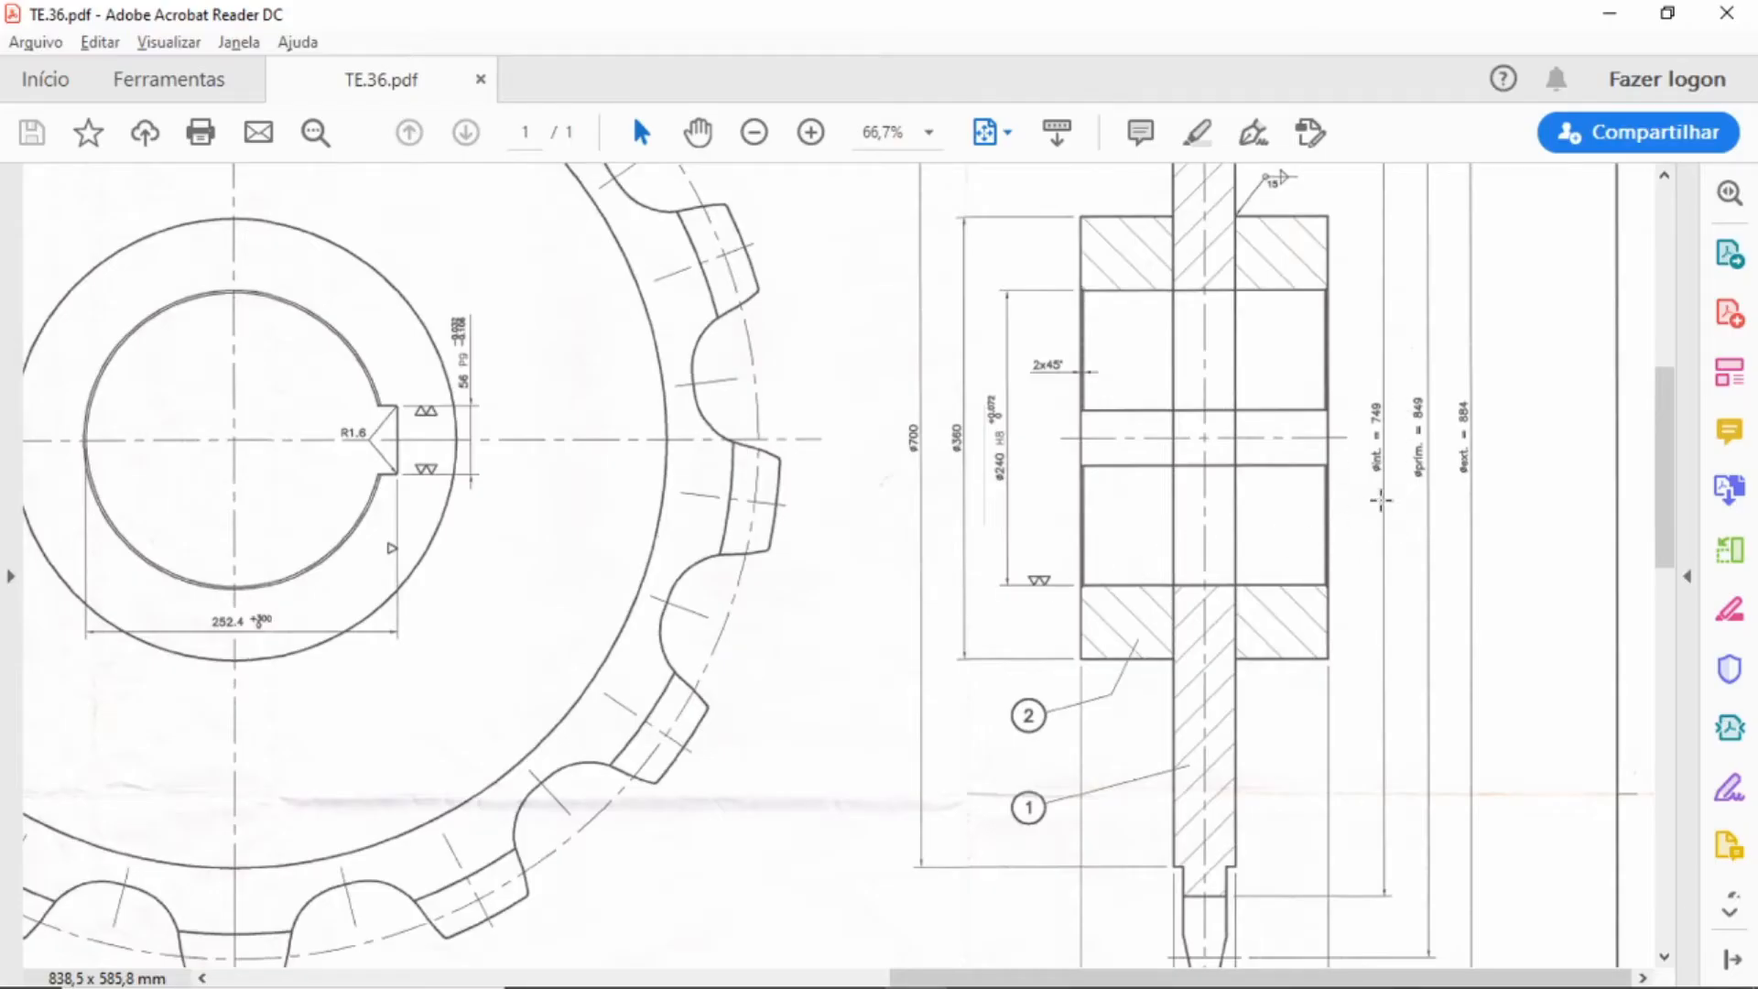
pyautogui.hotkey('alt', 'Tab')
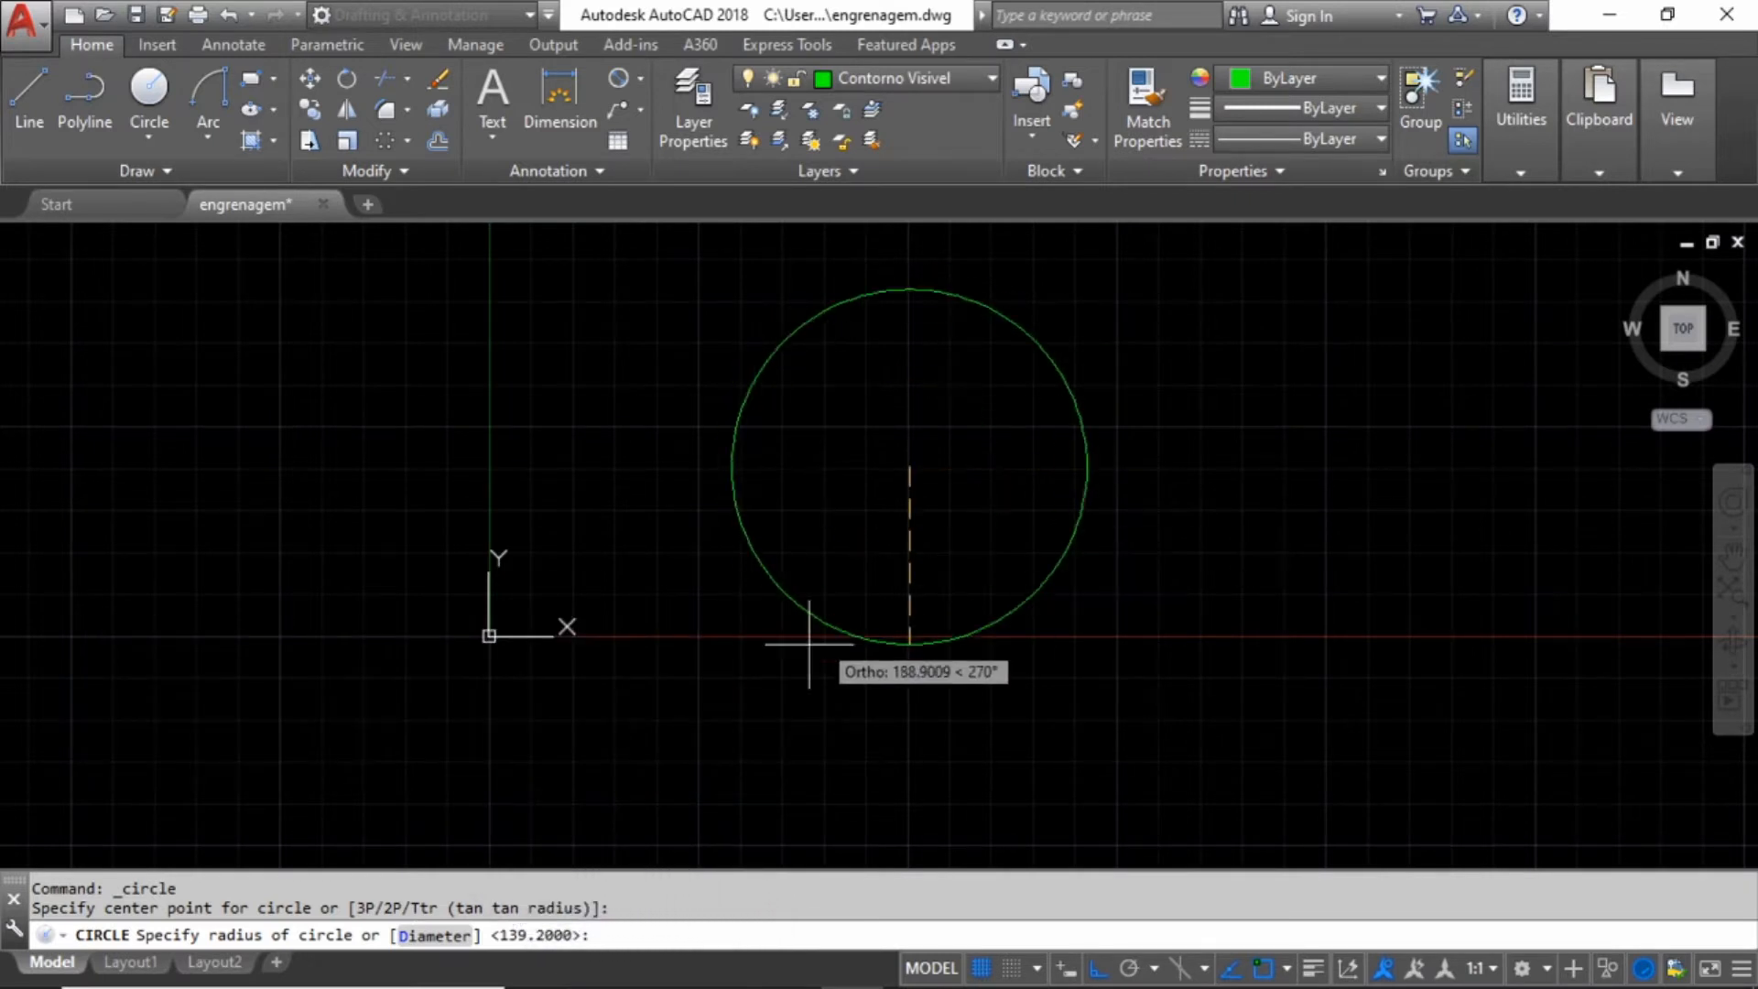
pyautogui.click(433, 936)
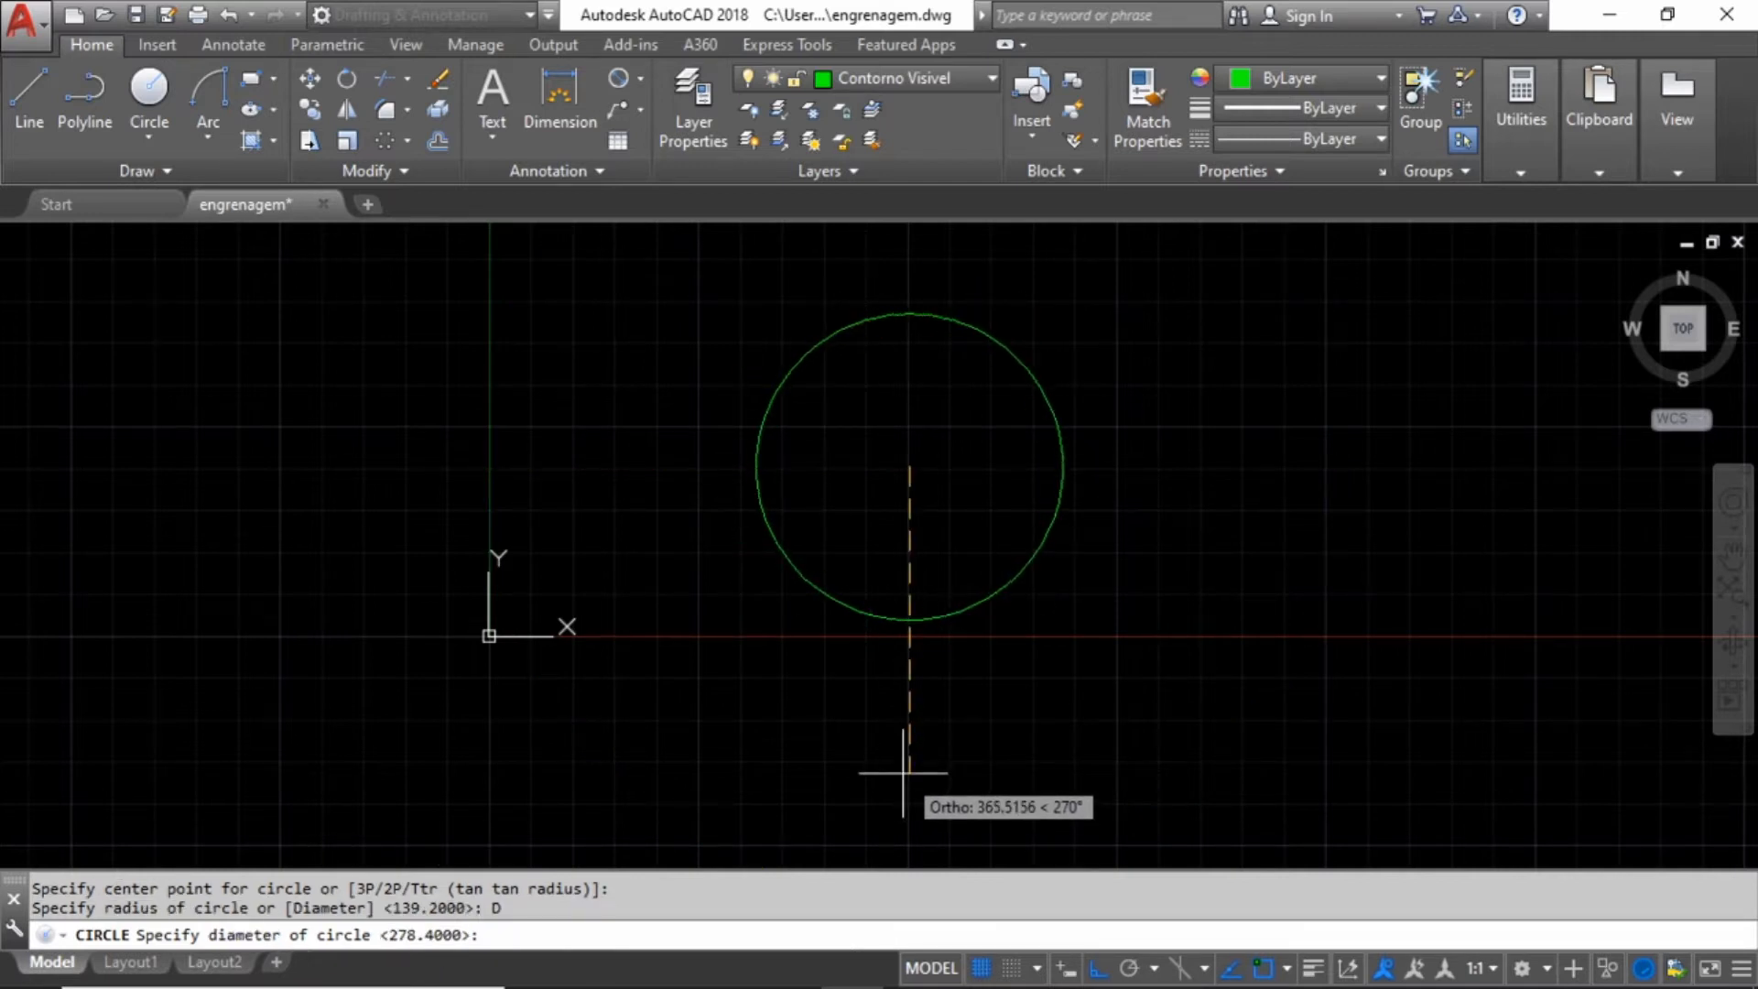
pyautogui.write('749')
pyautogui.press('Return')
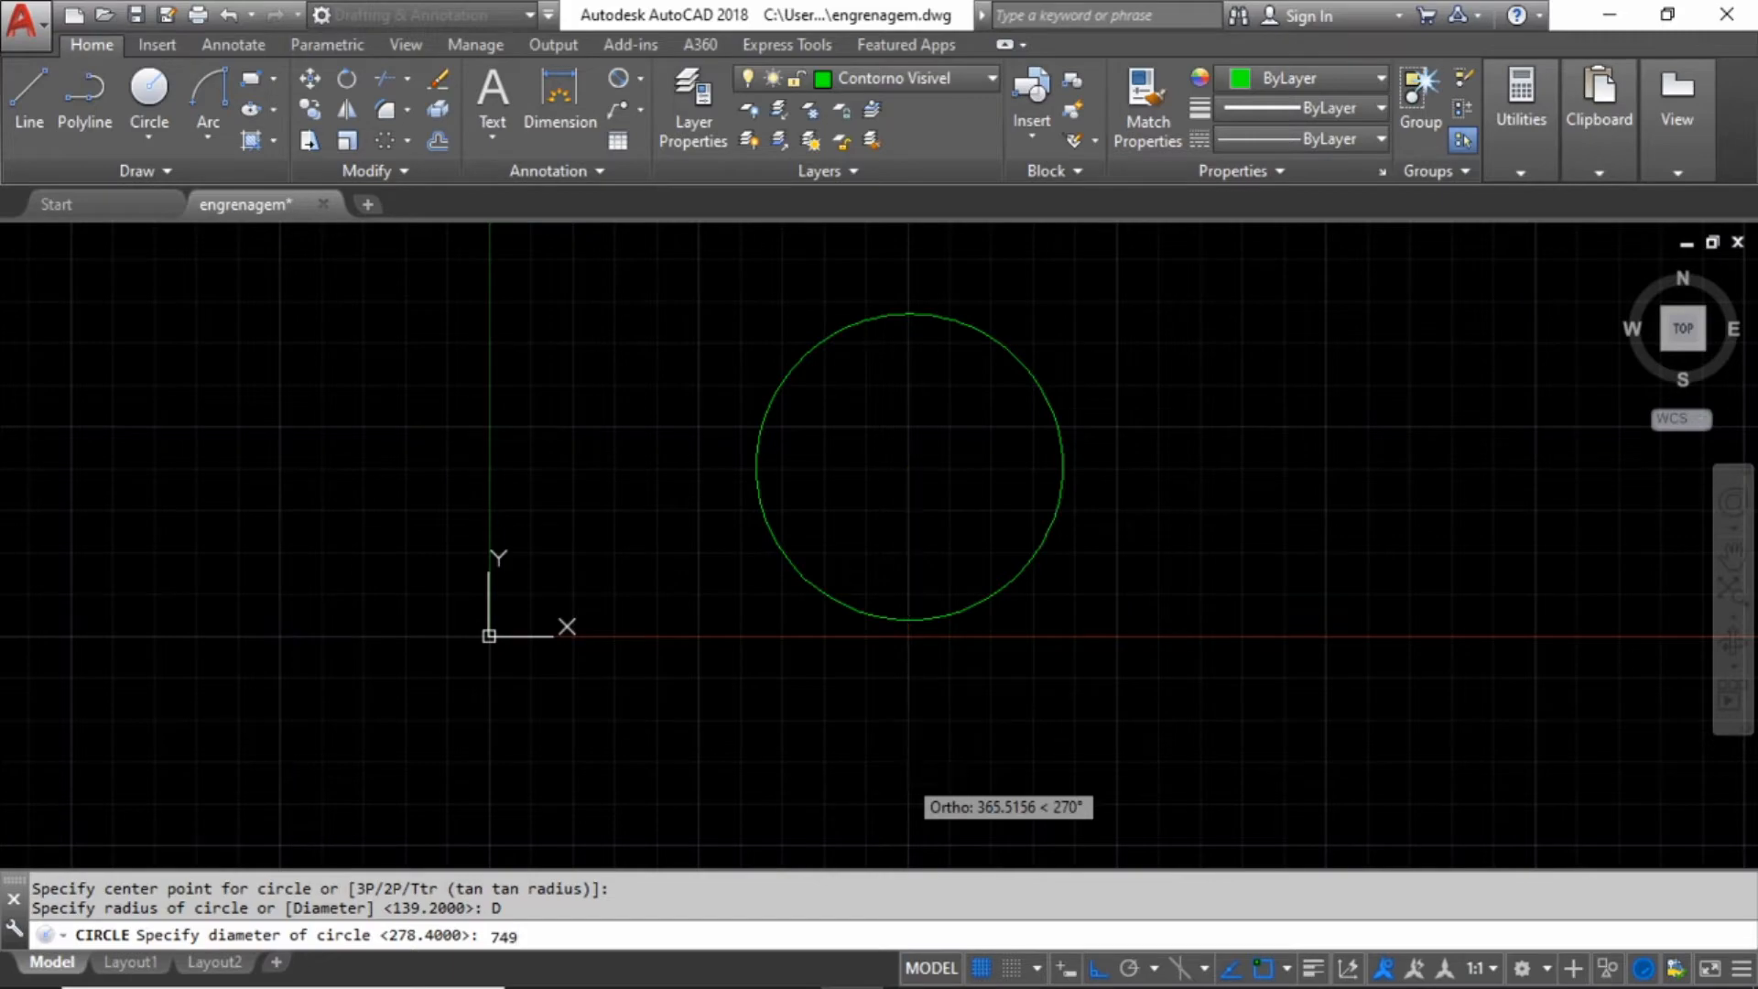
# - Draw a concentric circle with a diameter of 849 for the gear's primitive diameter, checking the dimension in the PDF drawing
pyautogui.scroll(-3, 902, 773)
pyautogui.hotkey('alt', 'Tab')
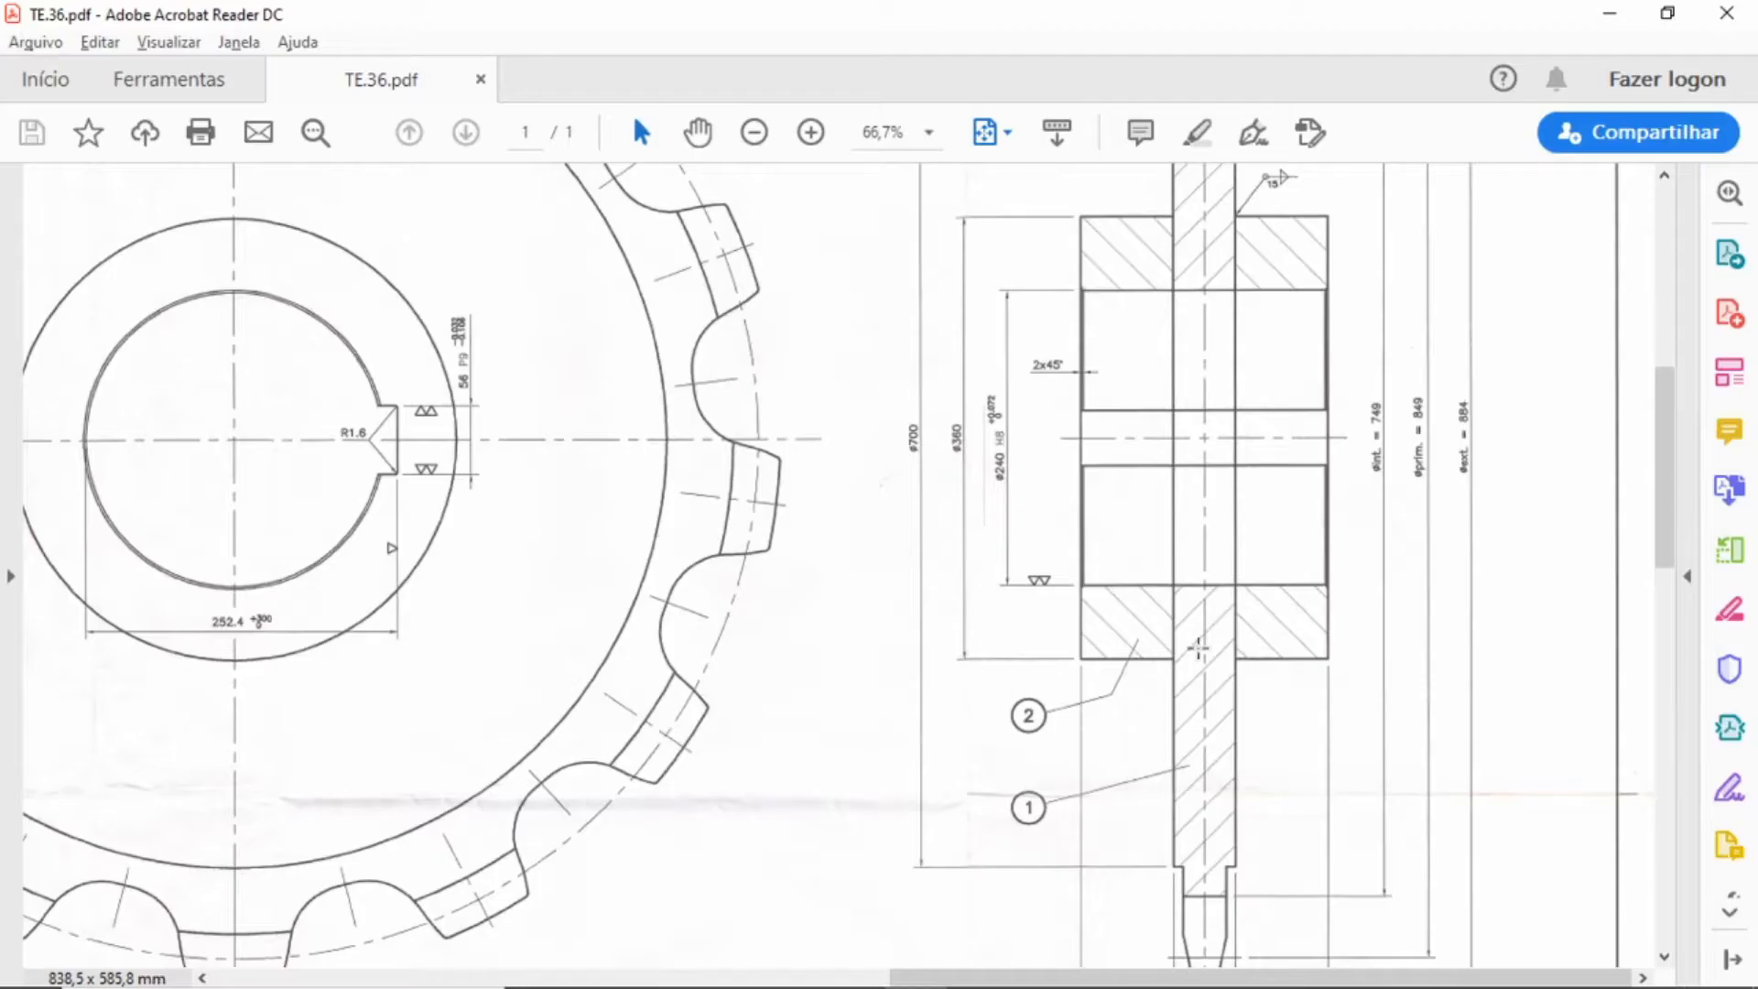
pyautogui.hotkey('alt', 'Tab')
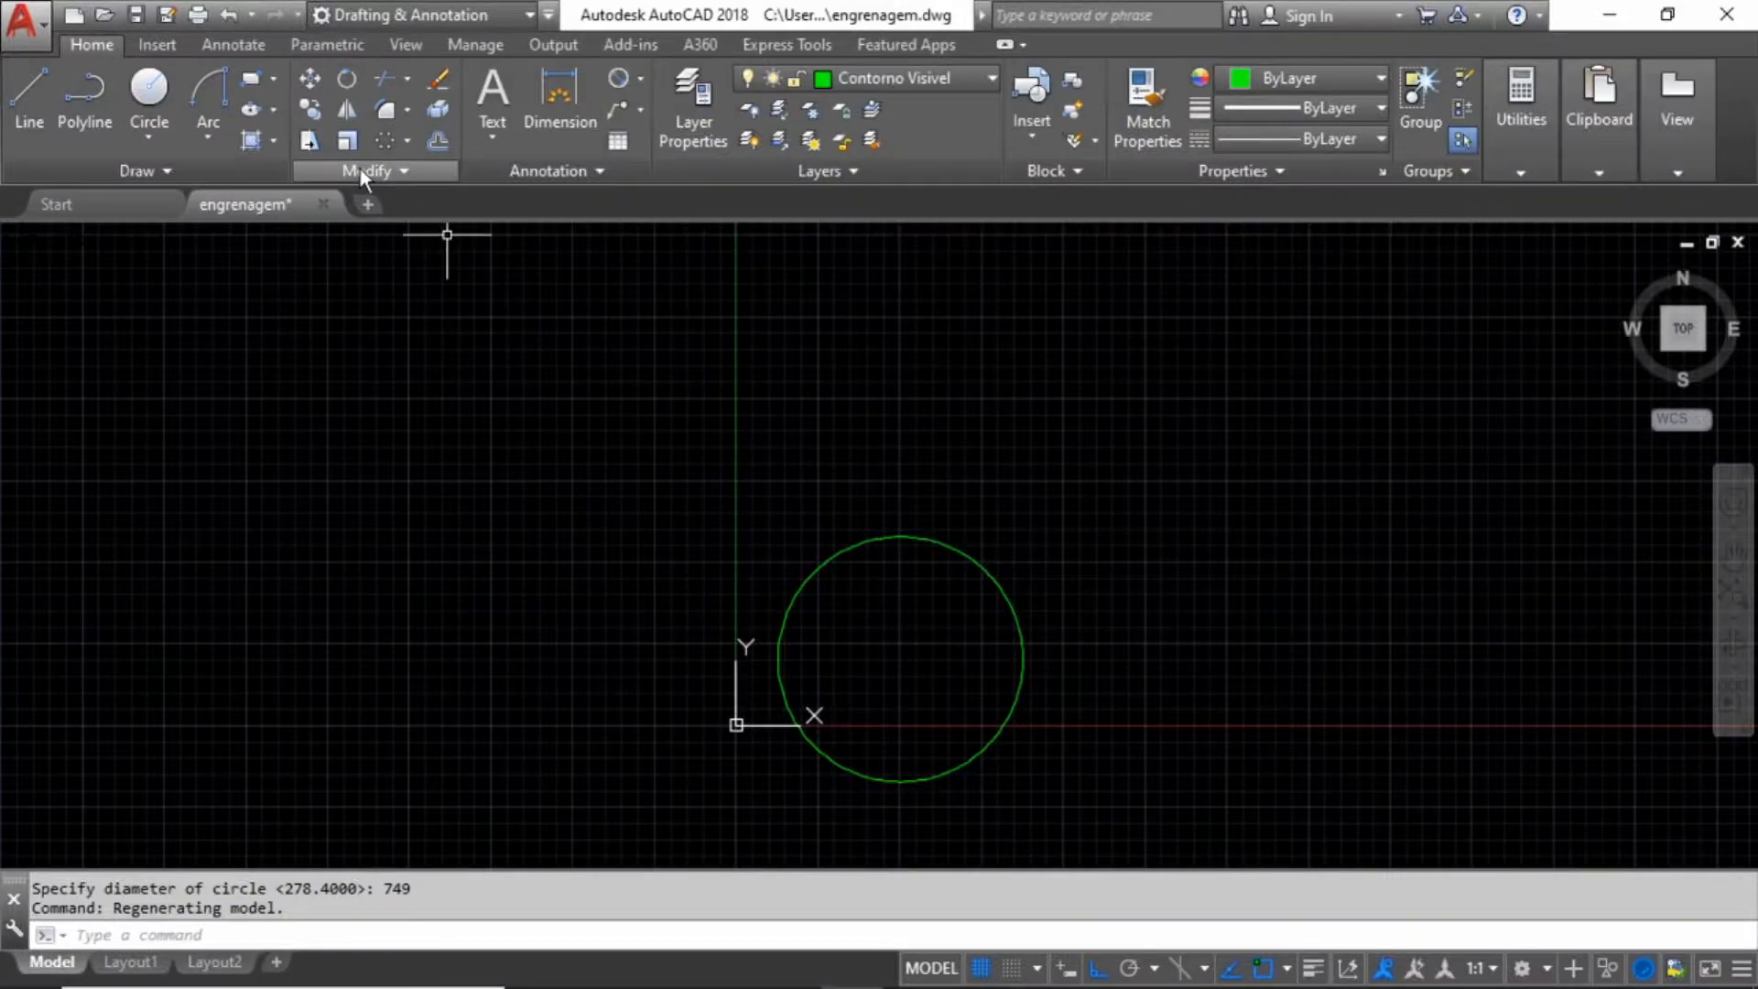
pyautogui.click(151, 90)
pyautogui.scroll(2, 929, 645)
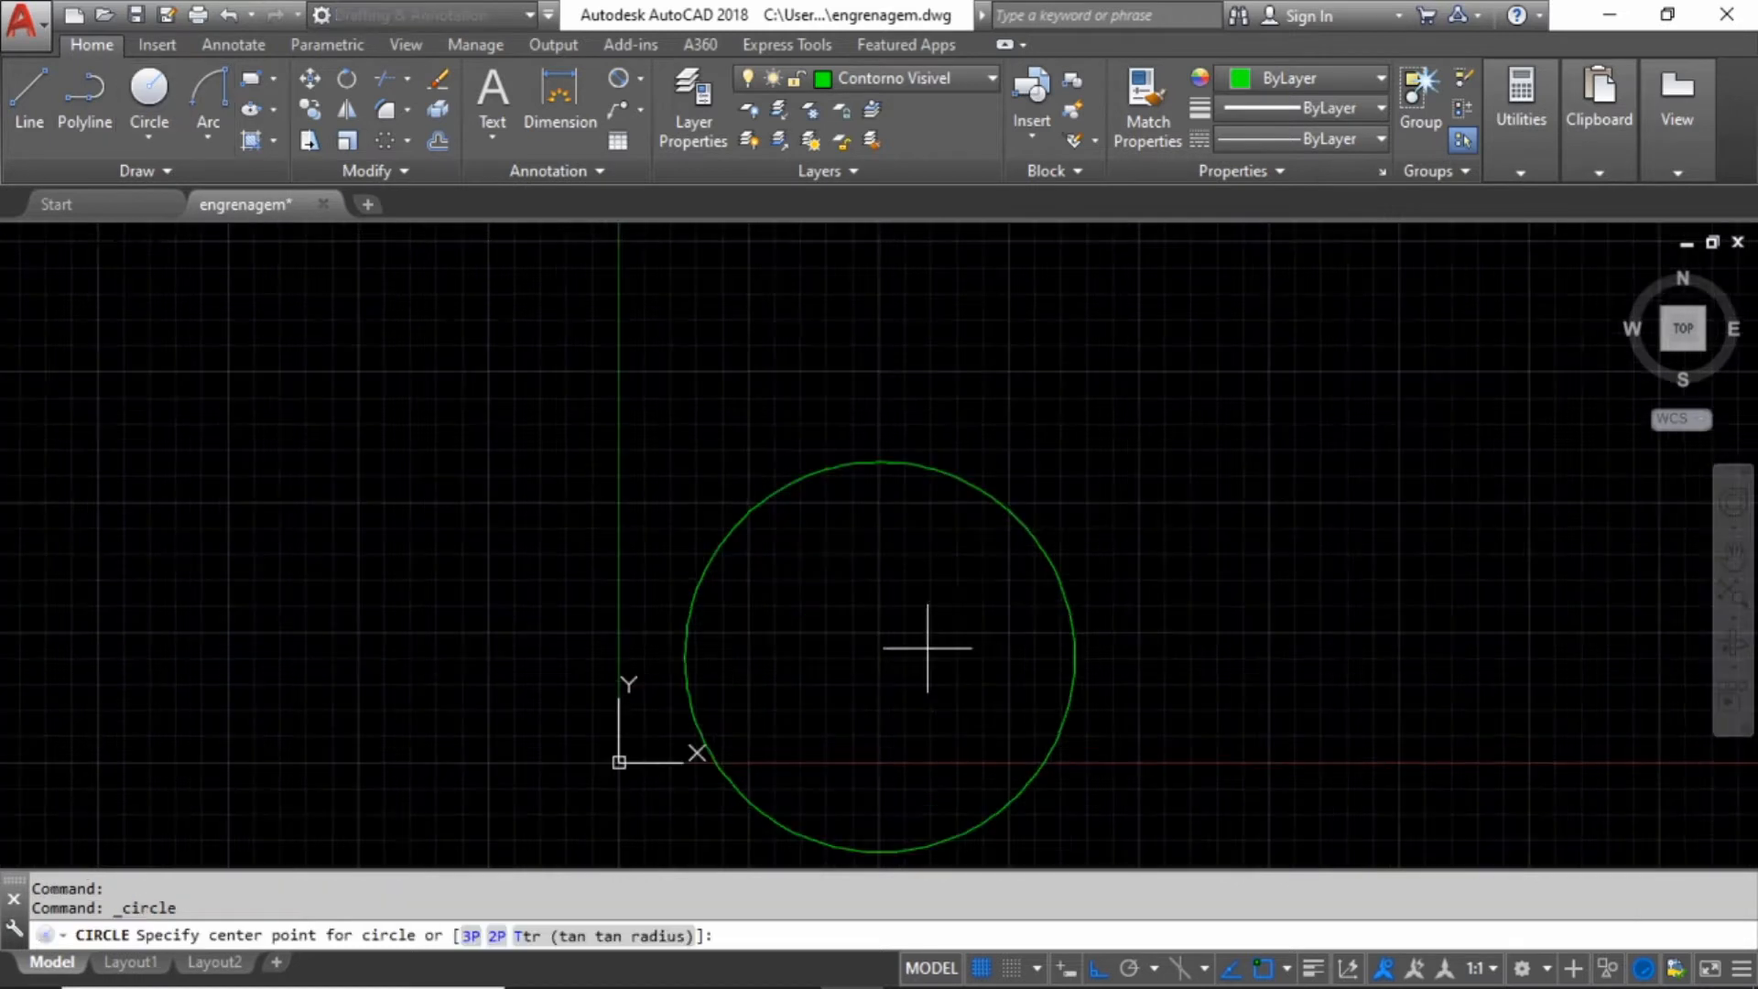
pyautogui.click(879, 657)
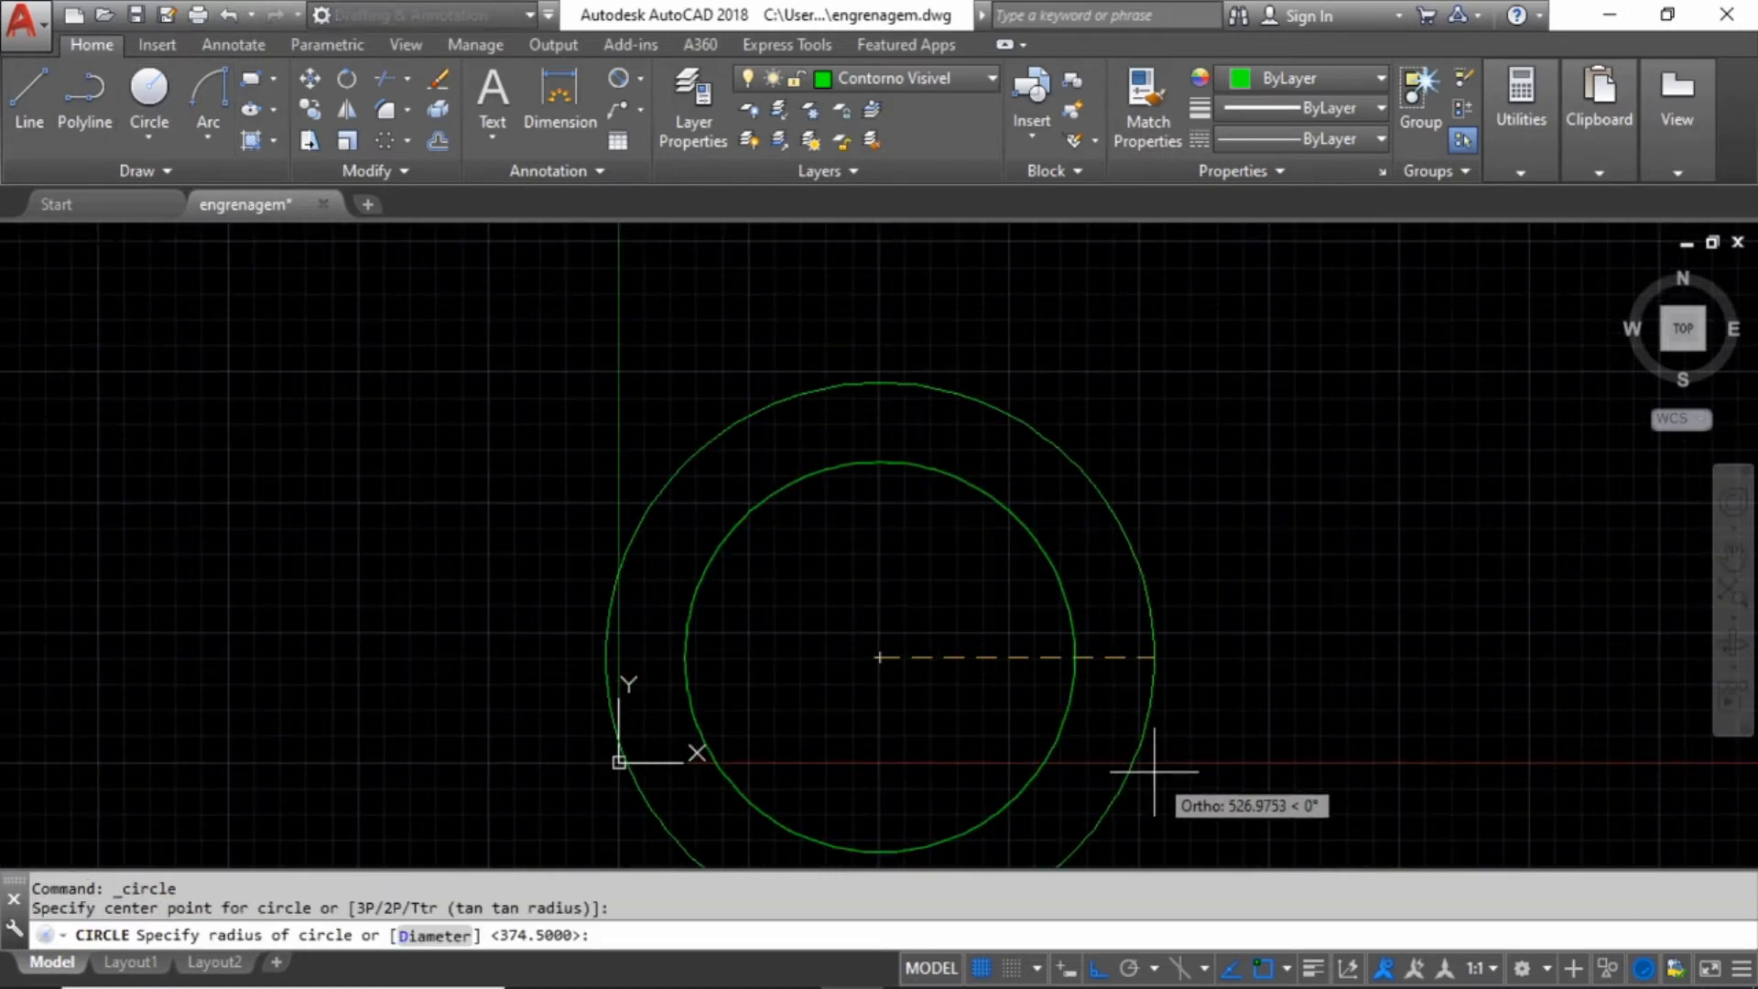
pyautogui.write('D')
pyautogui.press('Return')
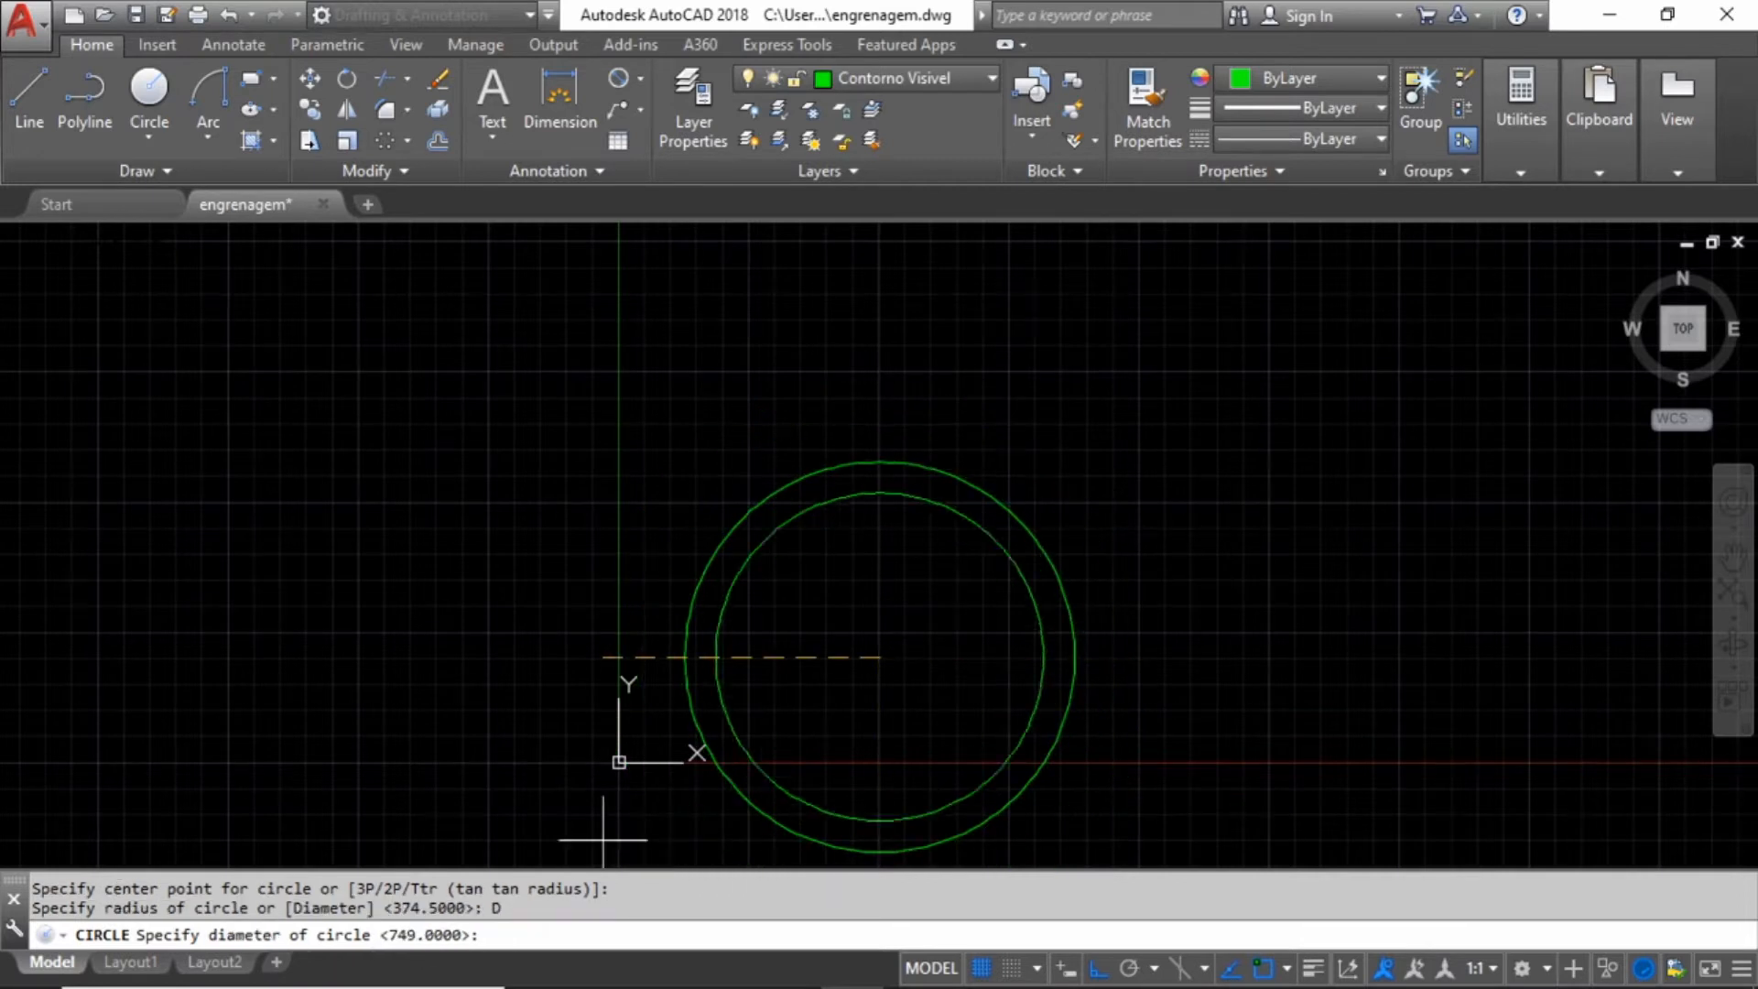
pyautogui.write('849')
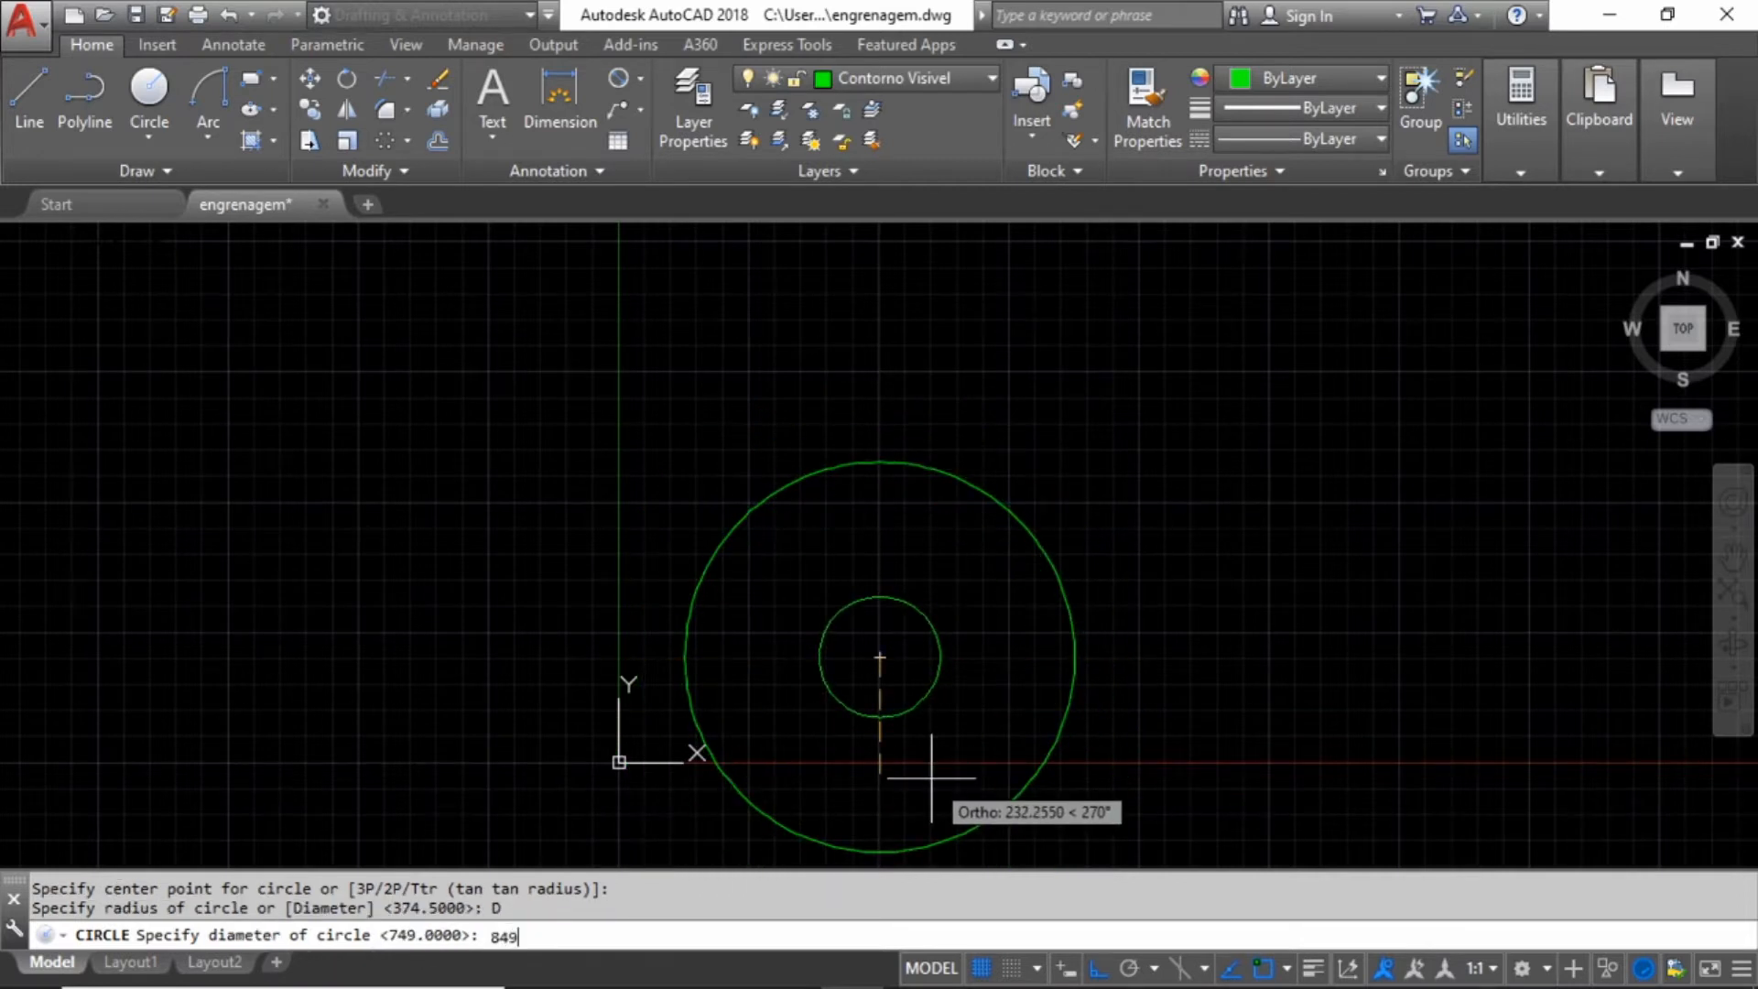
pyautogui.press('Return')
# - Draw a concentric circle with a diameter of 884 for the gear's external diameter, checking the dimension in the PDF drawing
pyautogui.hotkey('alt', 'Tab')
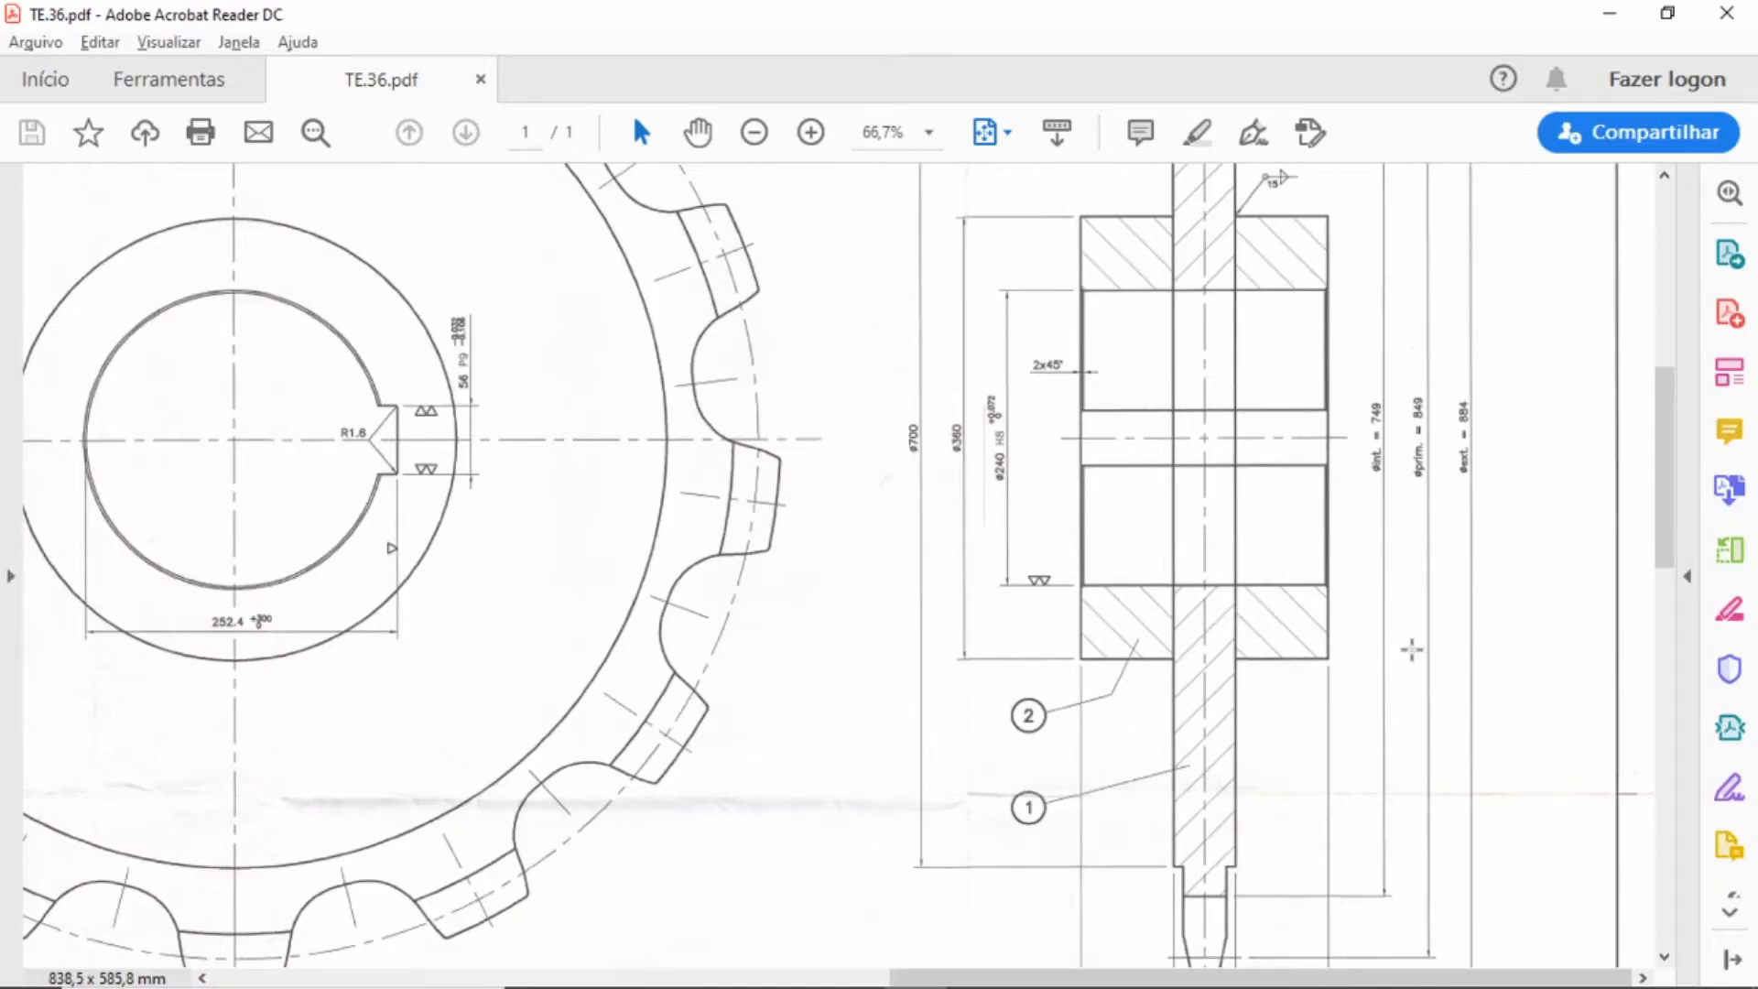
pyautogui.hotkey('alt', 'Tab')
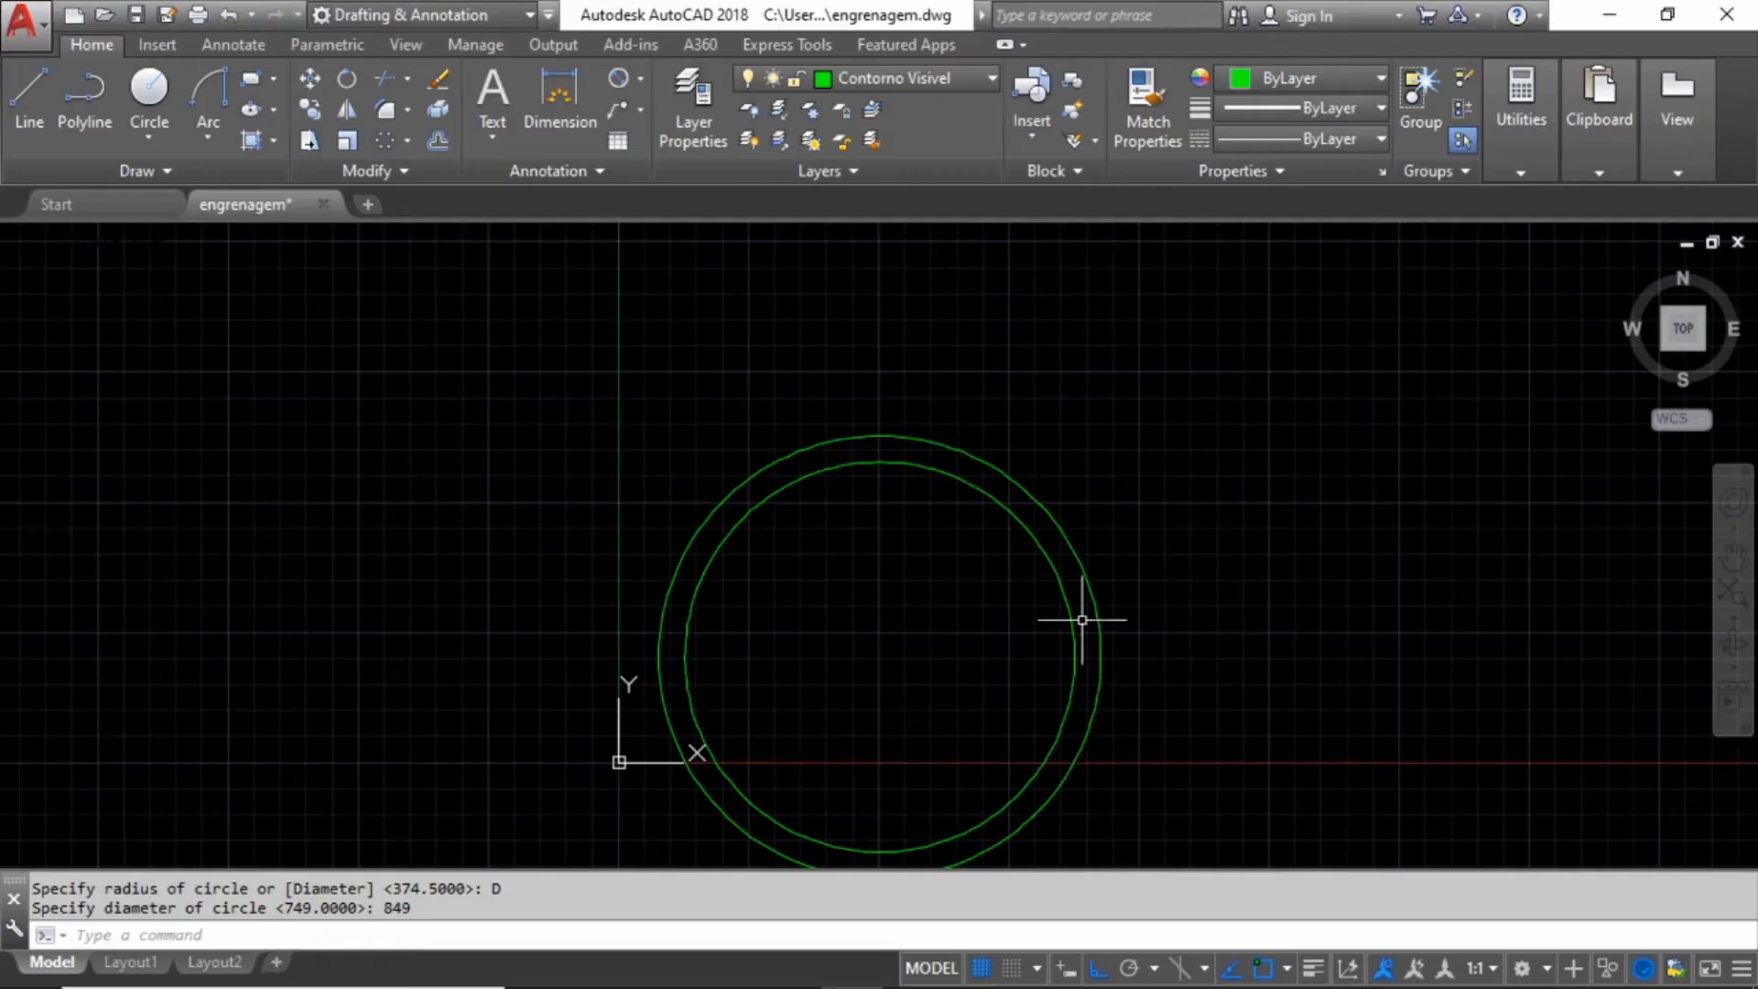
pyautogui.click(149, 91)
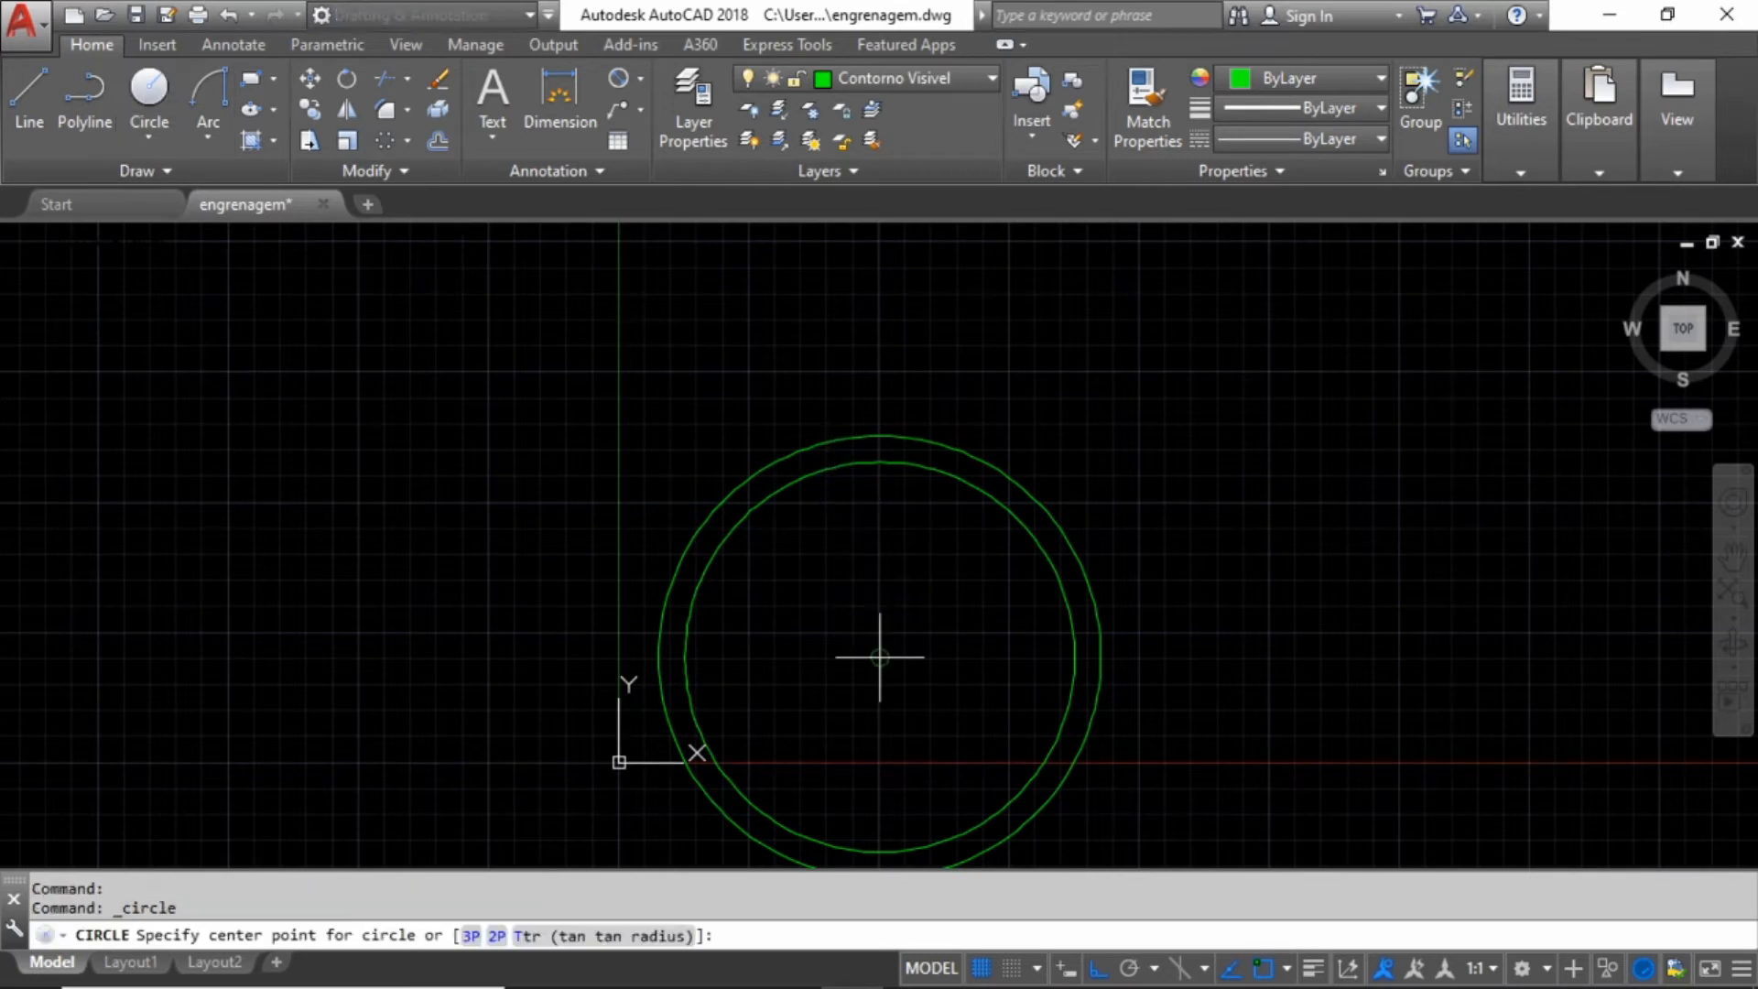
pyautogui.click(879, 657)
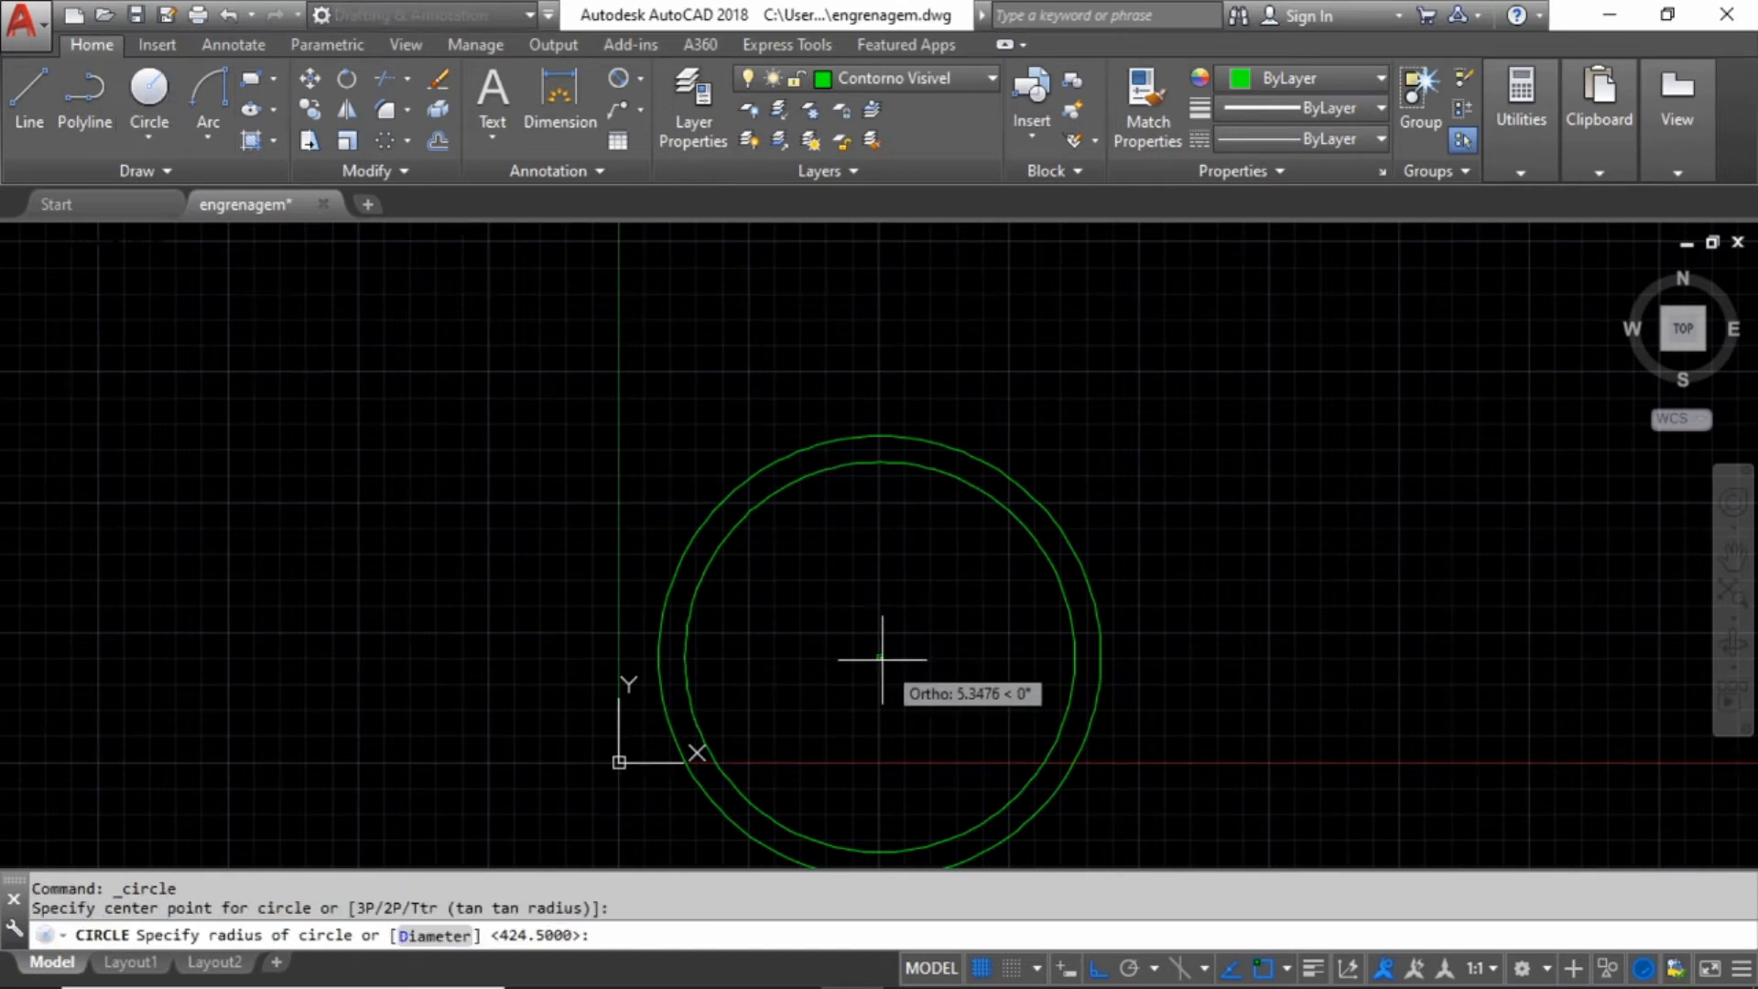
pyautogui.click(434, 935)
pyautogui.hotkey('alt', 'Tab')
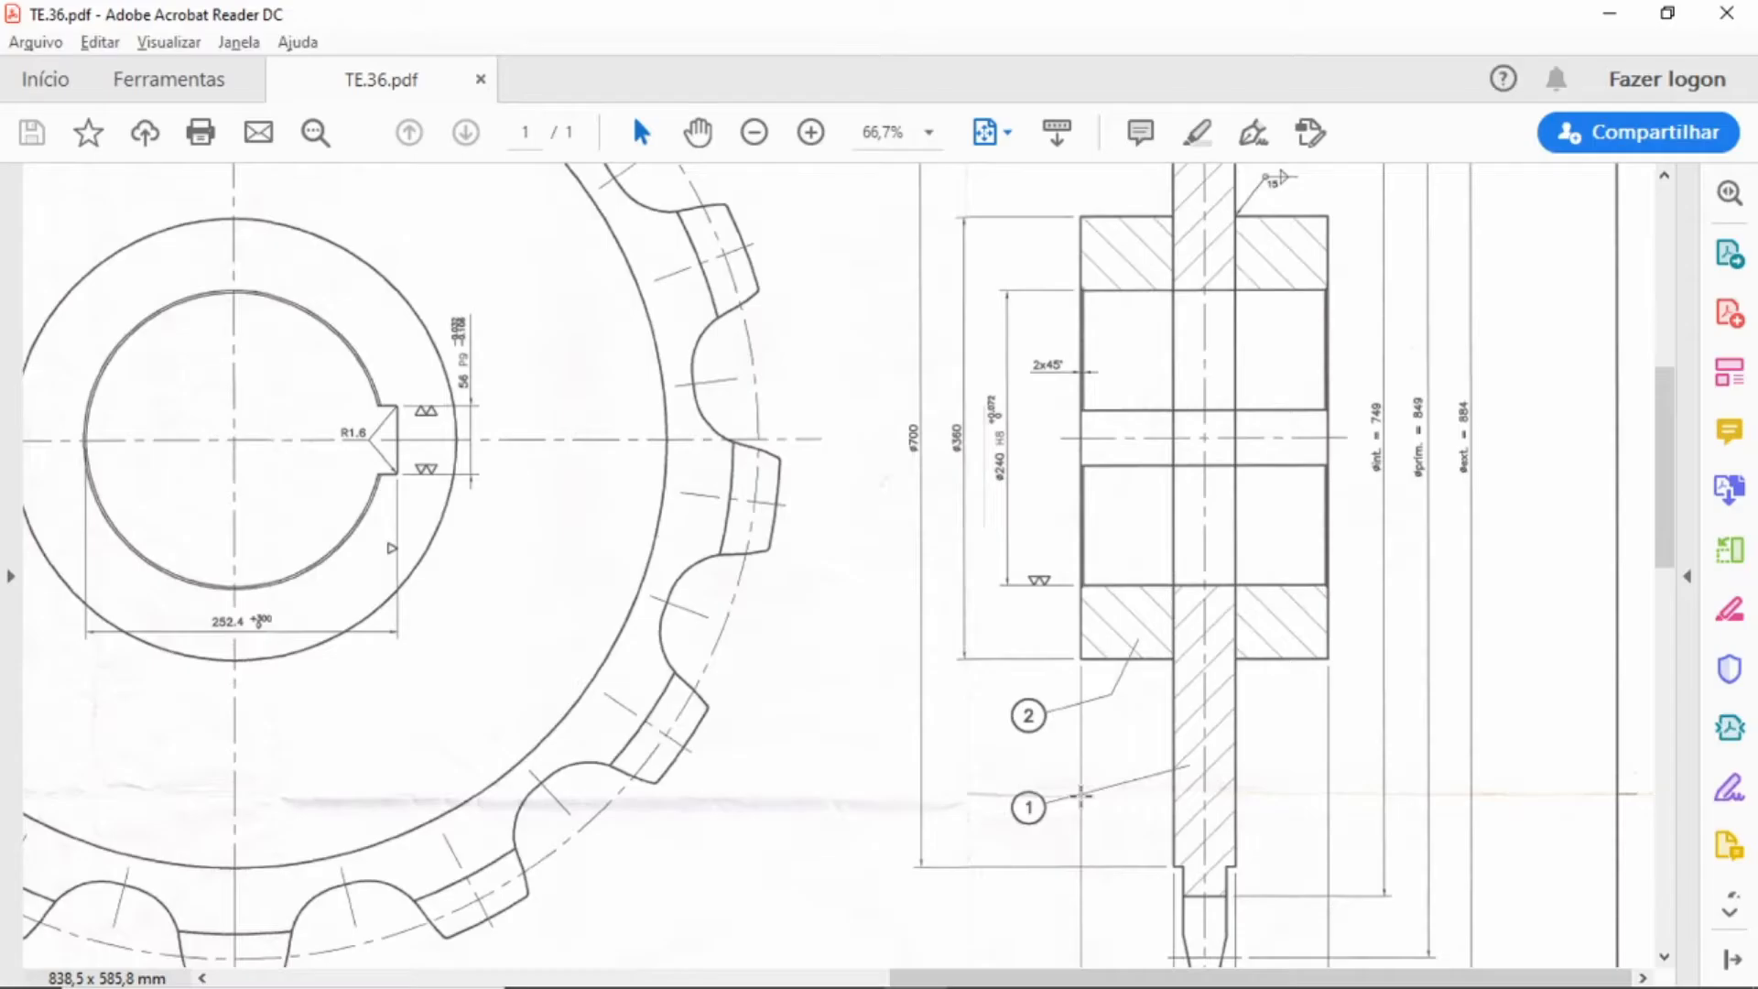
pyautogui.hotkey('alt', 'Tab')
pyautogui.write('884')
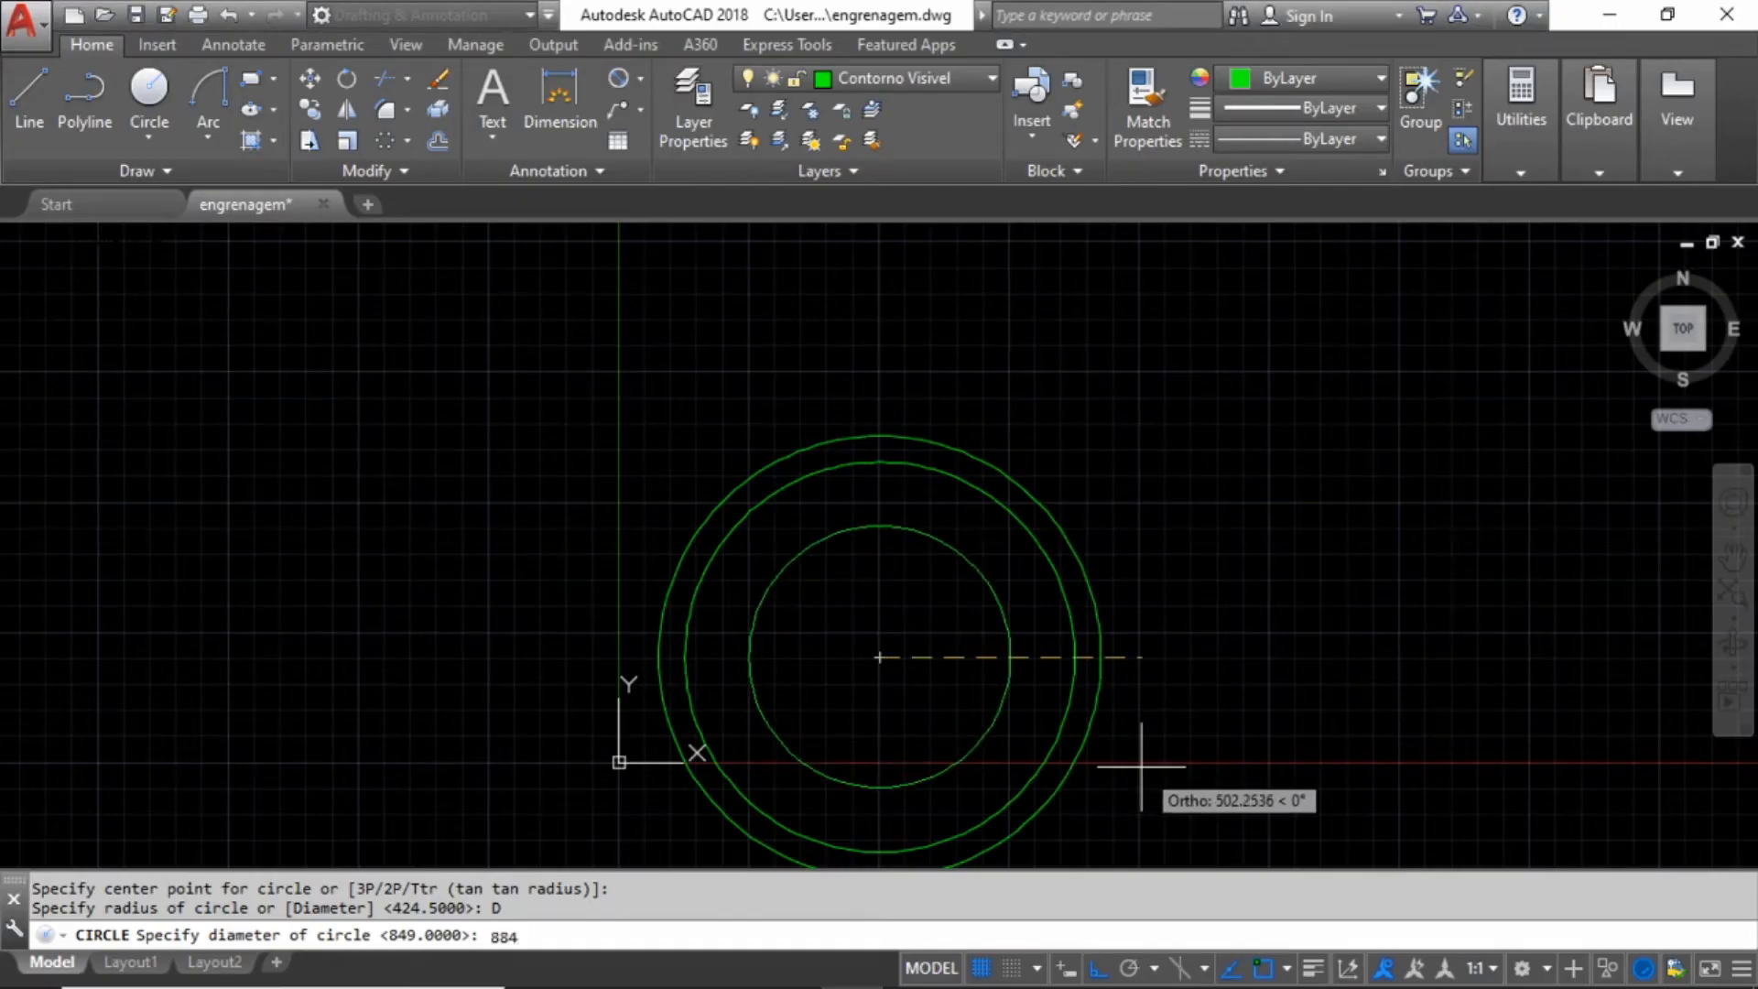
pyautogui.press('Return')
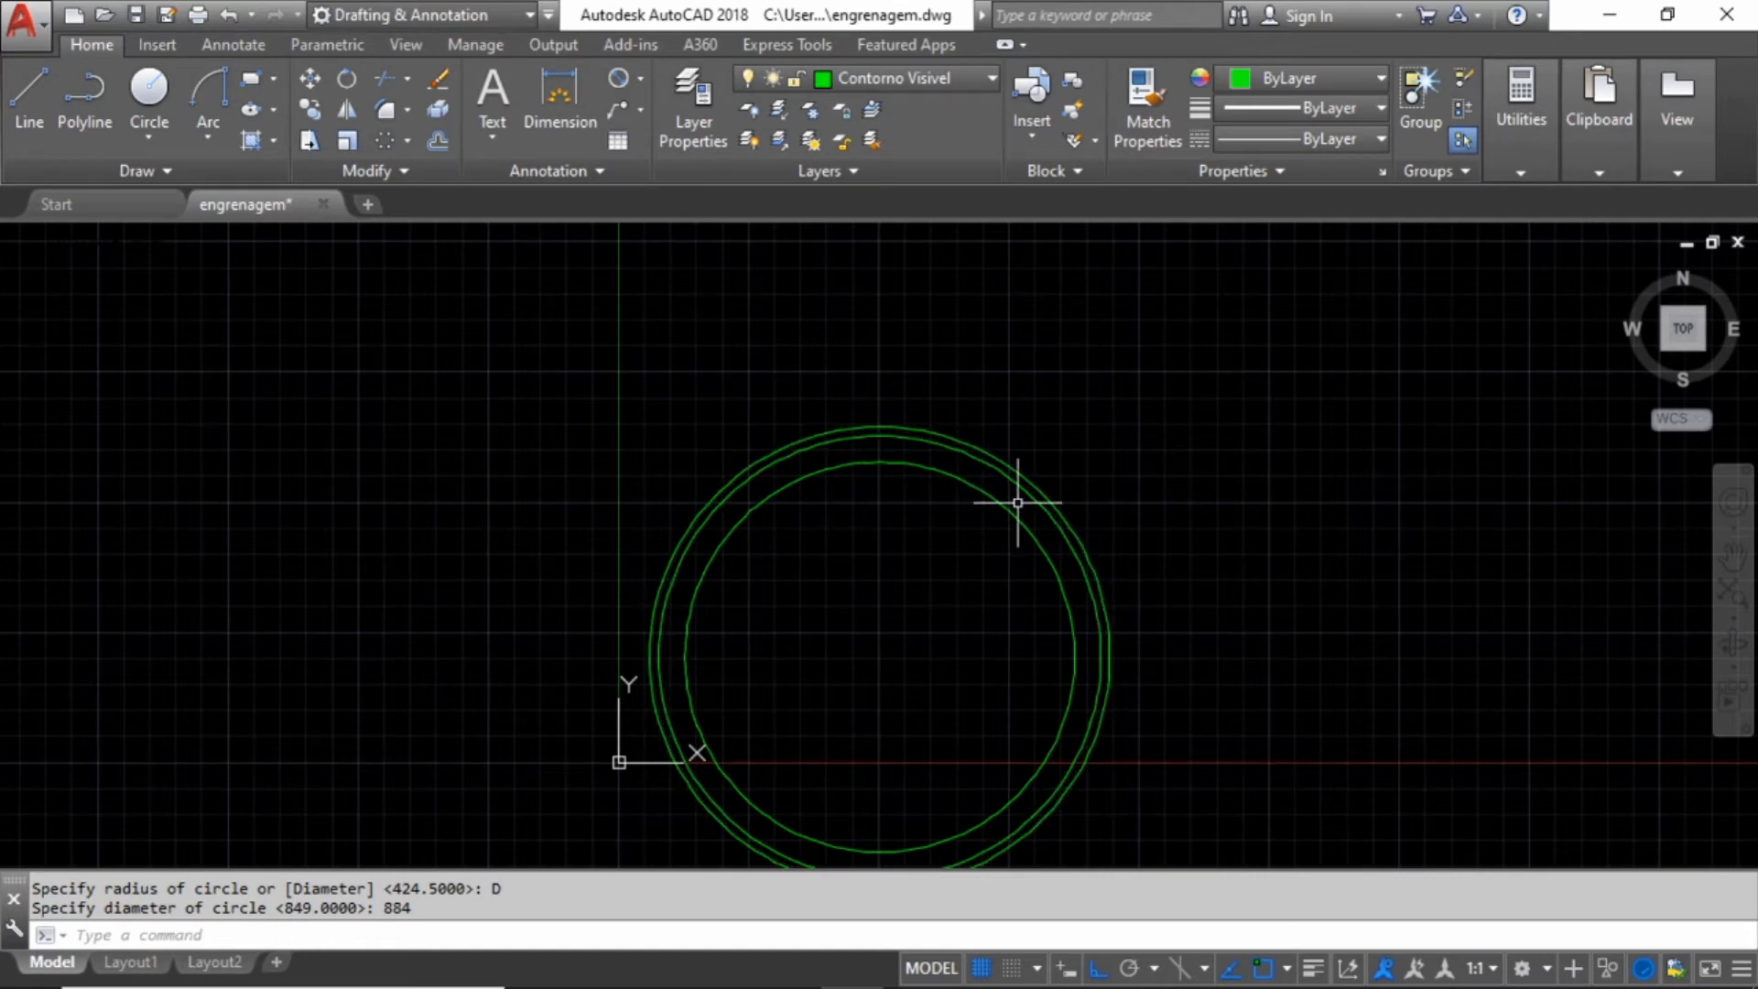
pyautogui.hotkey('alt', 'Tab')
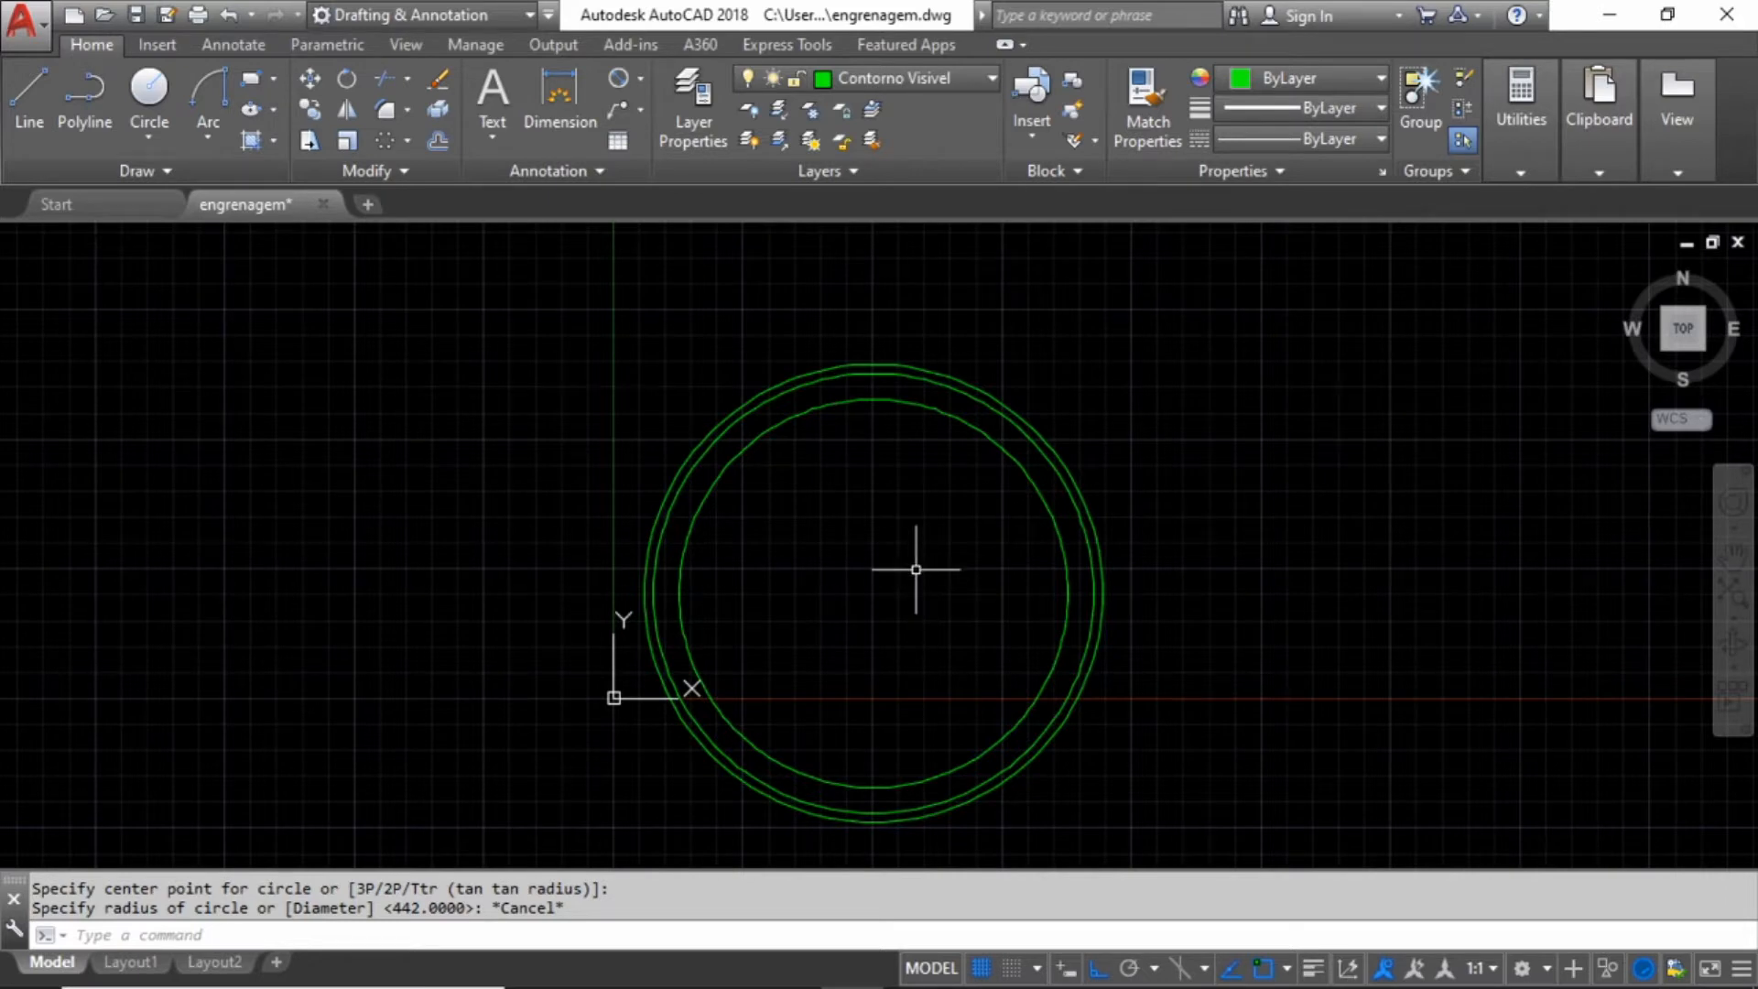
# - Draw a concentric circle with a diameter of 808.36 for the construction diameter, checking the dimension in the PDF drawing
pyautogui.hotkey('alt', 'Tab')
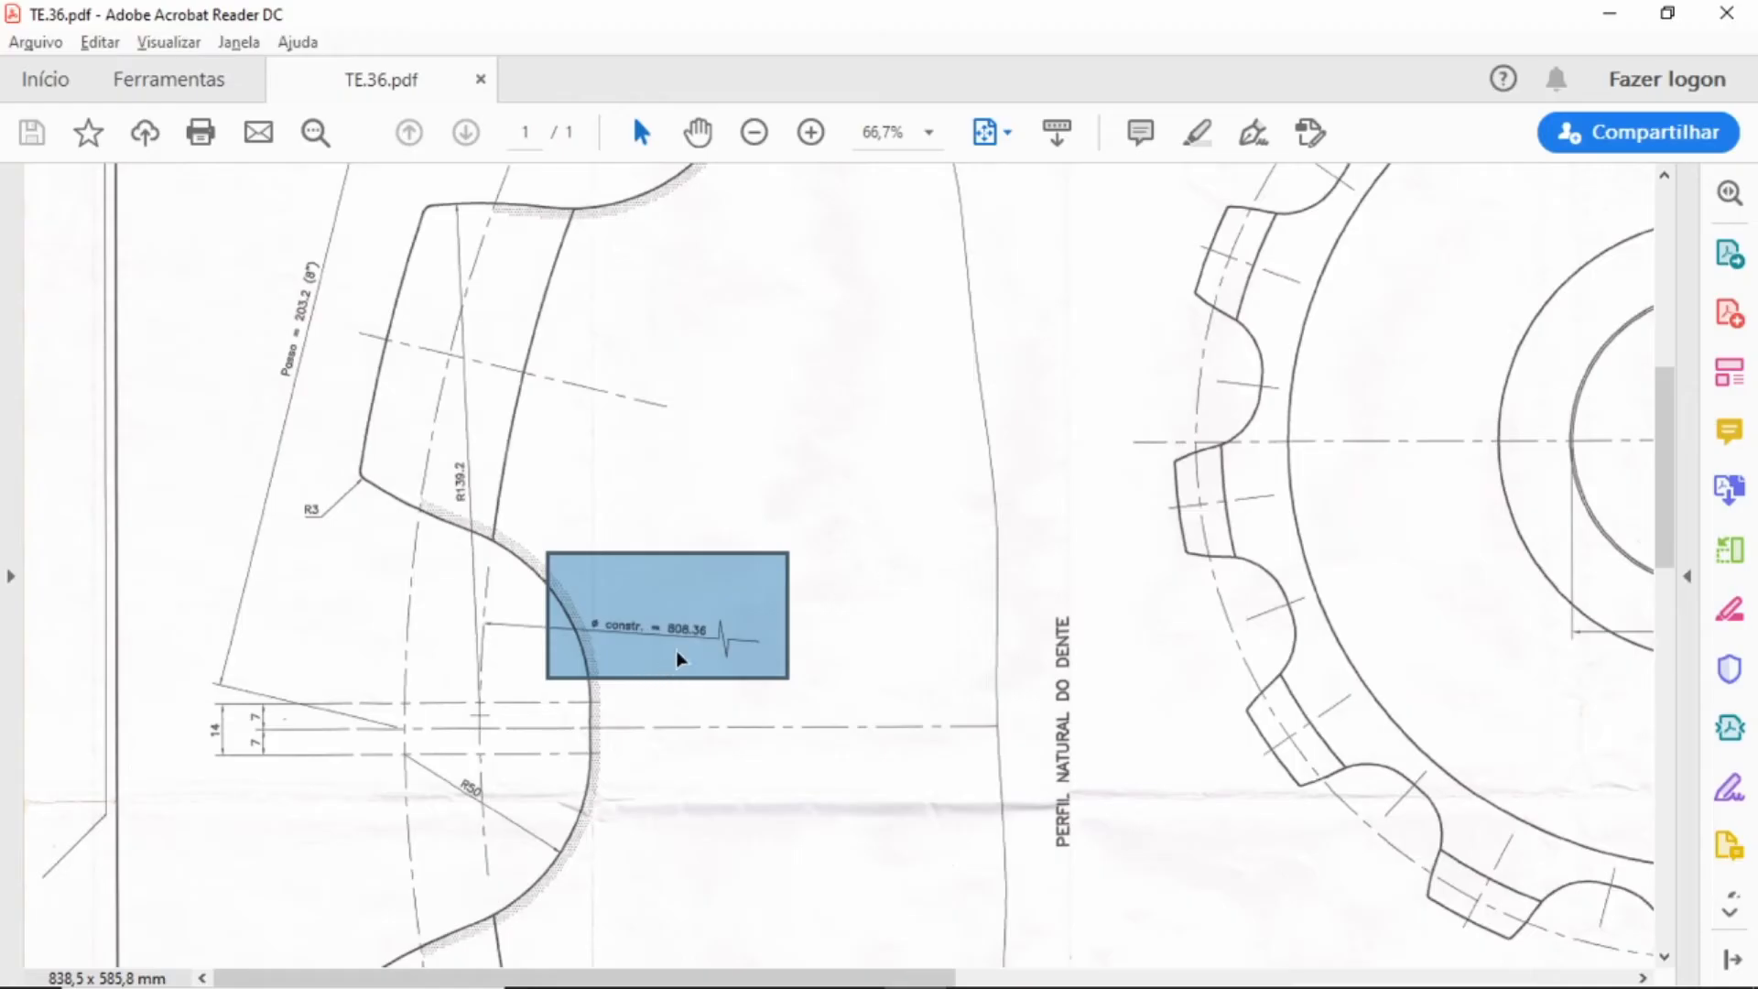
pyautogui.click(816, 667)
pyautogui.click(725, 613)
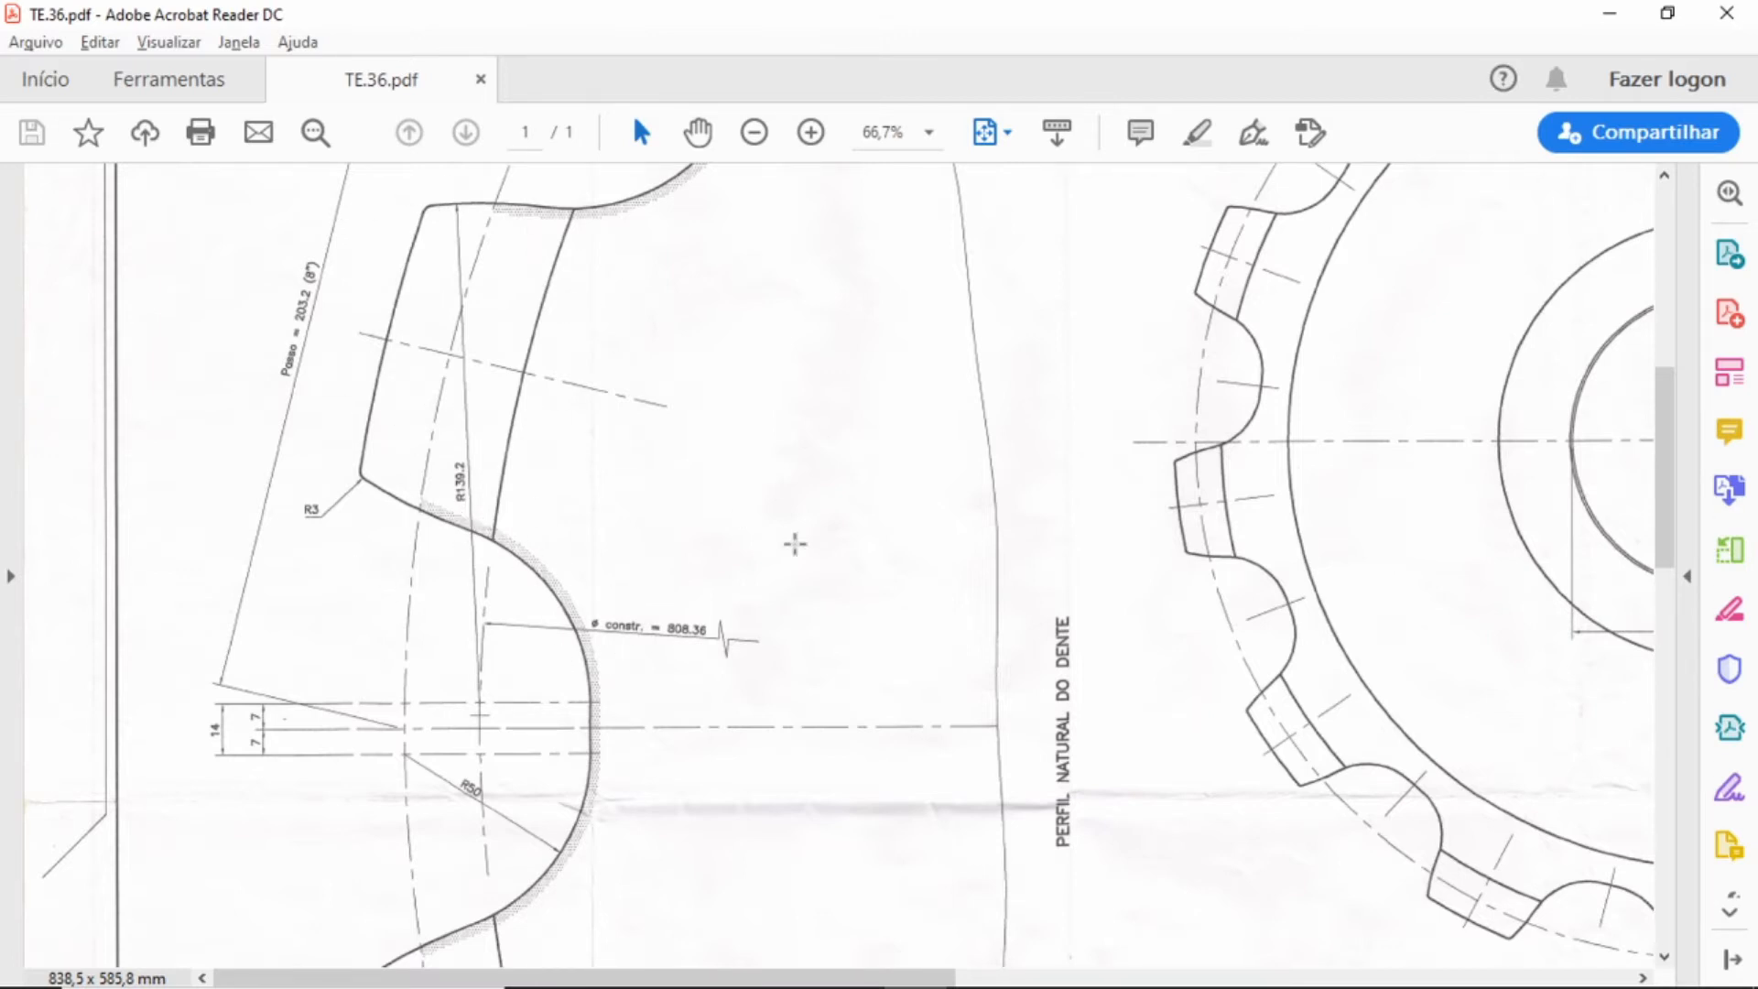
pyautogui.hotkey('alt', 'Tab')
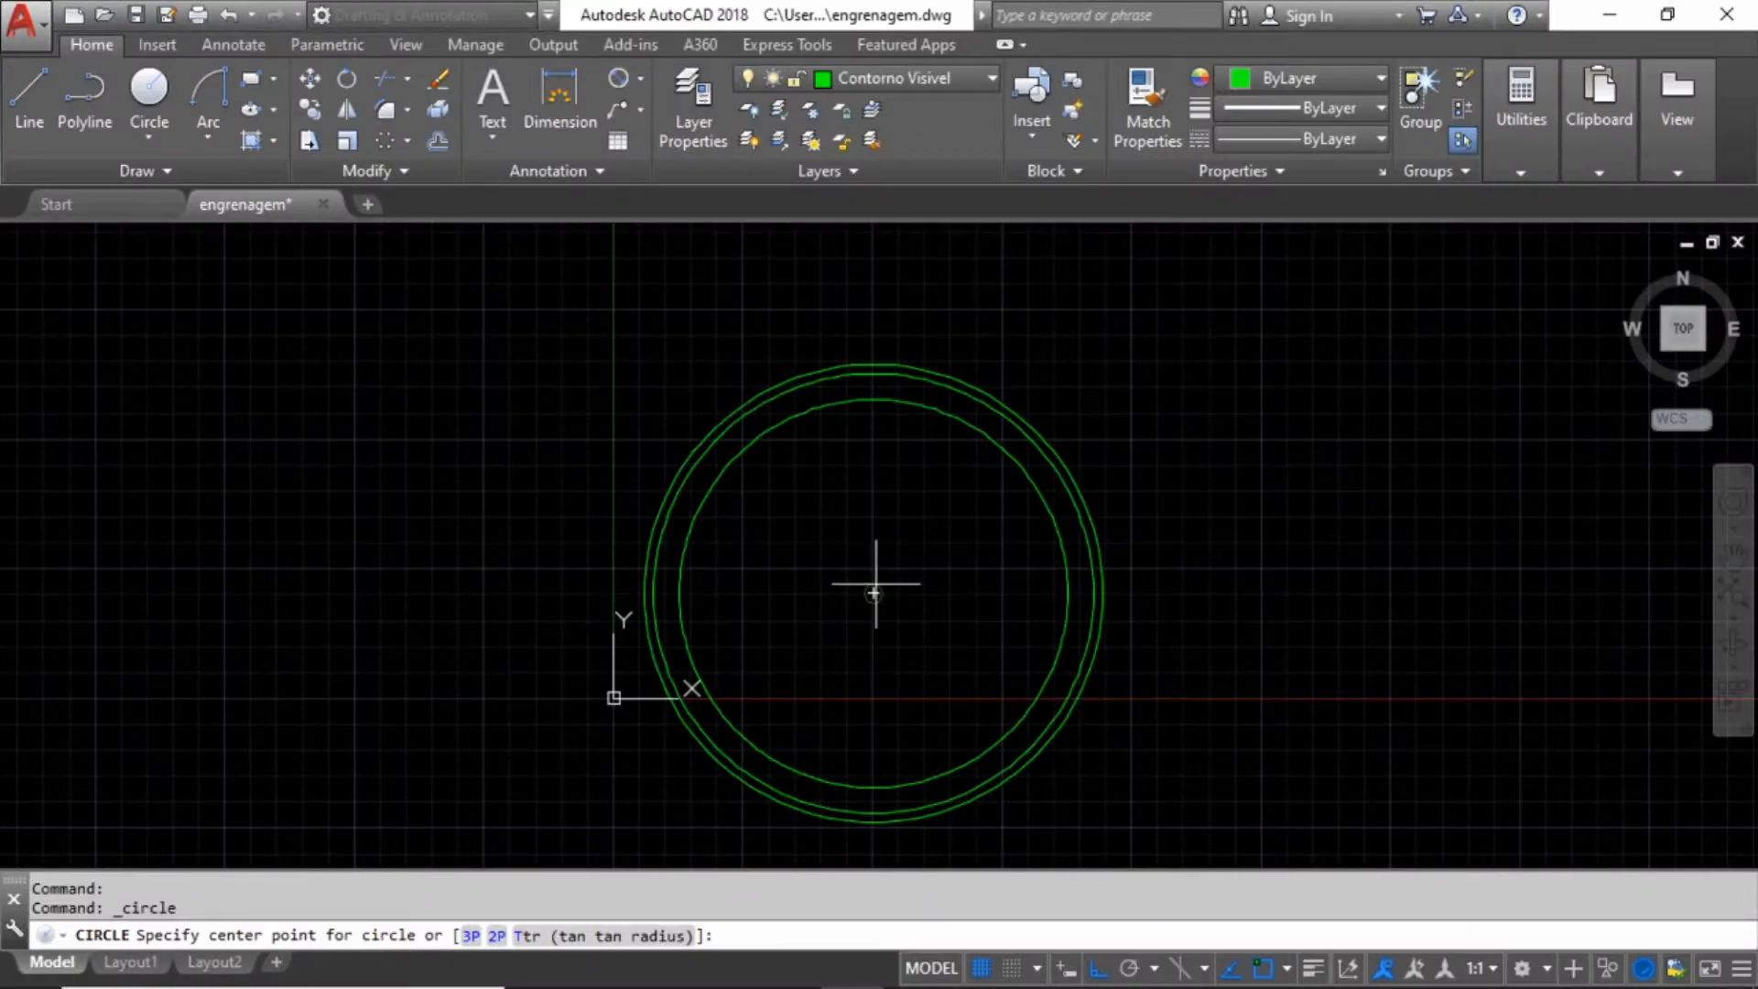
pyautogui.click(872, 590)
pyautogui.hotkey('alt', 'Tab')
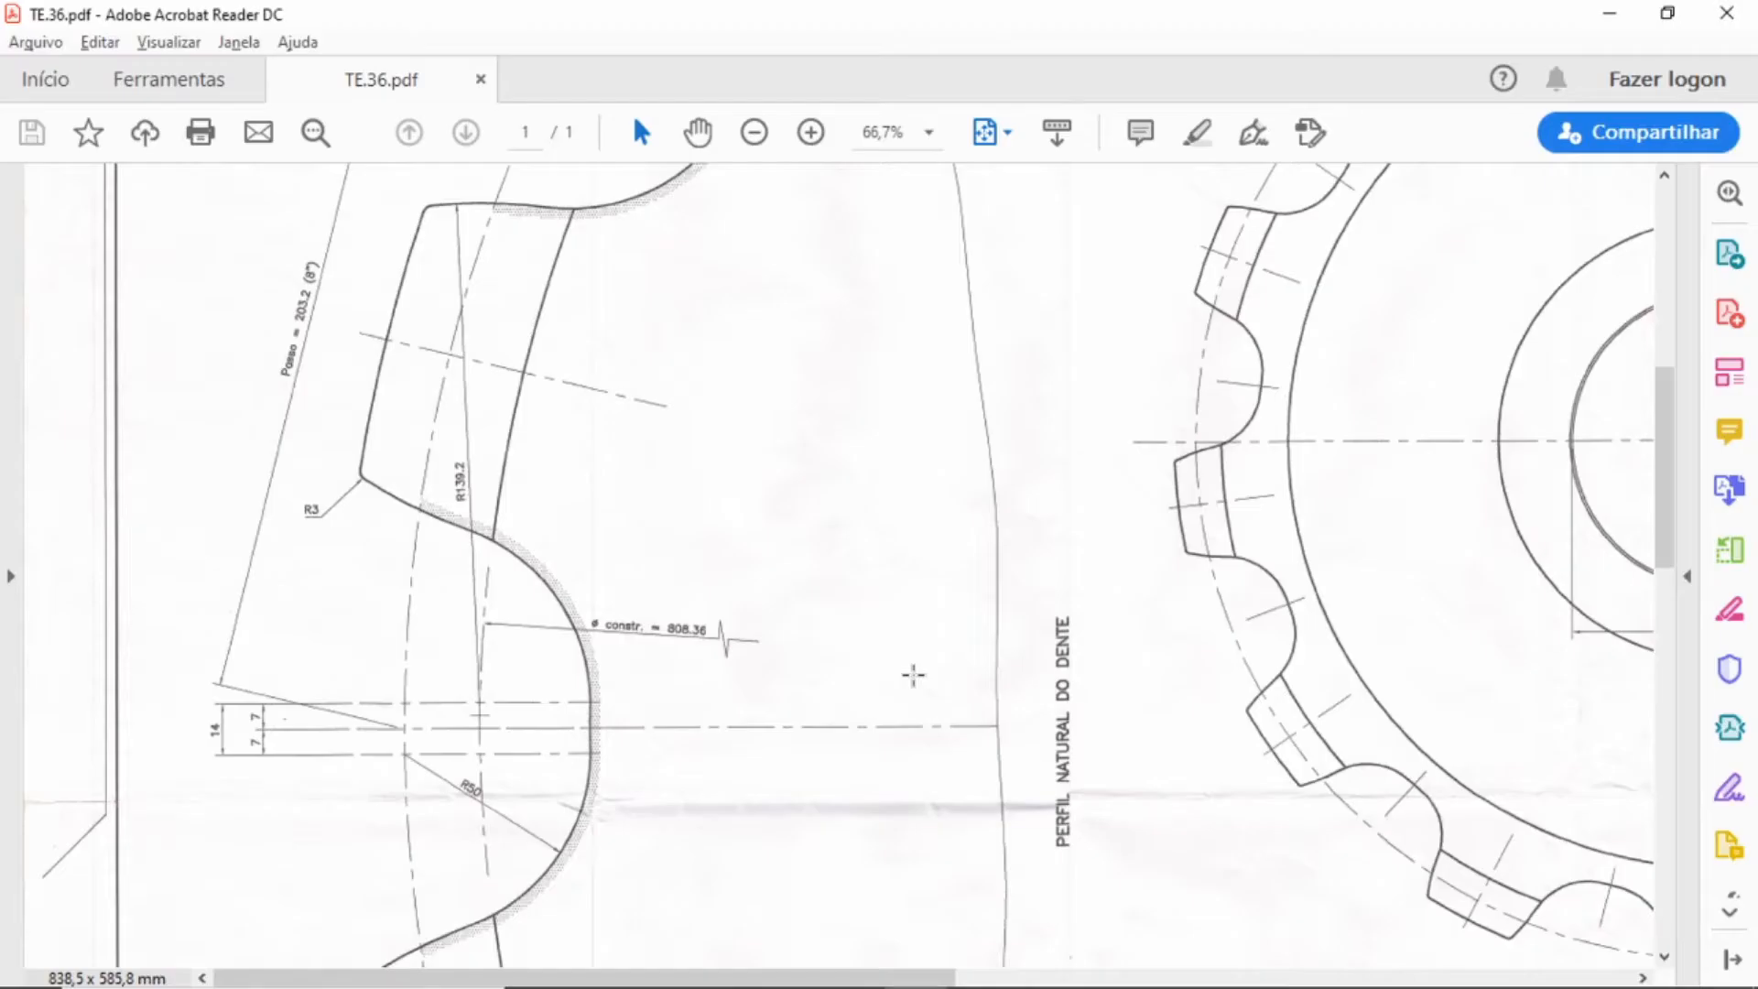
pyautogui.hotkey('alt', 'Tab')
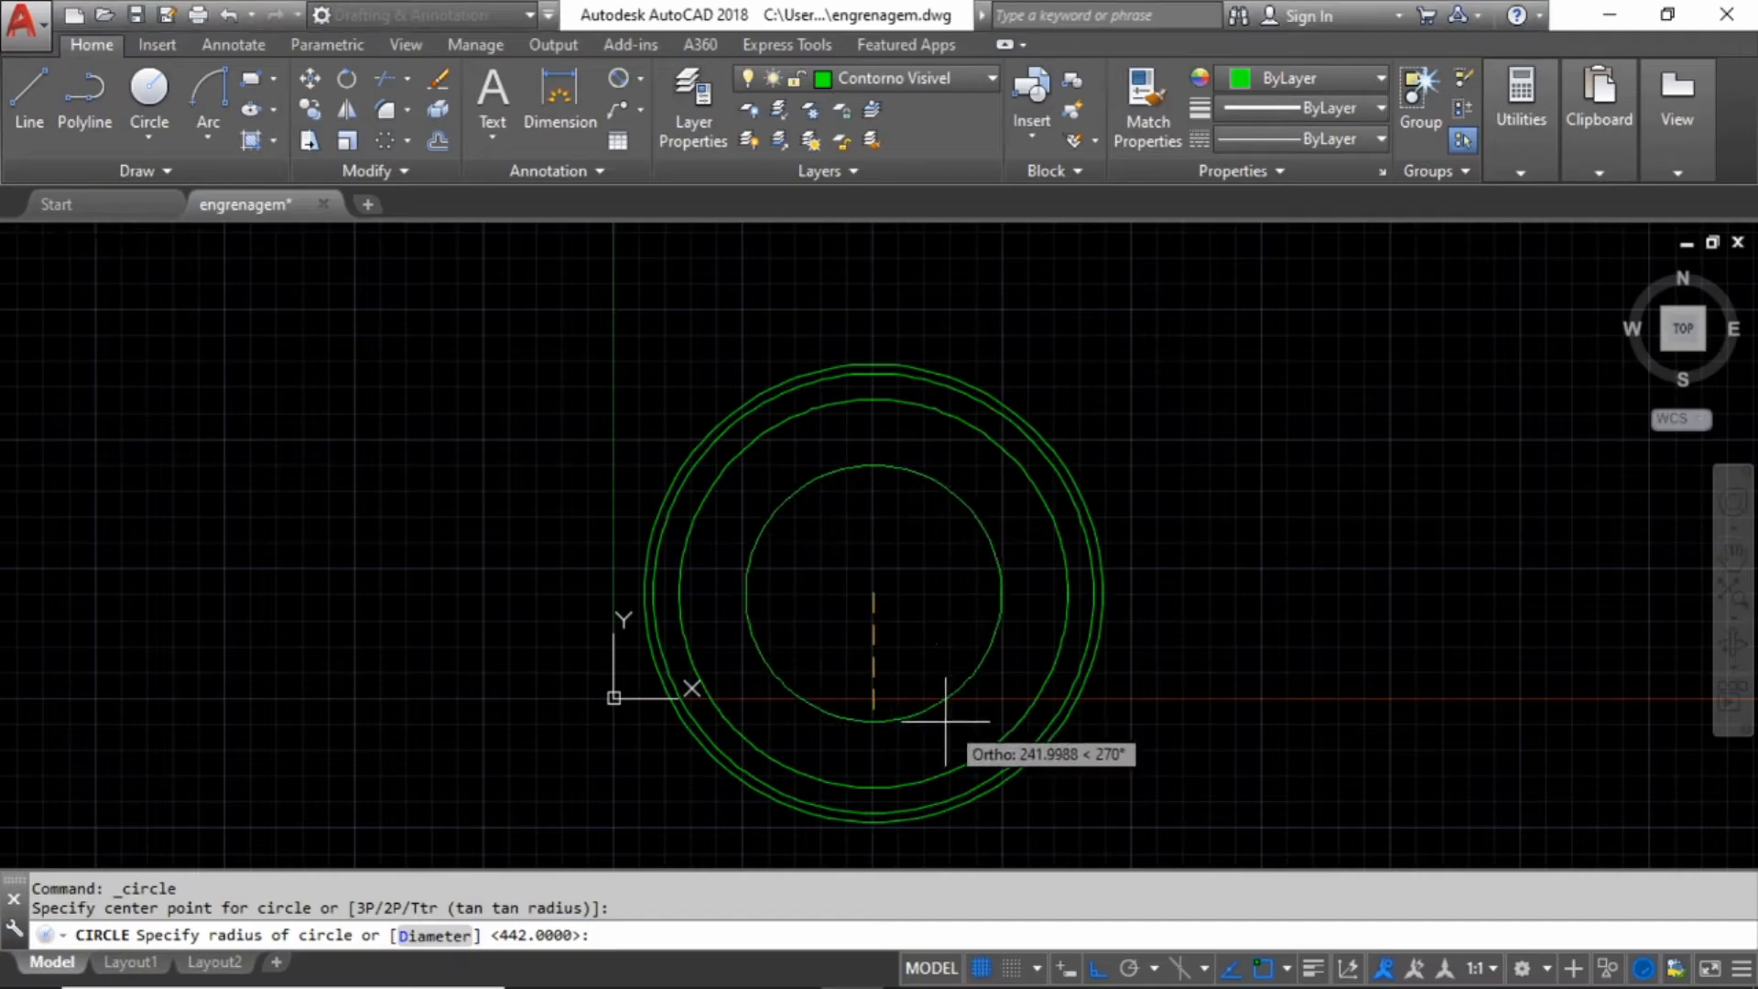
pyautogui.click(434, 937)
pyautogui.hotkey('alt', 'Tab')
pyautogui.hotkey('alt', 'Tab')
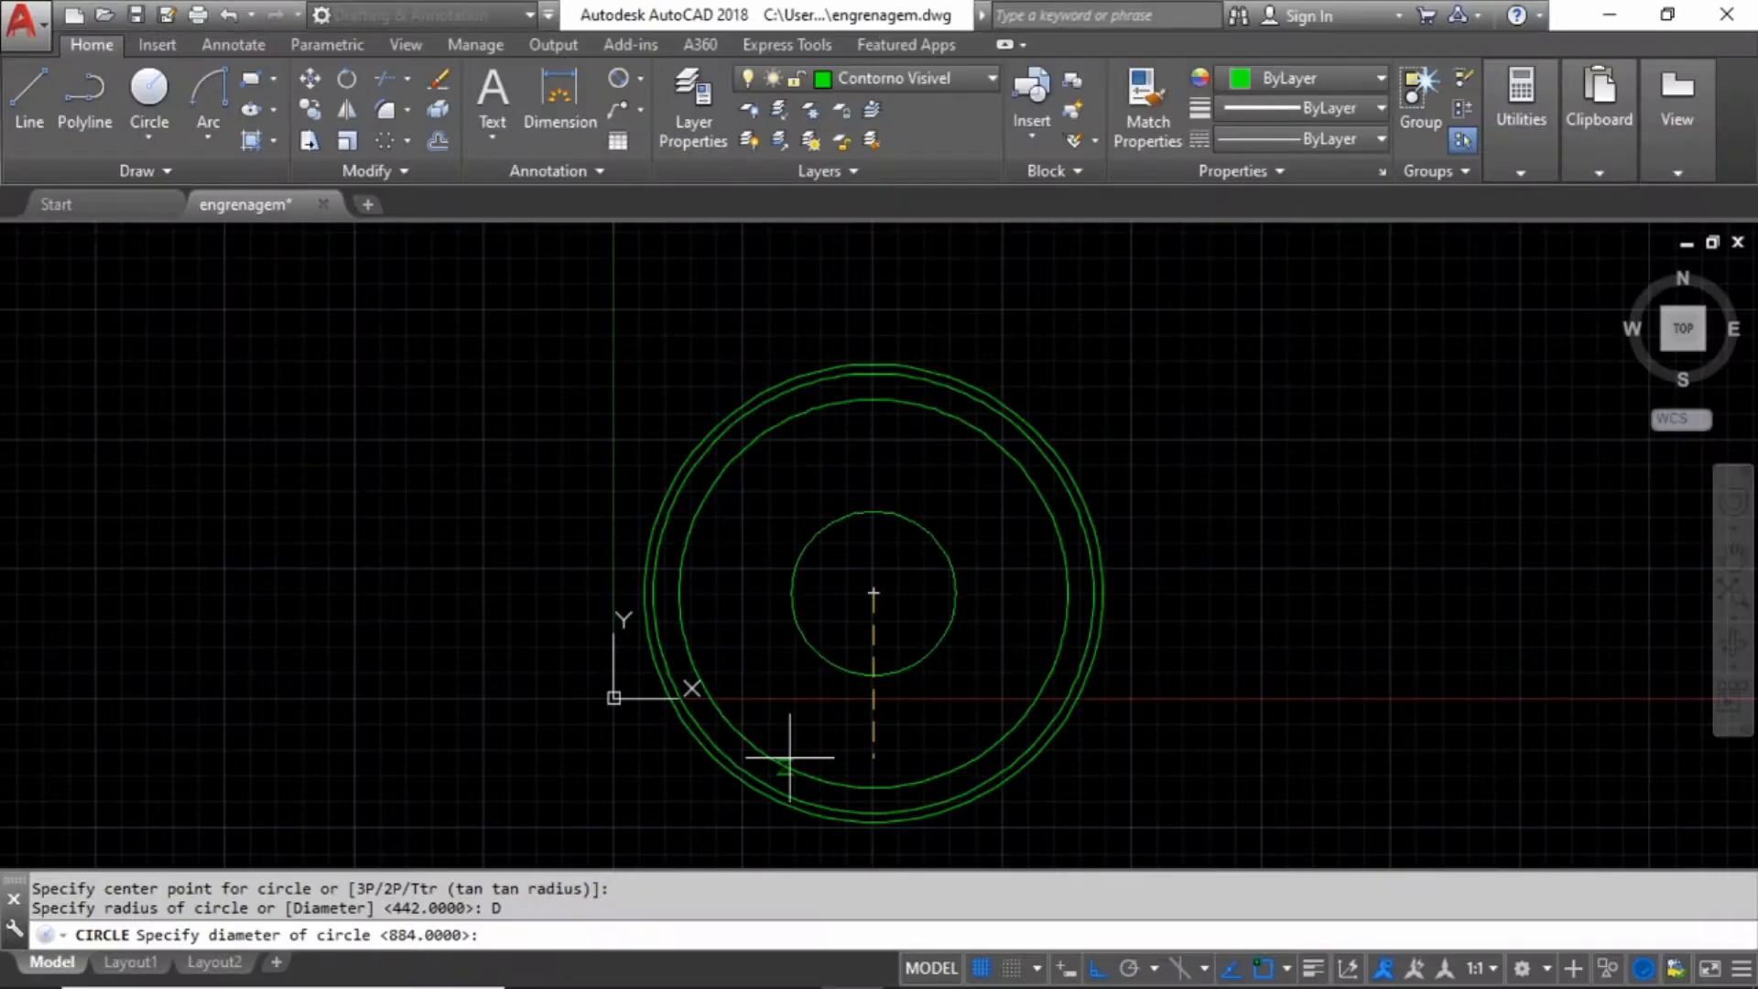
pyautogui.write('808.3')
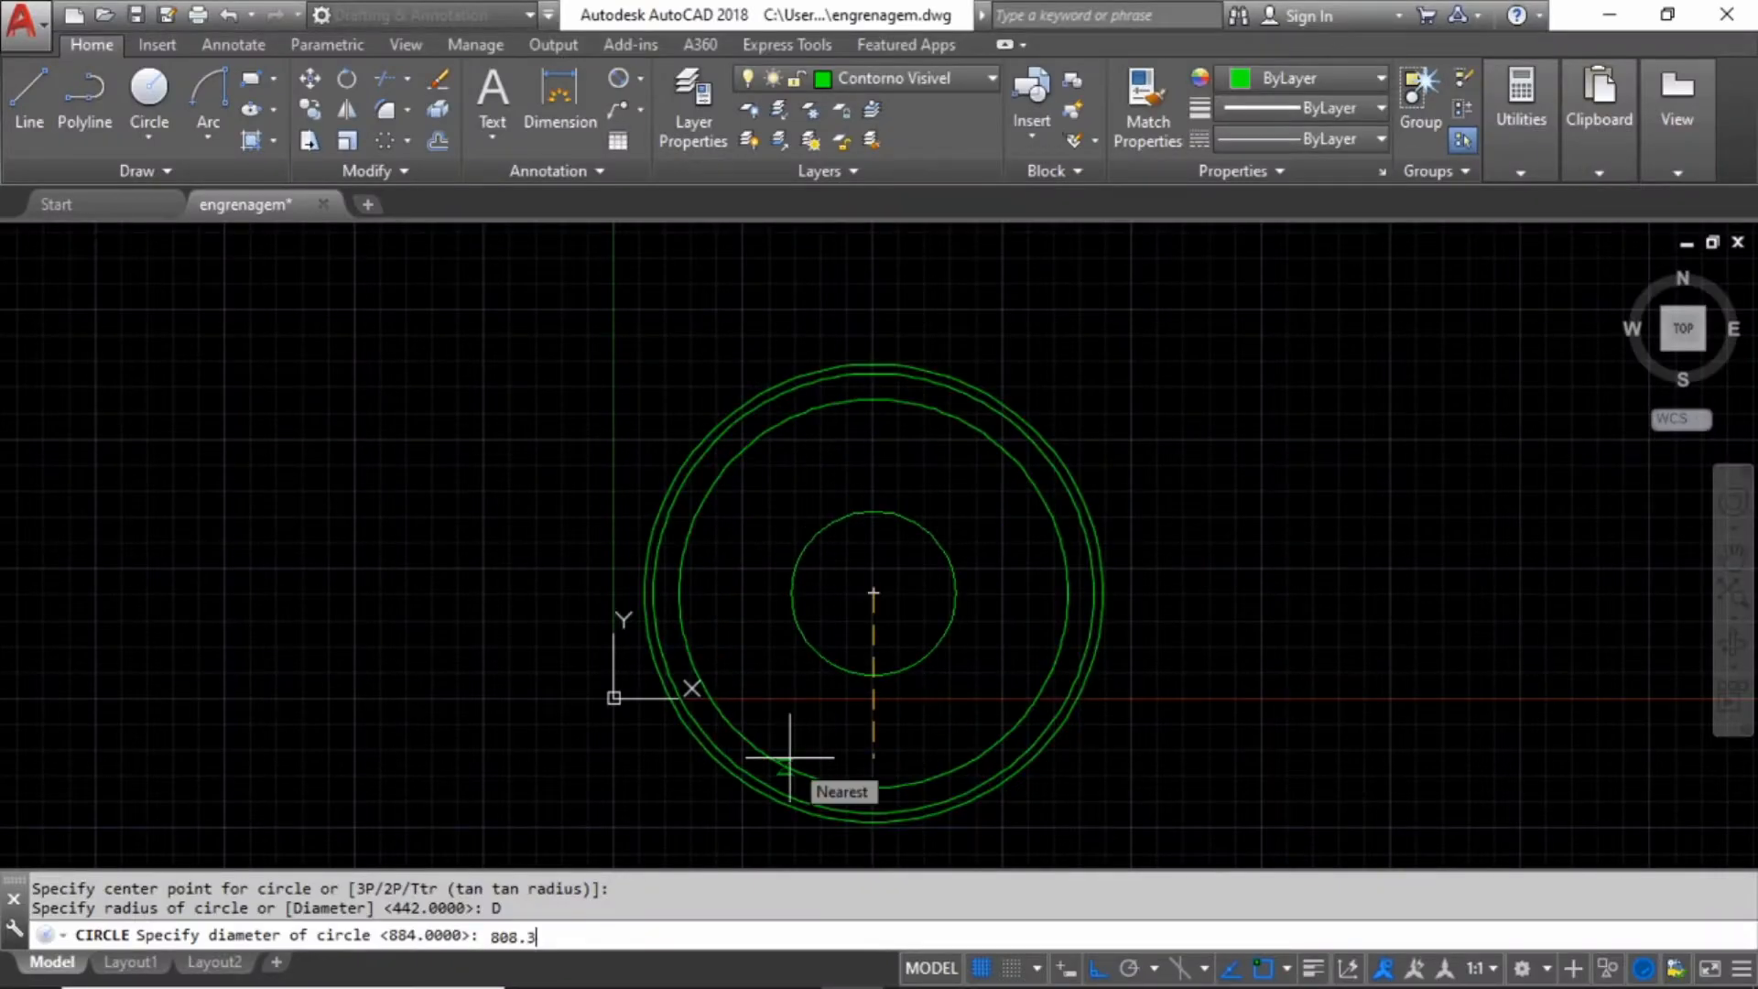
pyautogui.write('6')
pyautogui.press('Return')
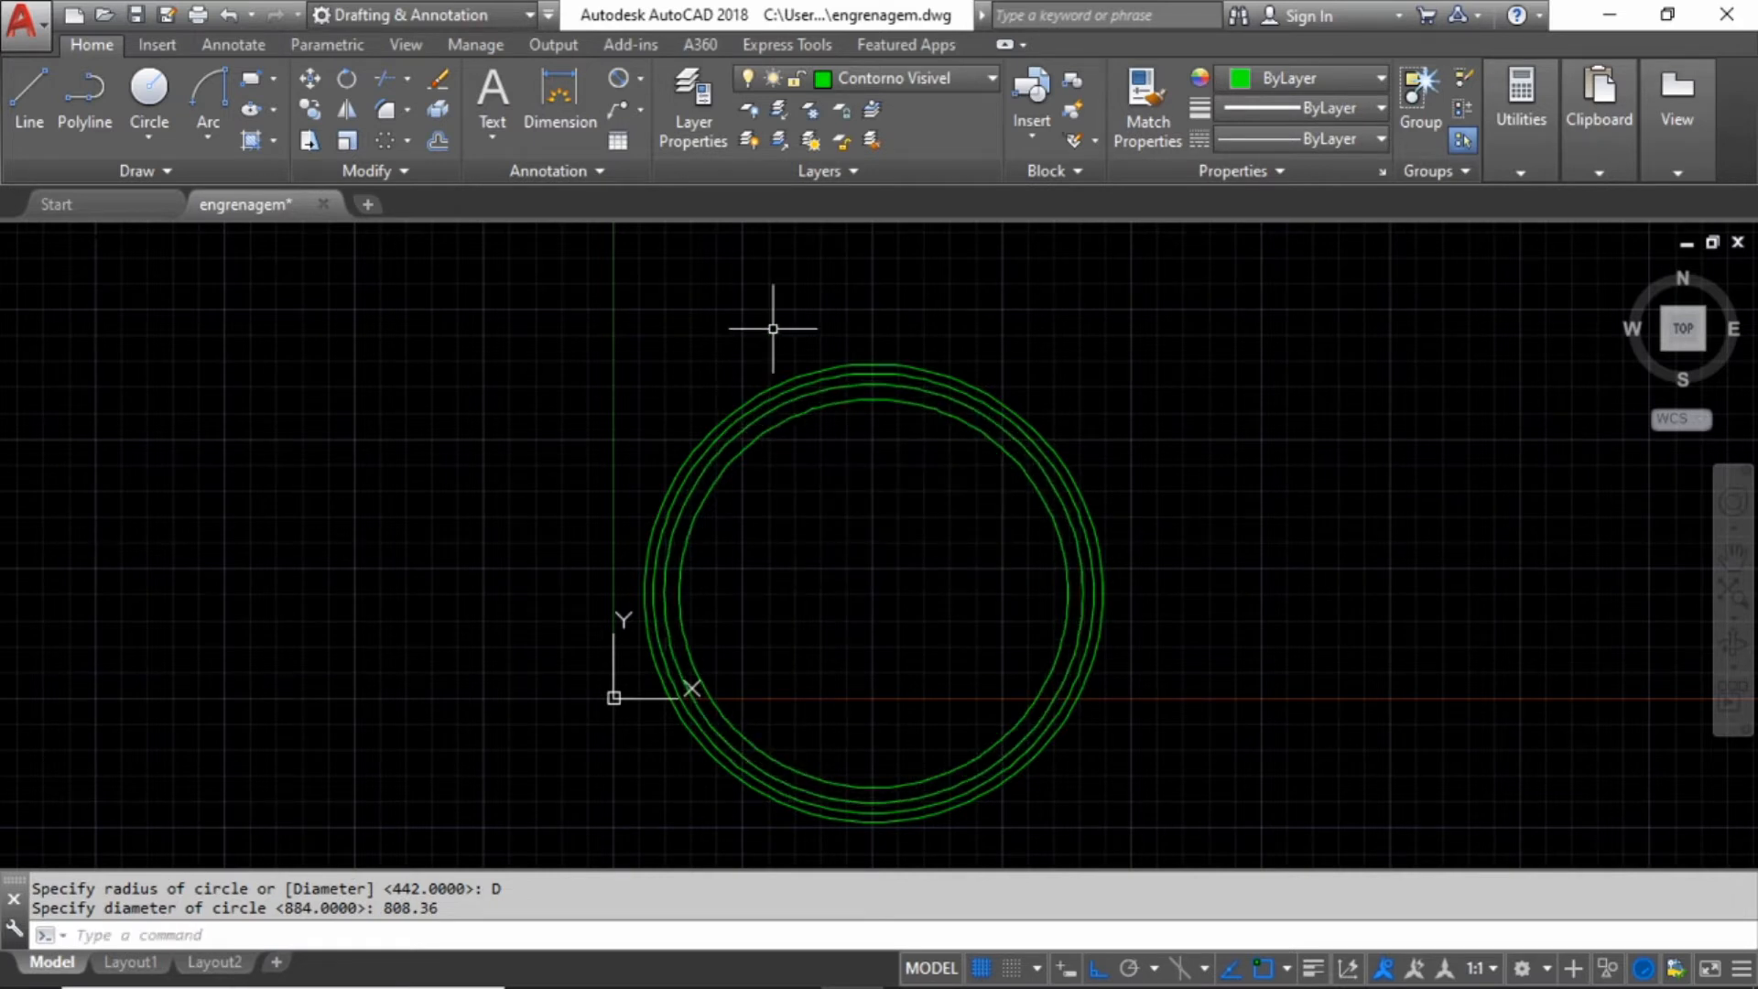
# - On the Contorno de Centro layer, draw a horizontal centre line from the circles' centre leftwards past the external diameter circle
pyautogui.scroll(5, 690, 588)
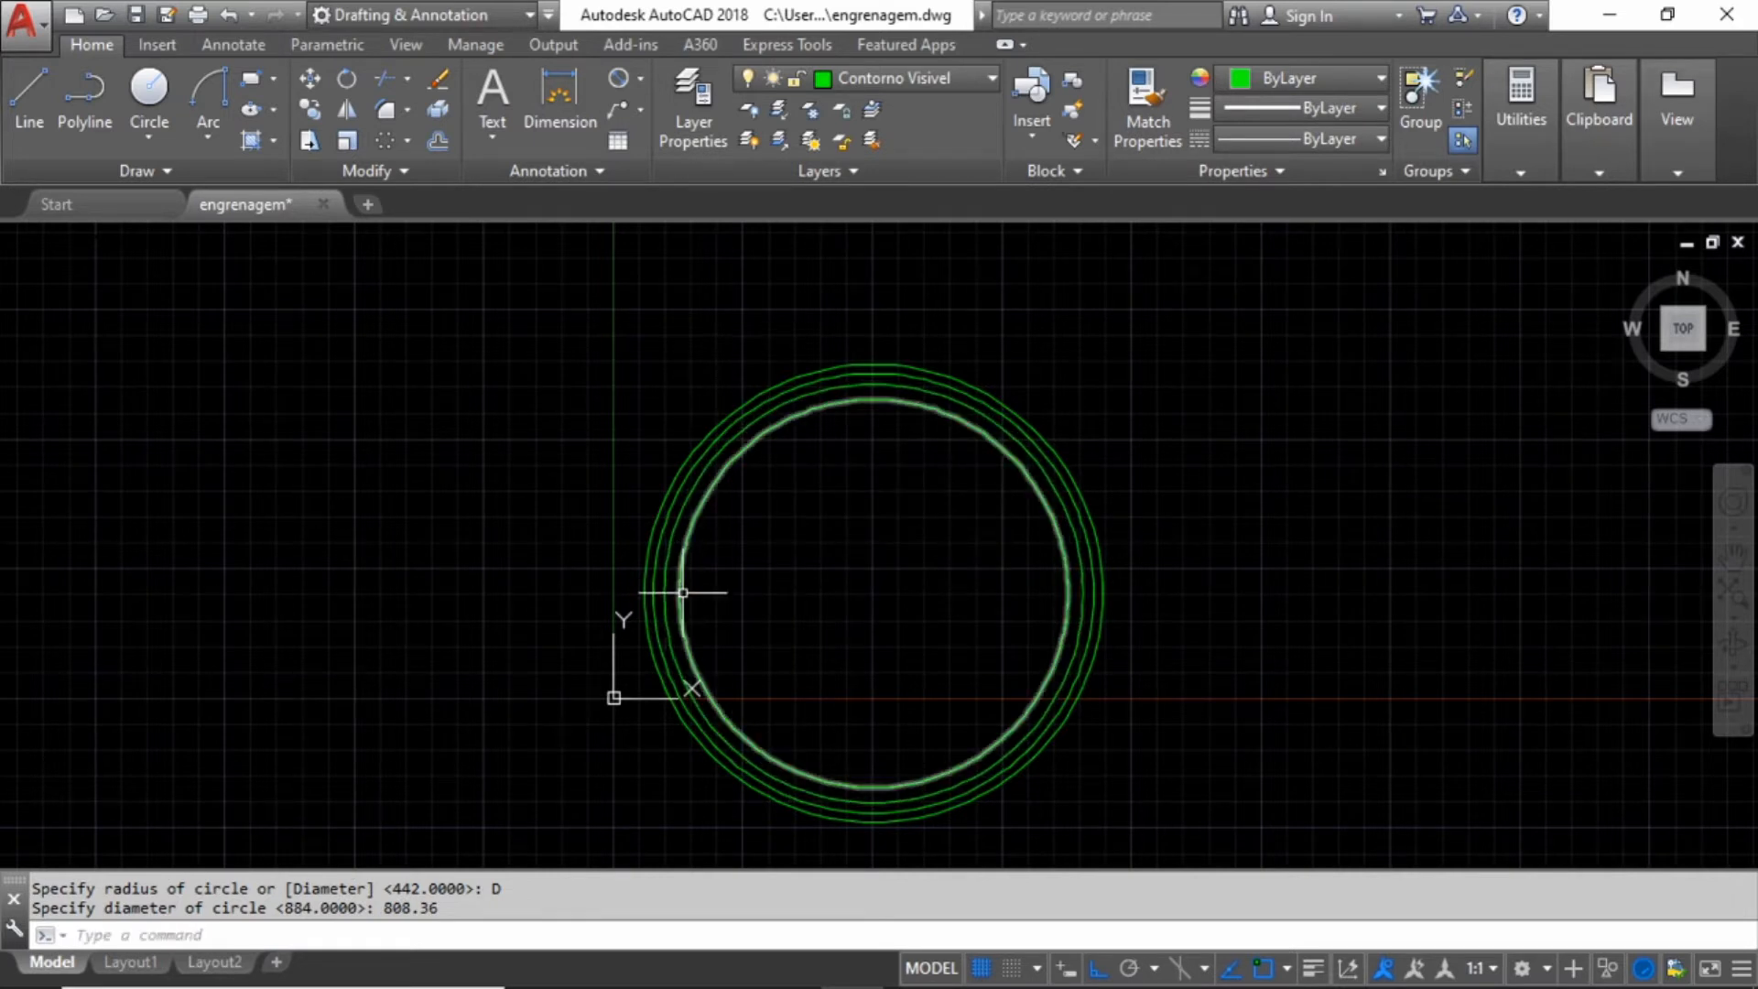
pyautogui.hotkey('alt', 'Tab')
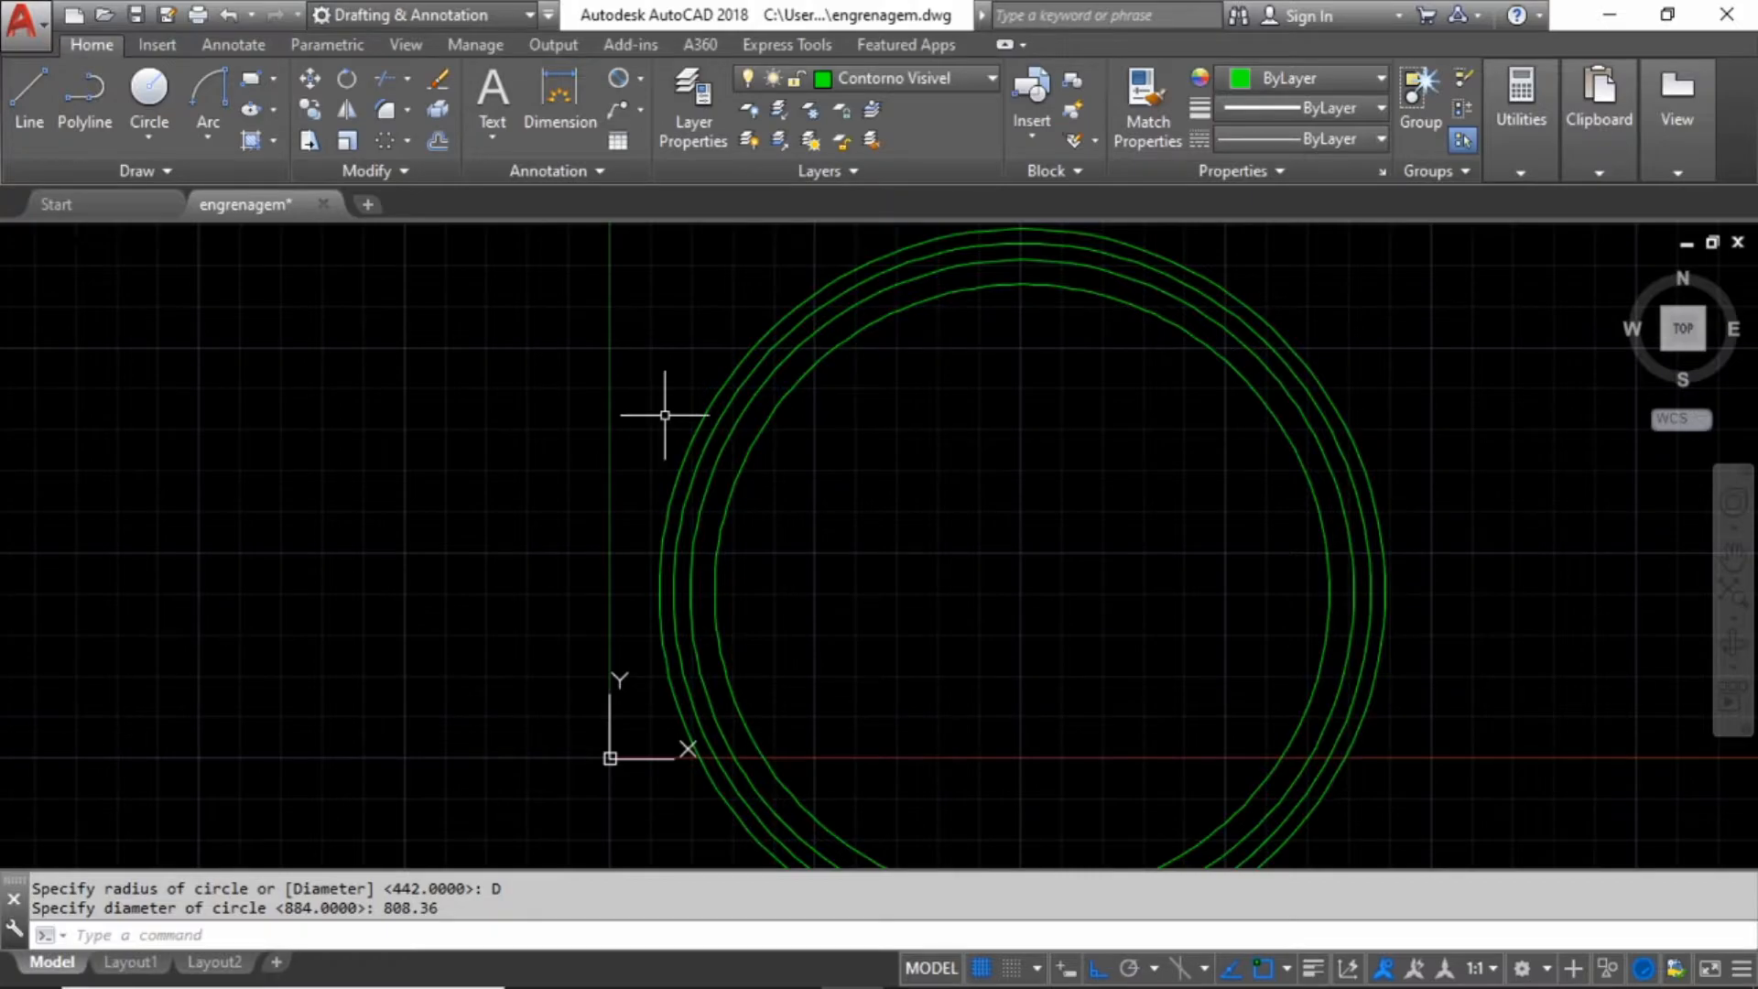
pyautogui.scroll(-2, 743, 556)
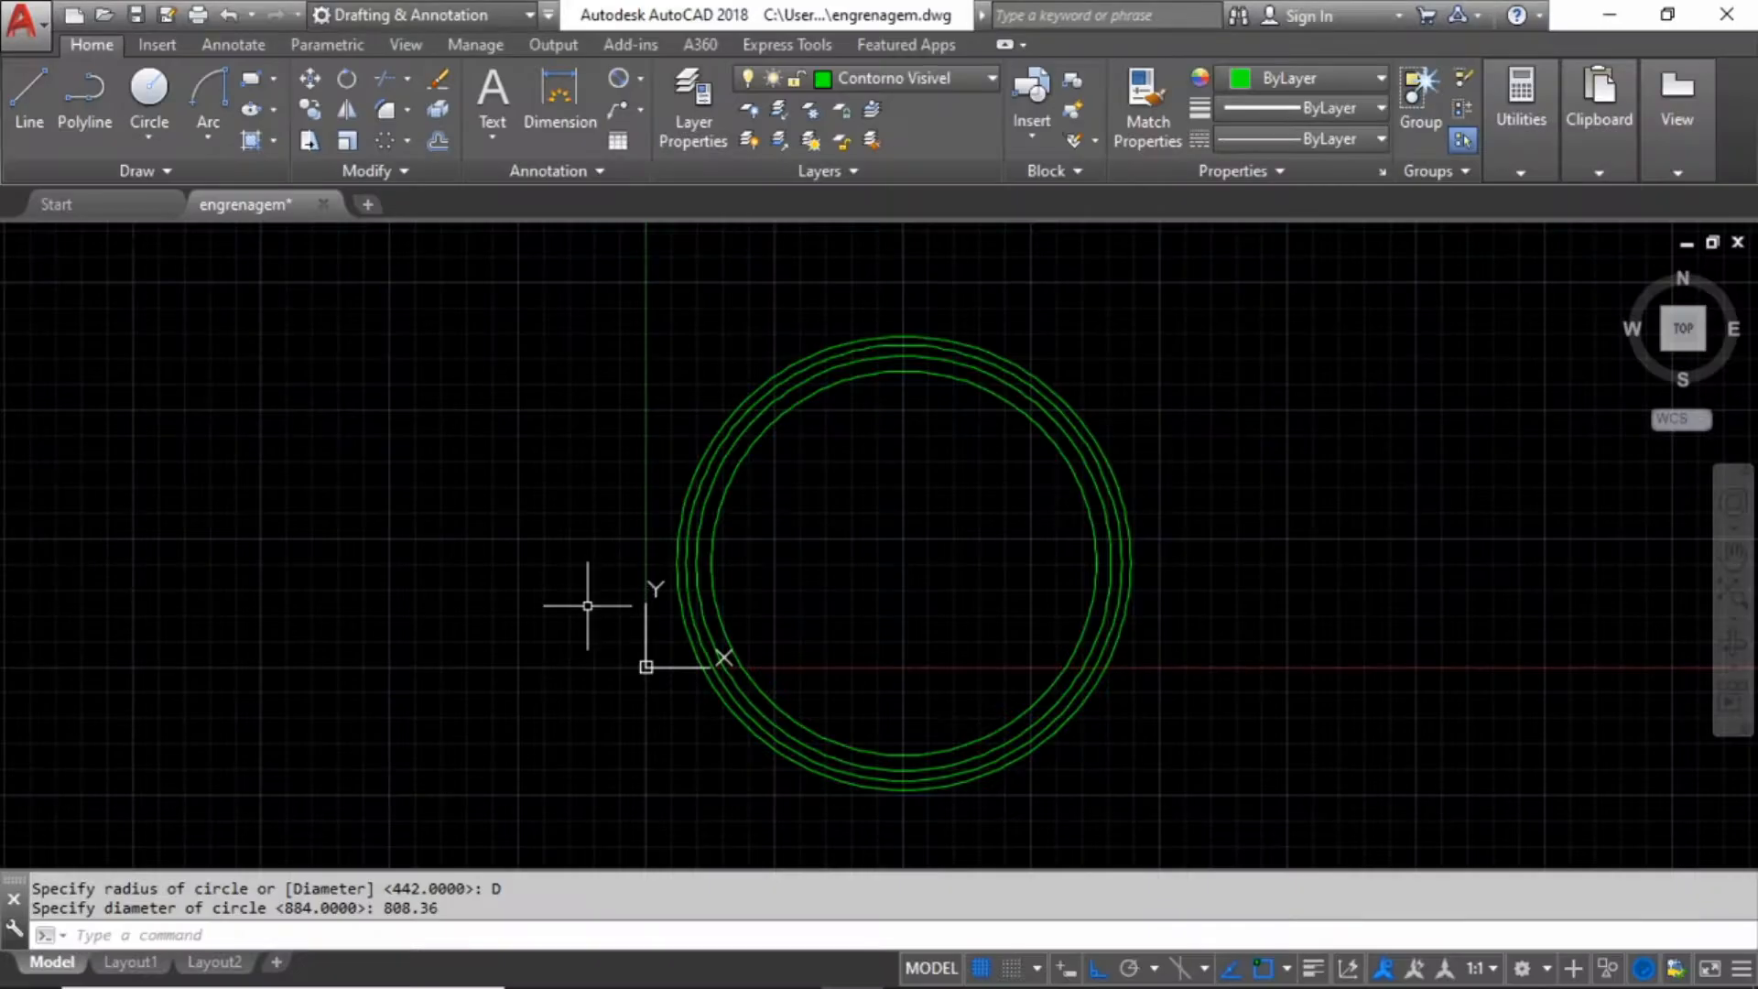
pyautogui.click(899, 80)
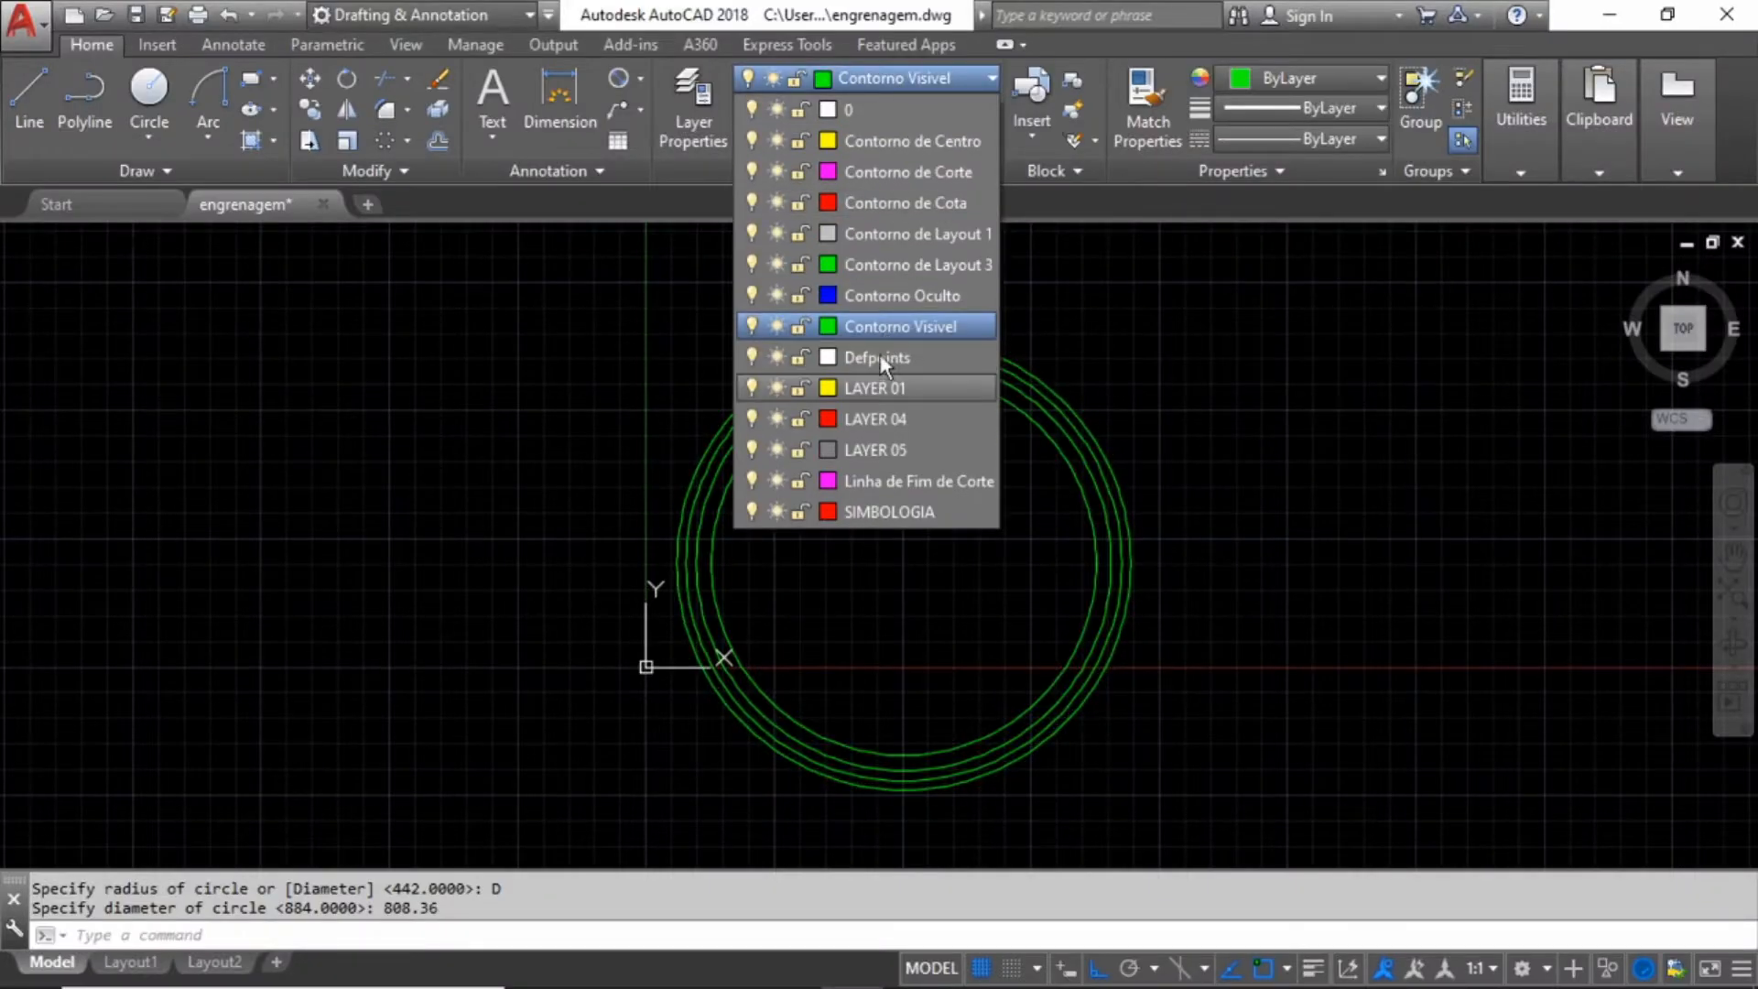
pyautogui.click(891, 143)
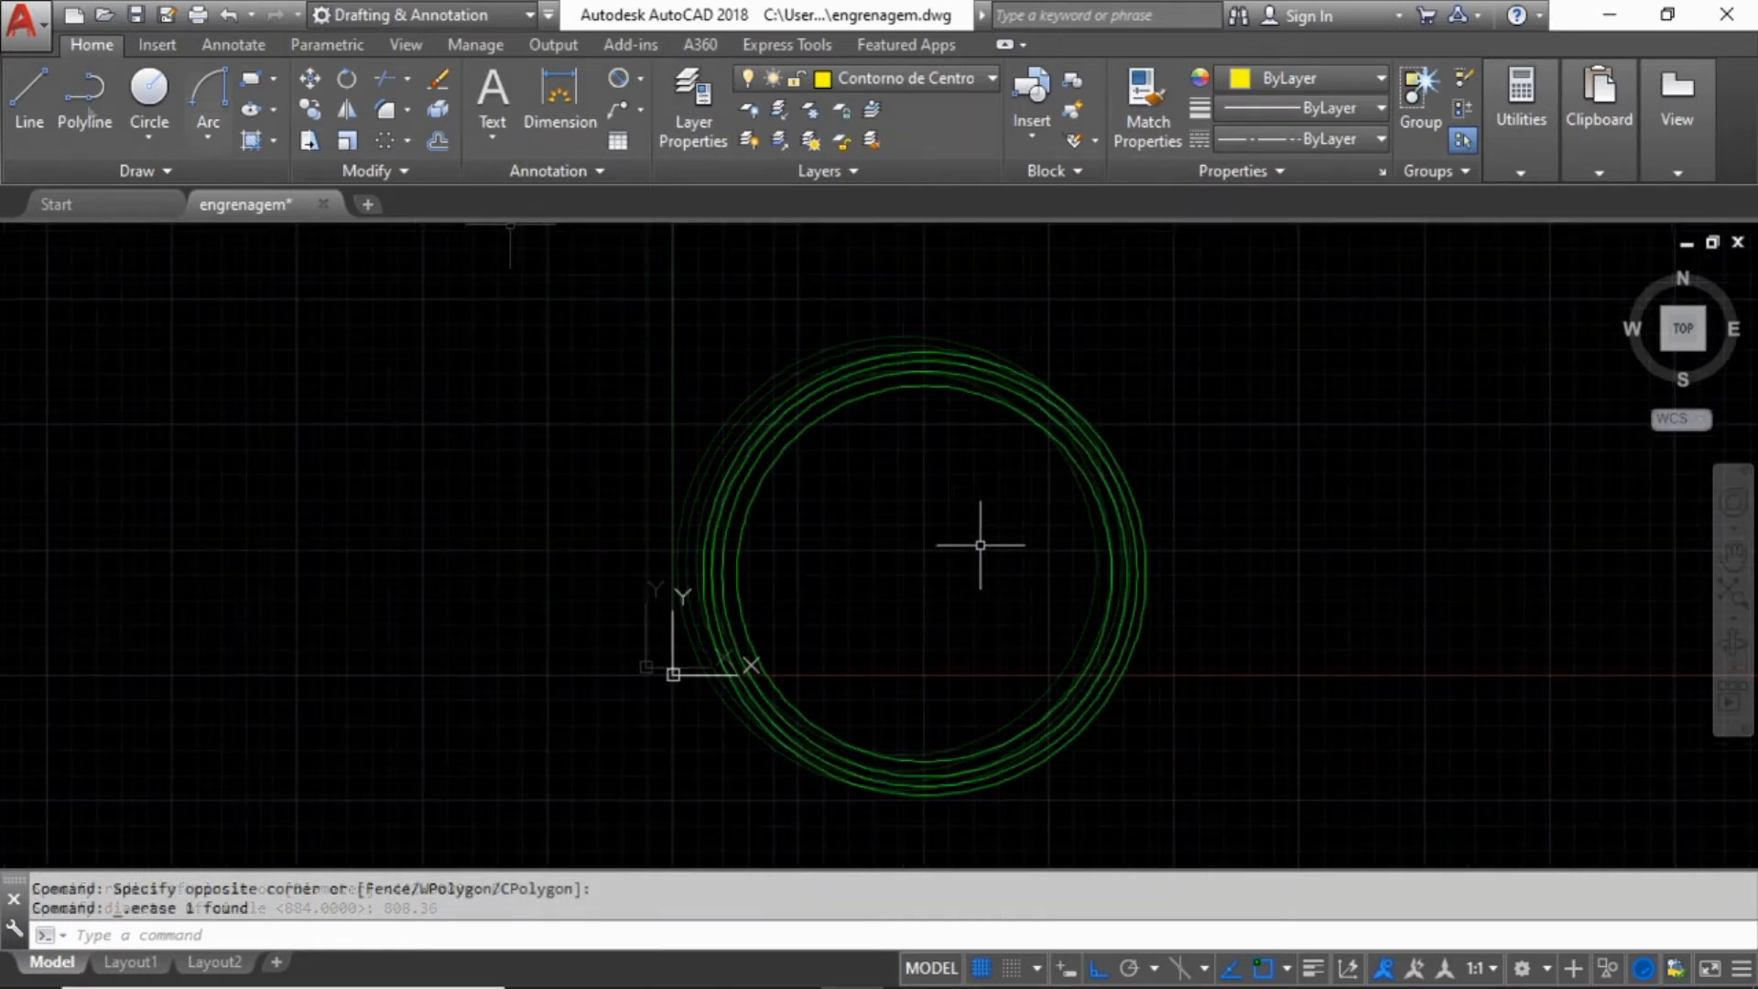
pyautogui.click(33, 102)
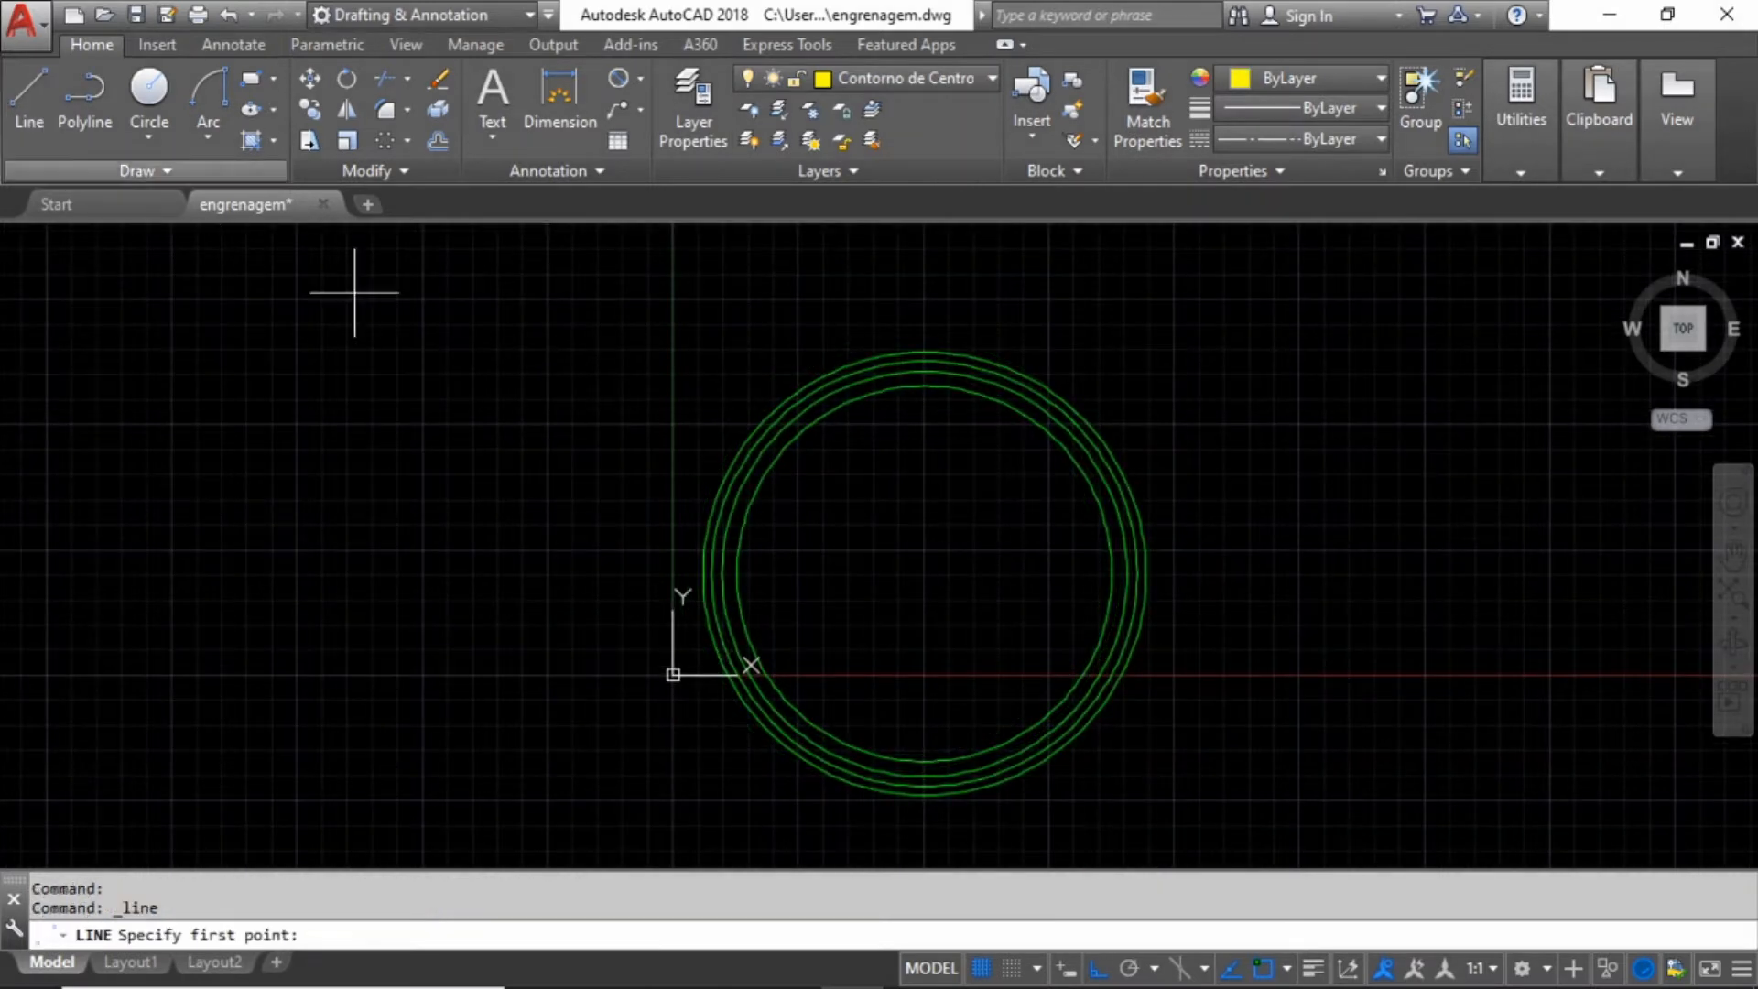
pyautogui.click(925, 574)
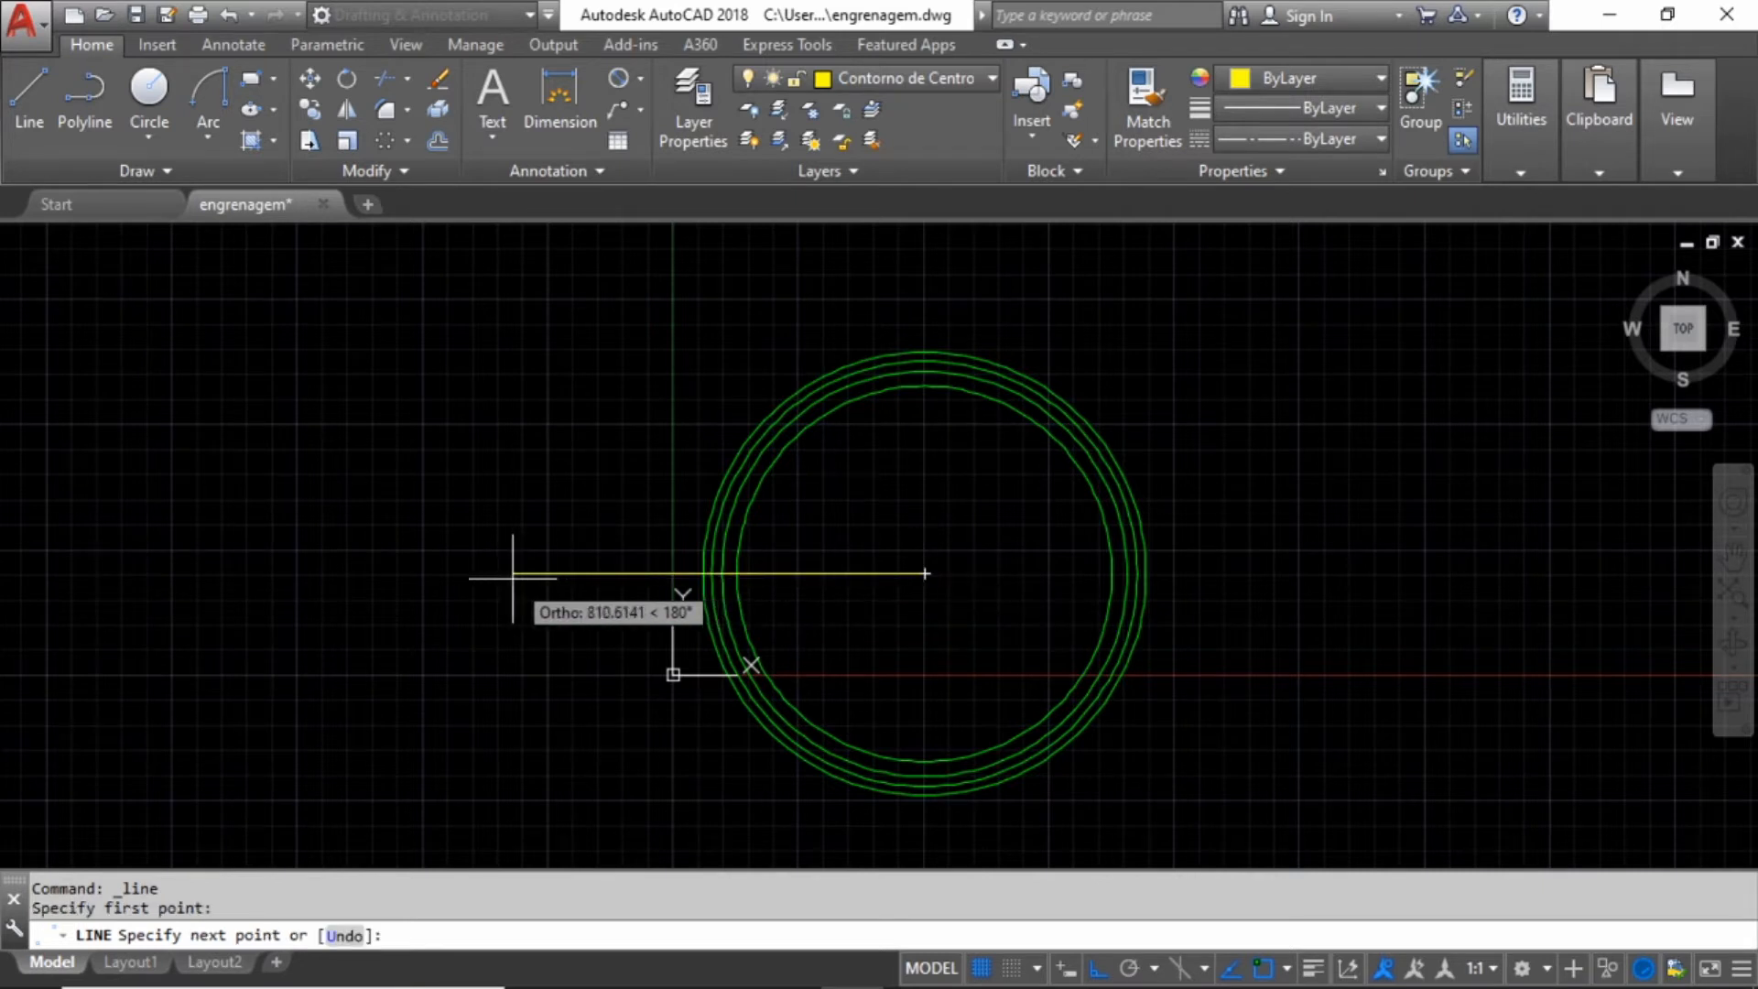
pyautogui.click(477, 577)
pyautogui.press('Escape')
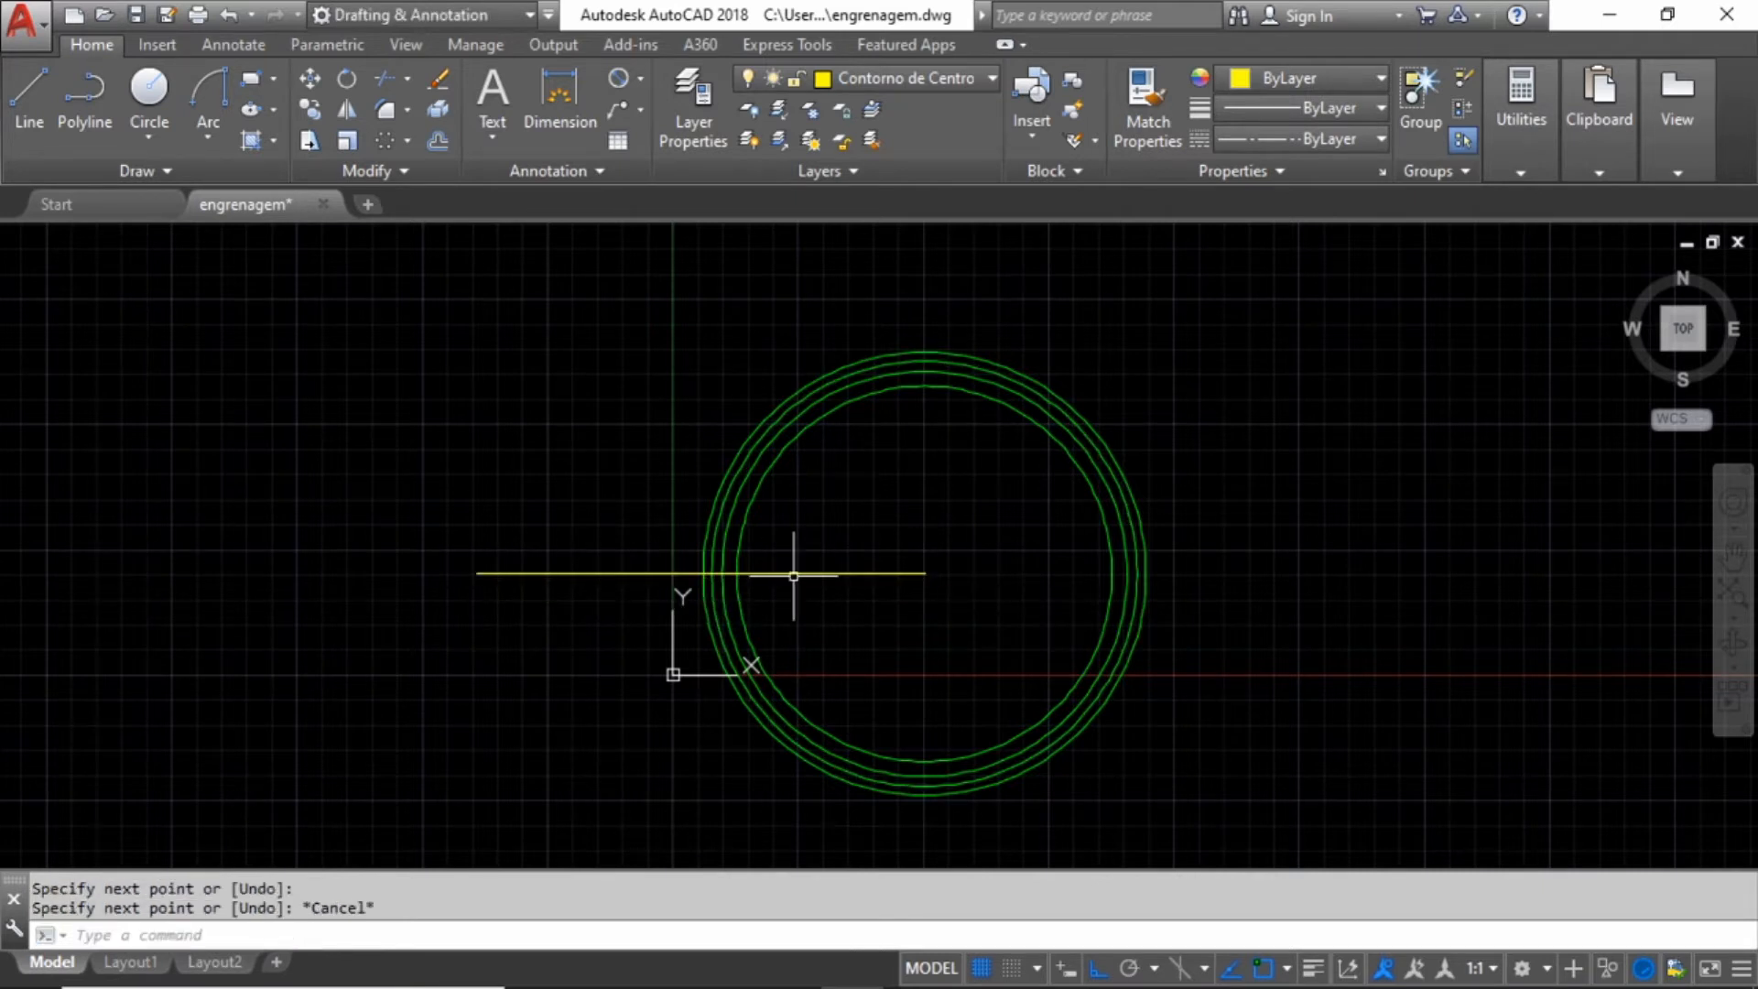
# - Offset the horizontal centre line by 7 both above and below it
pyautogui.scroll(4, 799, 577)
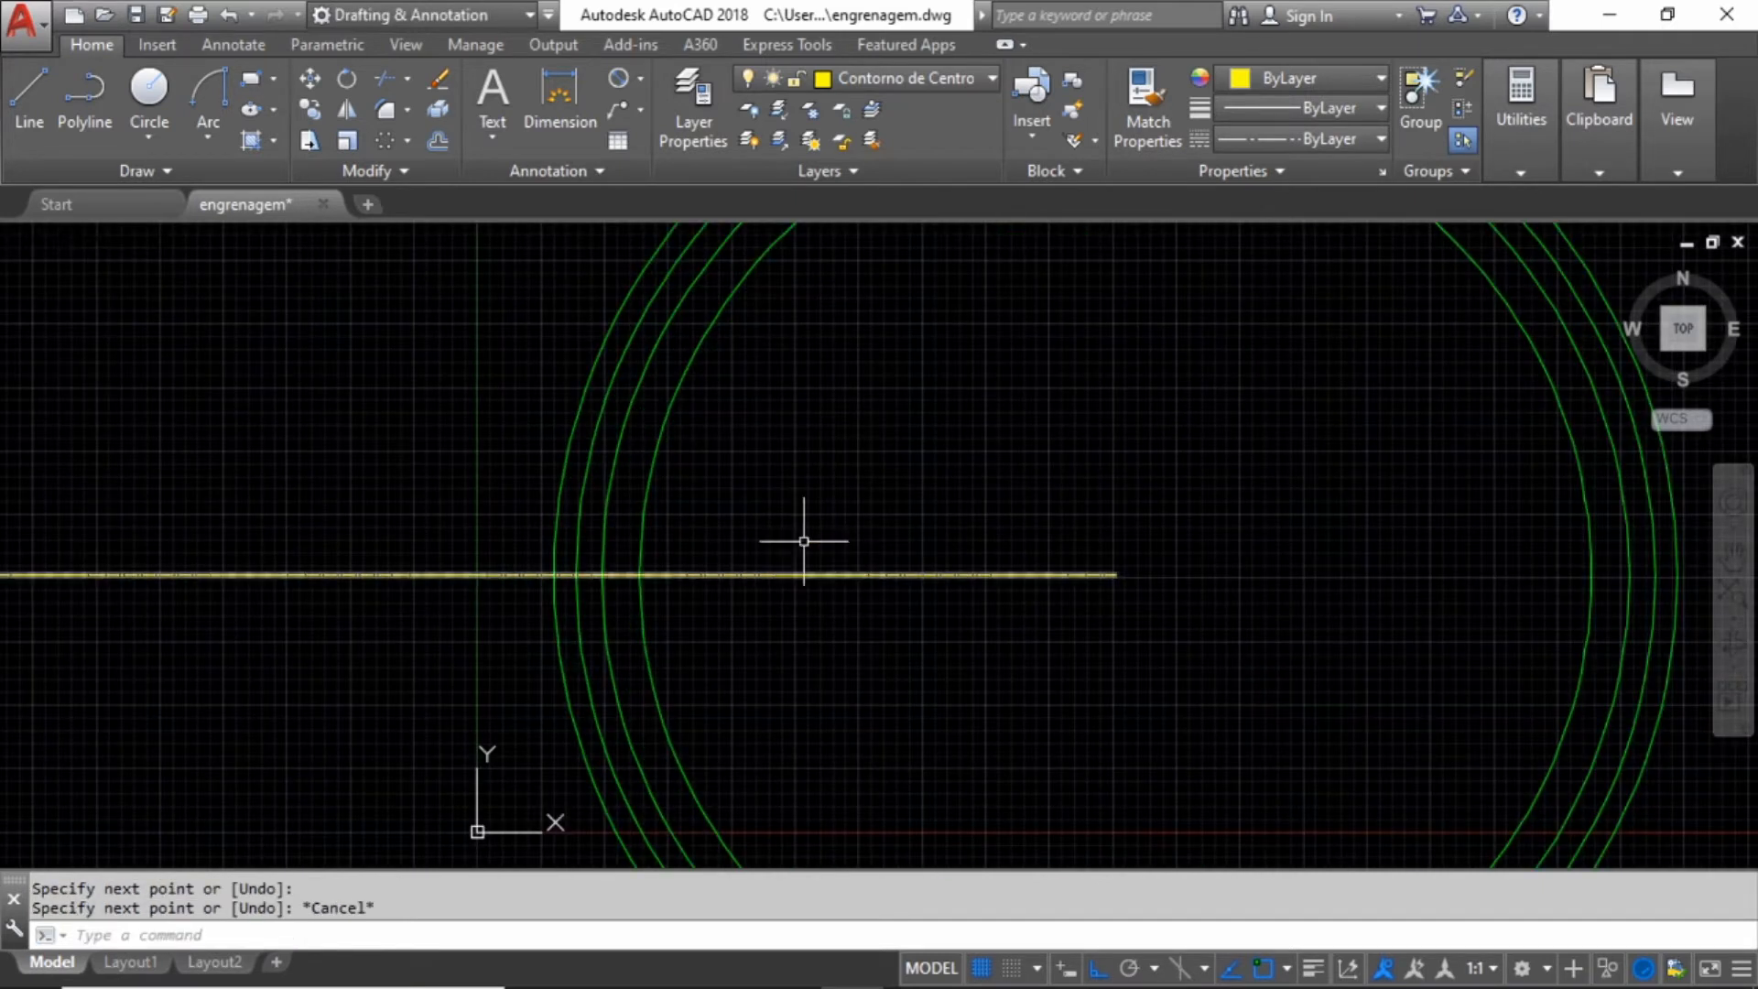
pyautogui.click(438, 140)
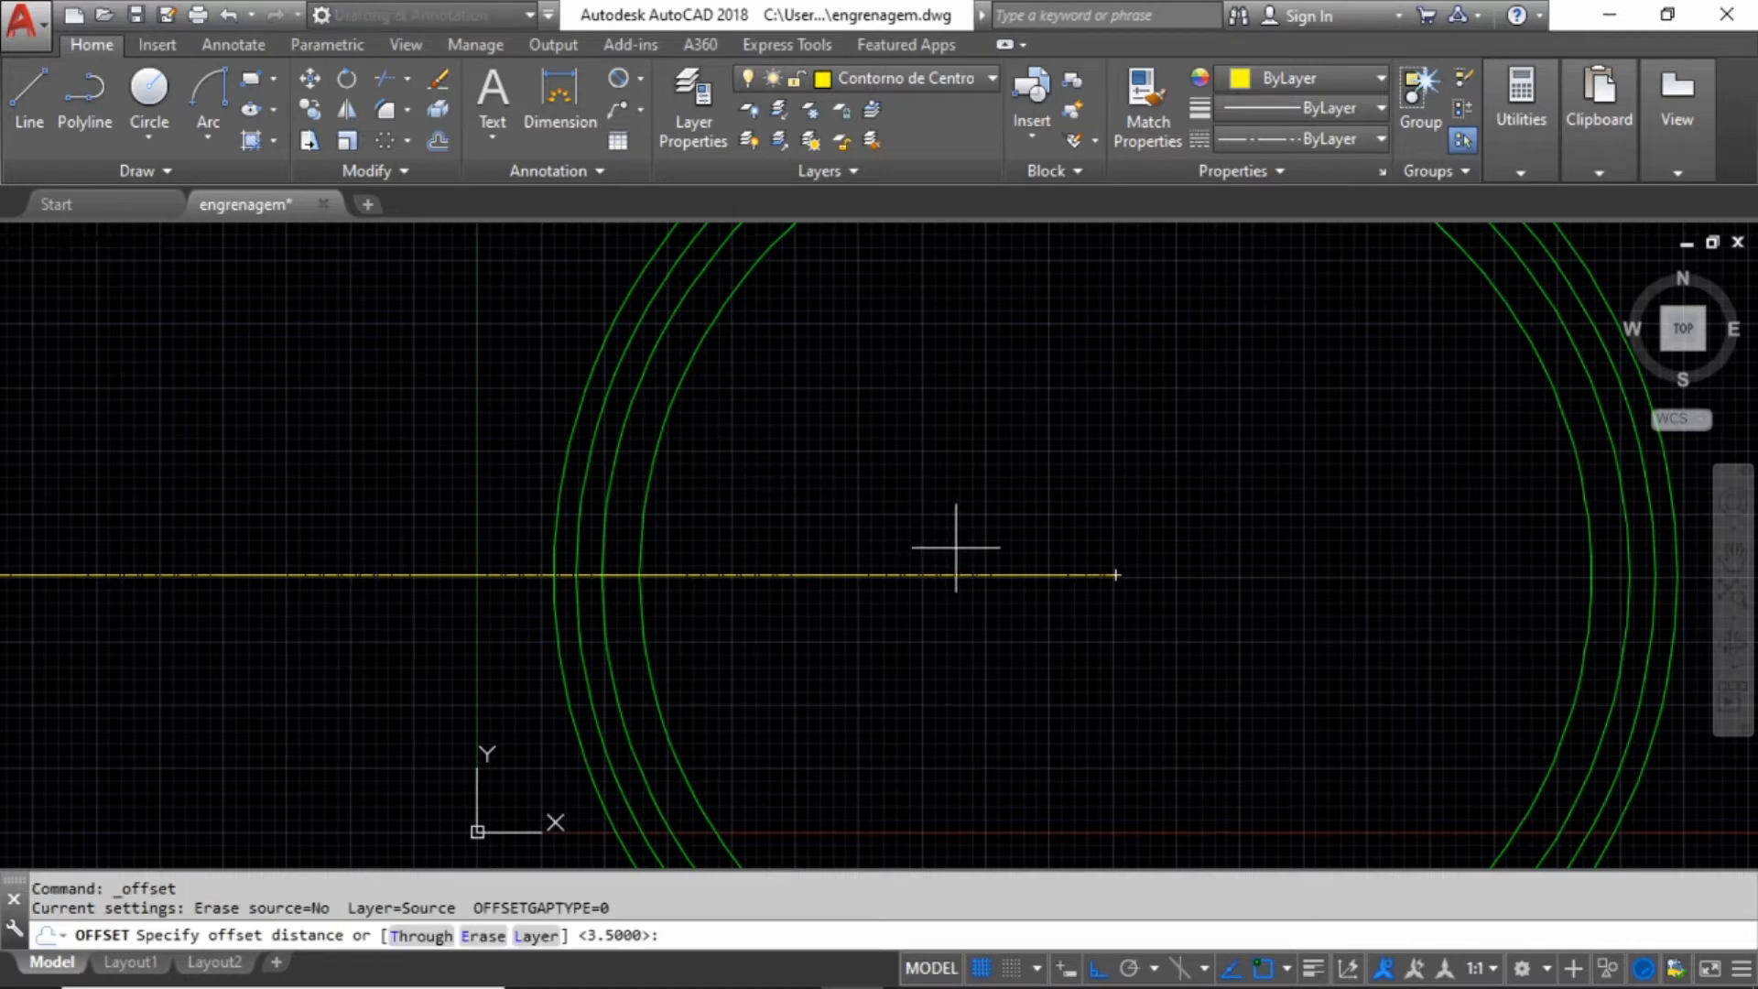
pyautogui.press('Return')
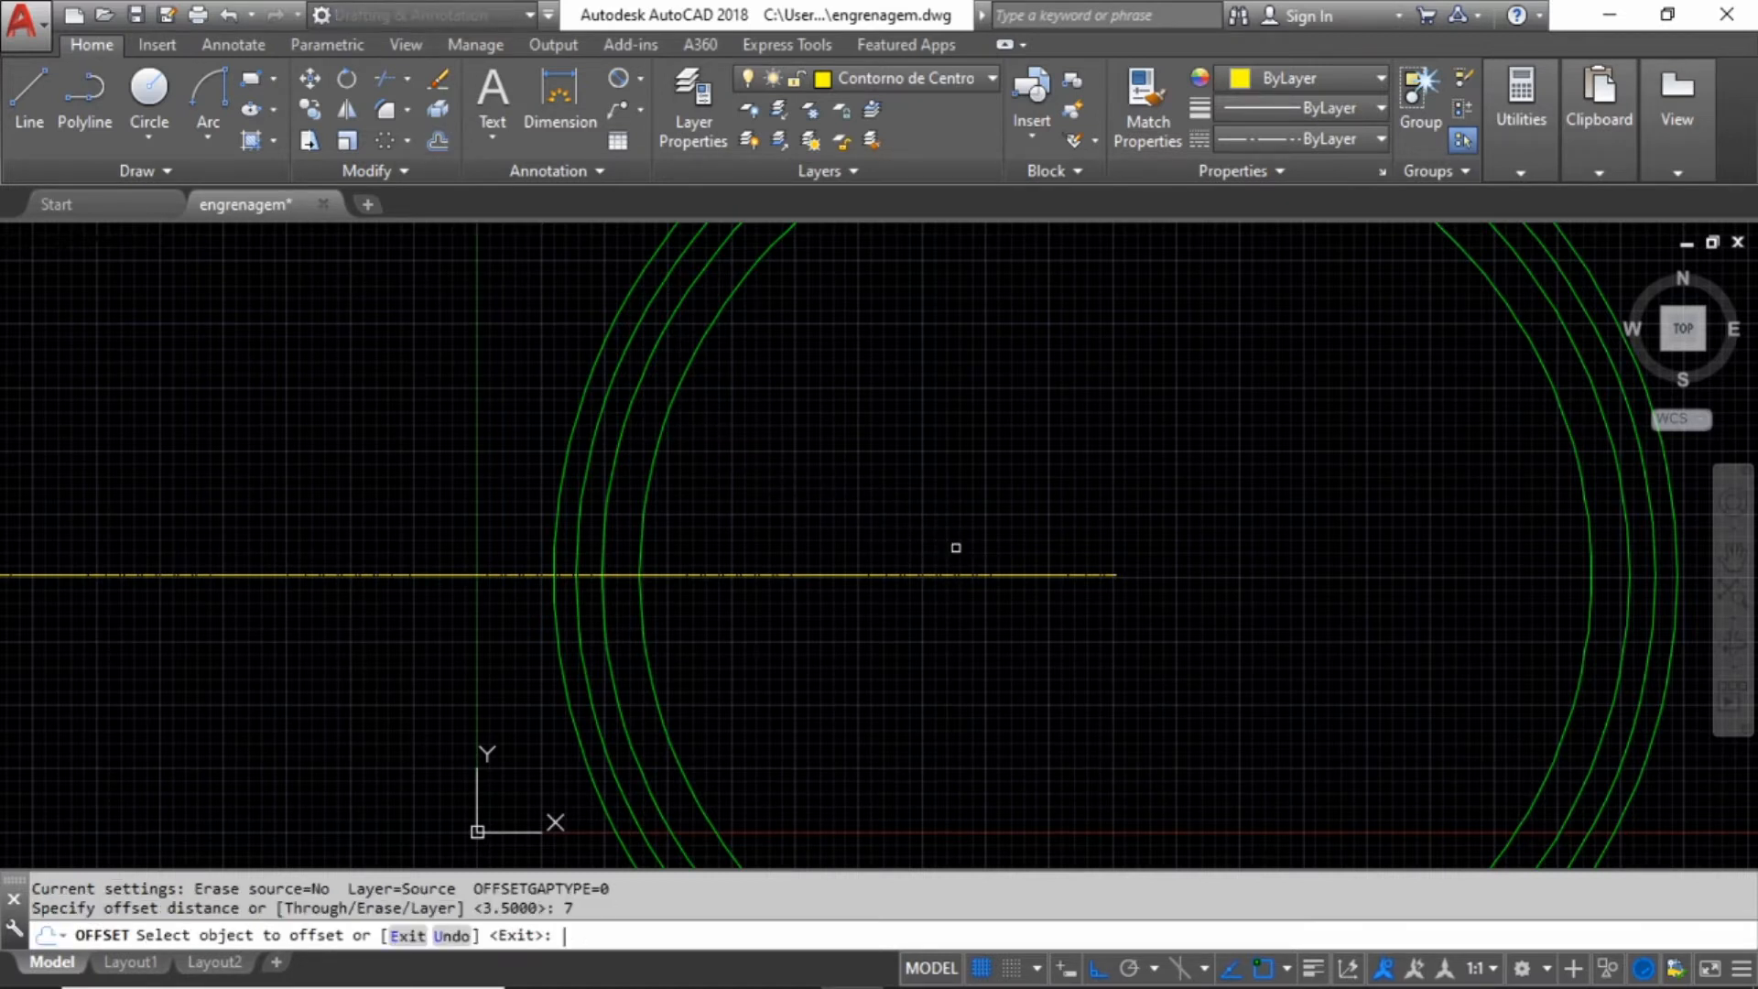
pyautogui.scroll(2, 494, 597)
pyautogui.scroll(3, 823, 568)
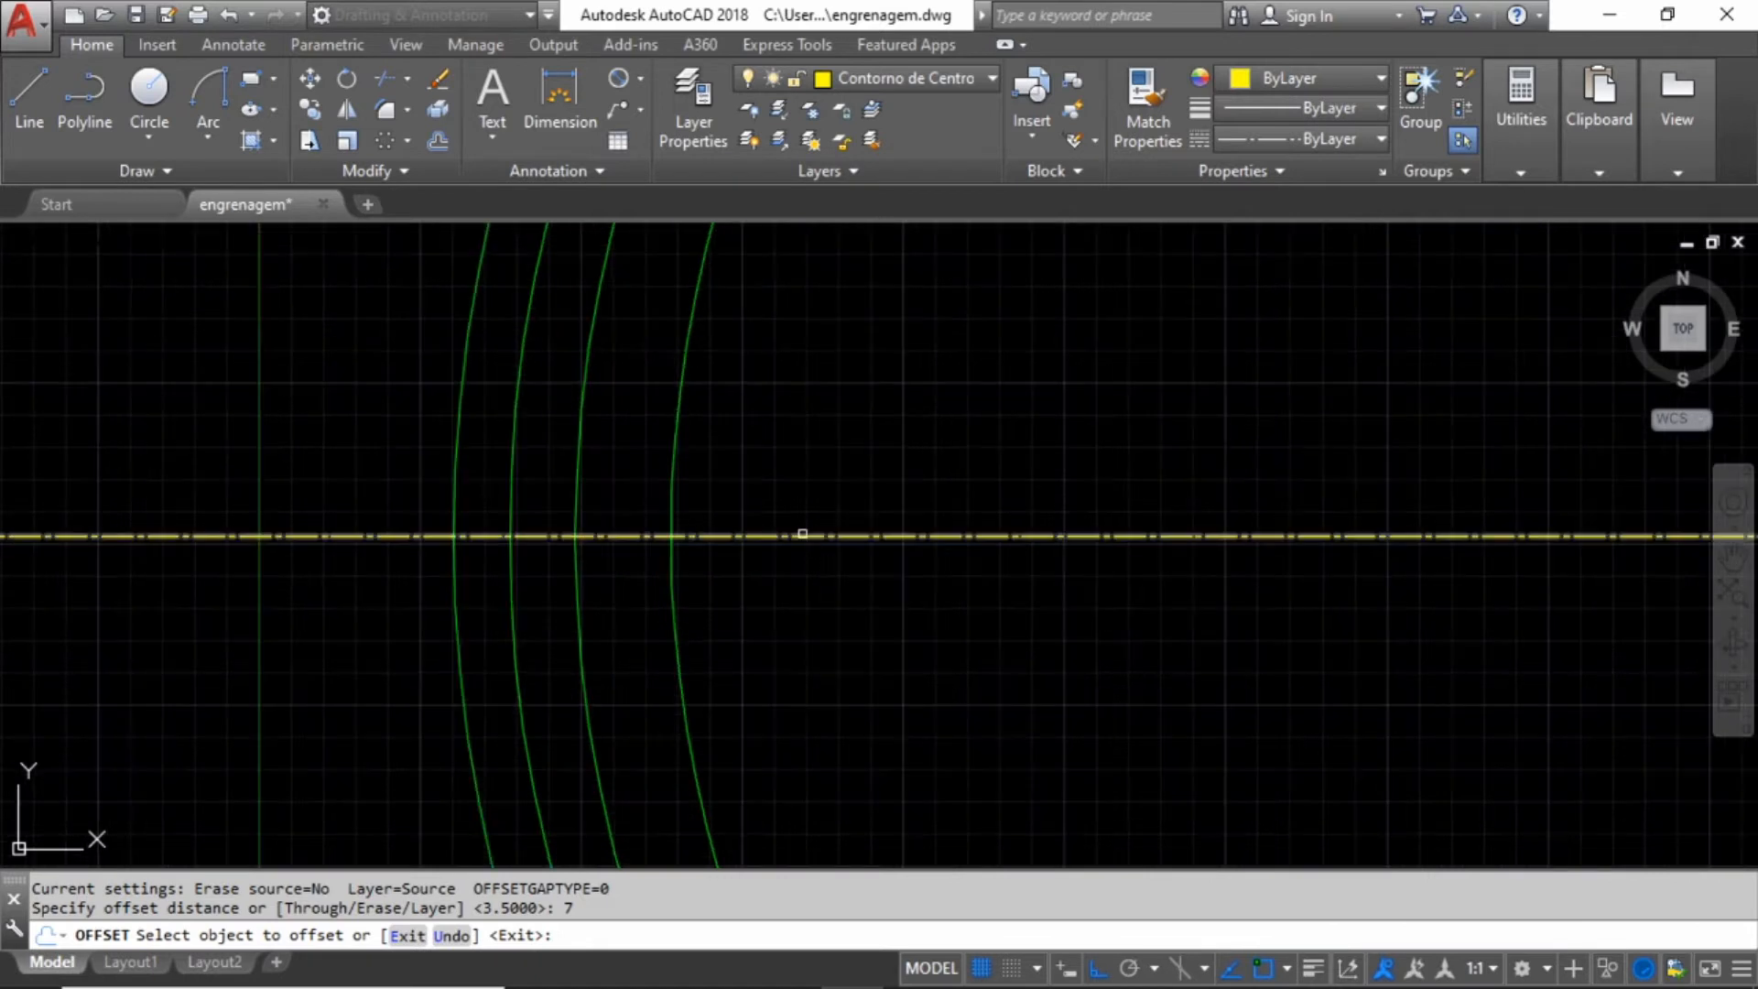
pyautogui.click(805, 537)
pyautogui.click(805, 423)
pyautogui.click(793, 535)
pyautogui.click(776, 604)
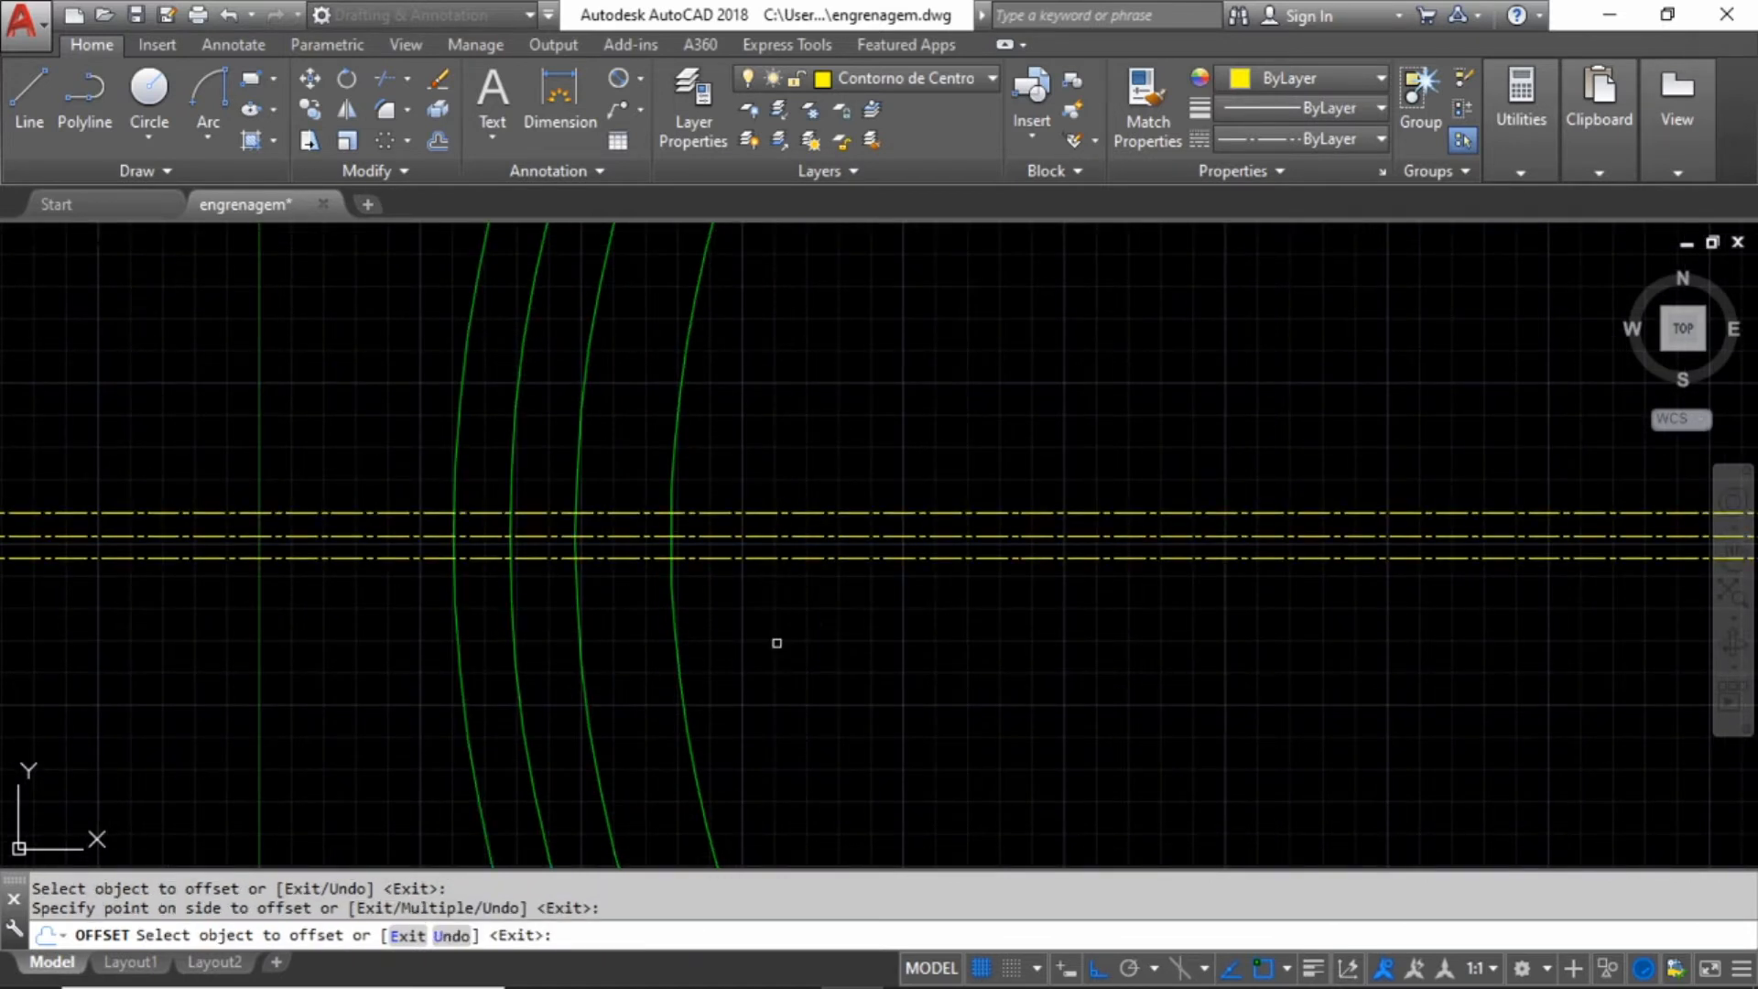
pyautogui.press('Escape')
# - Move the primitive diameter circle to the Contorno de Centro layer
pyautogui.scroll(-3, 632, 622)
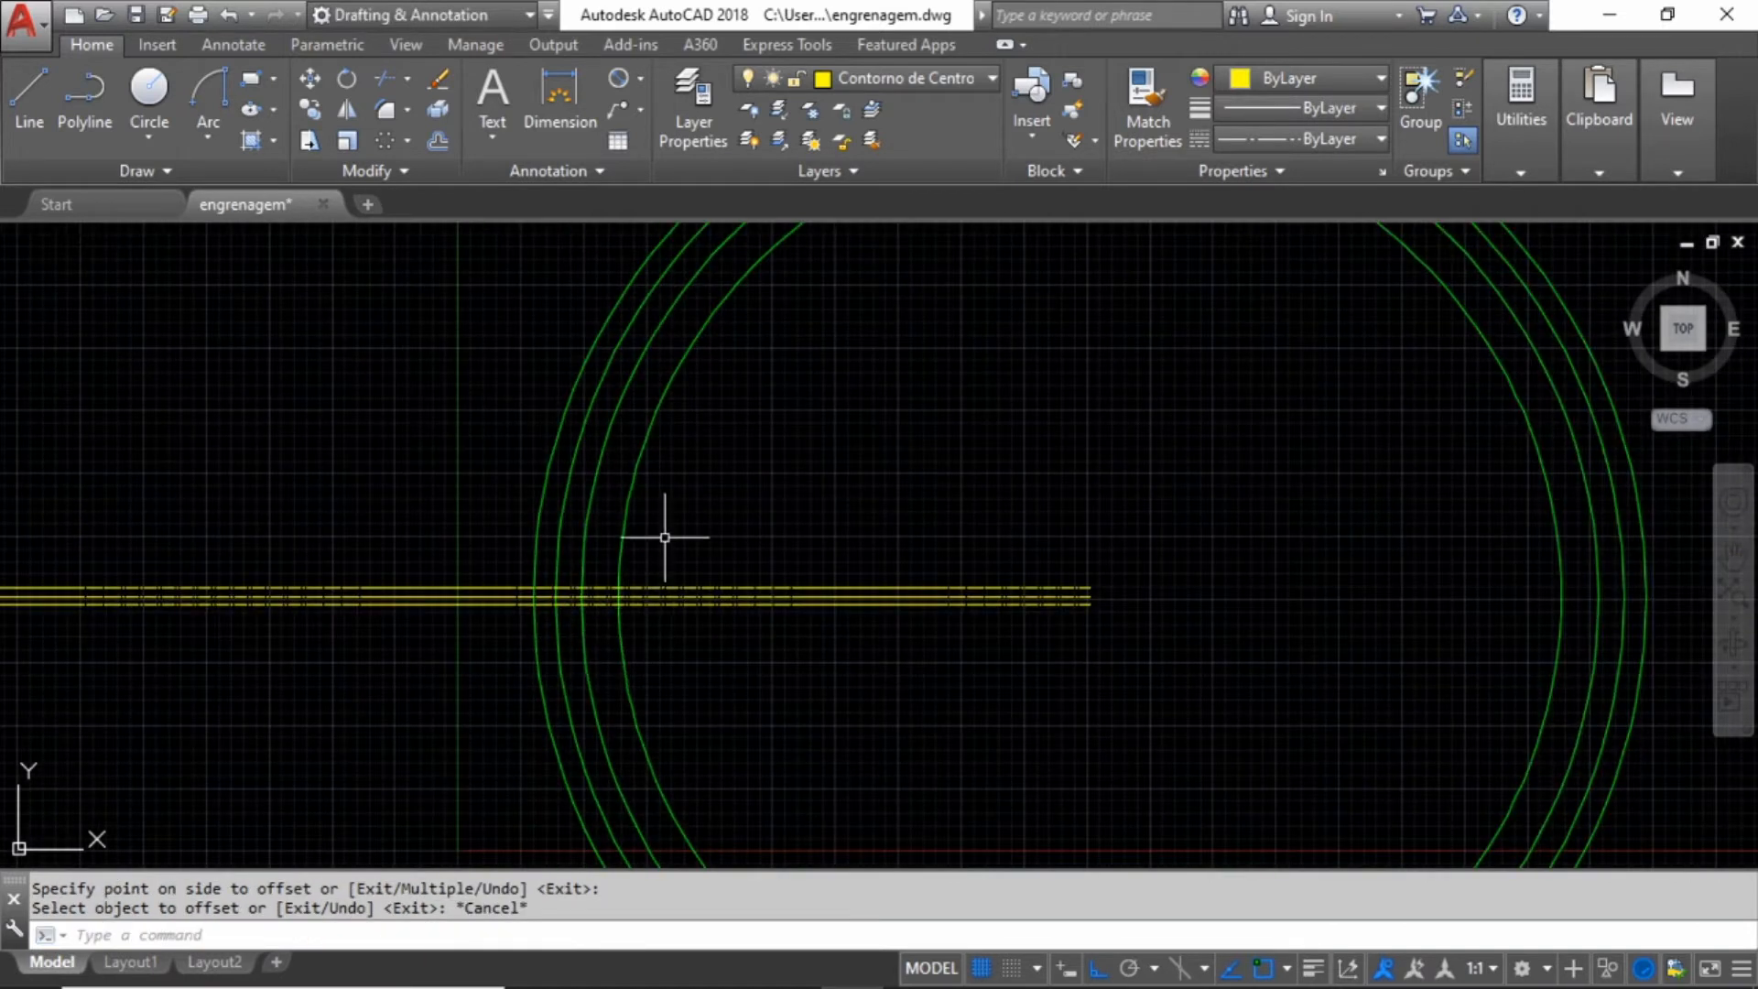
pyautogui.click(572, 477)
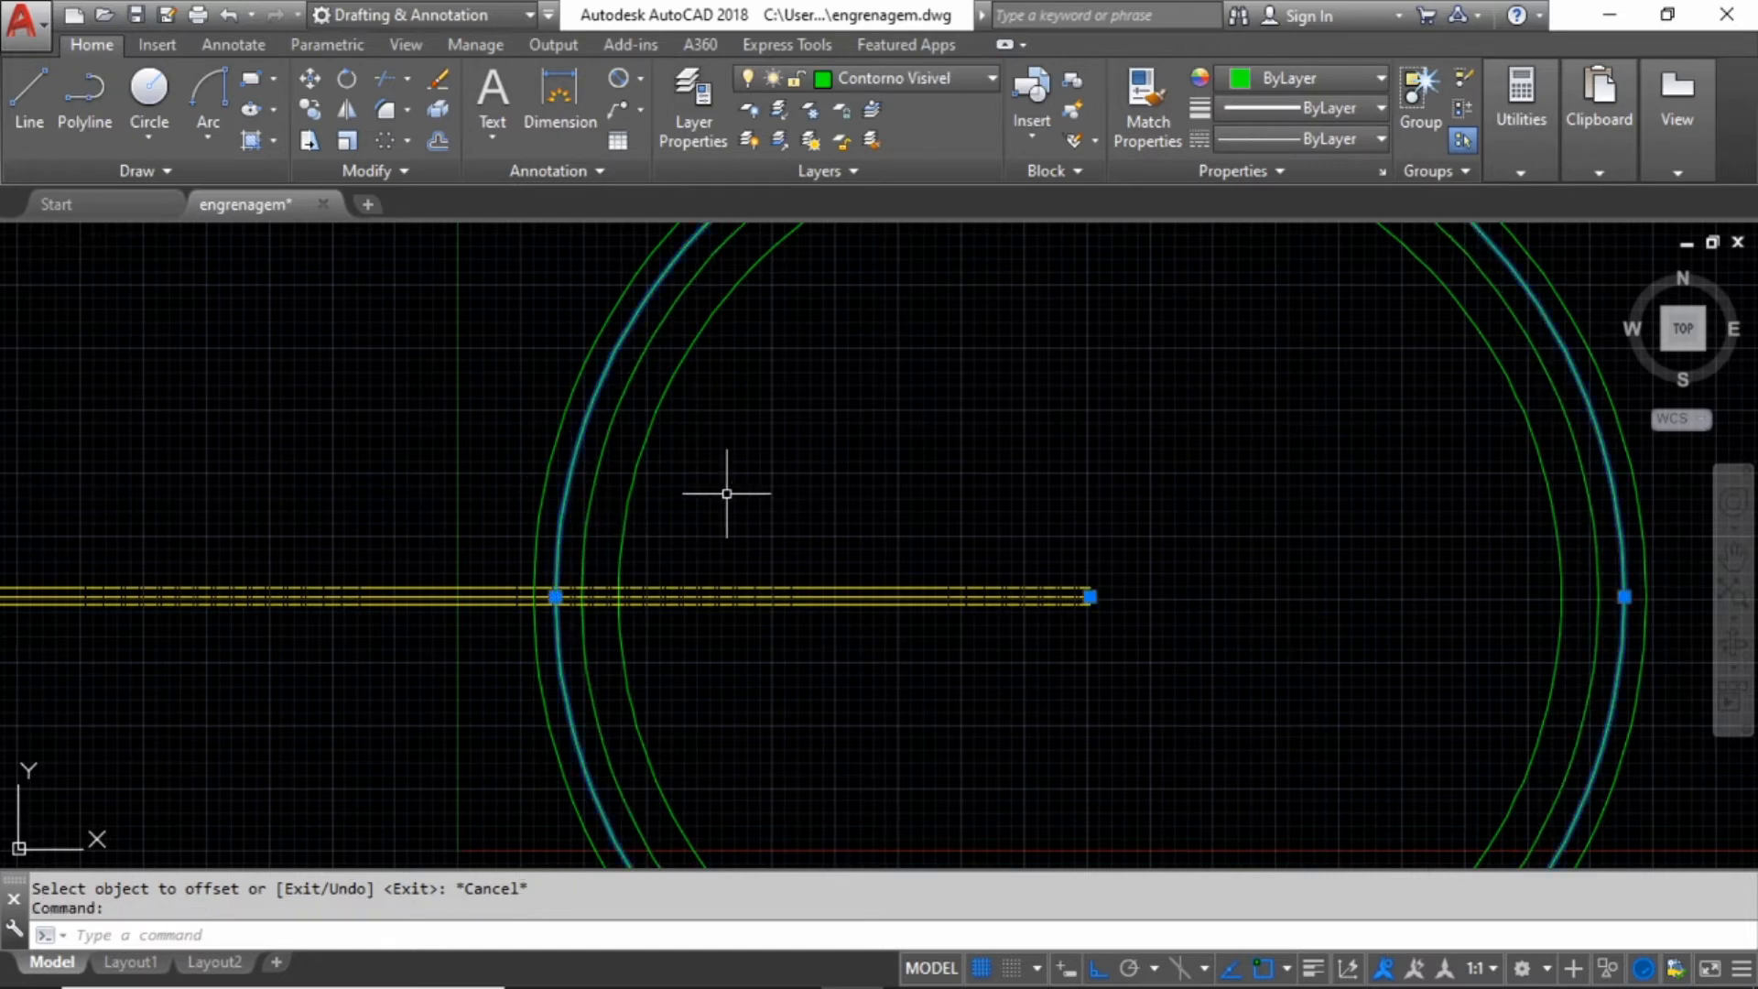
pyautogui.scroll(-2, 860, 619)
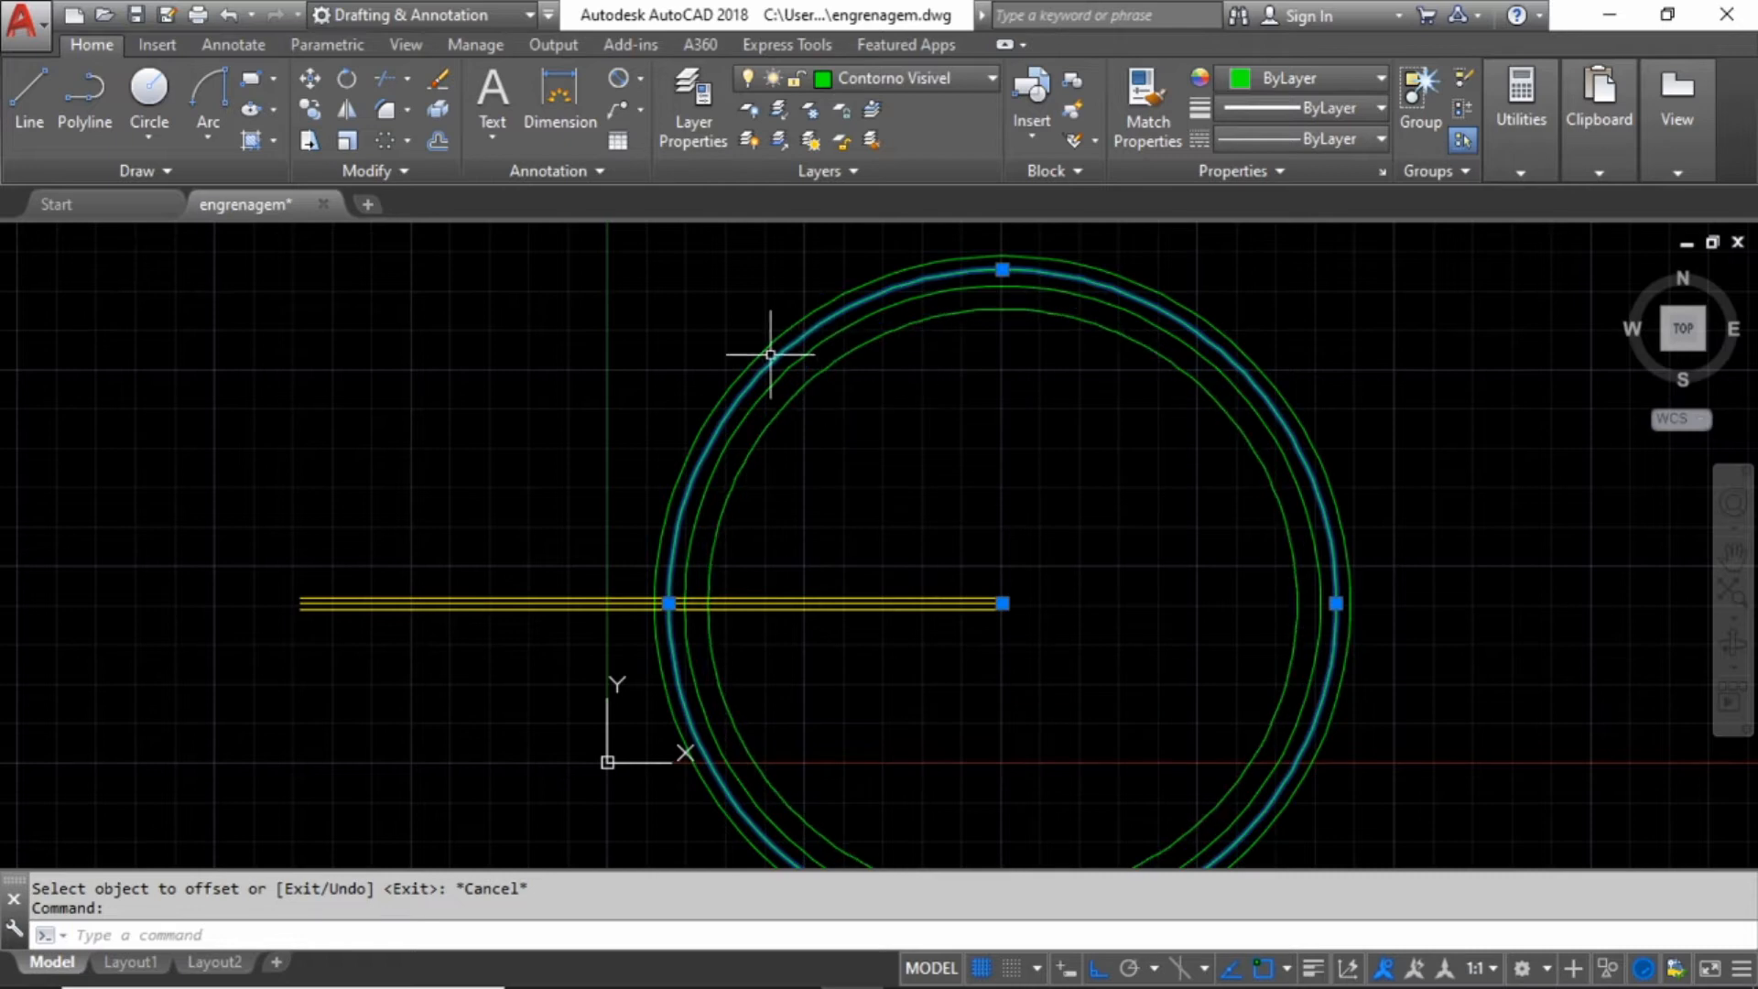
pyautogui.click(900, 80)
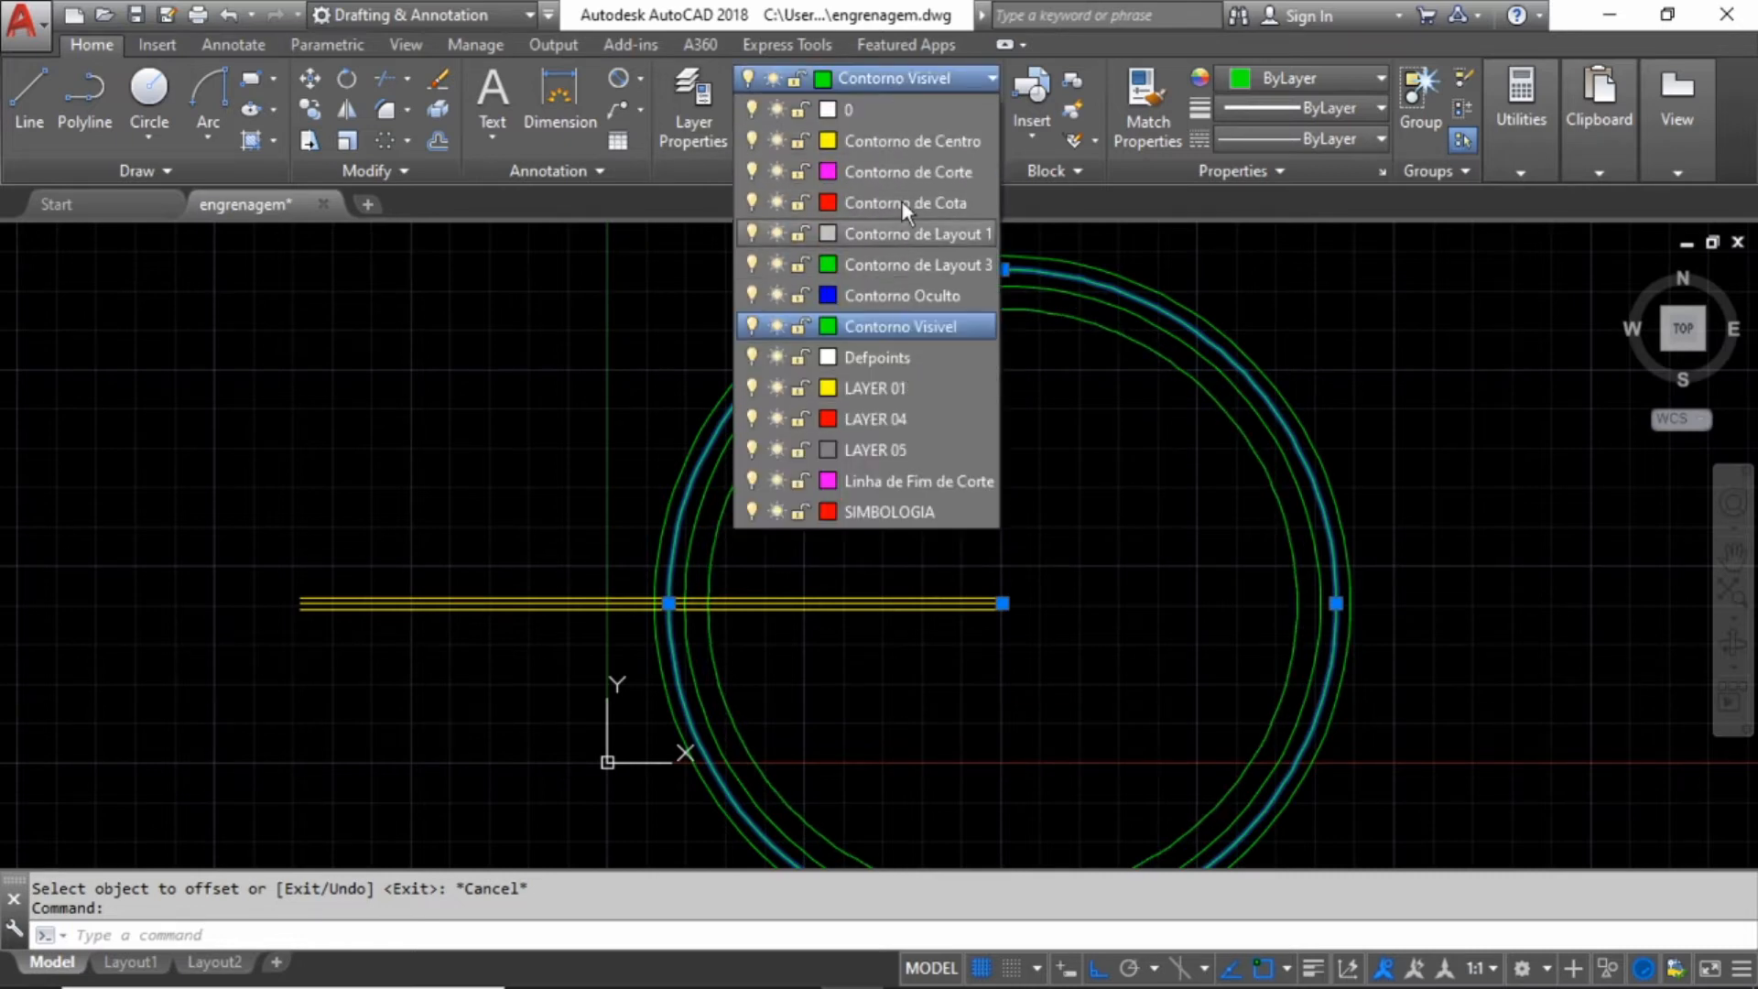
pyautogui.click(899, 151)
pyautogui.press('Escape')
# - Draw a circle of radius 50 centred where the lower offset line crosses the primitive diameter circle, checking the tooth profile in the PDF drawing
pyautogui.scroll(4, 678, 577)
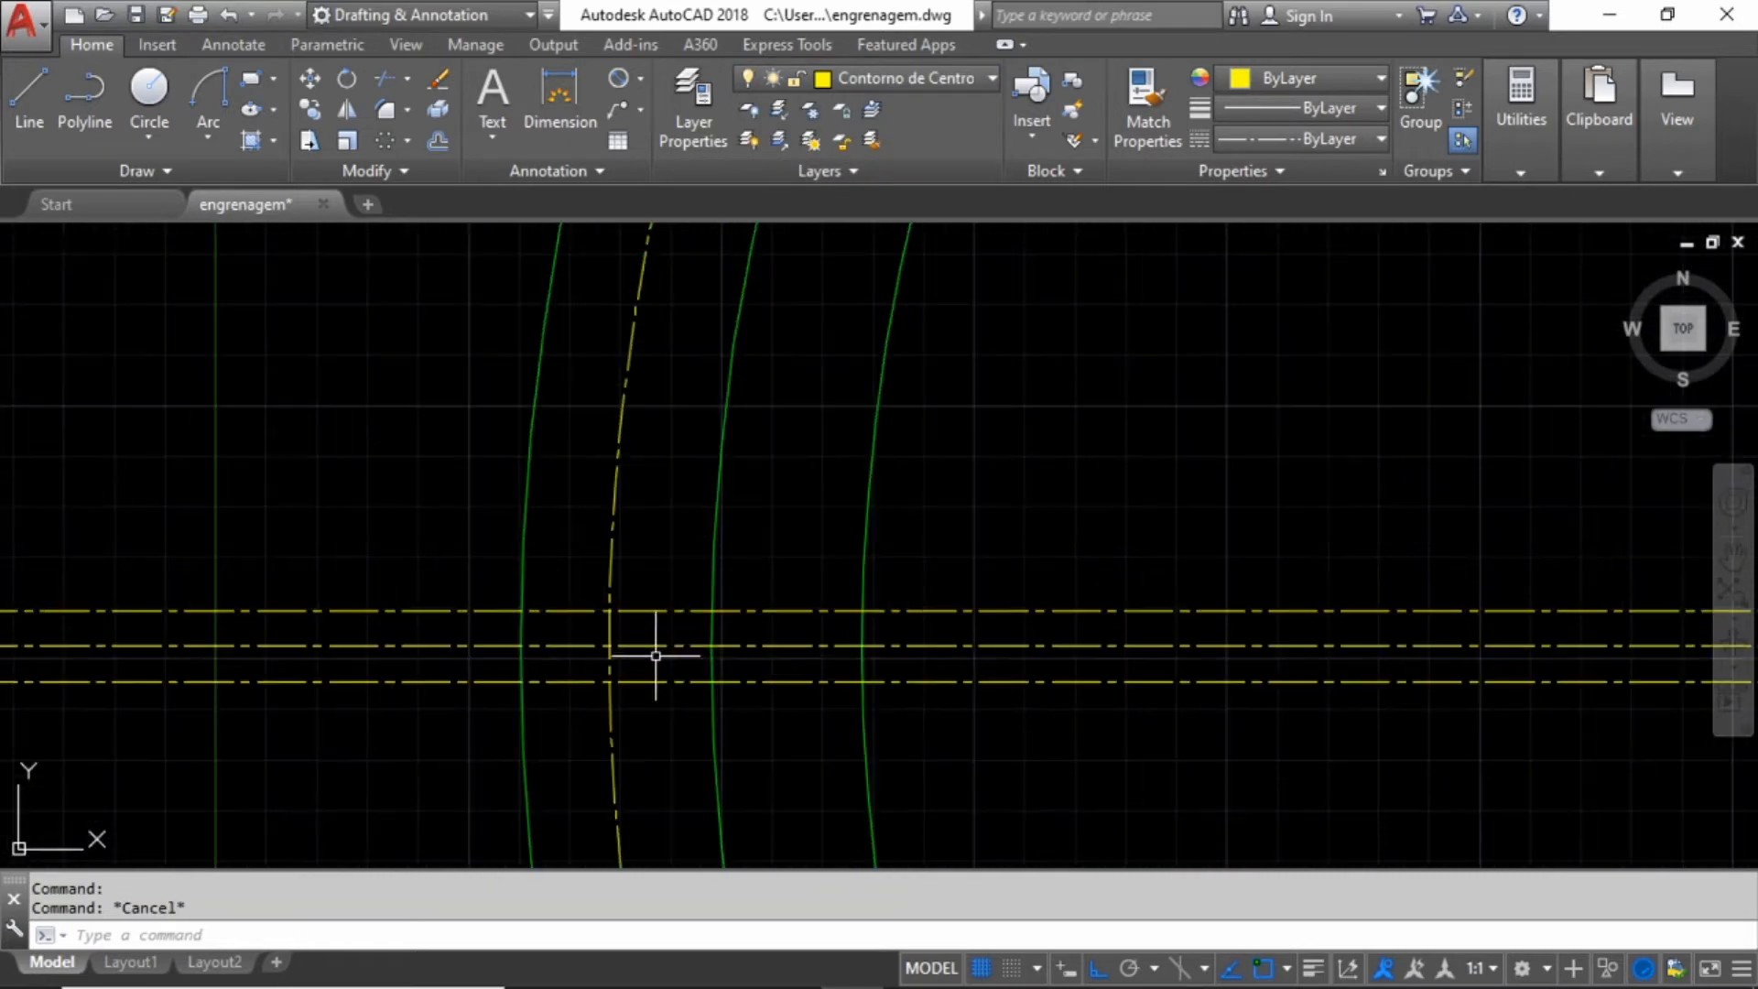
pyautogui.hotkey('alt', 'Tab')
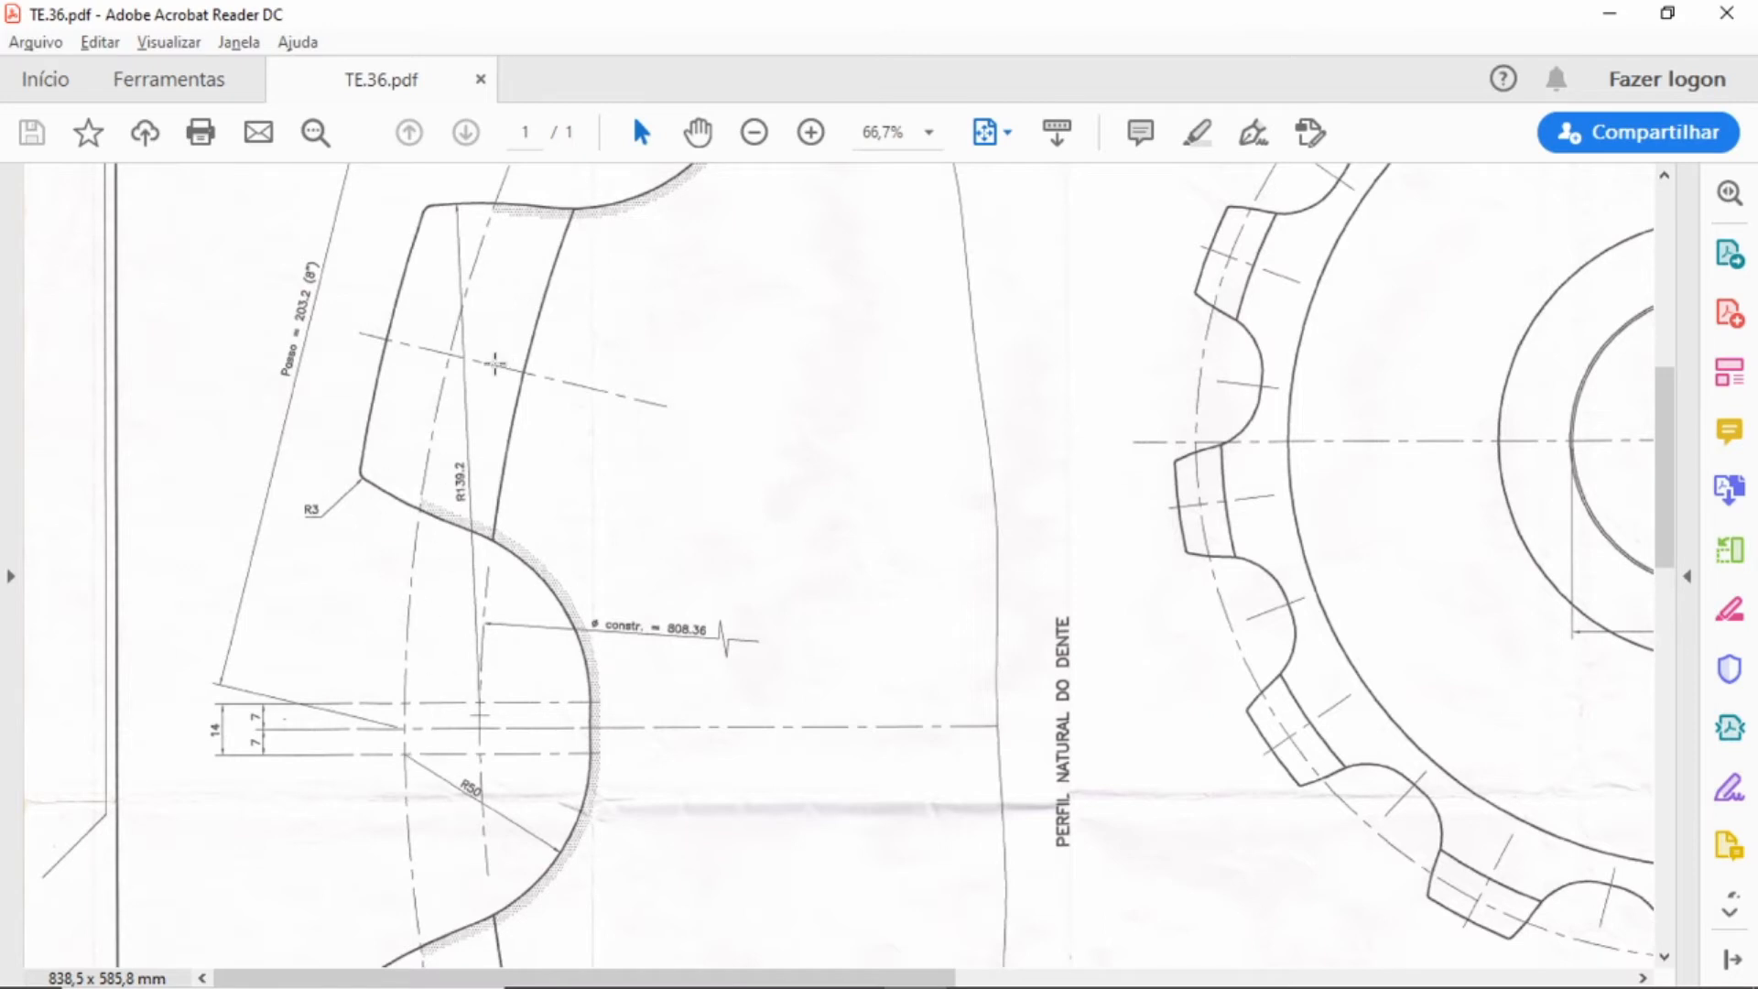
pyautogui.hotkey('alt', 'Tab')
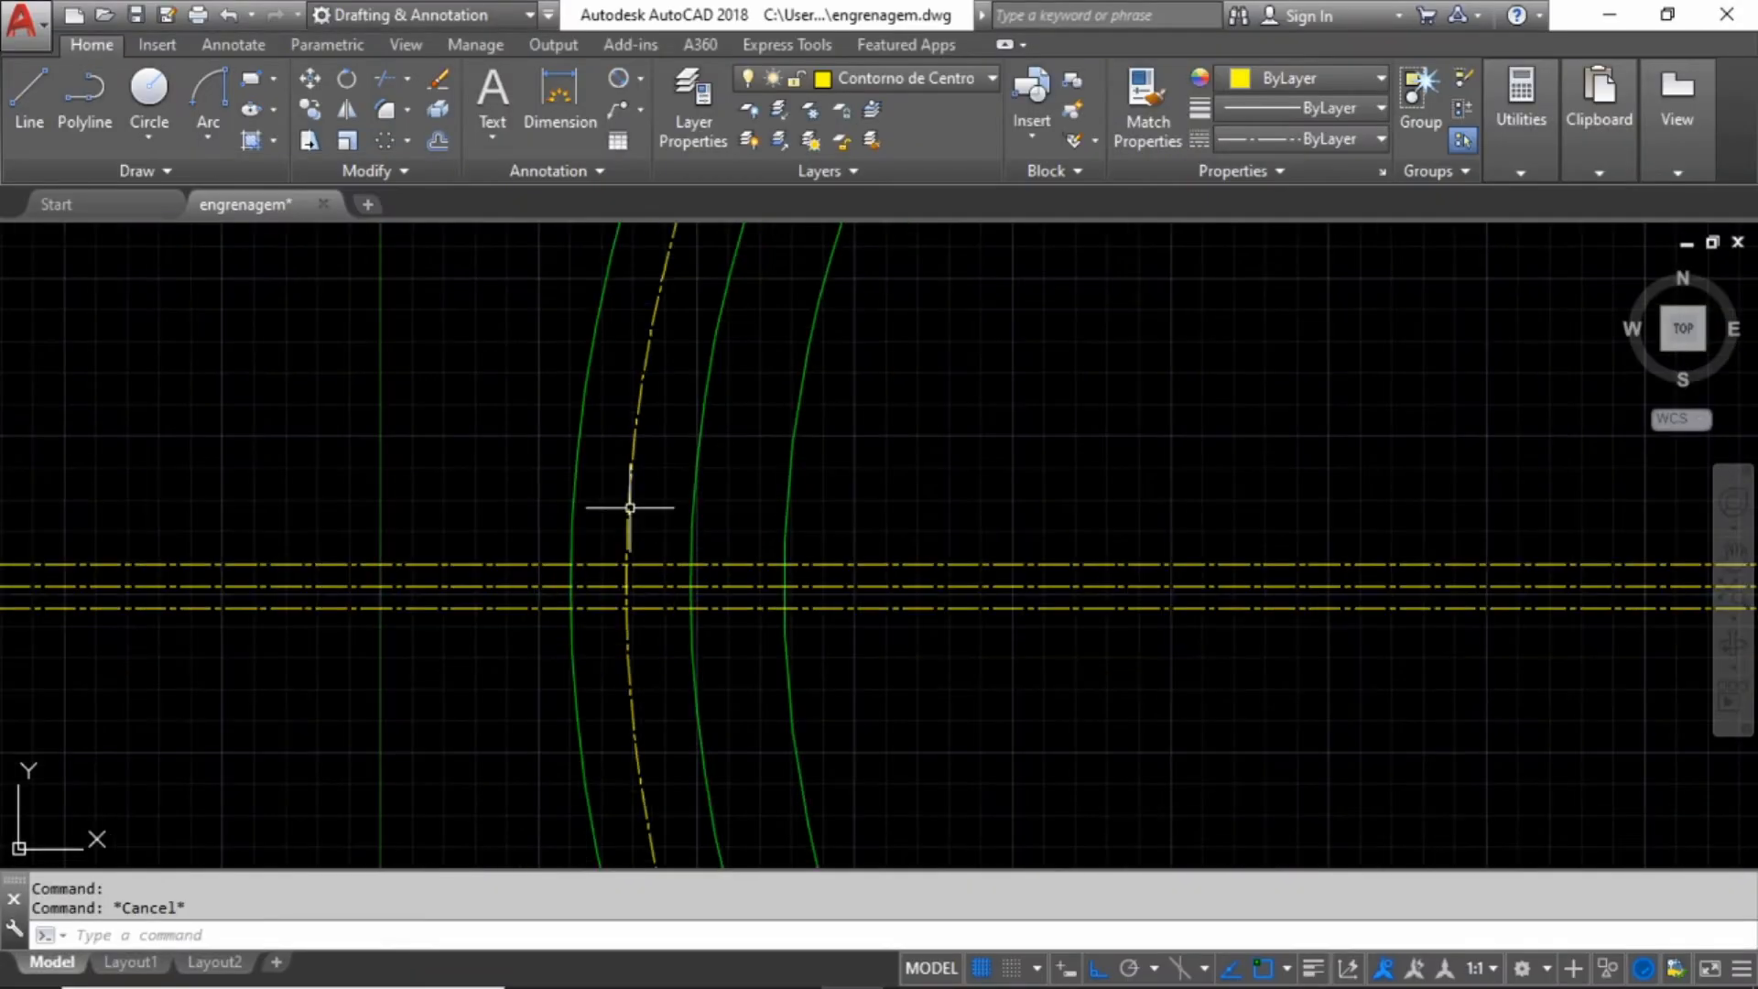
pyautogui.click(151, 87)
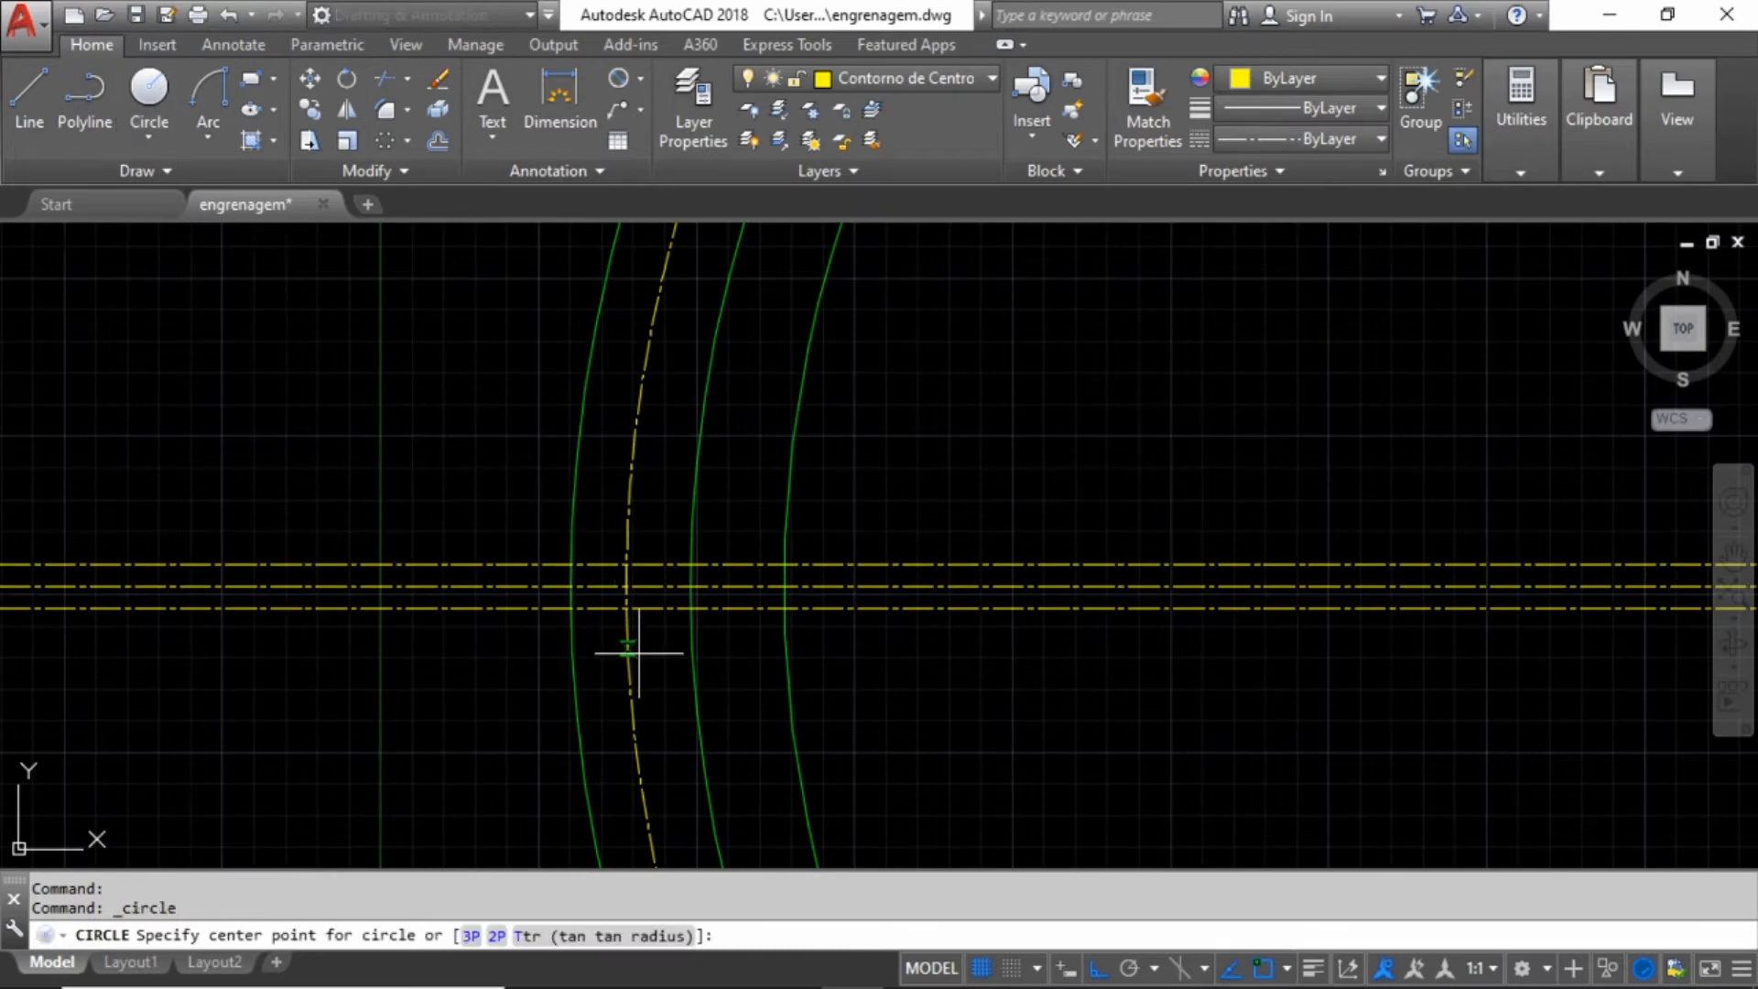
pyautogui.scroll(-3, 638, 653)
pyautogui.scroll(5, 628, 502)
pyautogui.scroll(-5, 659, 534)
pyautogui.scroll(8, 597, 464)
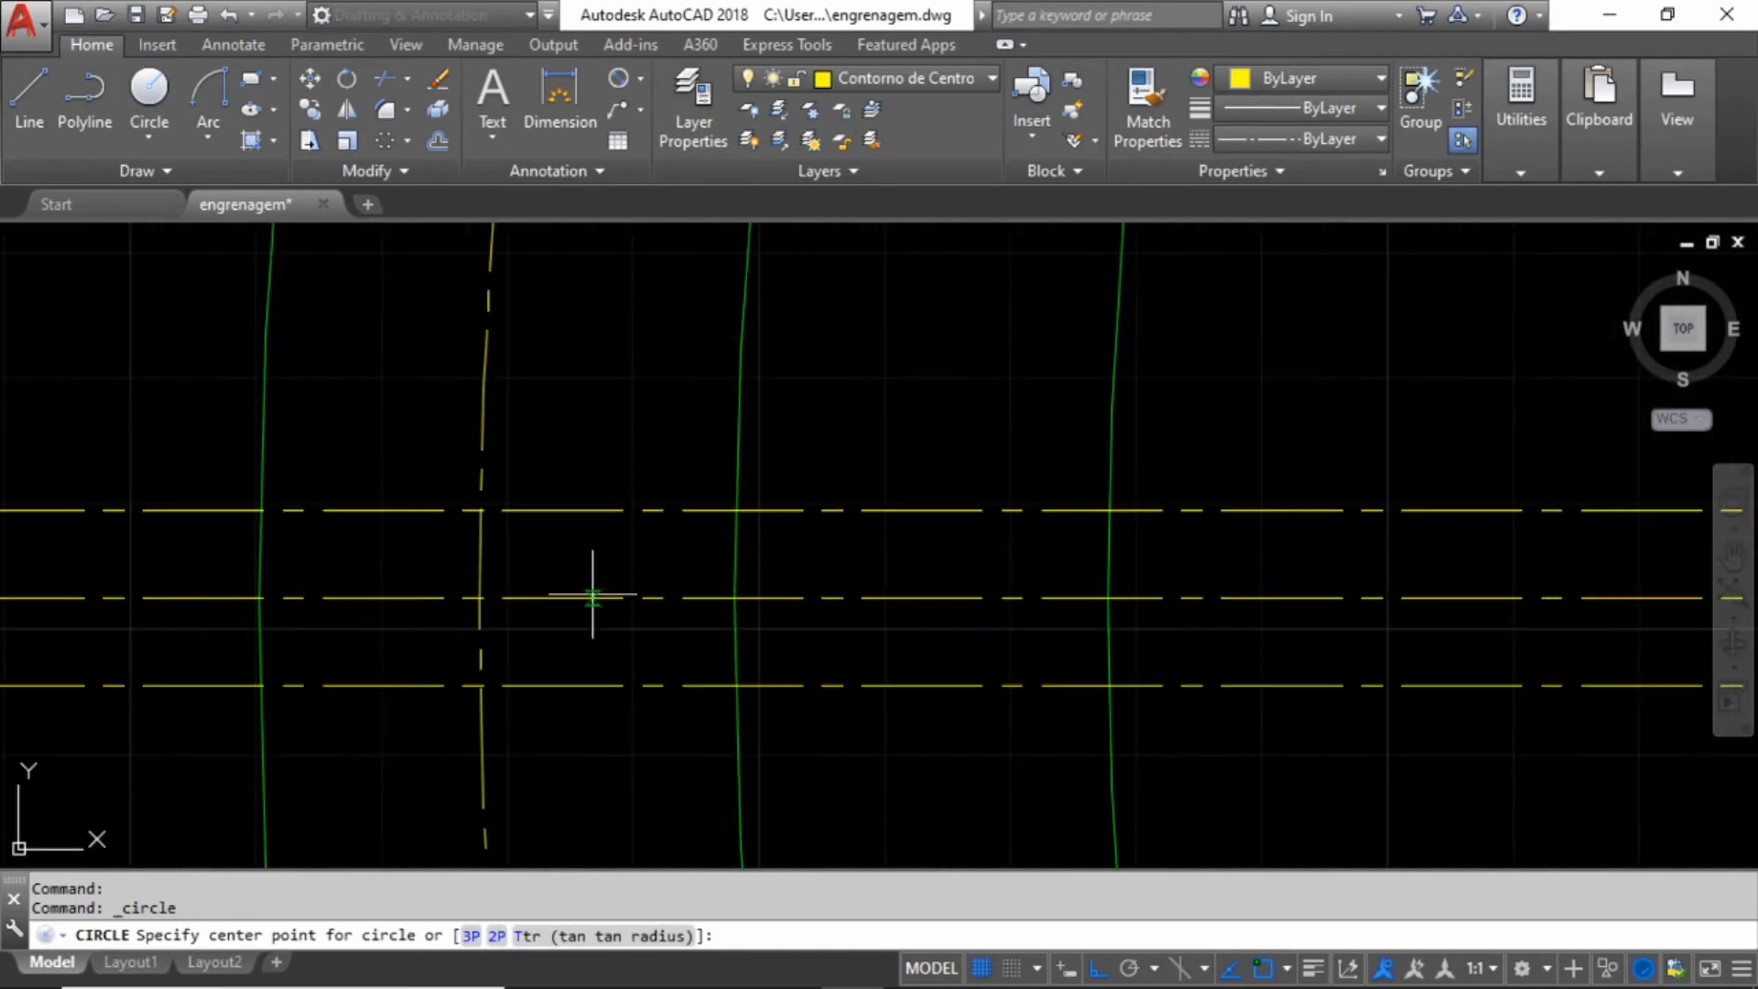
pyautogui.scroll(-2, 581, 549)
pyautogui.scroll(2, 550, 567)
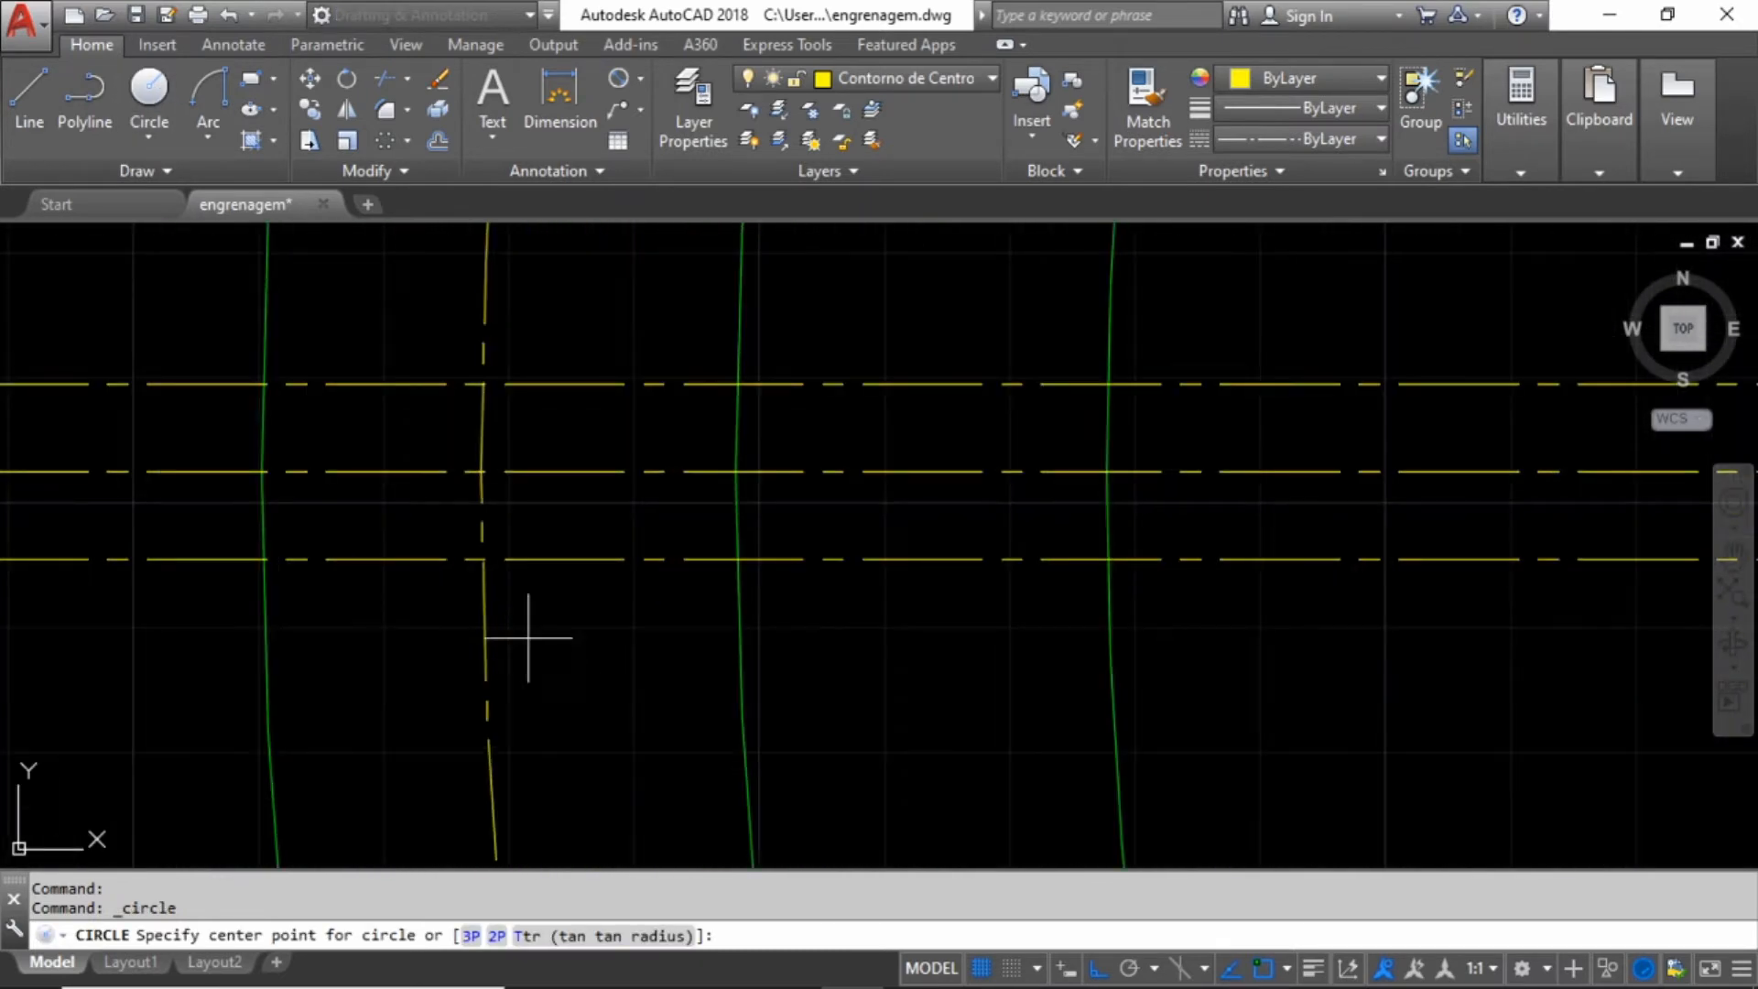
pyautogui.click(481, 559)
pyautogui.scroll(-4, 490, 568)
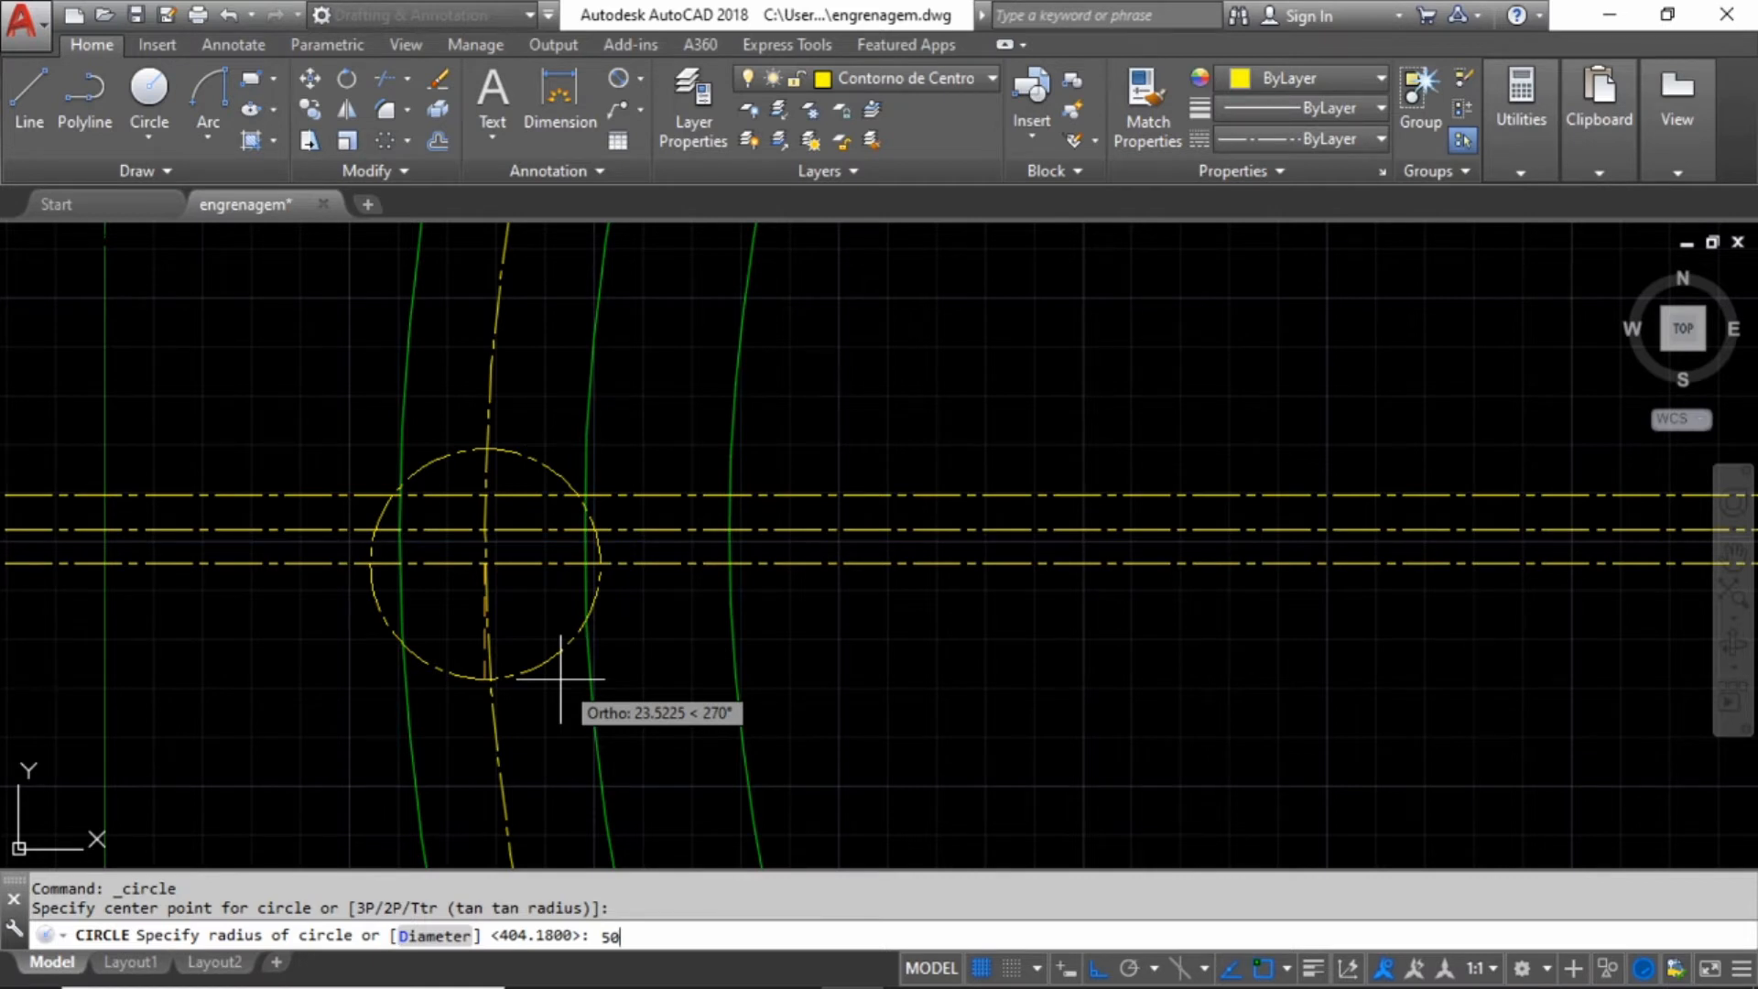
pyautogui.press('Return')
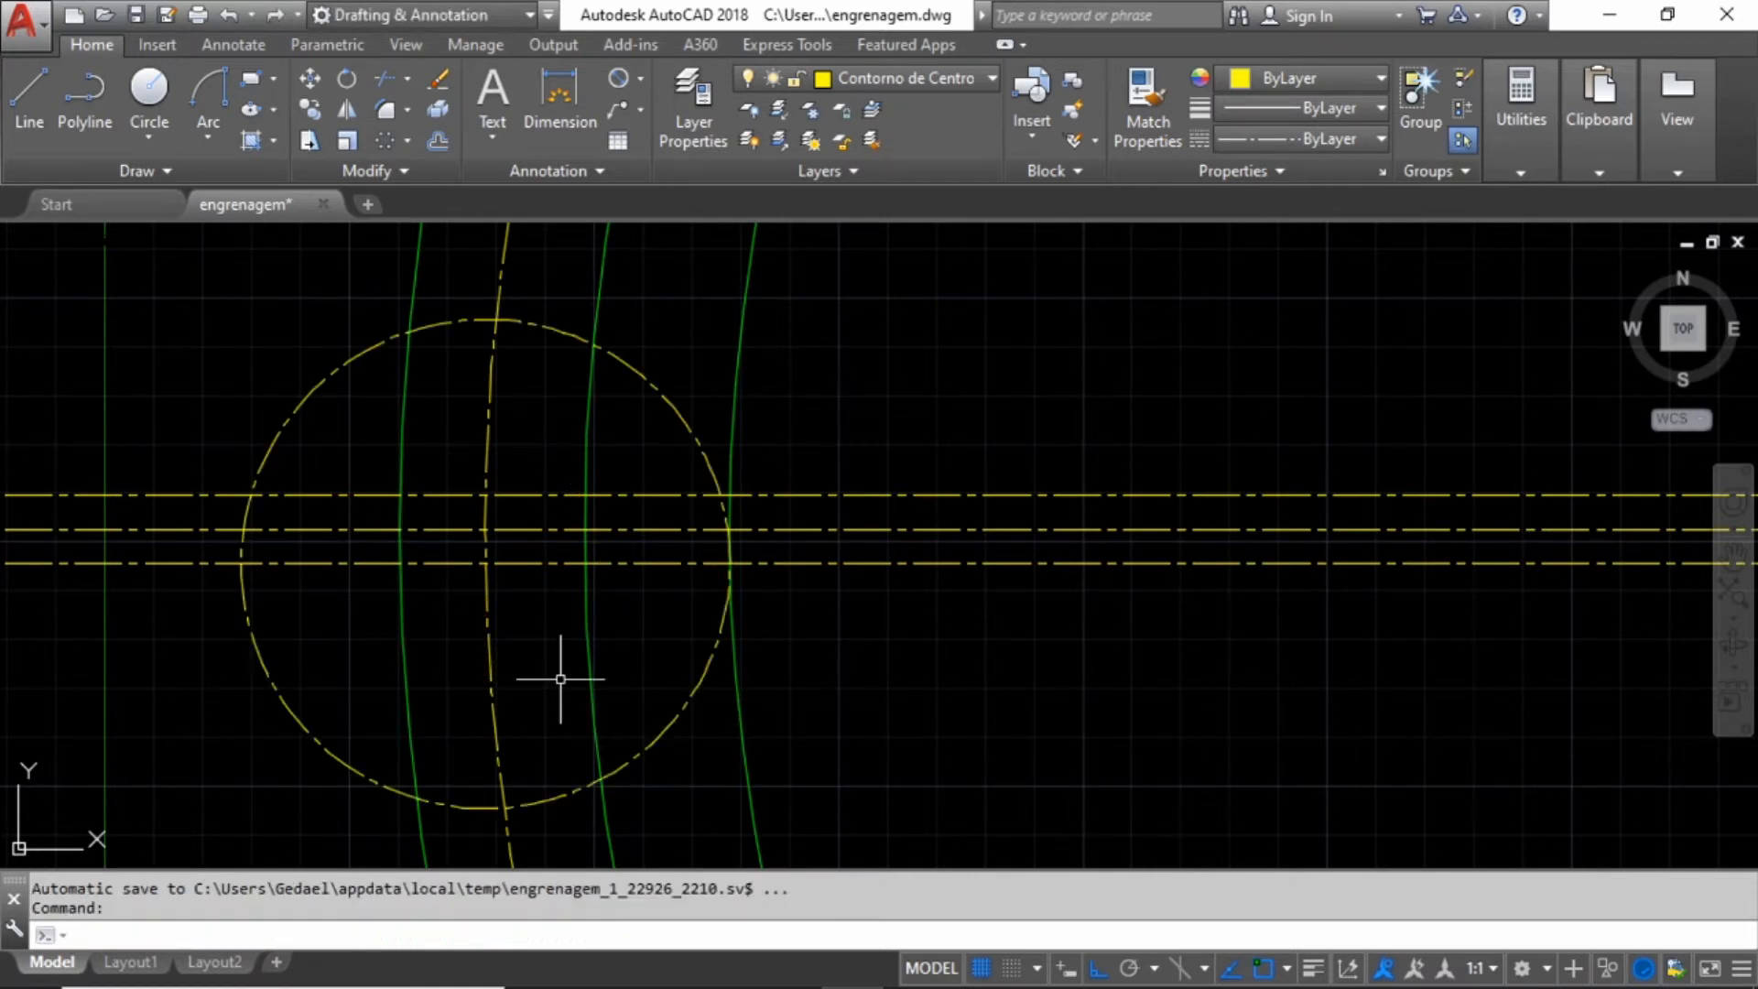
# - Move the radius 50 circle to the Contorno Visivel layer
pyautogui.click(633, 366)
pyautogui.click(912, 77)
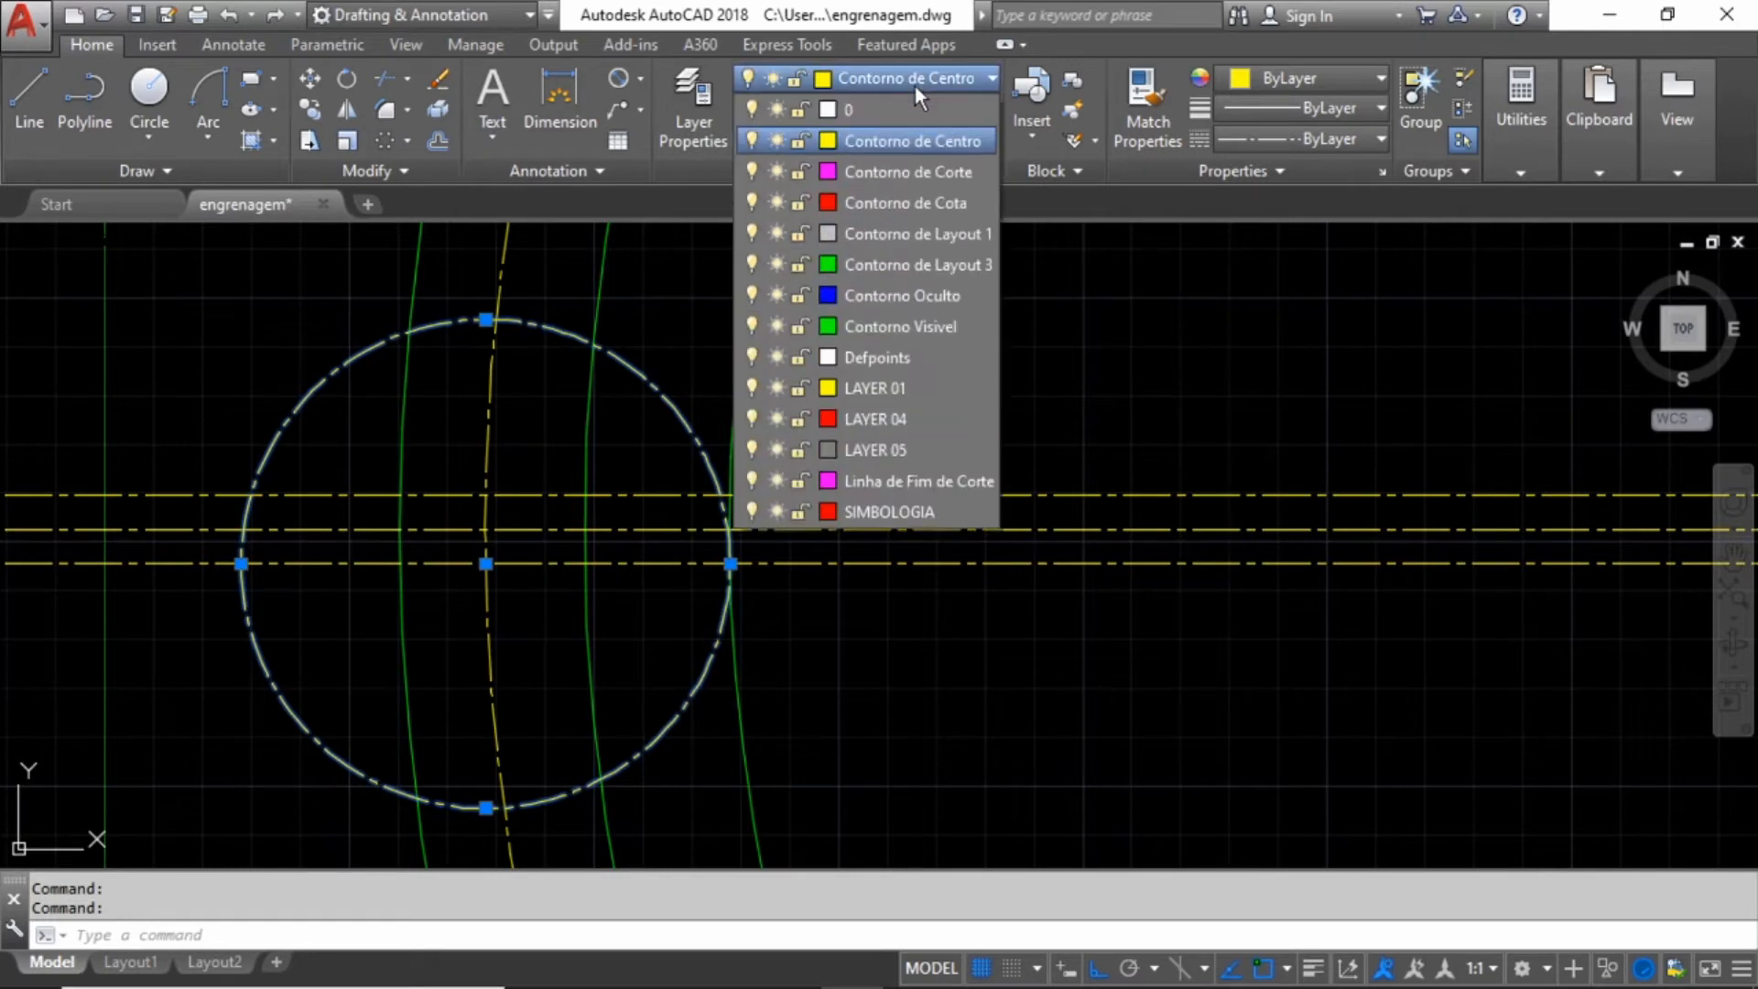
pyautogui.click(919, 326)
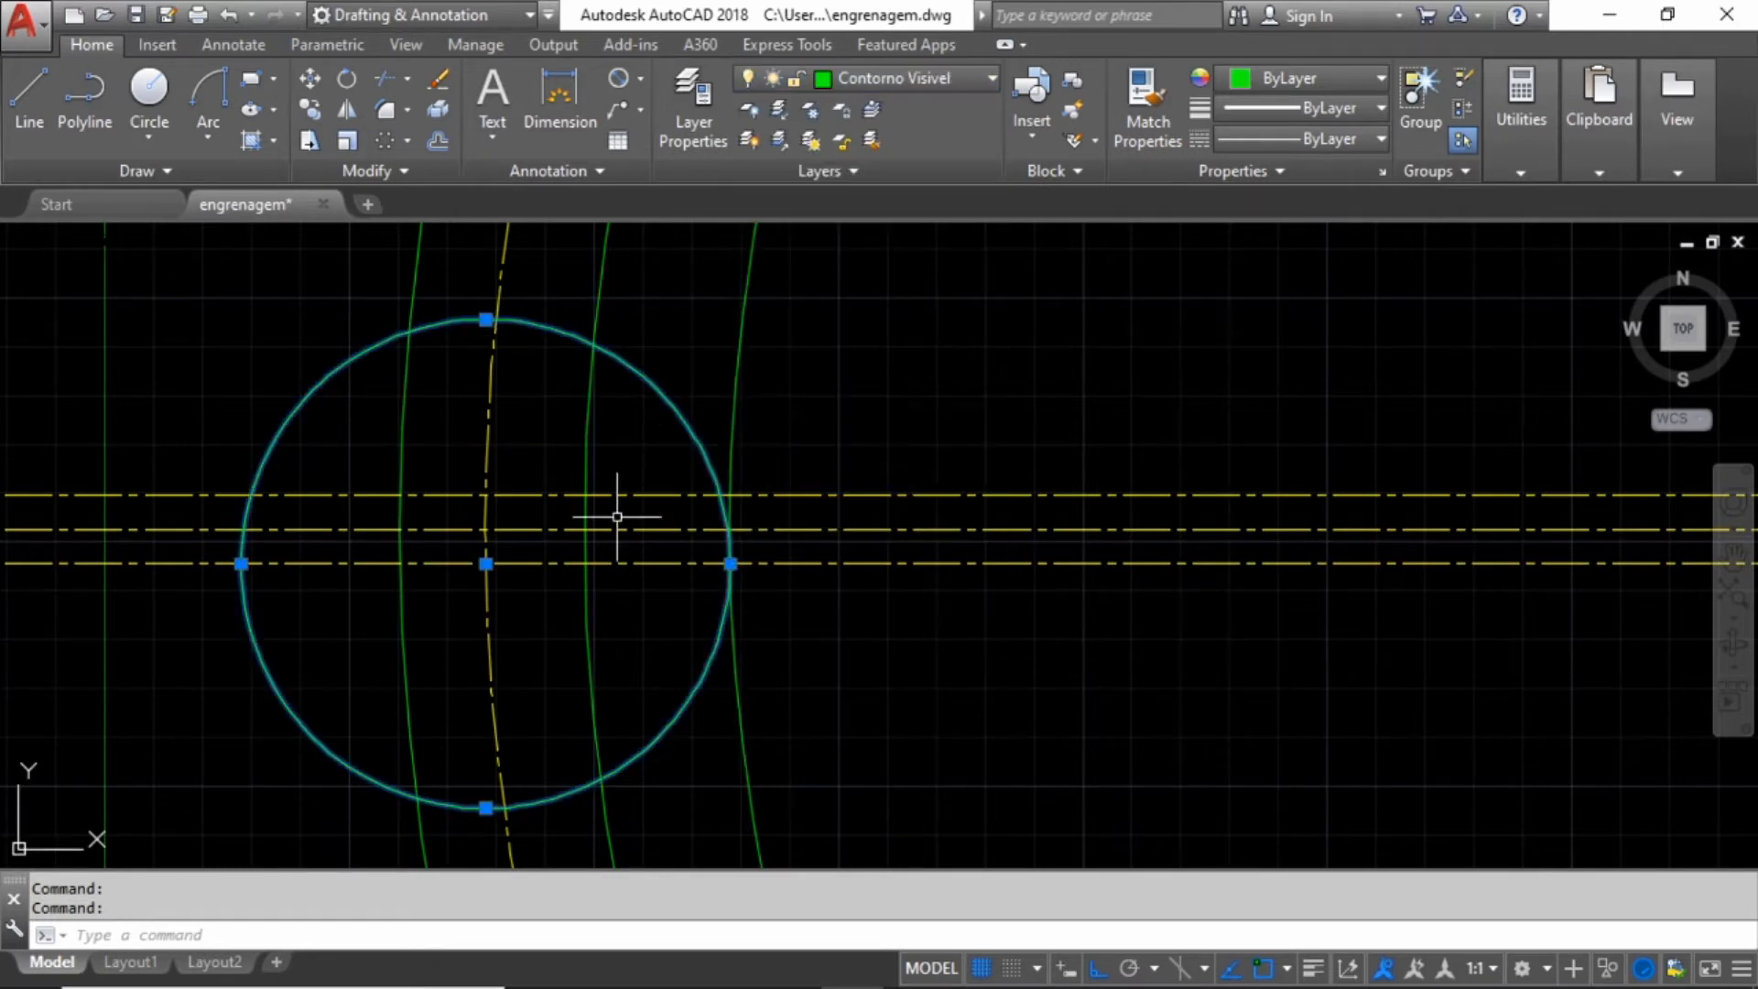
# - Deselect the radius 50 circle and examine the tooth flank radius, its centre and the construction diameter in the TE.36.pdf drawing
pyautogui.scroll(-3, 604, 567)
pyautogui.press('Escape')
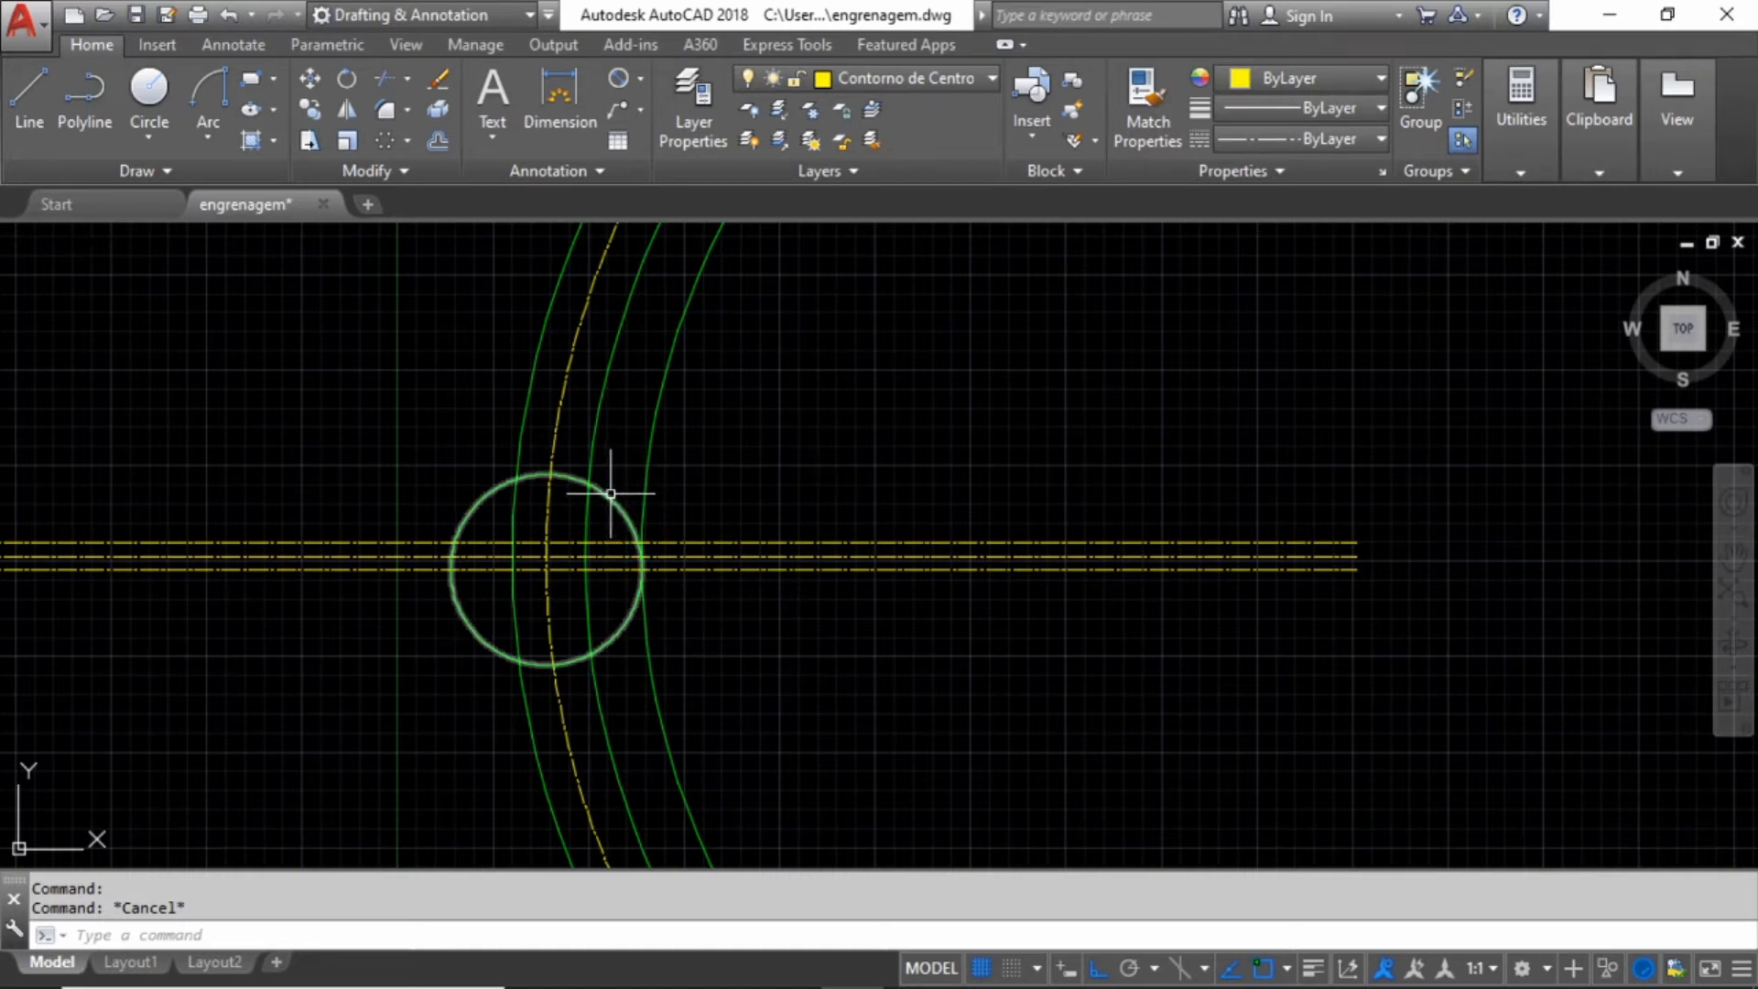
pyautogui.hotkey('alt', 'Tab')
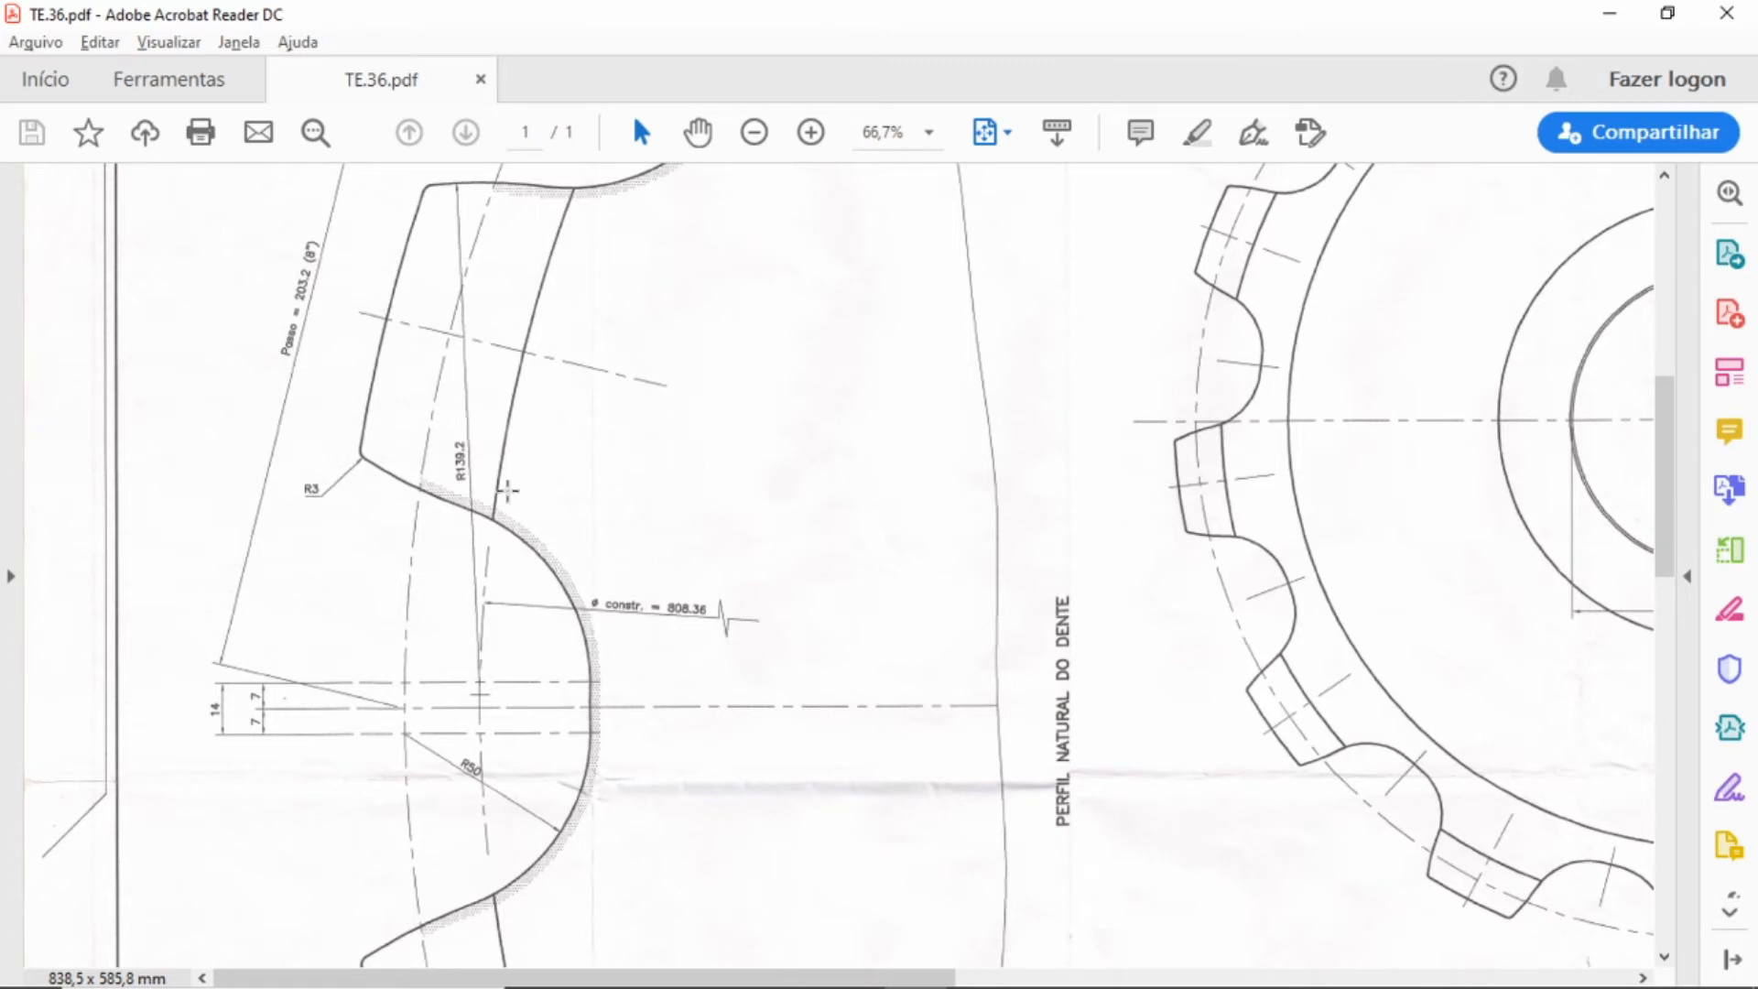
pyautogui.hotkey('alt', 'Tab')
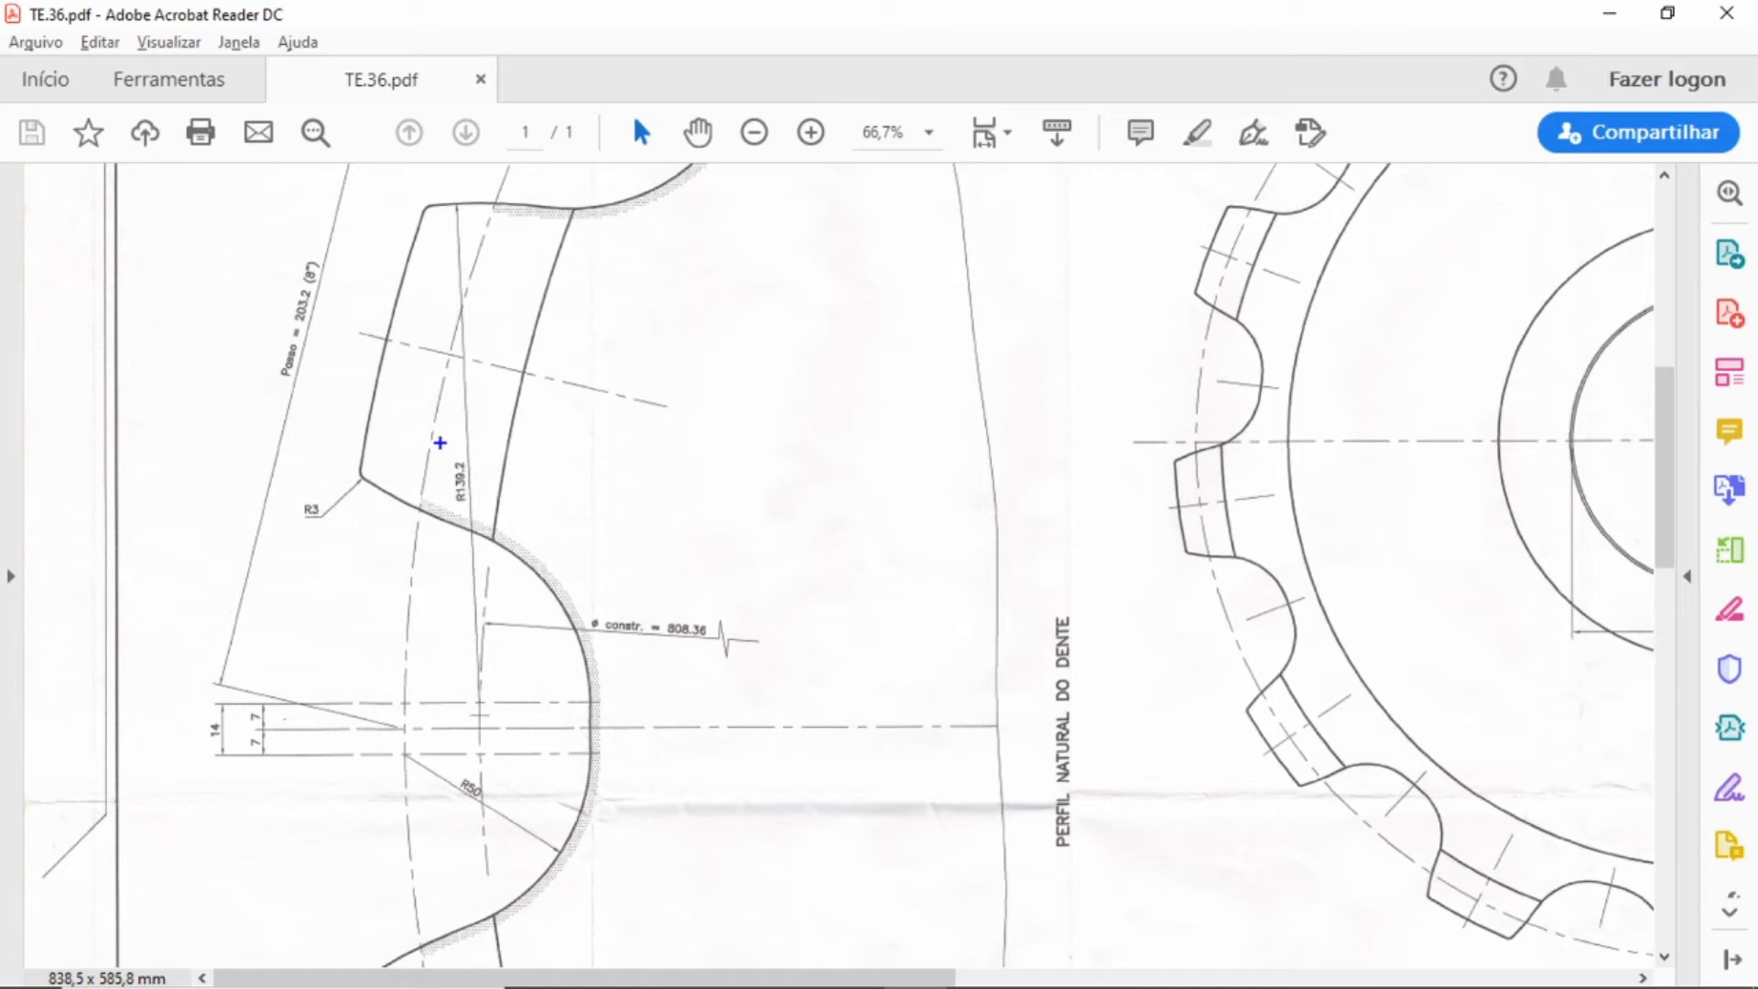
pyautogui.moveTo(432, 437); pyautogui.dragTo(499, 535)
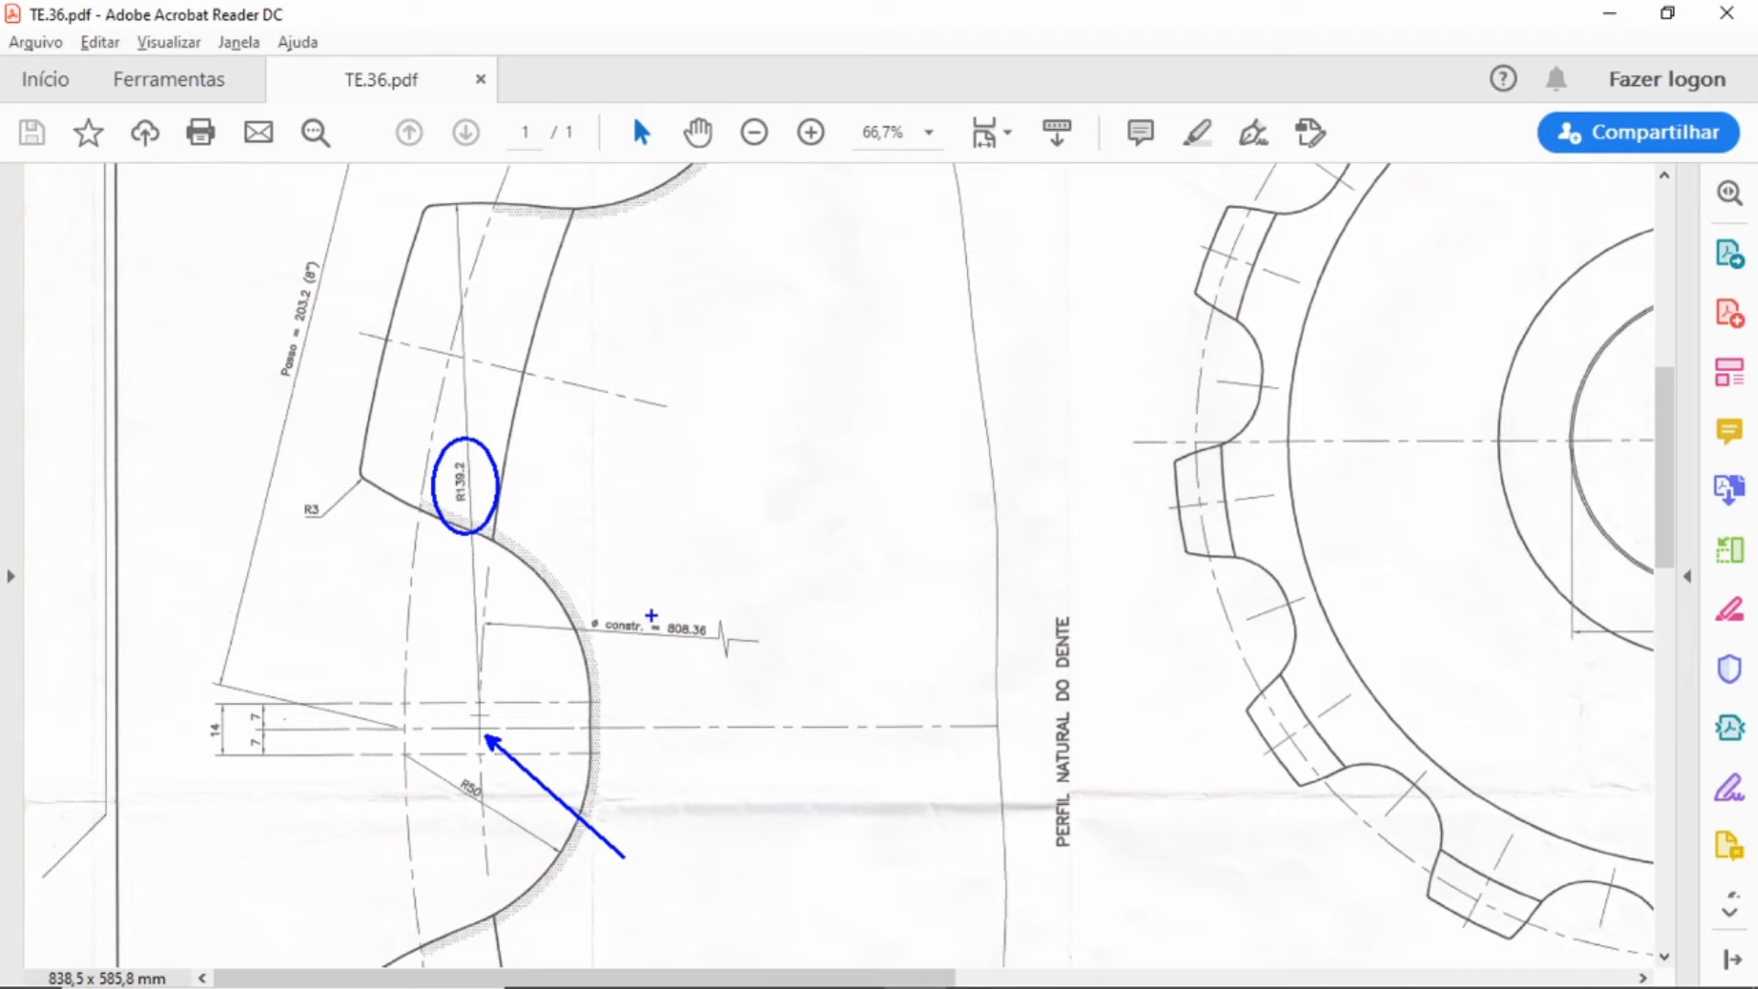
pyautogui.moveTo(609, 580); pyautogui.dragTo(771, 675)
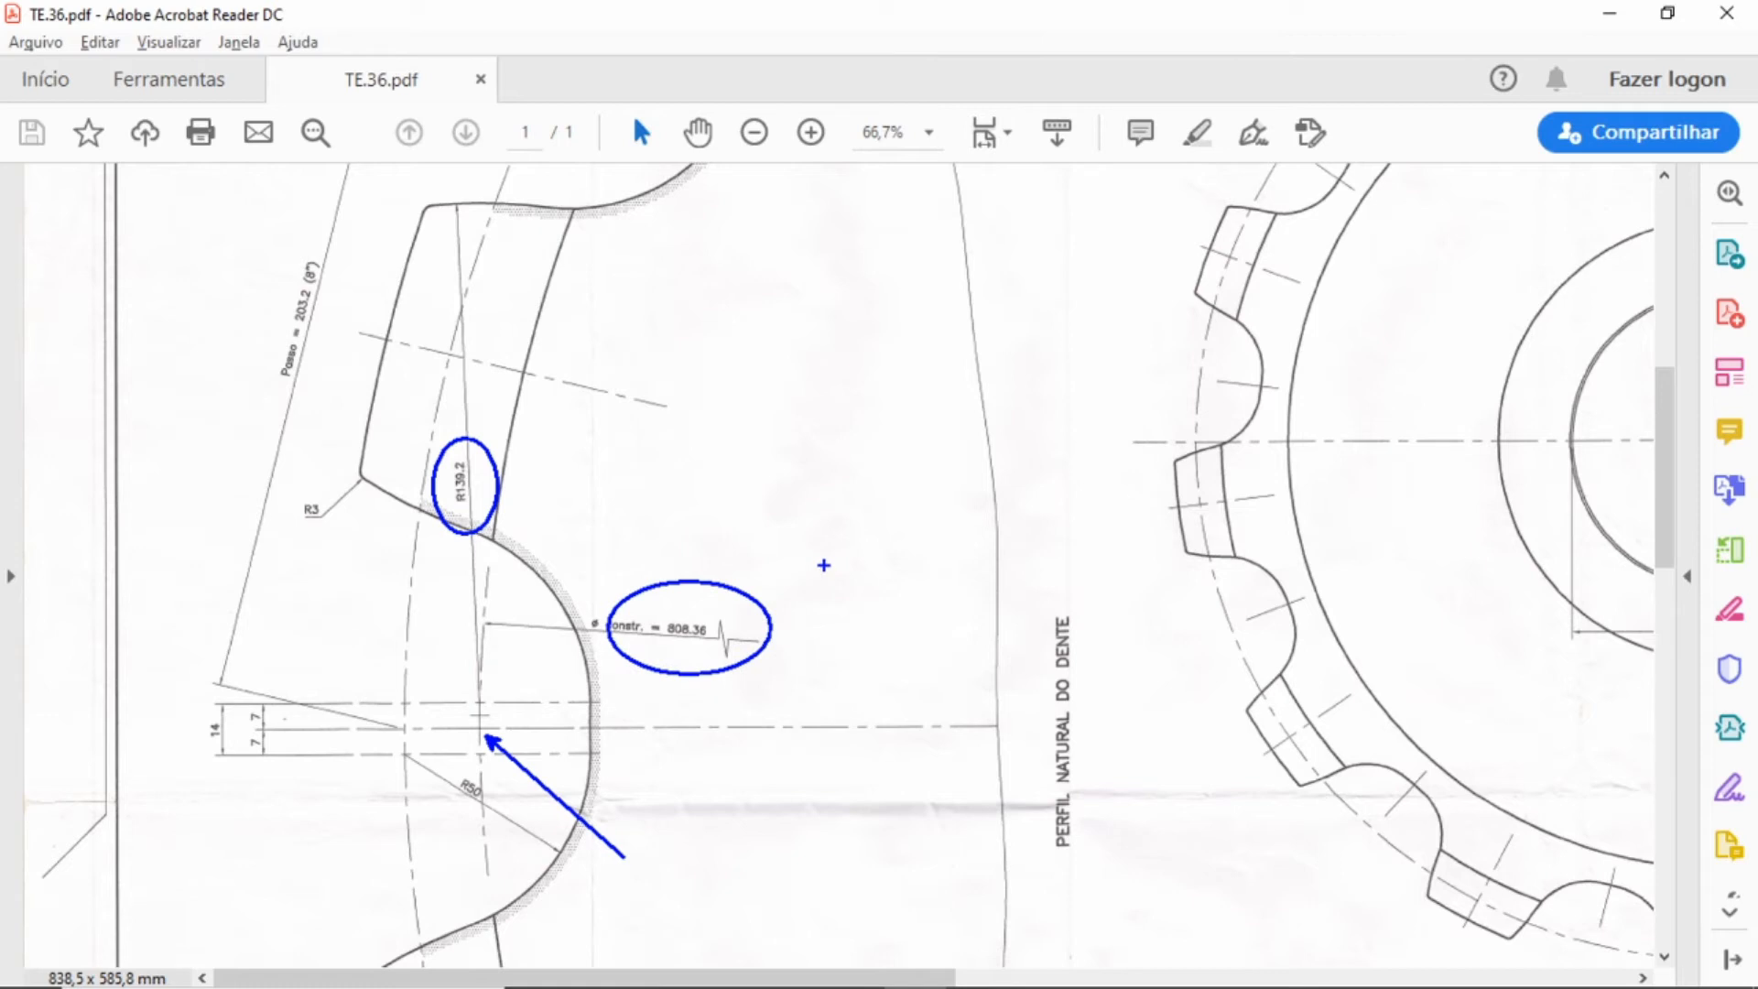
pyautogui.press('Escape')
pyautogui.hotkey('alt', 'Tab')
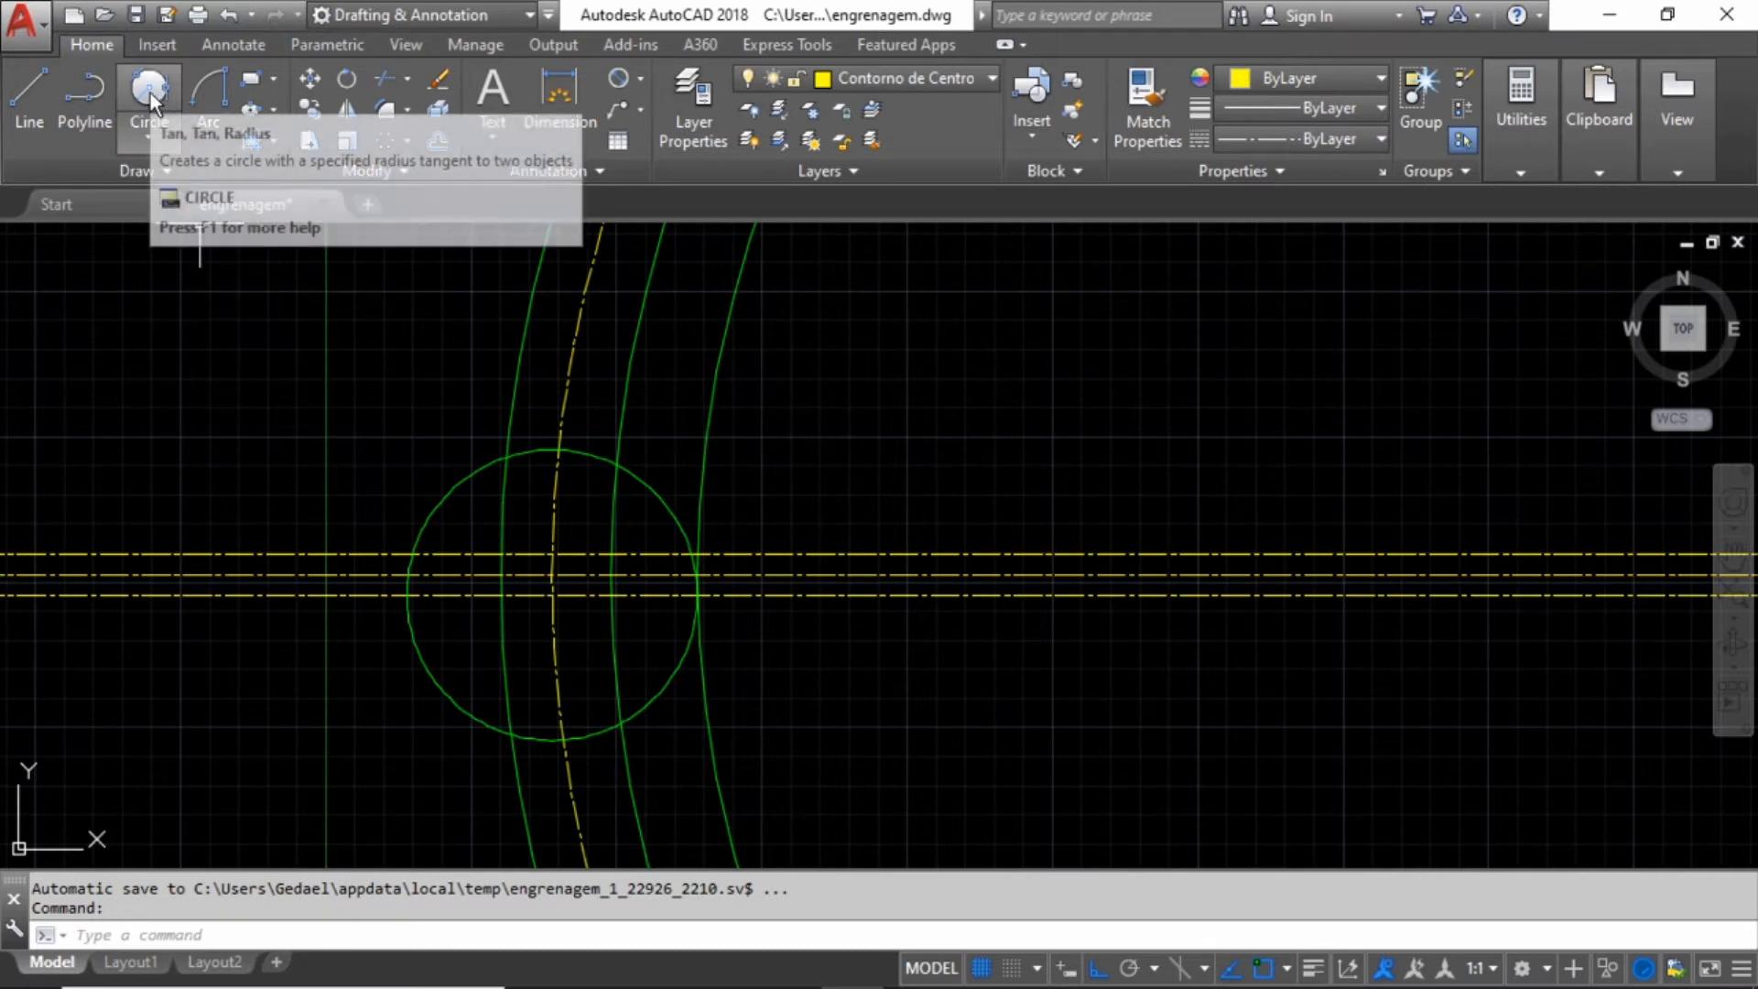
# - Draw a circle of radius 139.2 centred where the middle centre line crosses the construction diameter circle, checking the radius in the PDF drawing
pyautogui.click(149, 137)
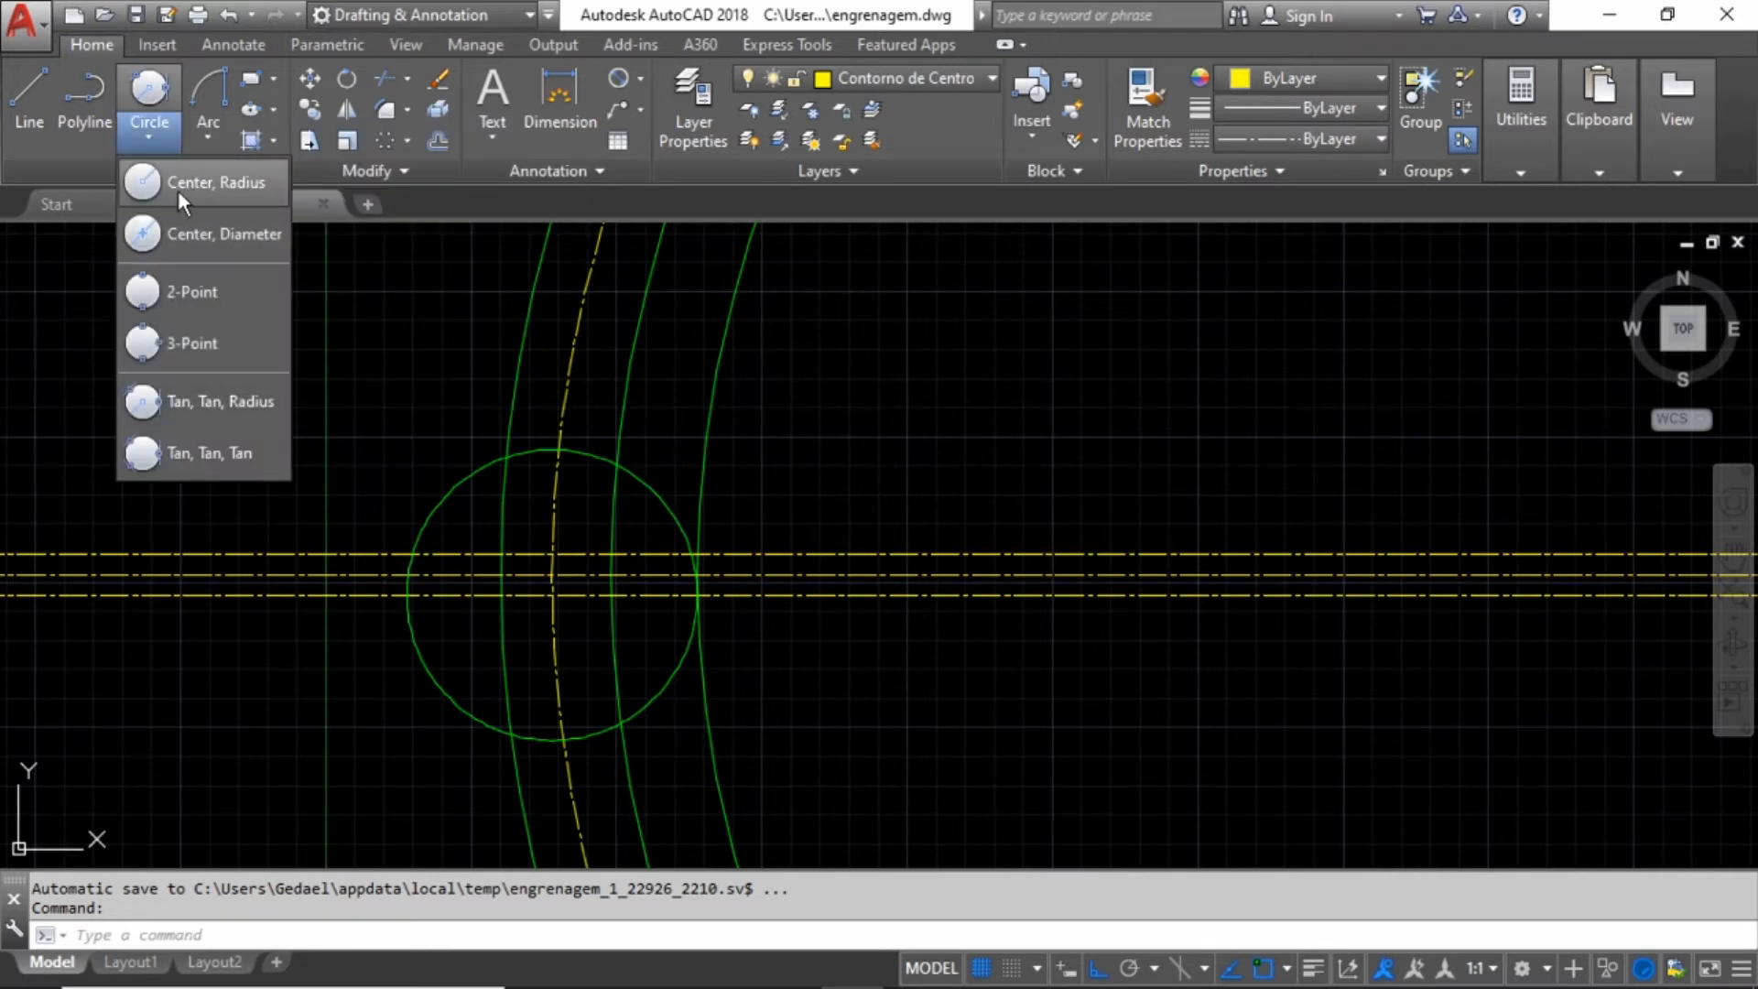
pyautogui.click(179, 189)
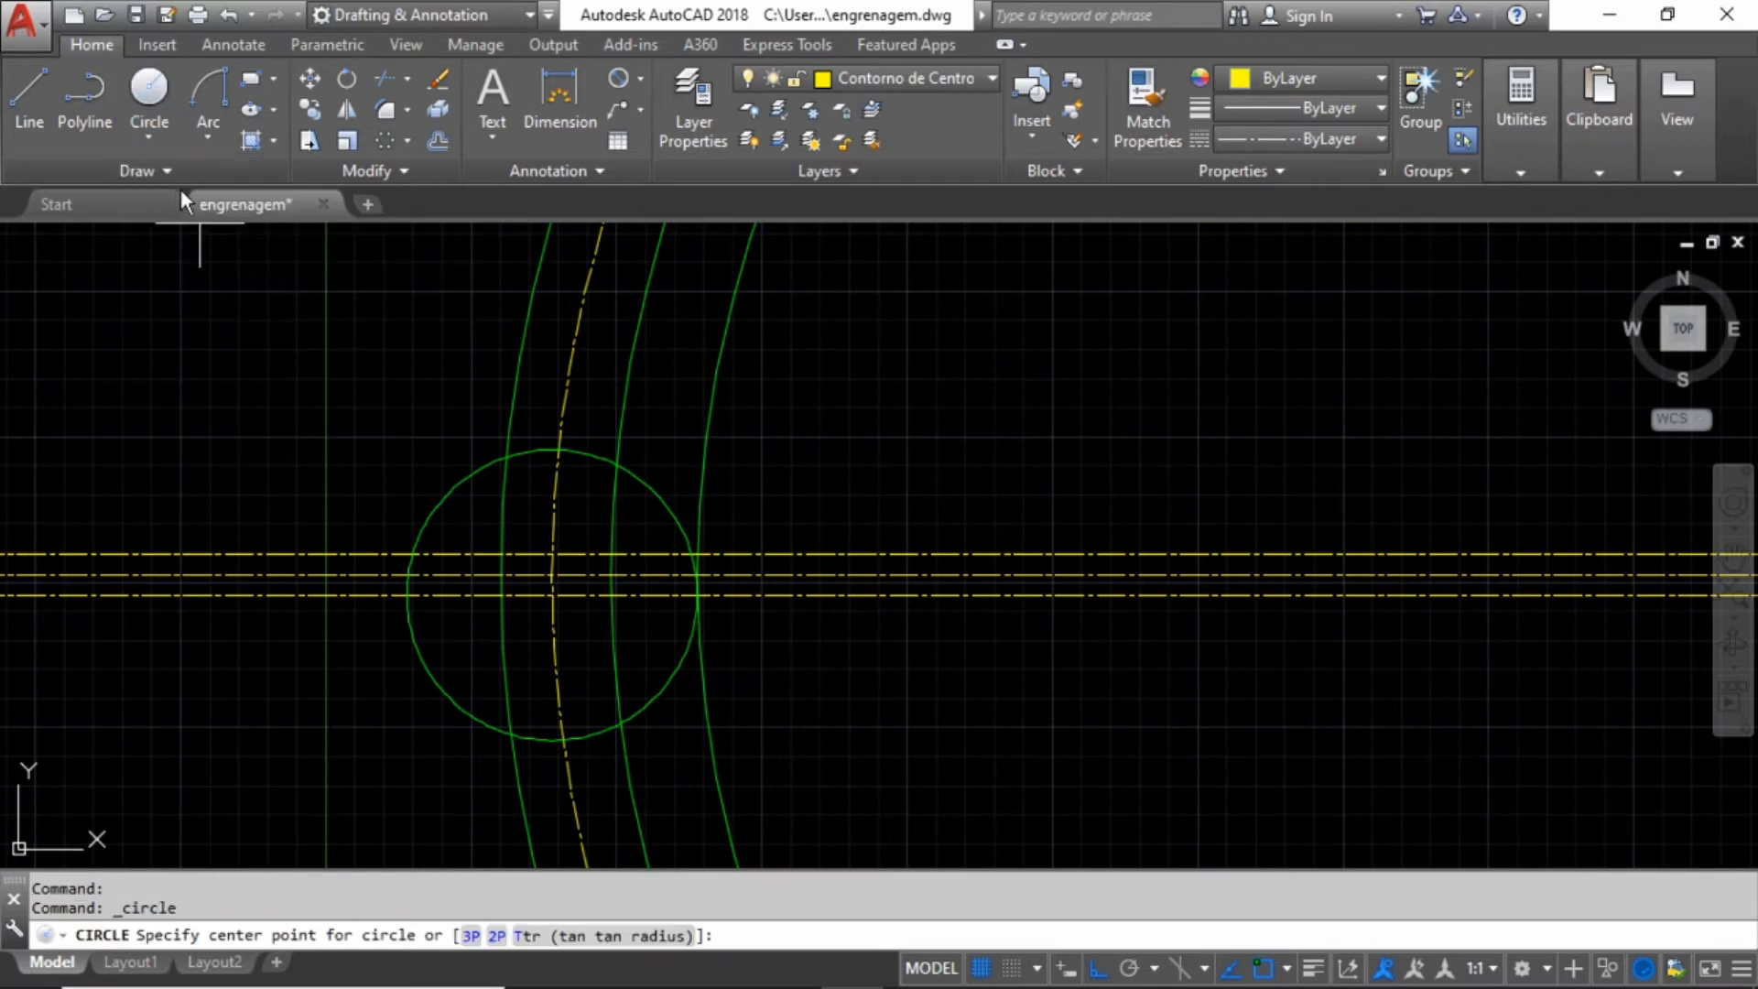
pyautogui.scroll(2, 586, 586)
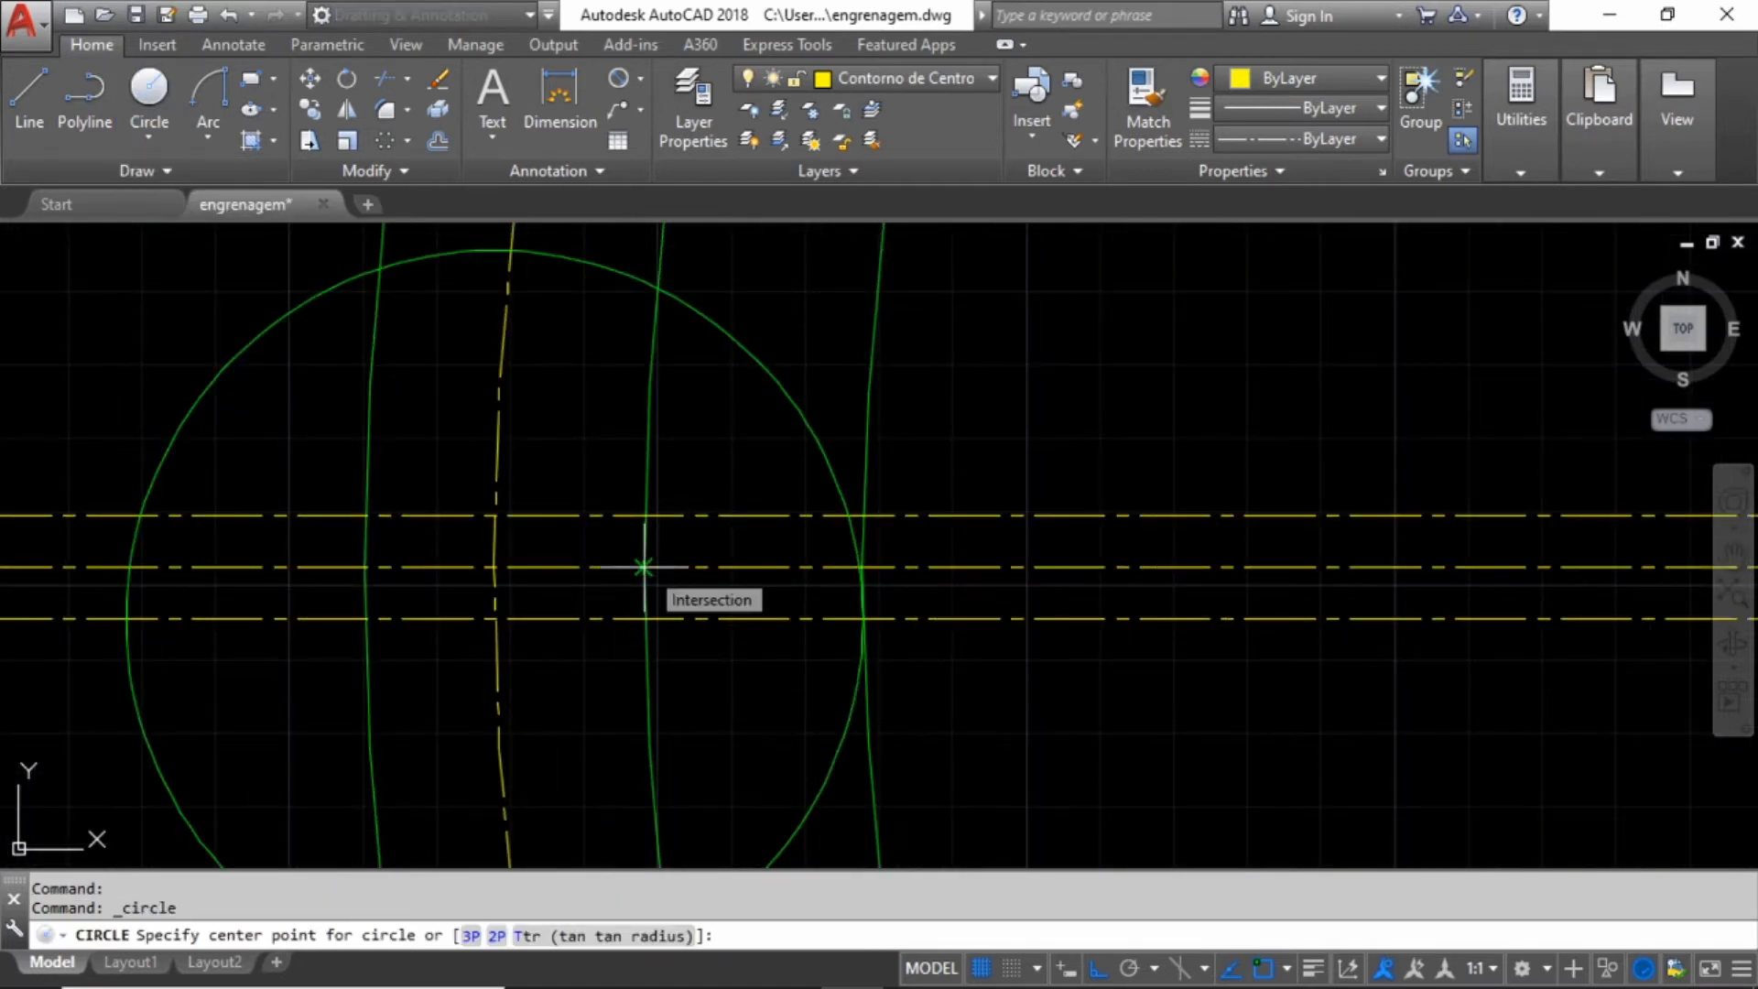
pyautogui.click(644, 567)
pyautogui.scroll(-4, 643, 567)
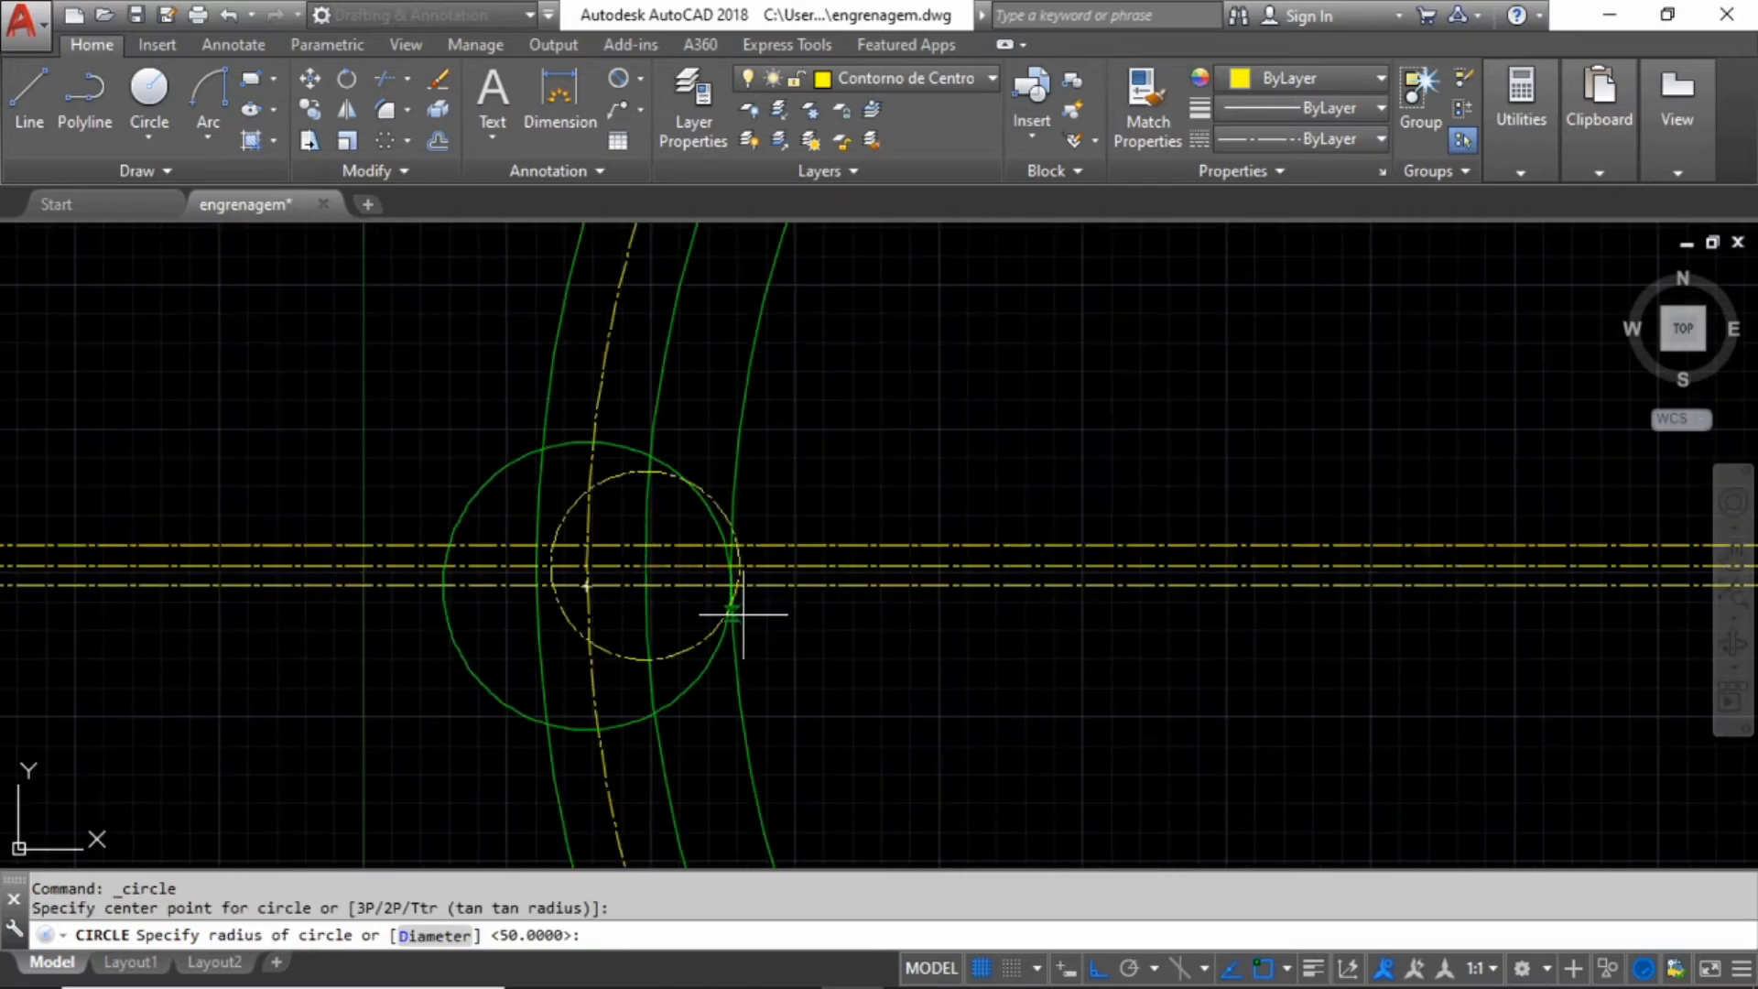
pyautogui.hotkey('alt', 'Tab')
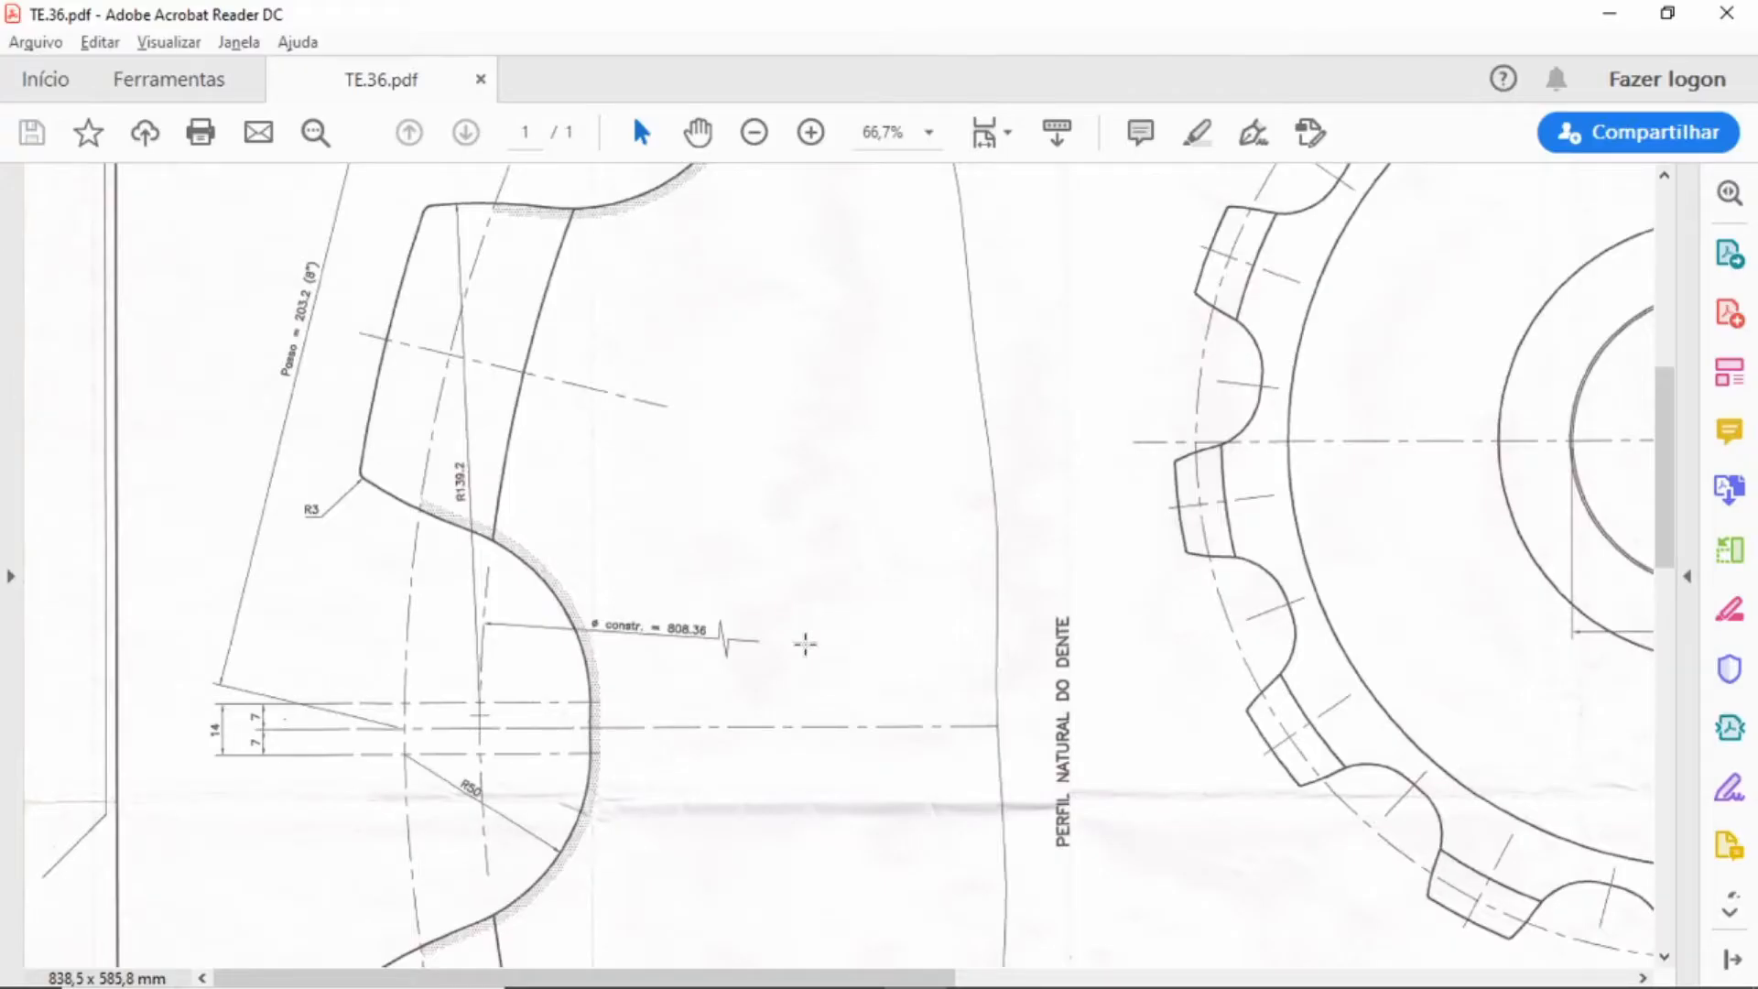
pyautogui.hotkey('alt', 'Tab')
pyautogui.write('13')
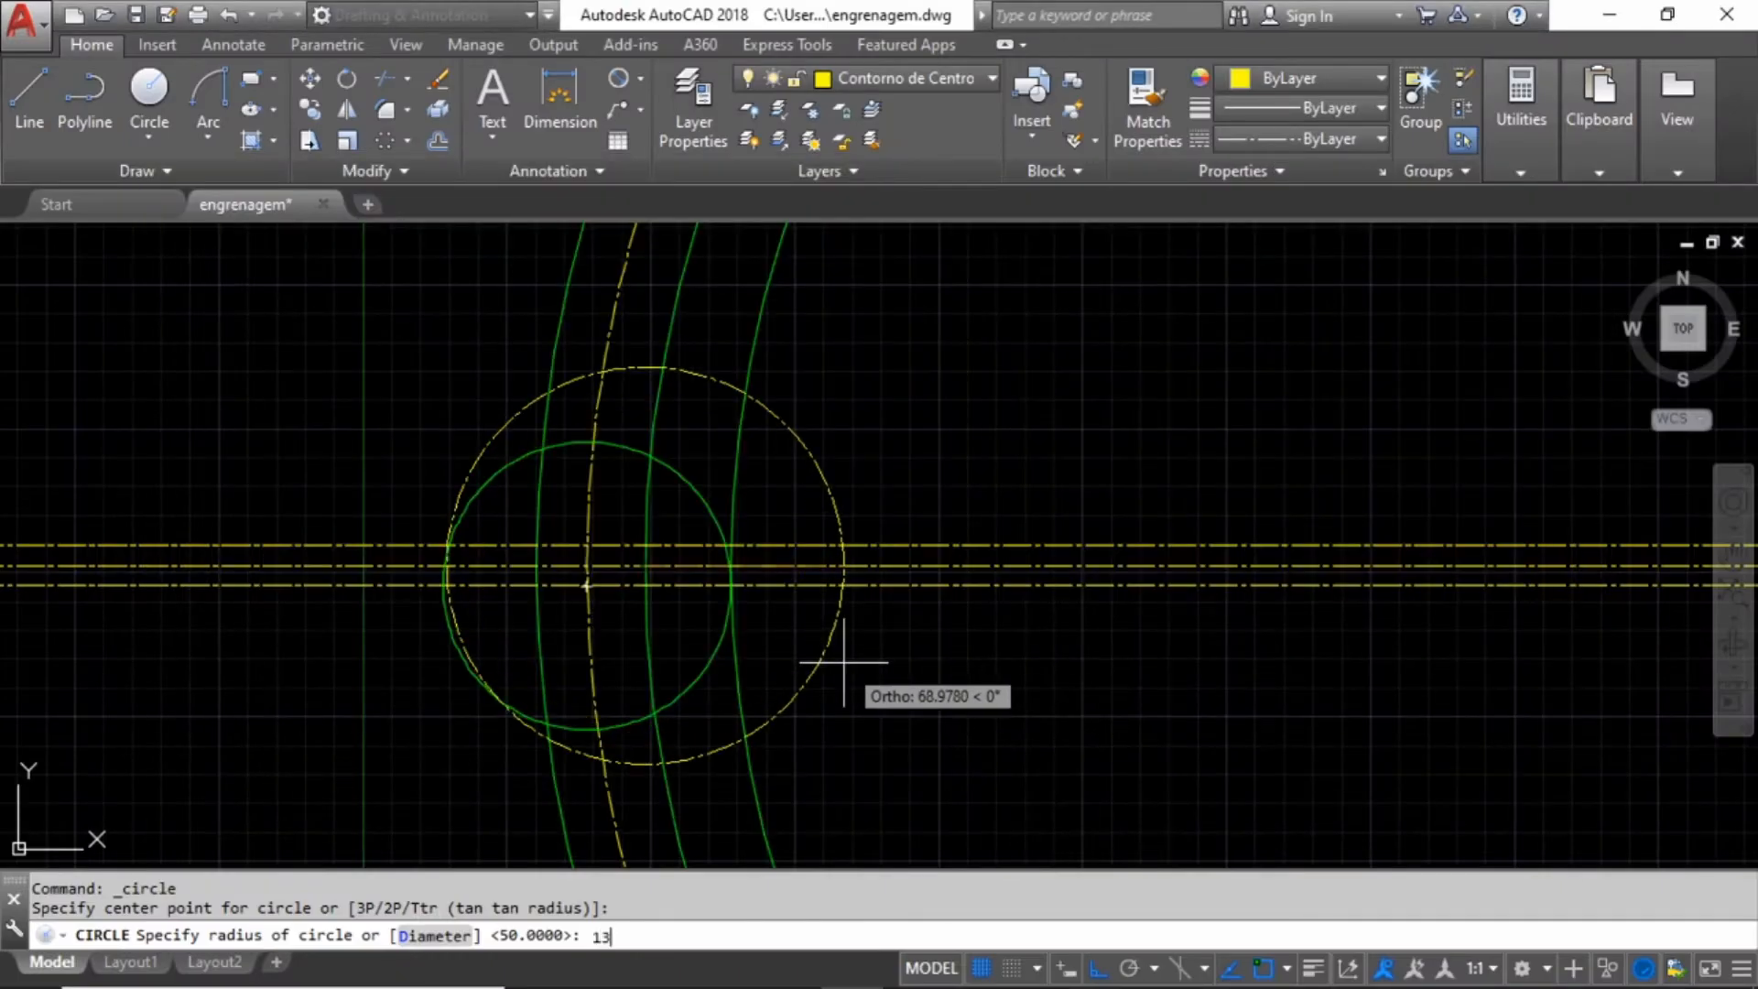
pyautogui.write('9.2')
pyautogui.press('Return')
pyautogui.scroll(-5, 843, 661)
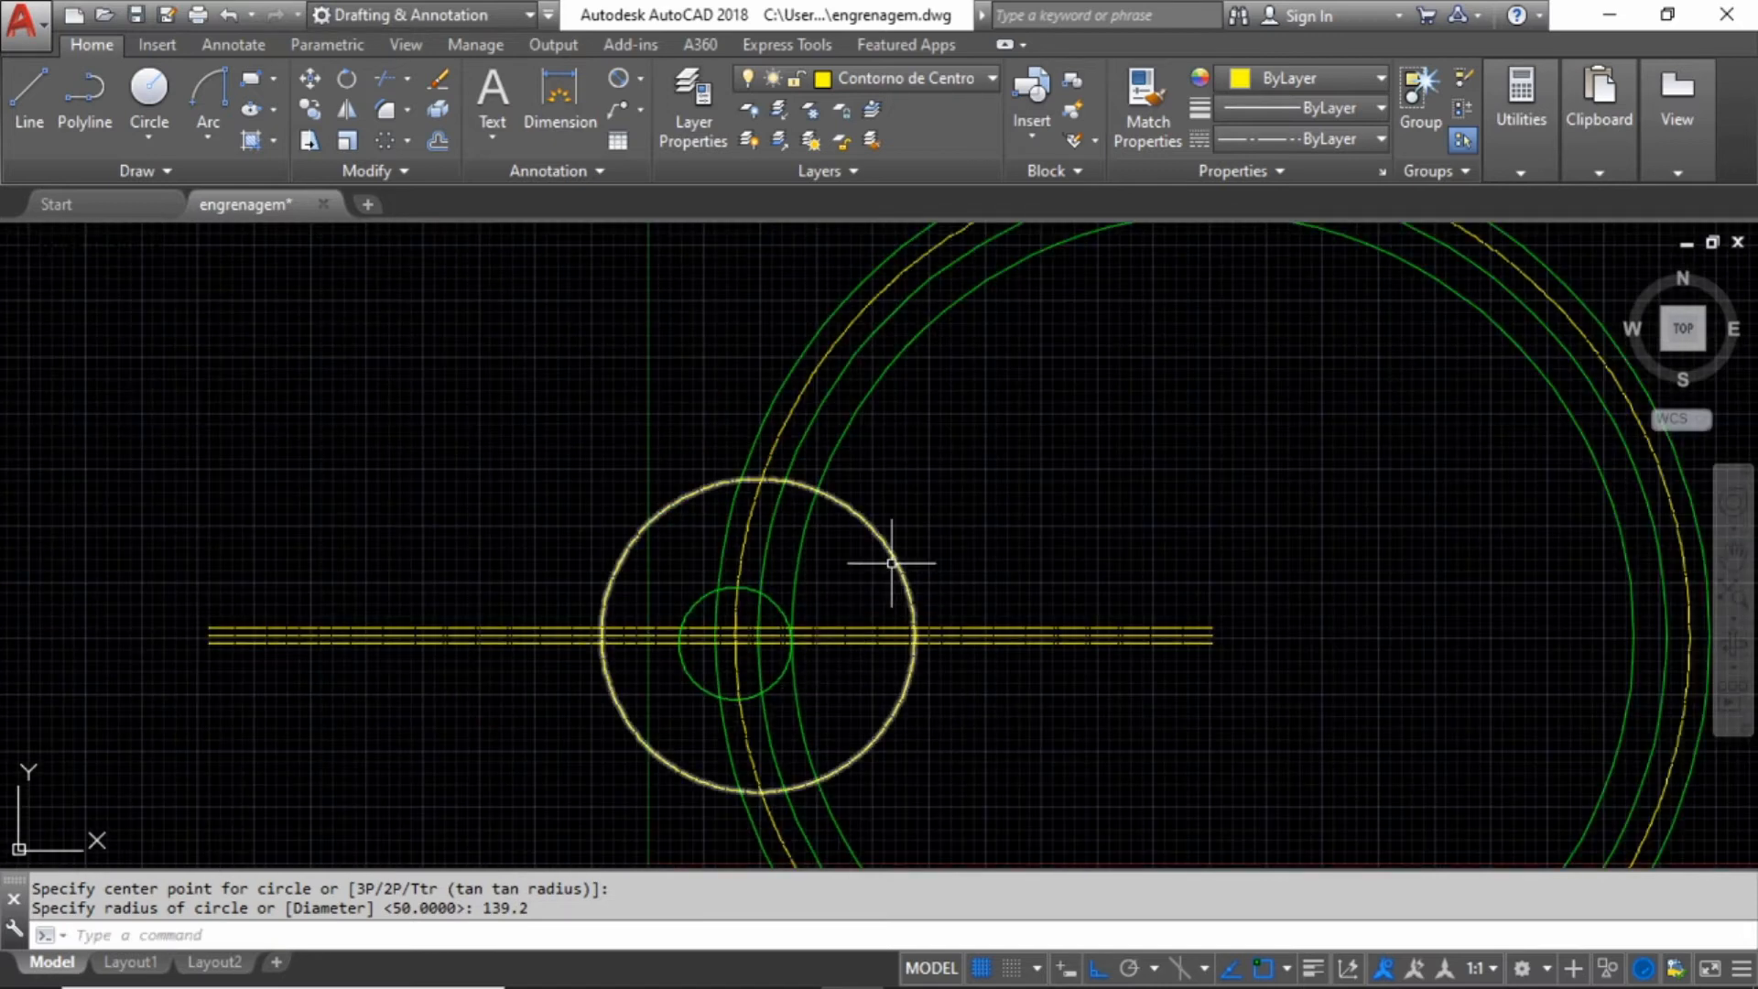
# - Draw a circle from the gear centre at the end of the centre line, with its radius reaching the near edge of the radius 139.2 circle
pyautogui.scroll(4, 862, 600)
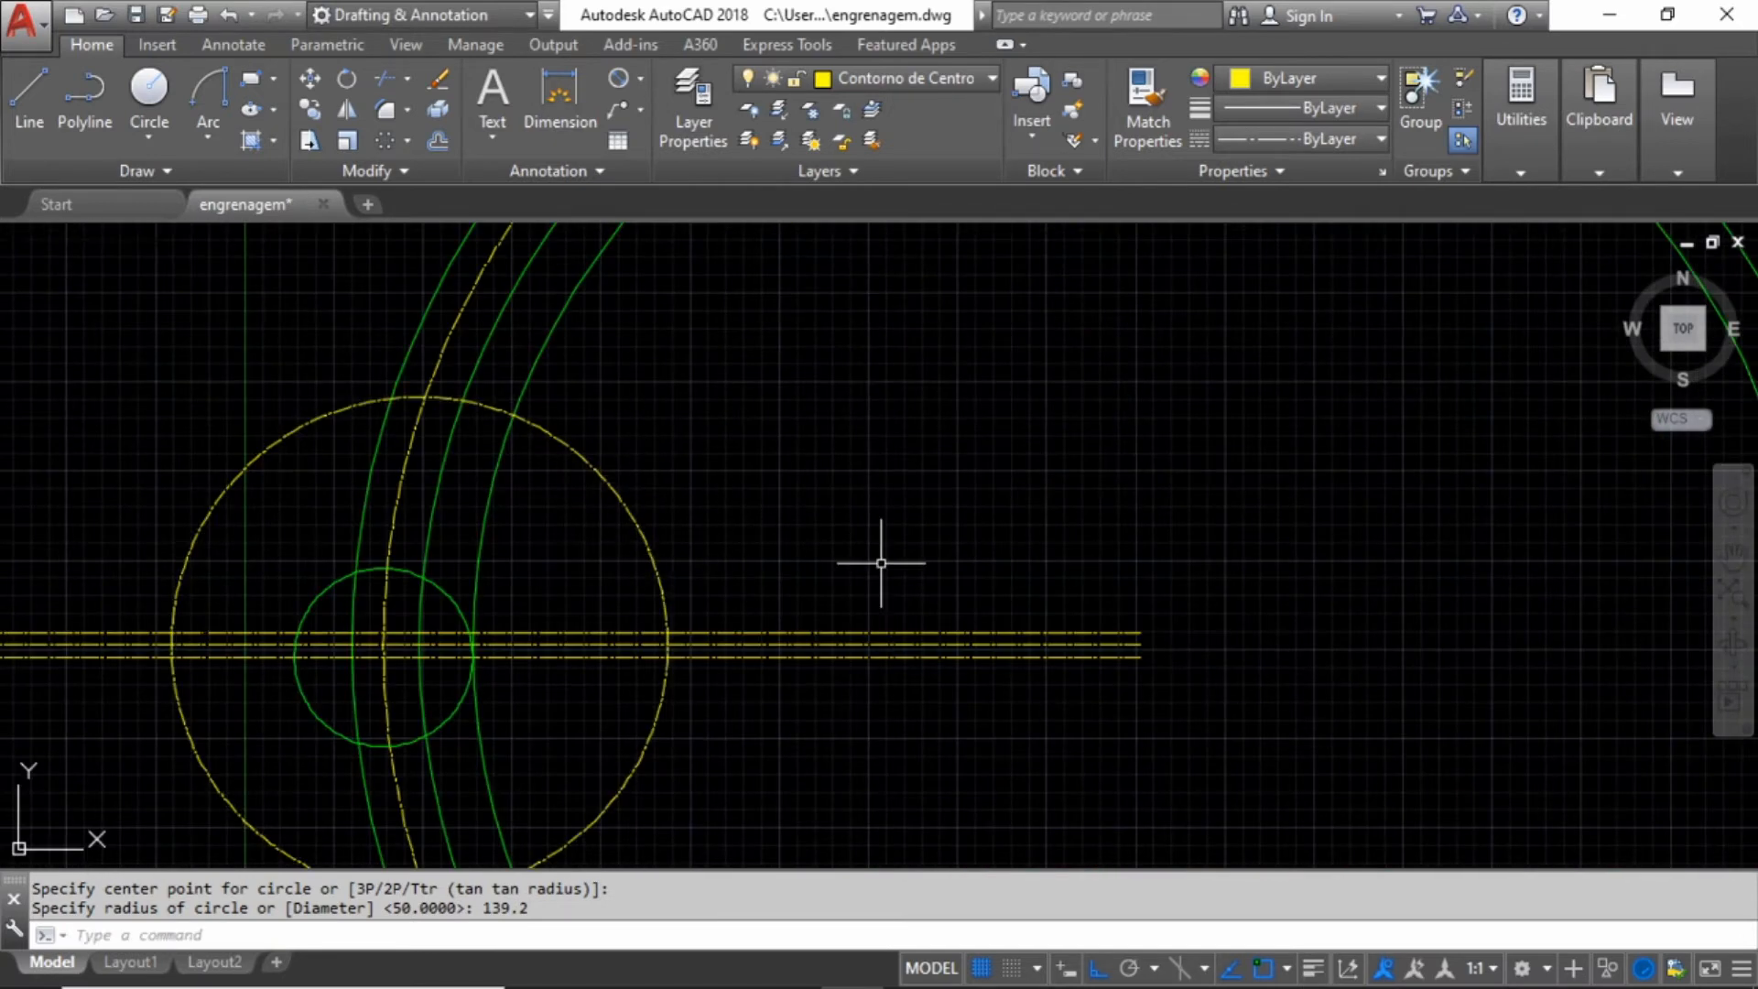
pyautogui.scroll(-2, 881, 563)
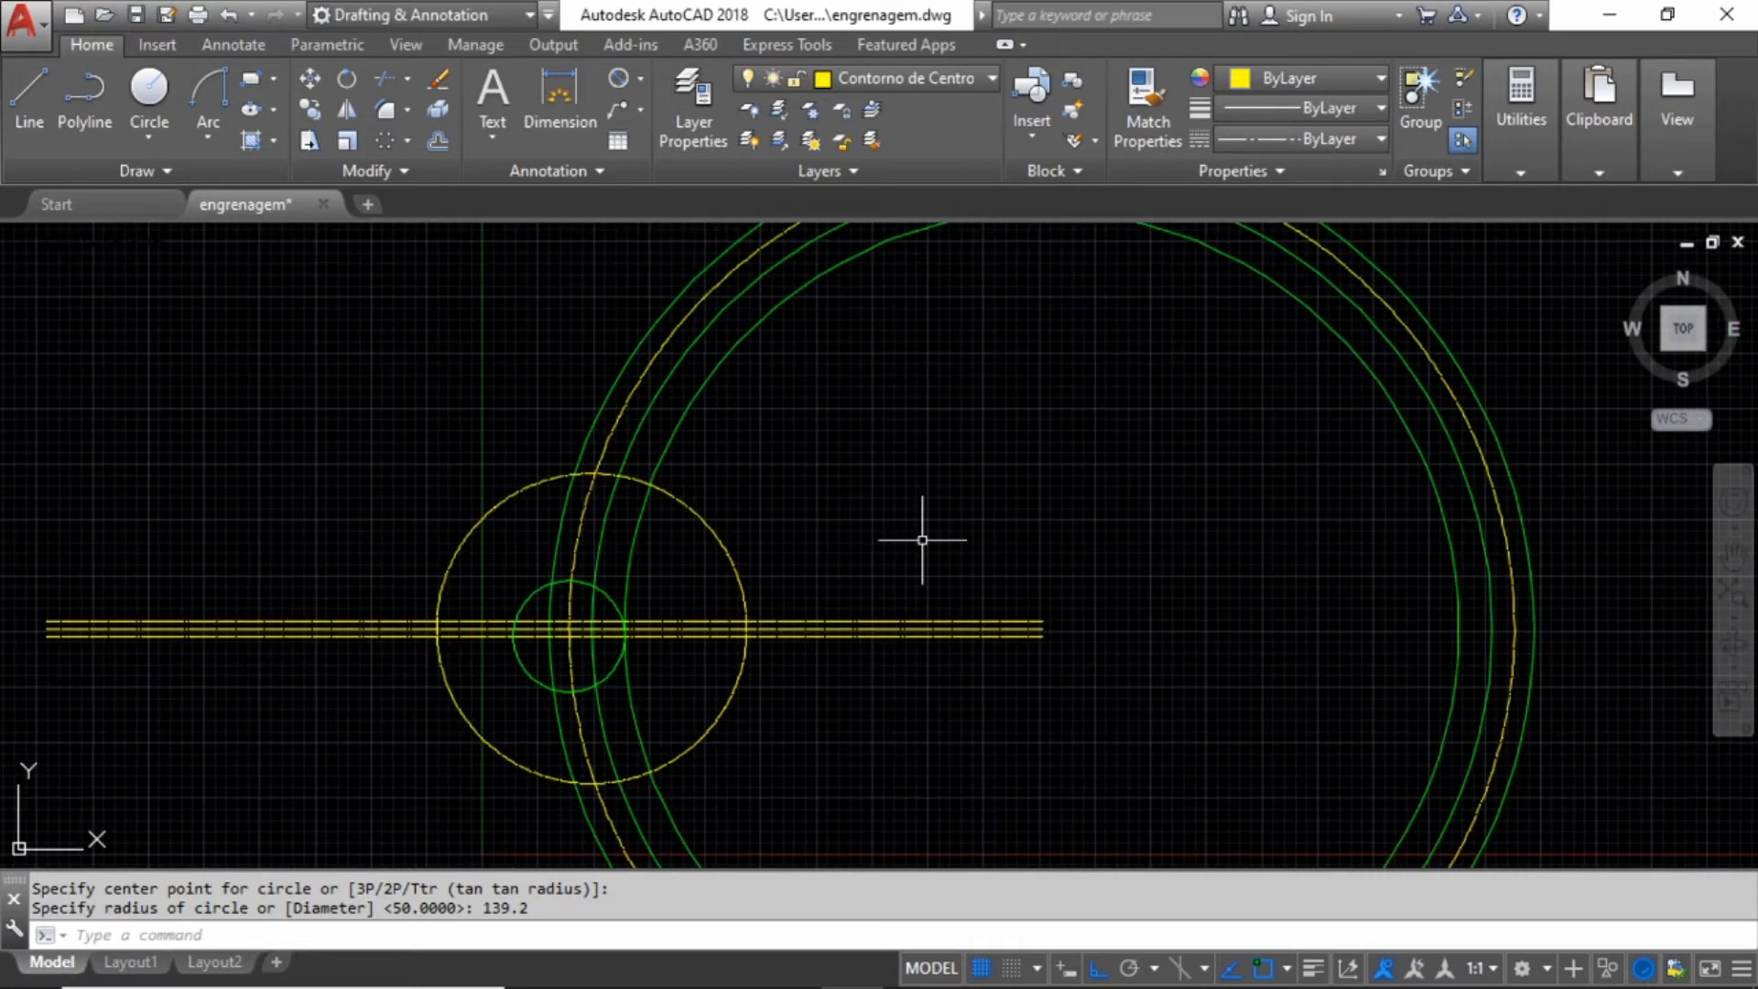
pyautogui.click(146, 90)
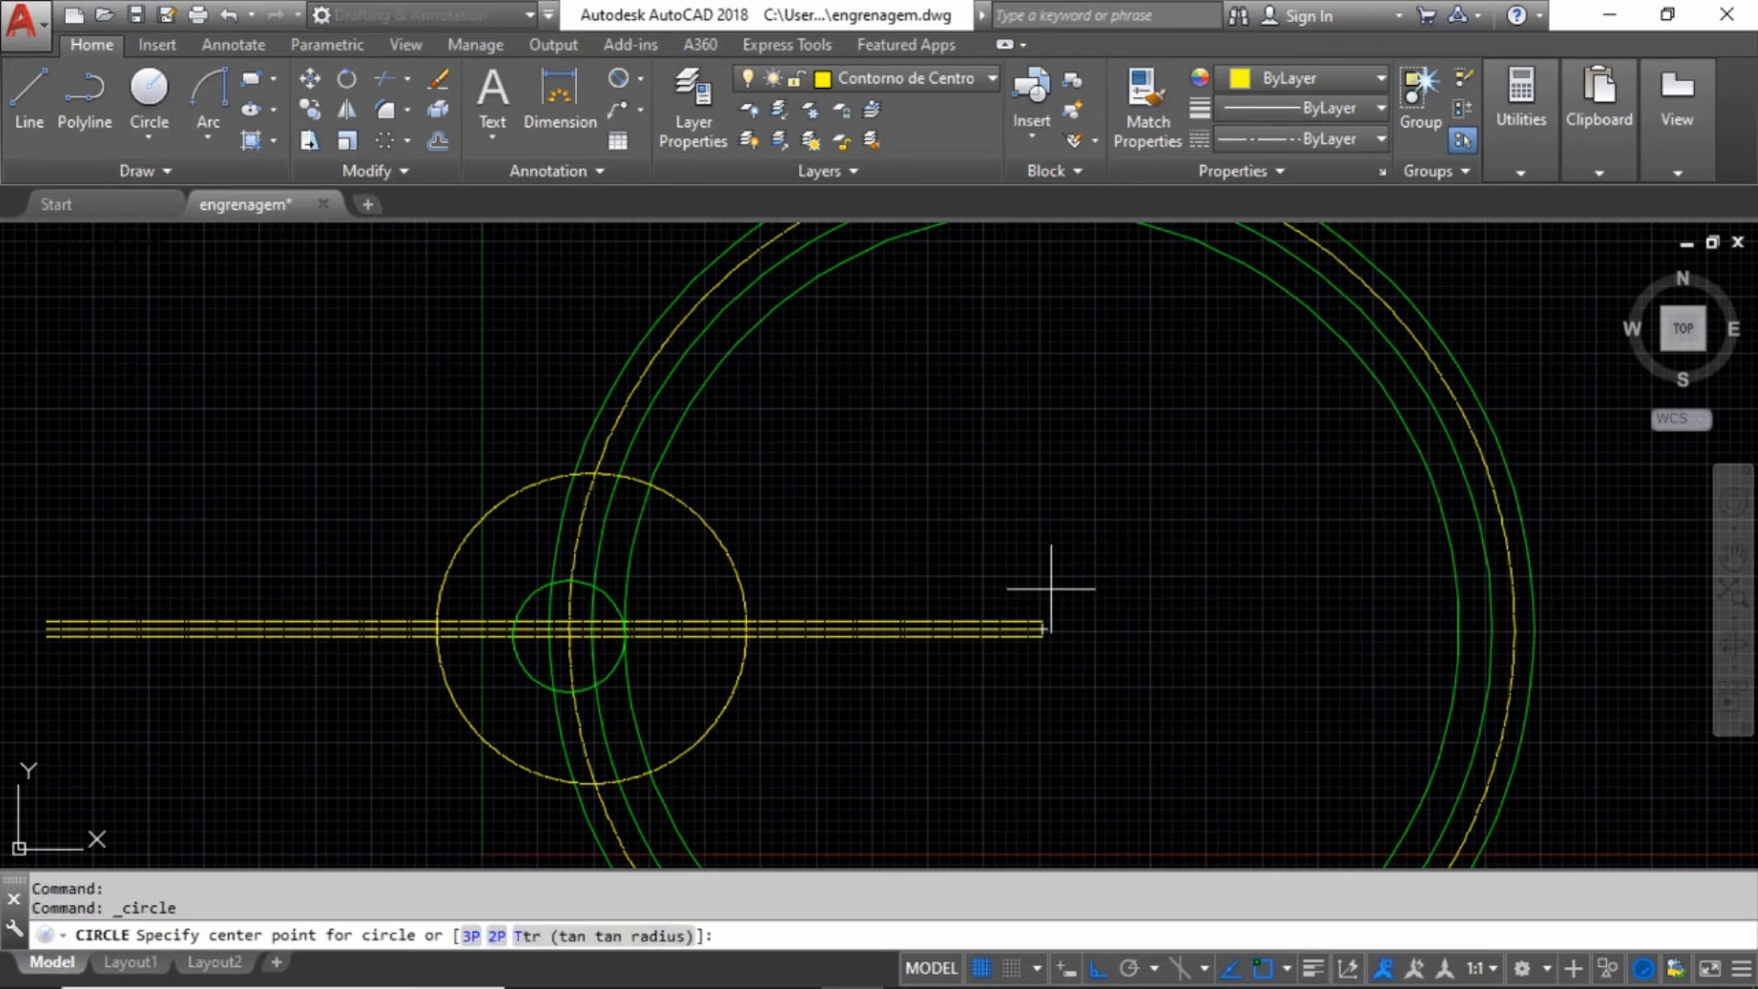
pyautogui.scroll(5, 1052, 620)
pyautogui.click(995, 677)
pyautogui.scroll(-4, 1185, 694)
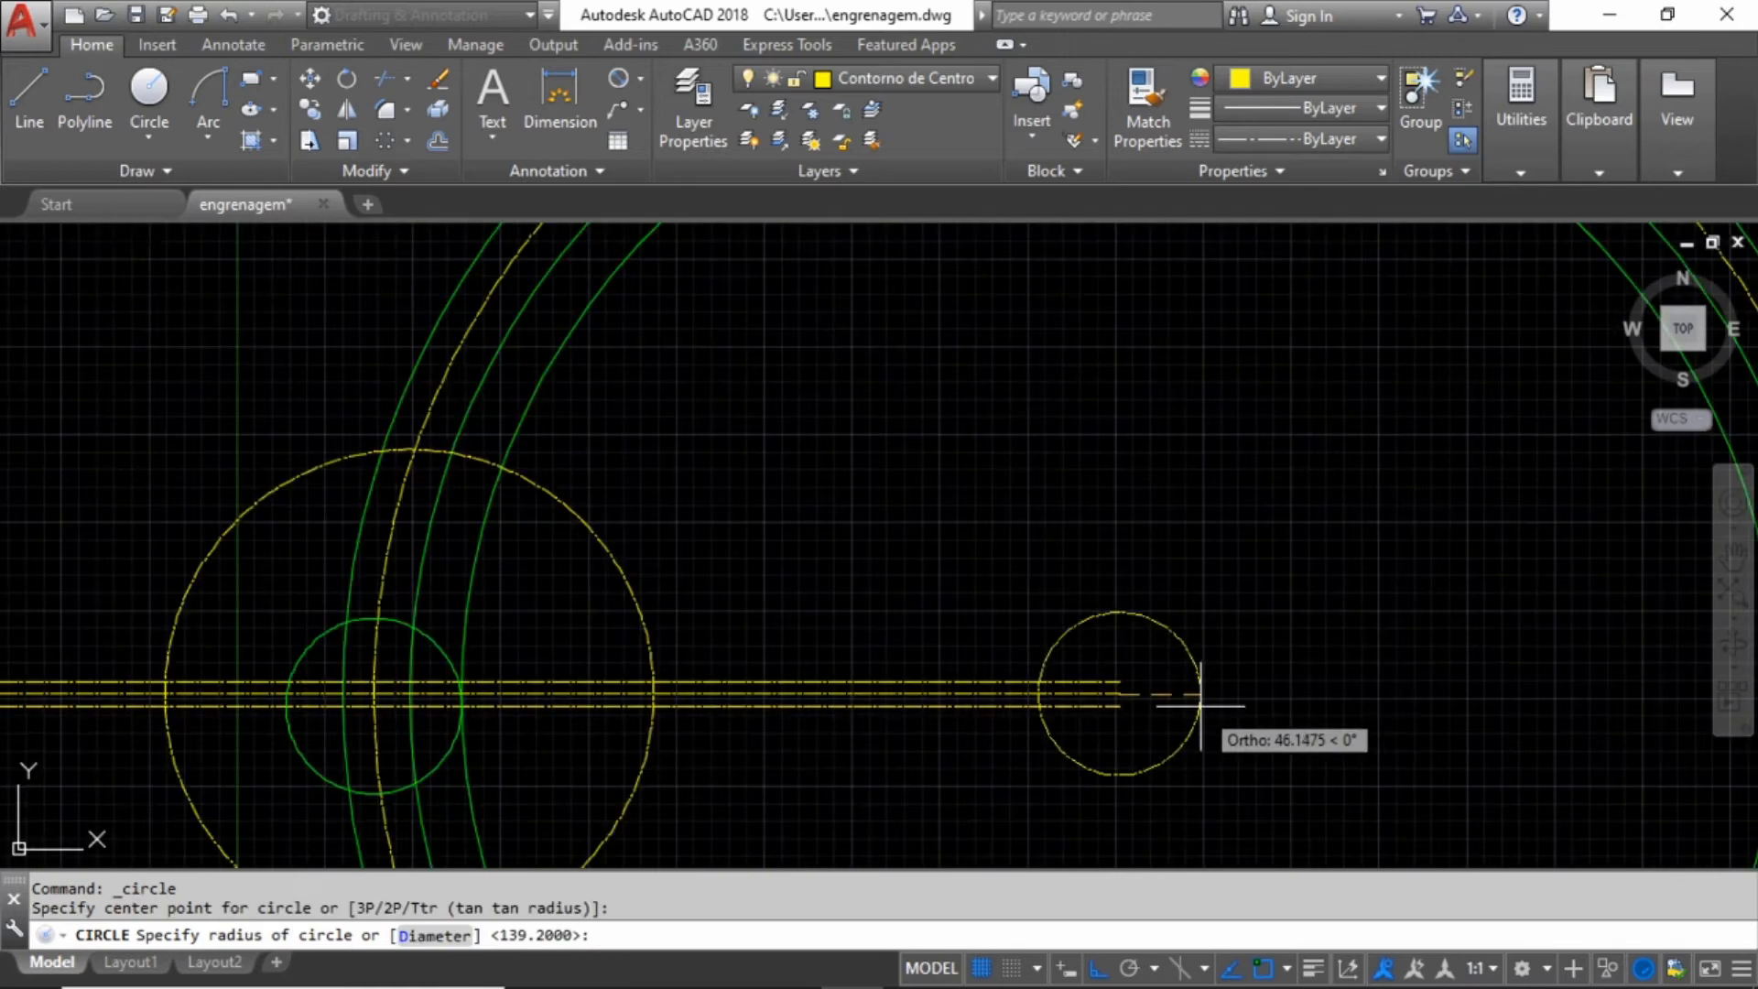
pyautogui.scroll(5, 668, 709)
pyautogui.scroll(-3, 856, 696)
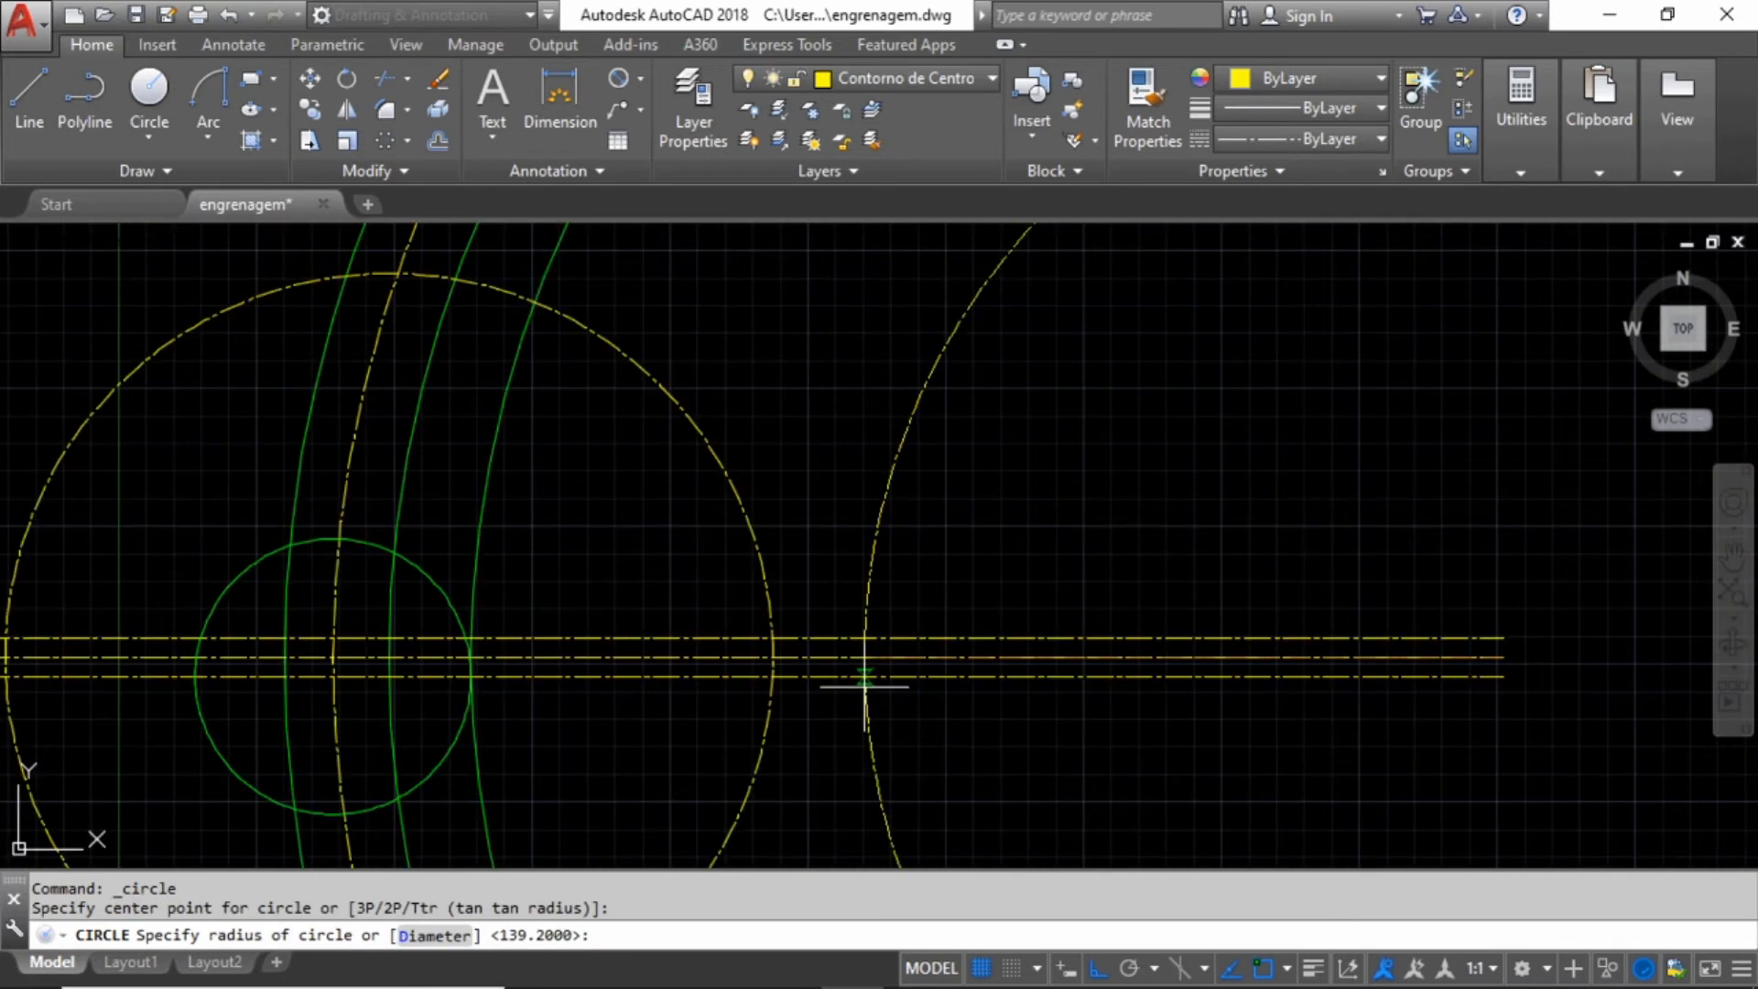
pyautogui.scroll(6, 786, 687)
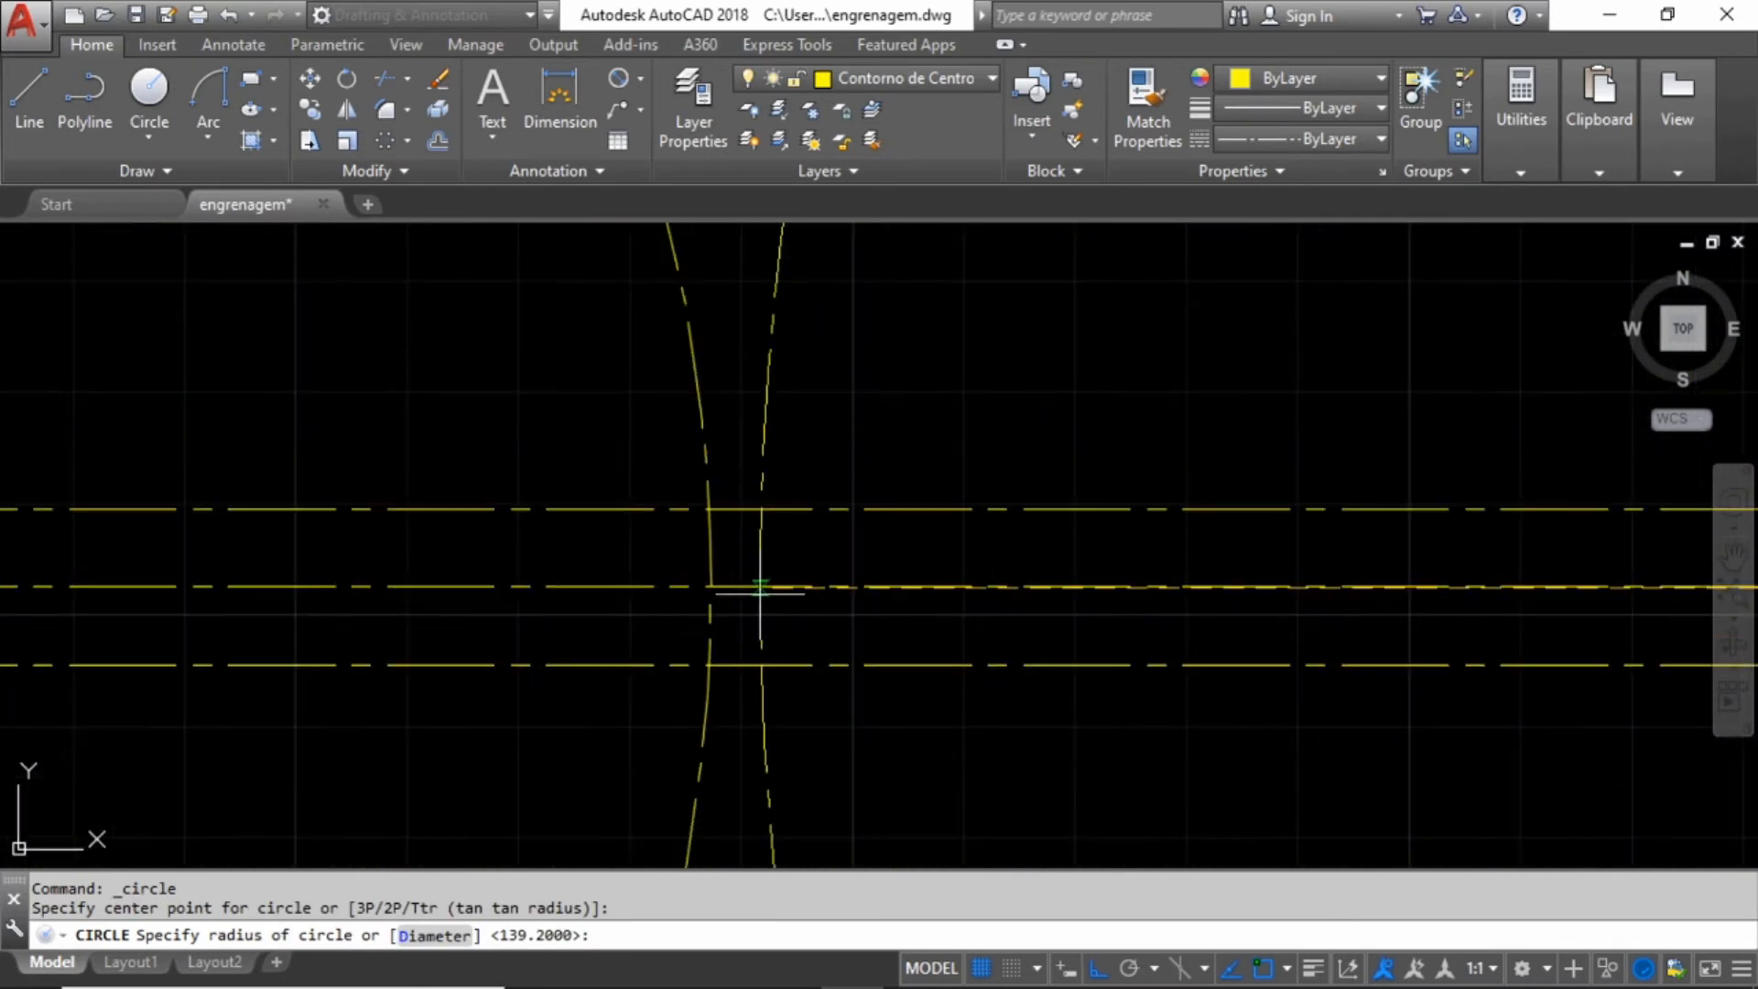
pyautogui.scroll(5, 756, 585)
pyautogui.scroll(-5, 813, 620)
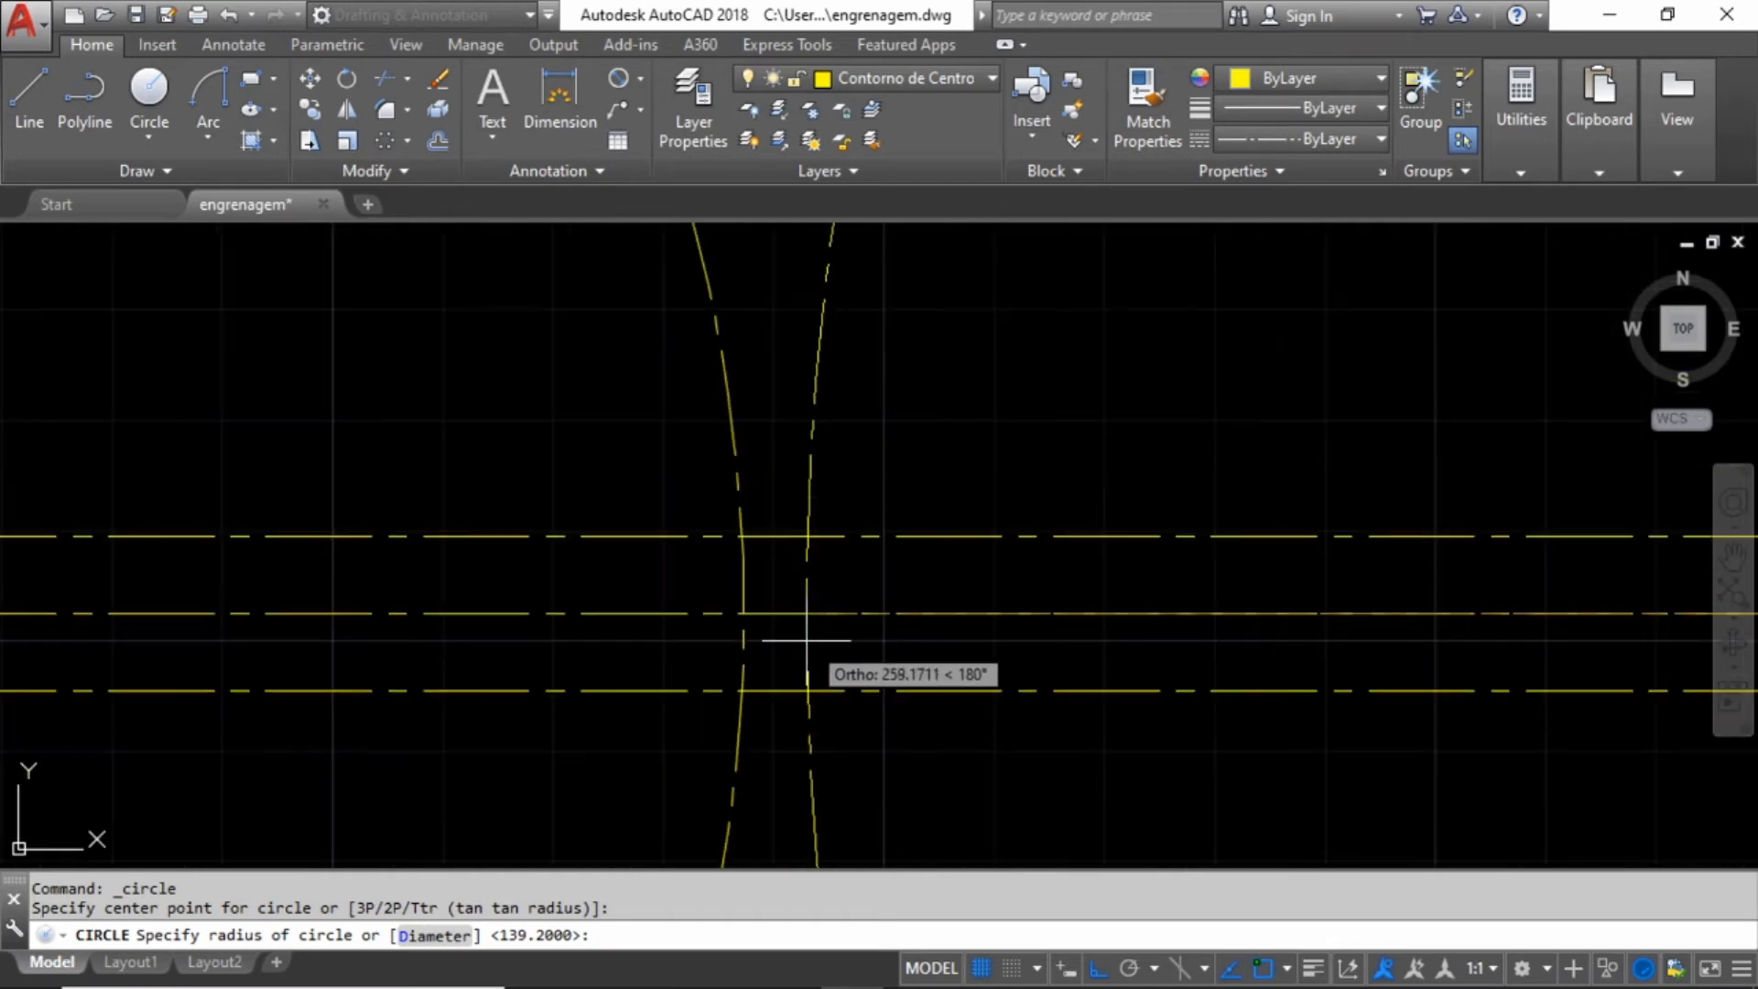
pyautogui.scroll(4, 779, 623)
pyautogui.click(636, 581)
pyautogui.scroll(-6, 1018, 608)
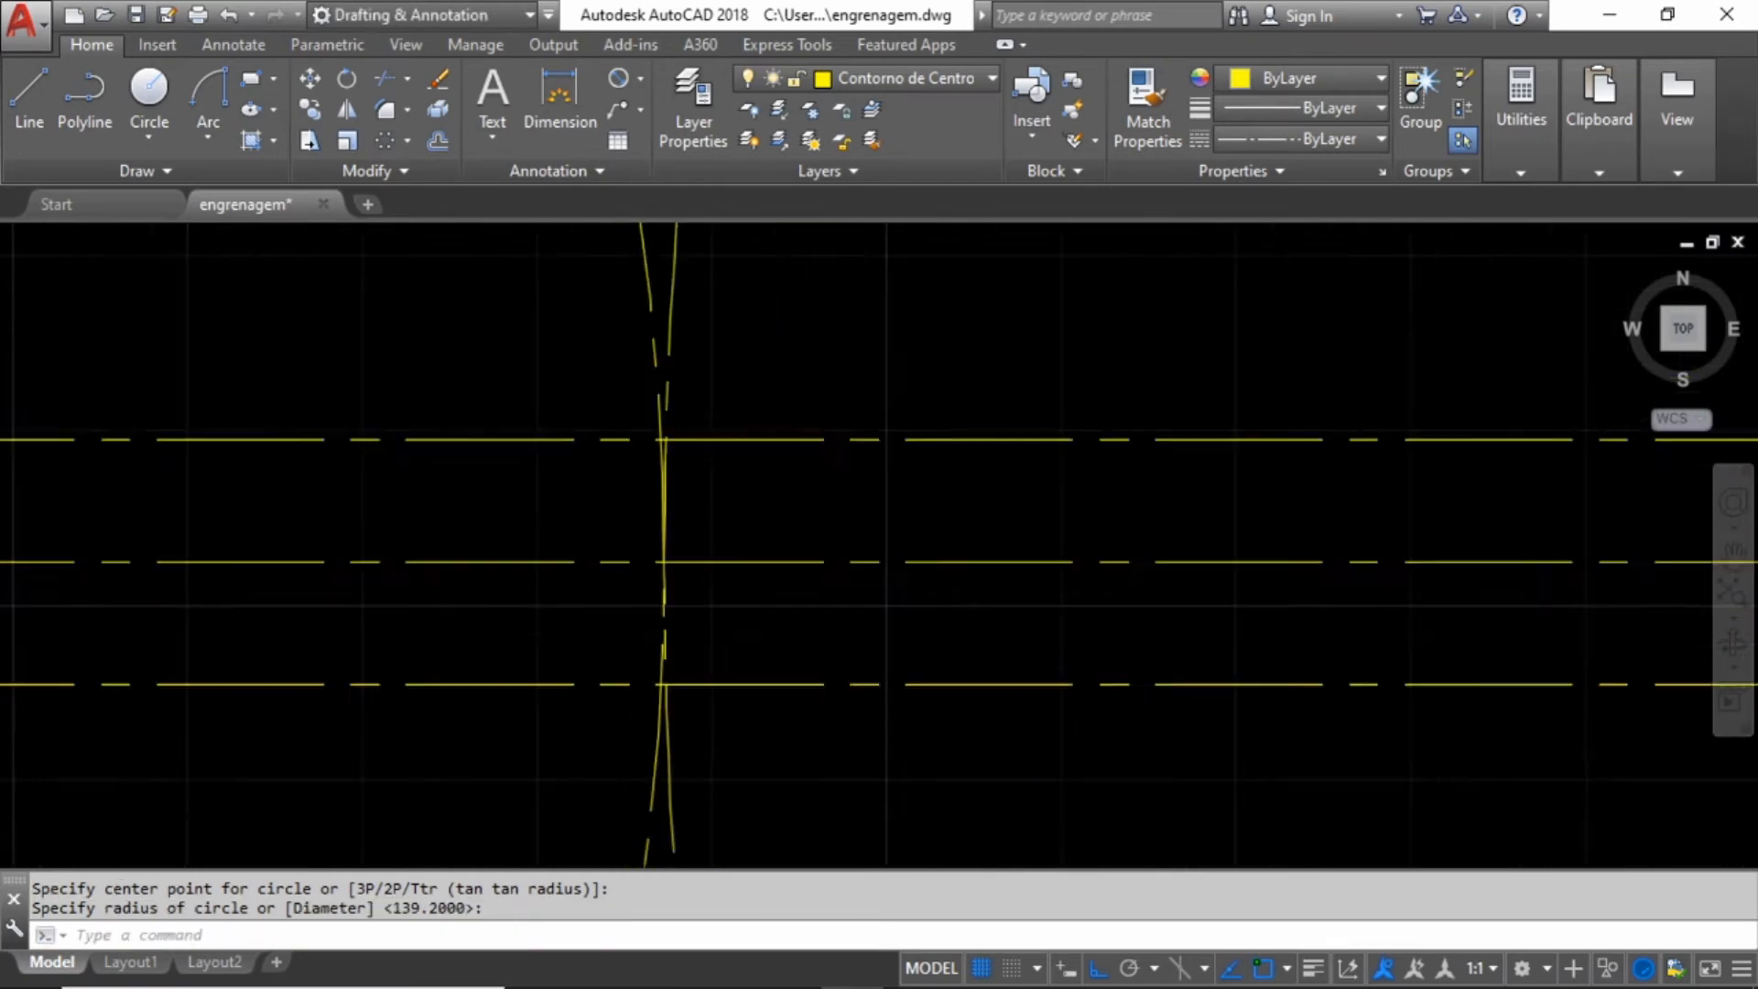
pyautogui.scroll(-4, 1018, 608)
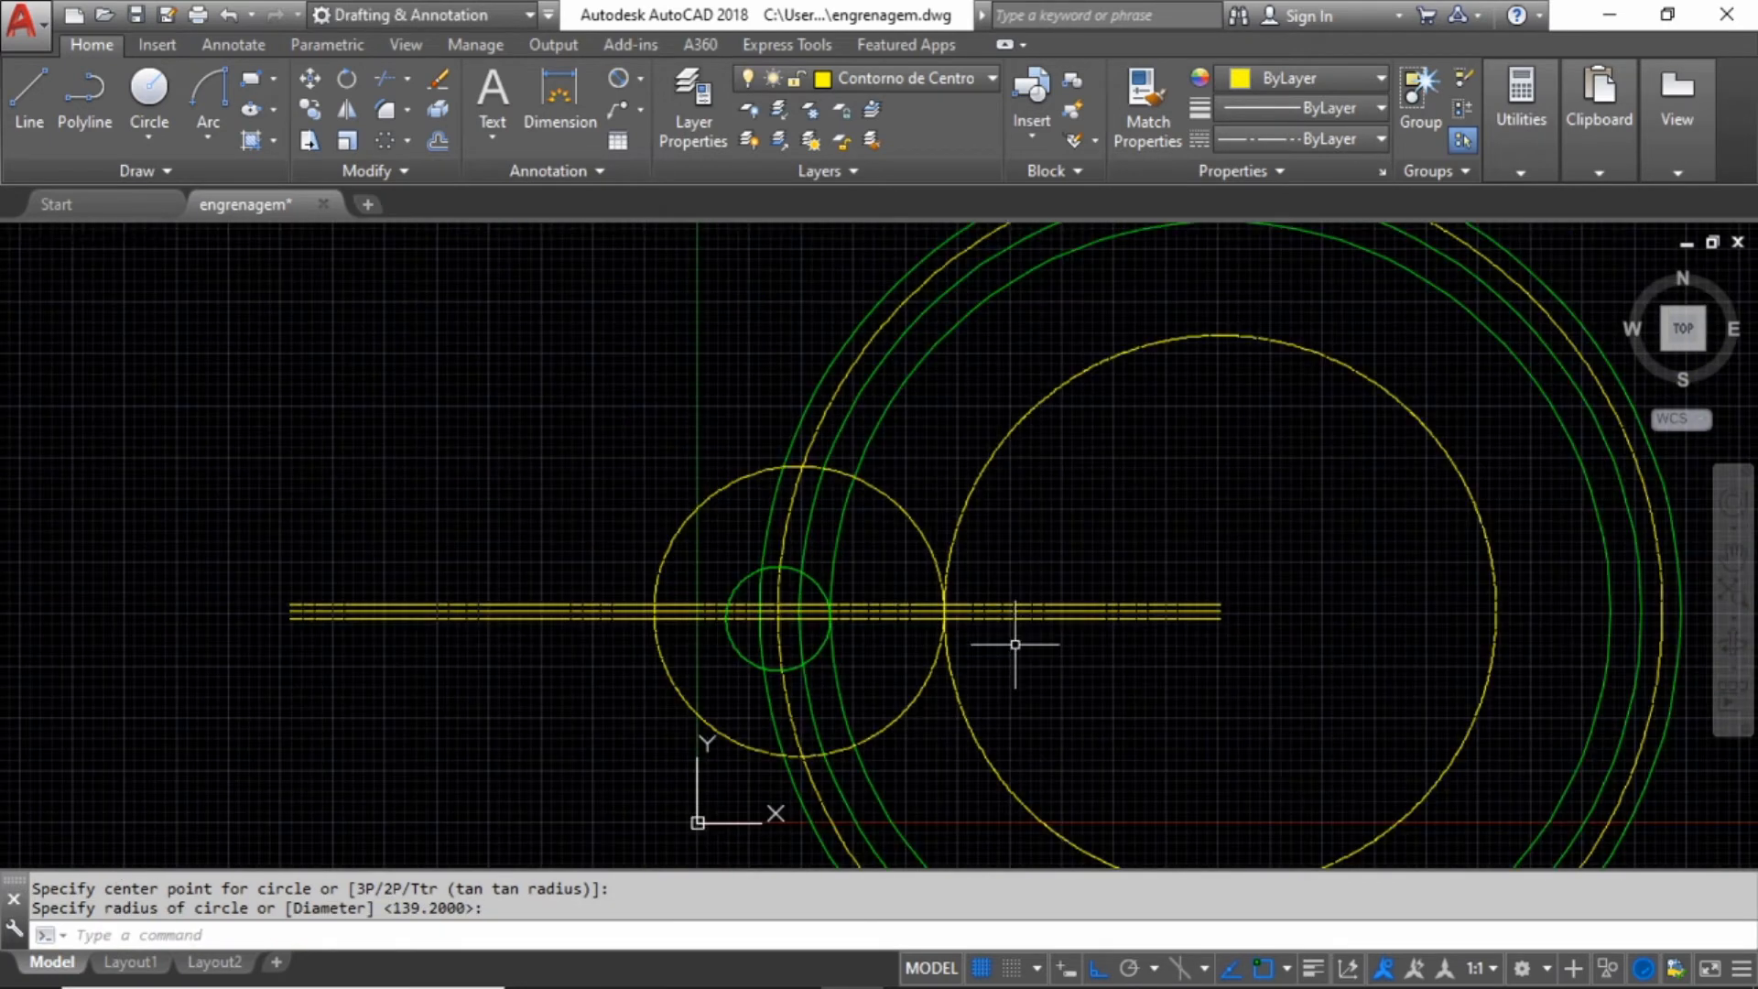
# - Delete the radius 139.2 circle centred on the construction diameter
pyautogui.click(897, 495)
pyautogui.click(884, 513)
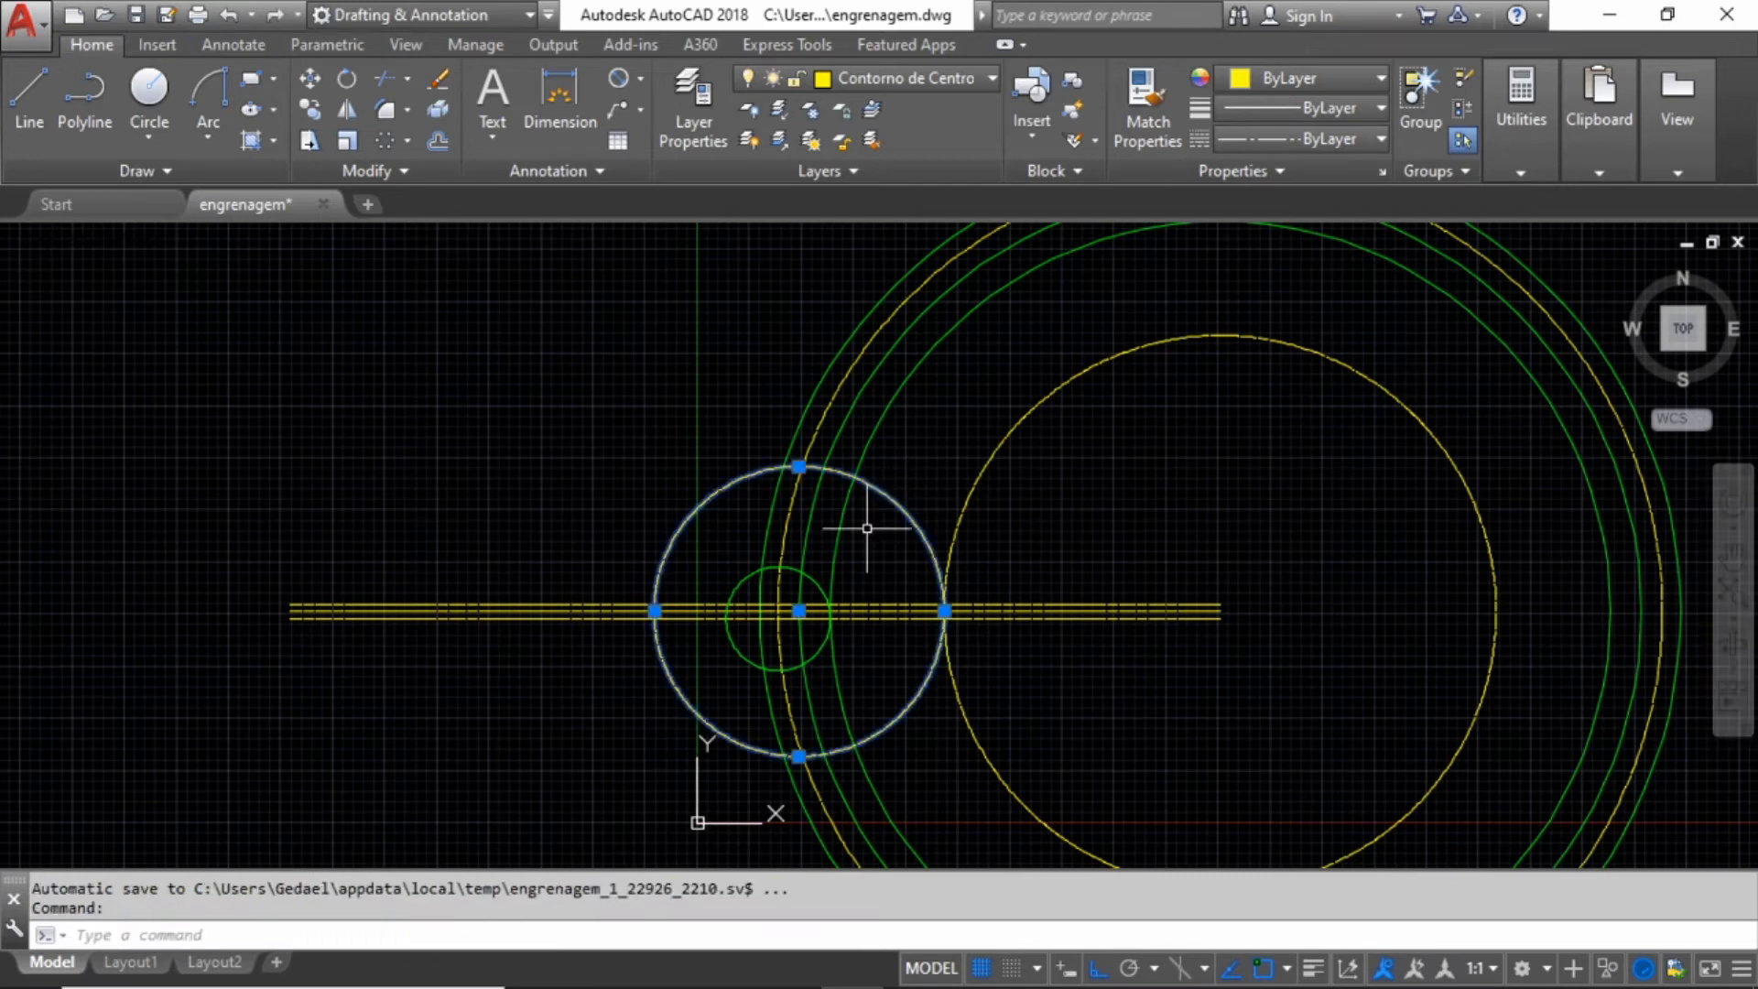
pyautogui.press('Delete')
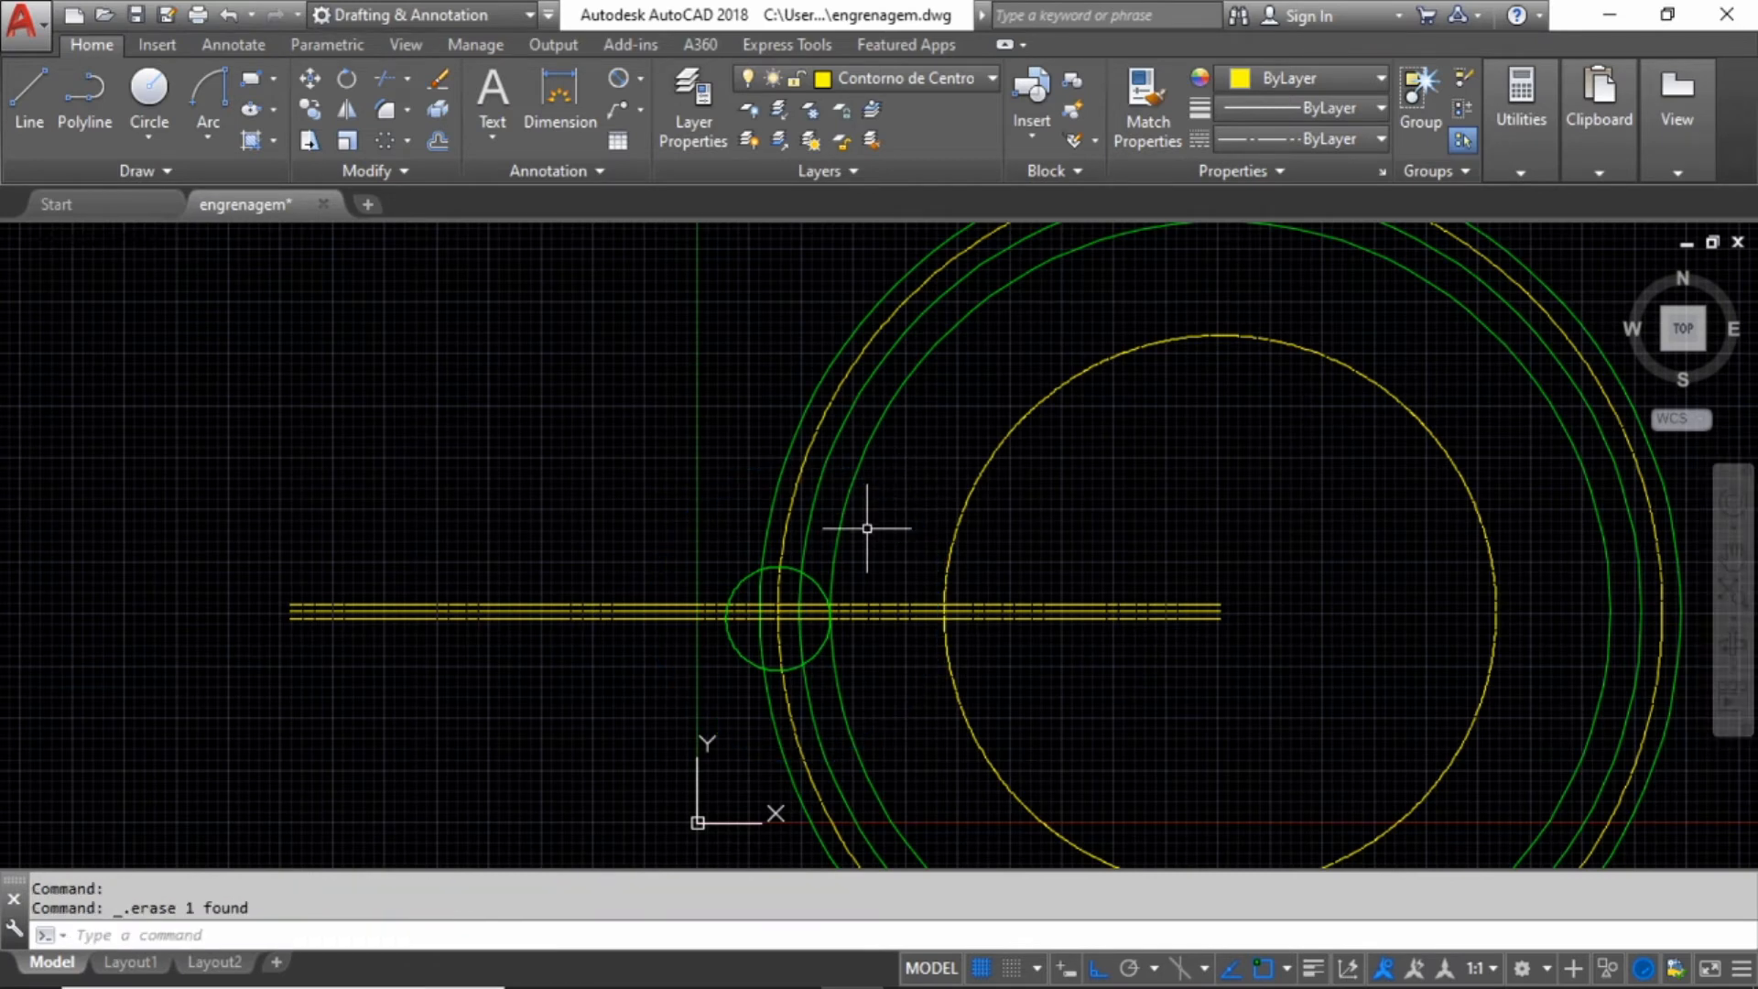
# - Draw a Tan, Tan, Radius circle of radius 139.2 below the centre lines, tangent to the radius 50 circle and the inner construction circle
pyautogui.scroll(-3, 699, 549)
pyautogui.scroll(5, 821, 657)
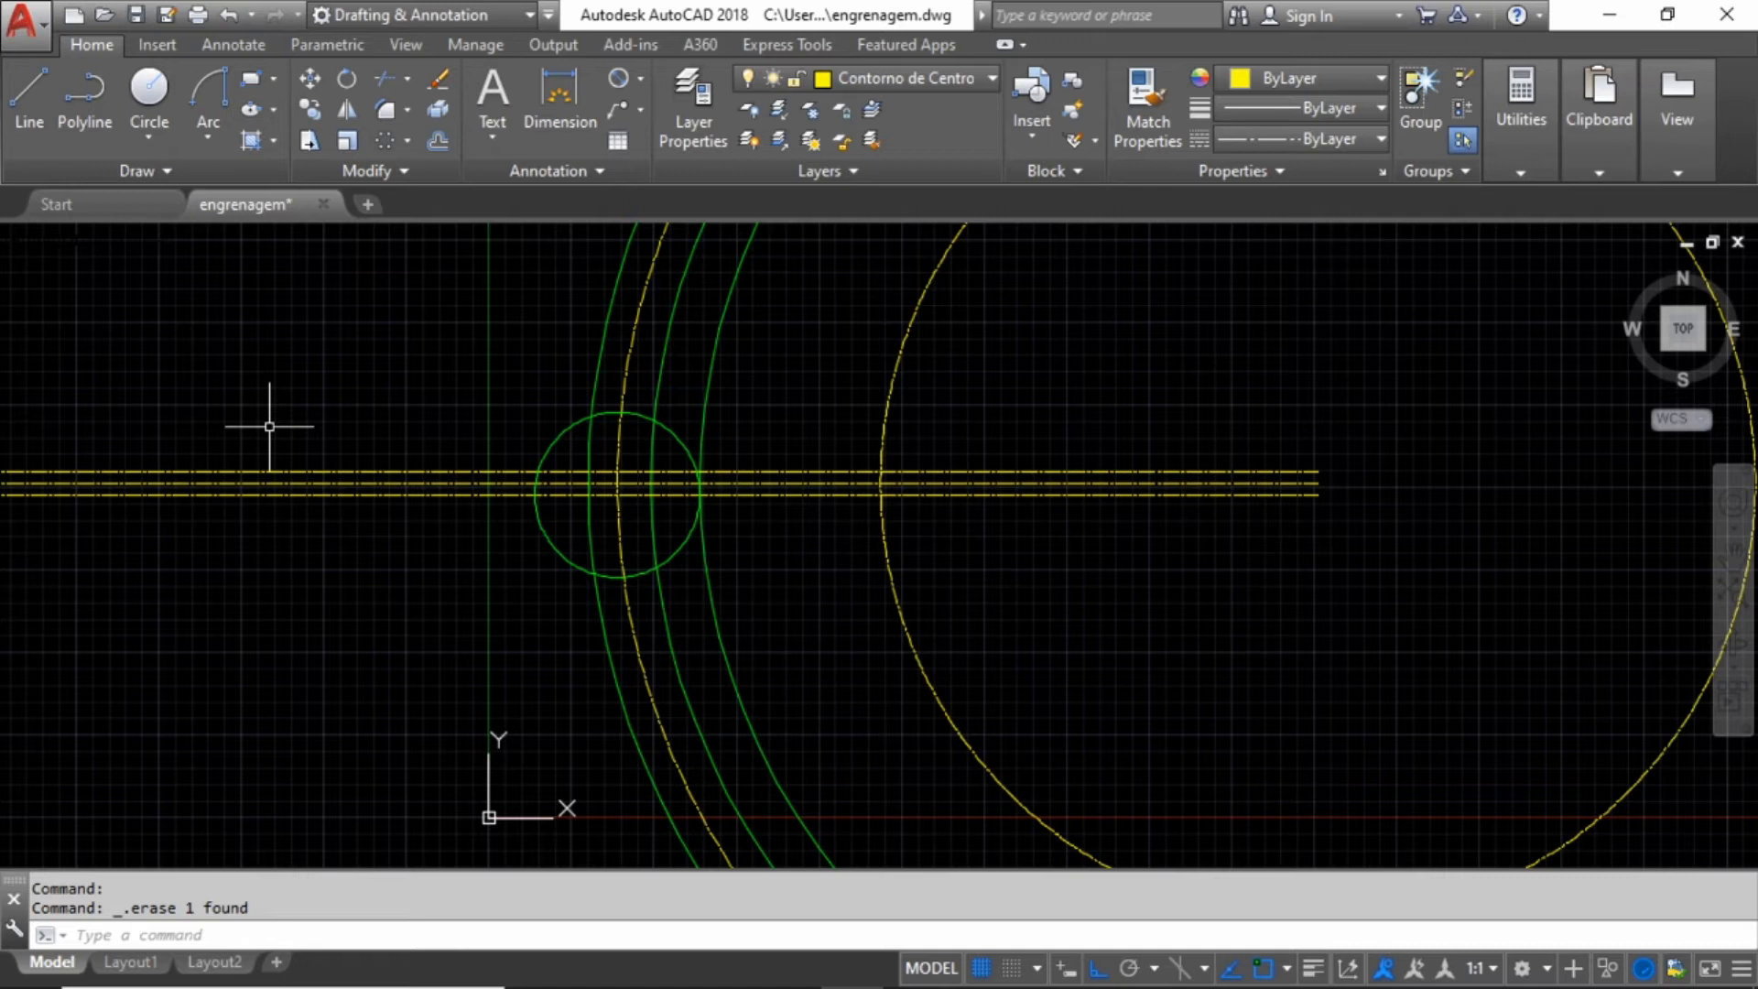
pyautogui.click(148, 137)
pyautogui.click(298, 99)
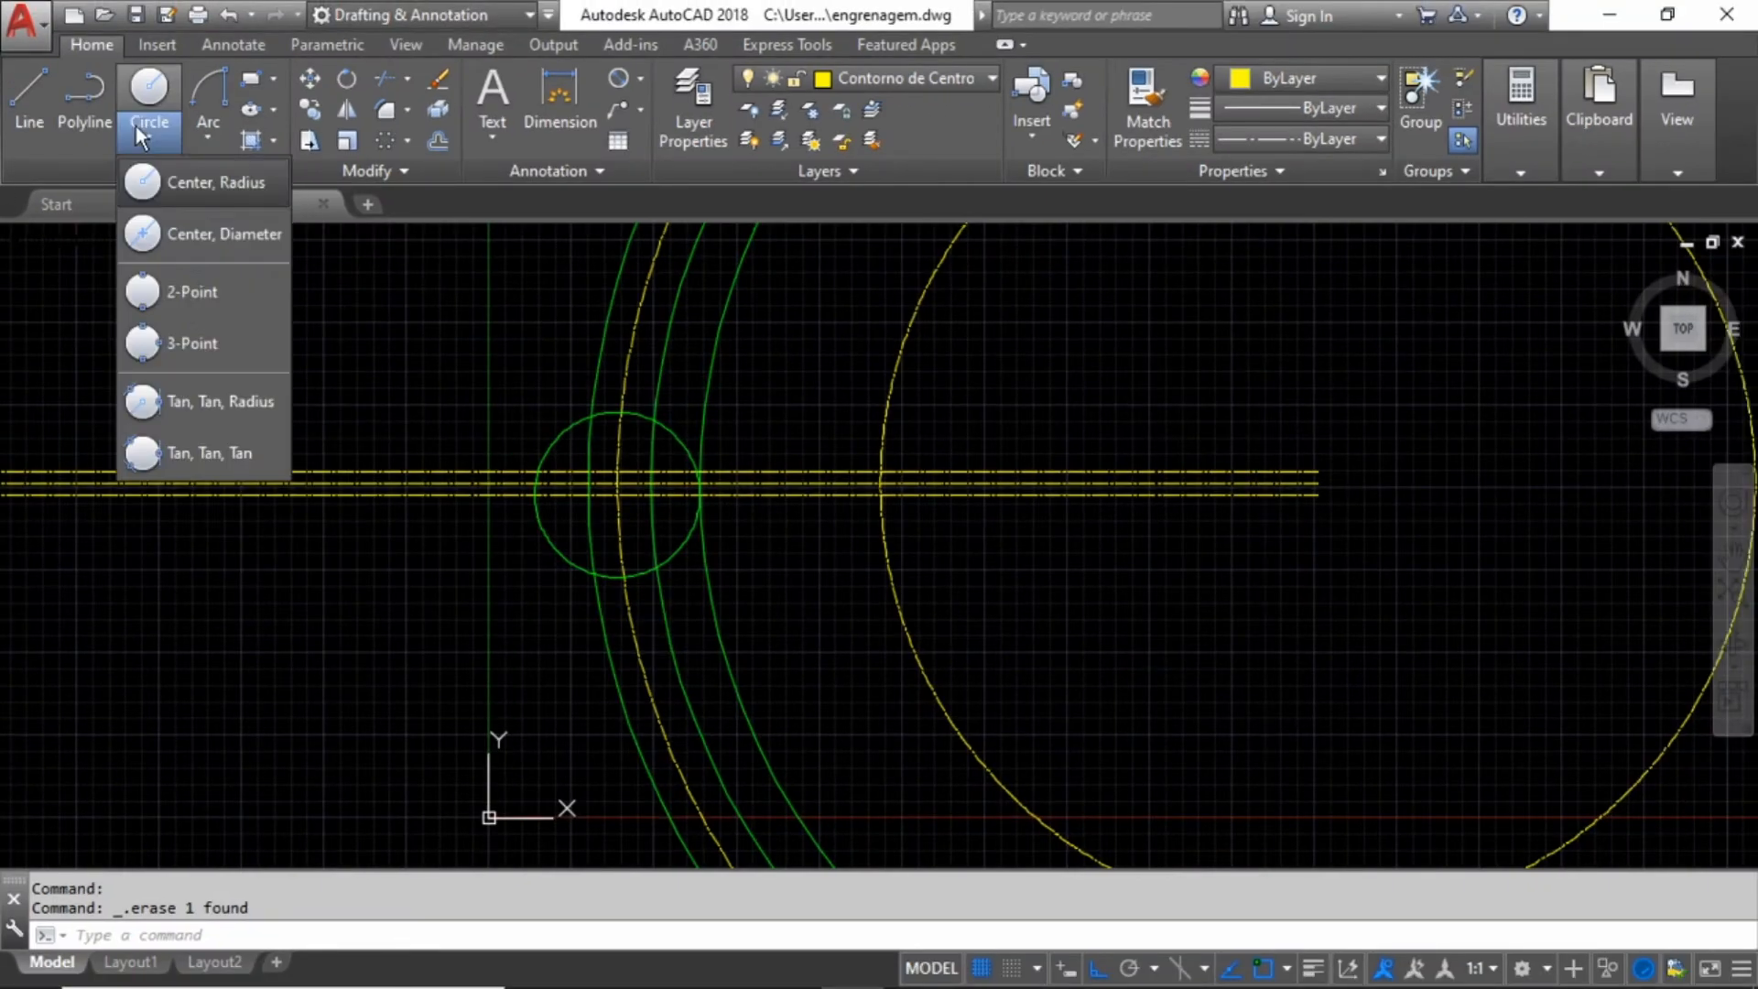
pyautogui.click(200, 401)
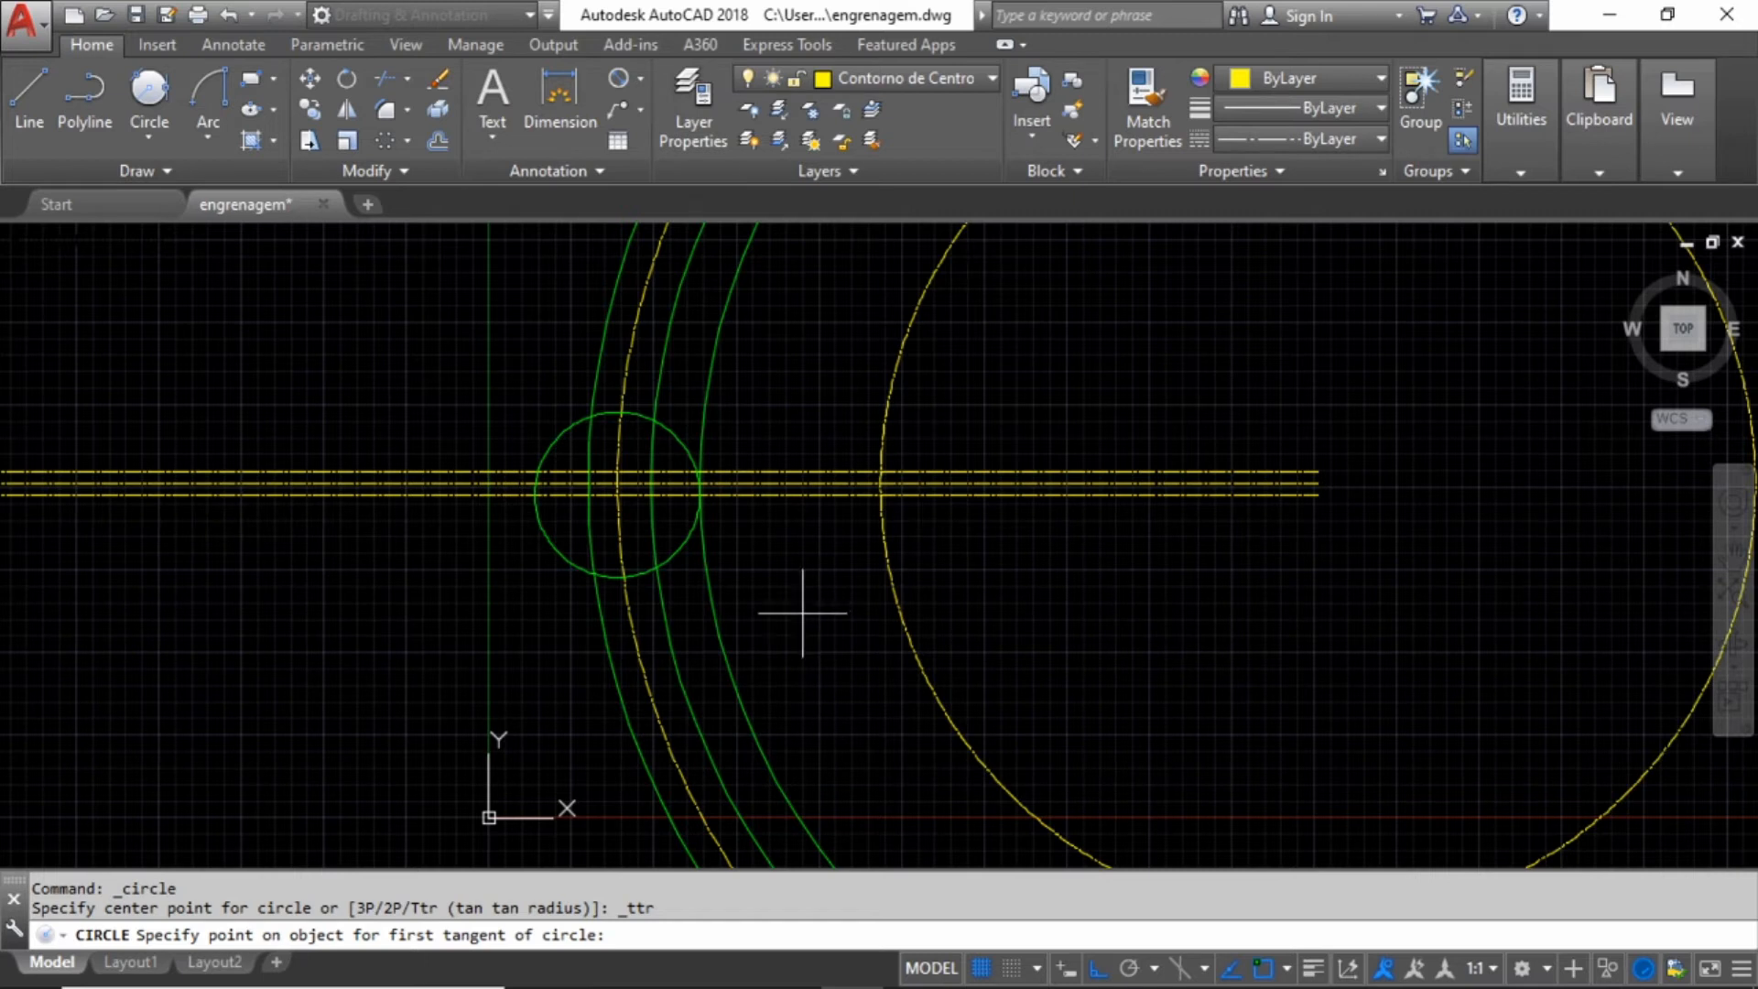
pyautogui.click(673, 563)
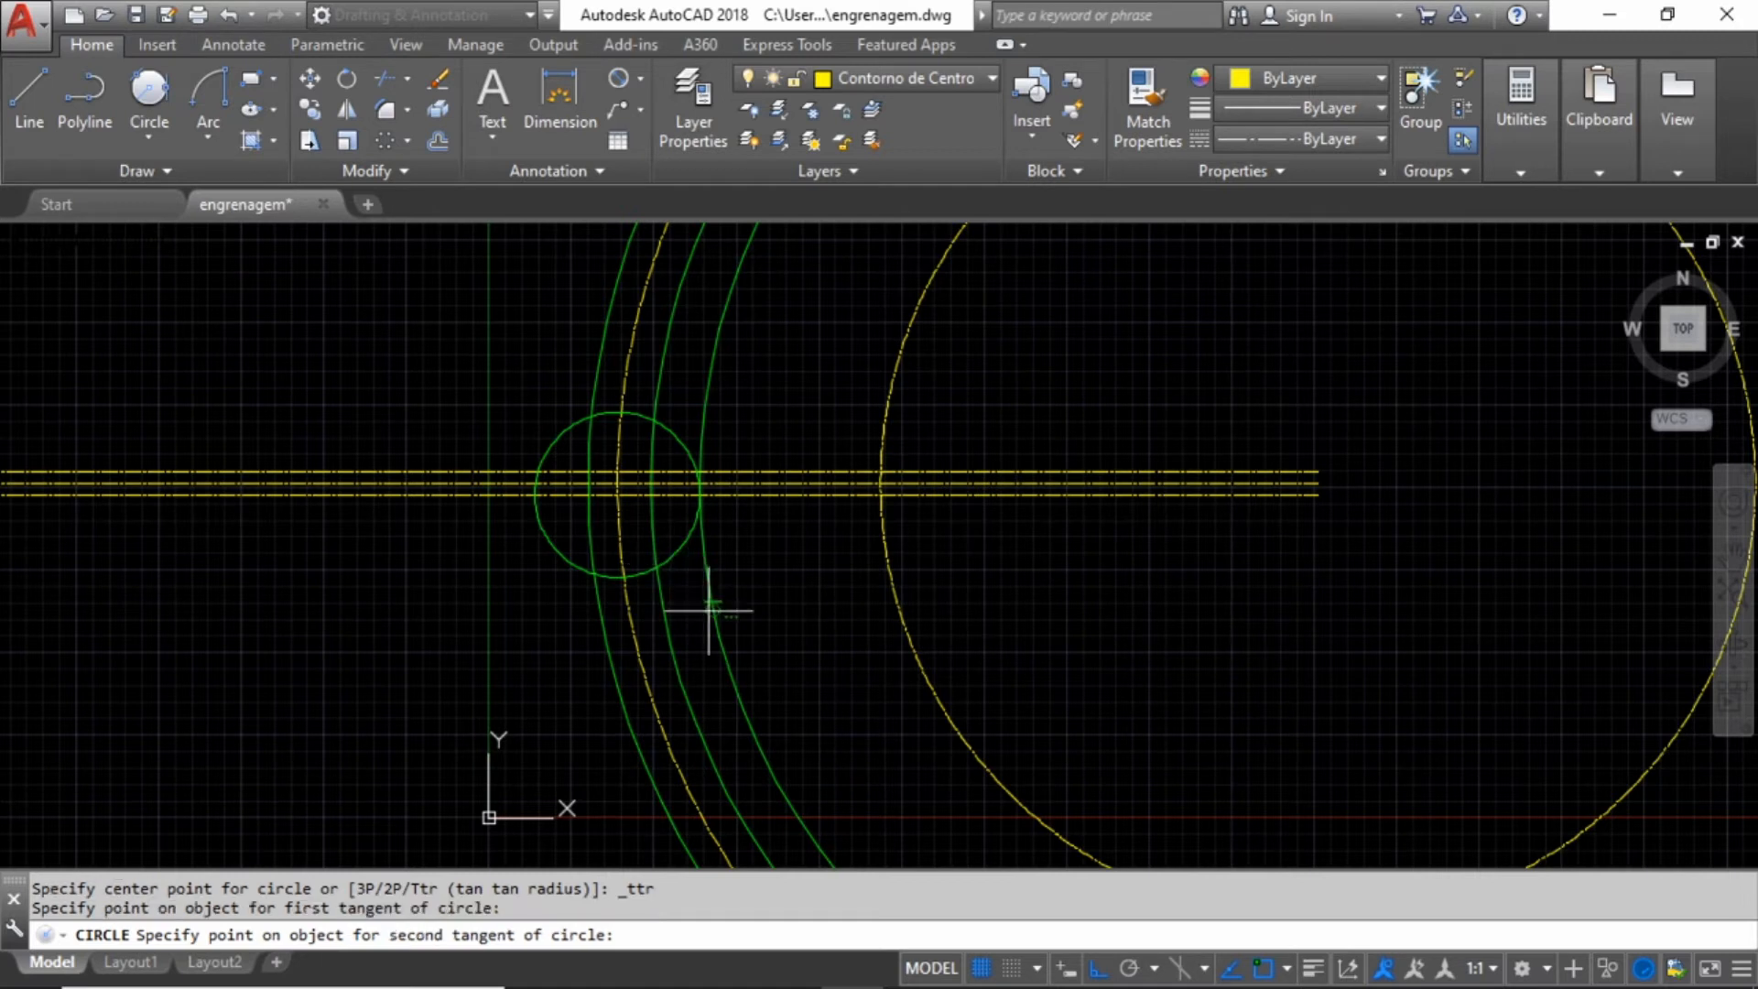
pyautogui.click(893, 582)
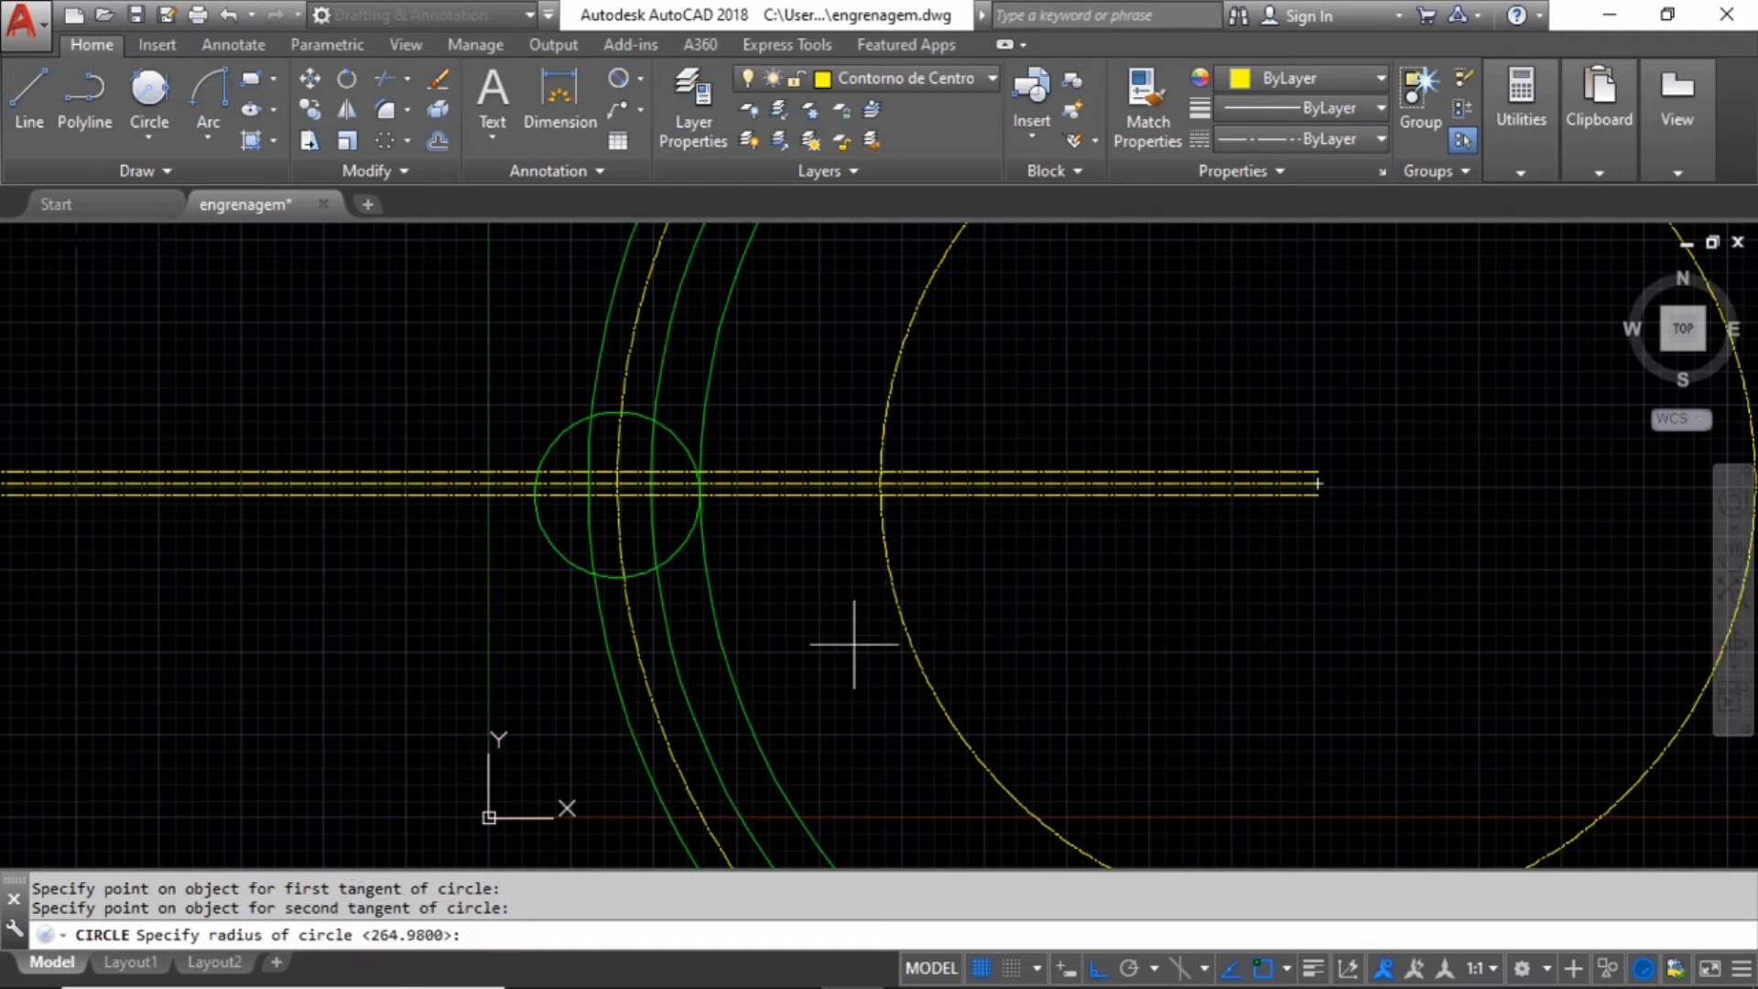
pyautogui.hotkey('alt', 'Tab')
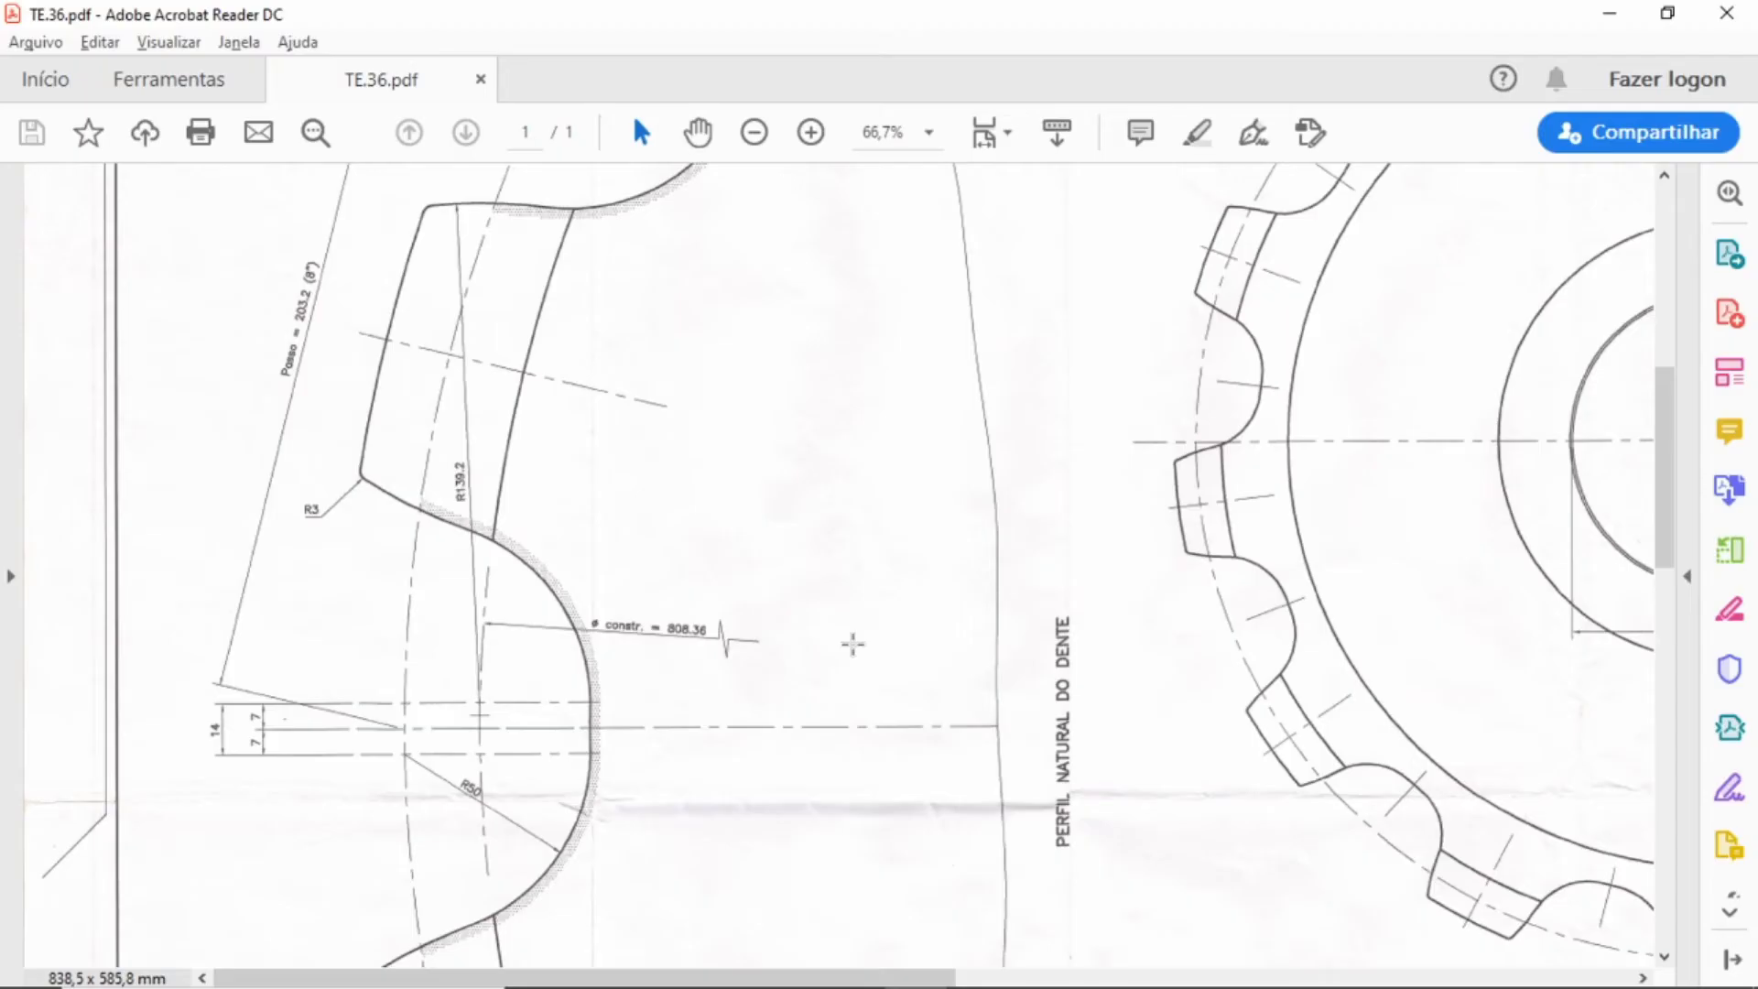
pyautogui.hotkey('alt', 'Tab')
pyautogui.write('1')
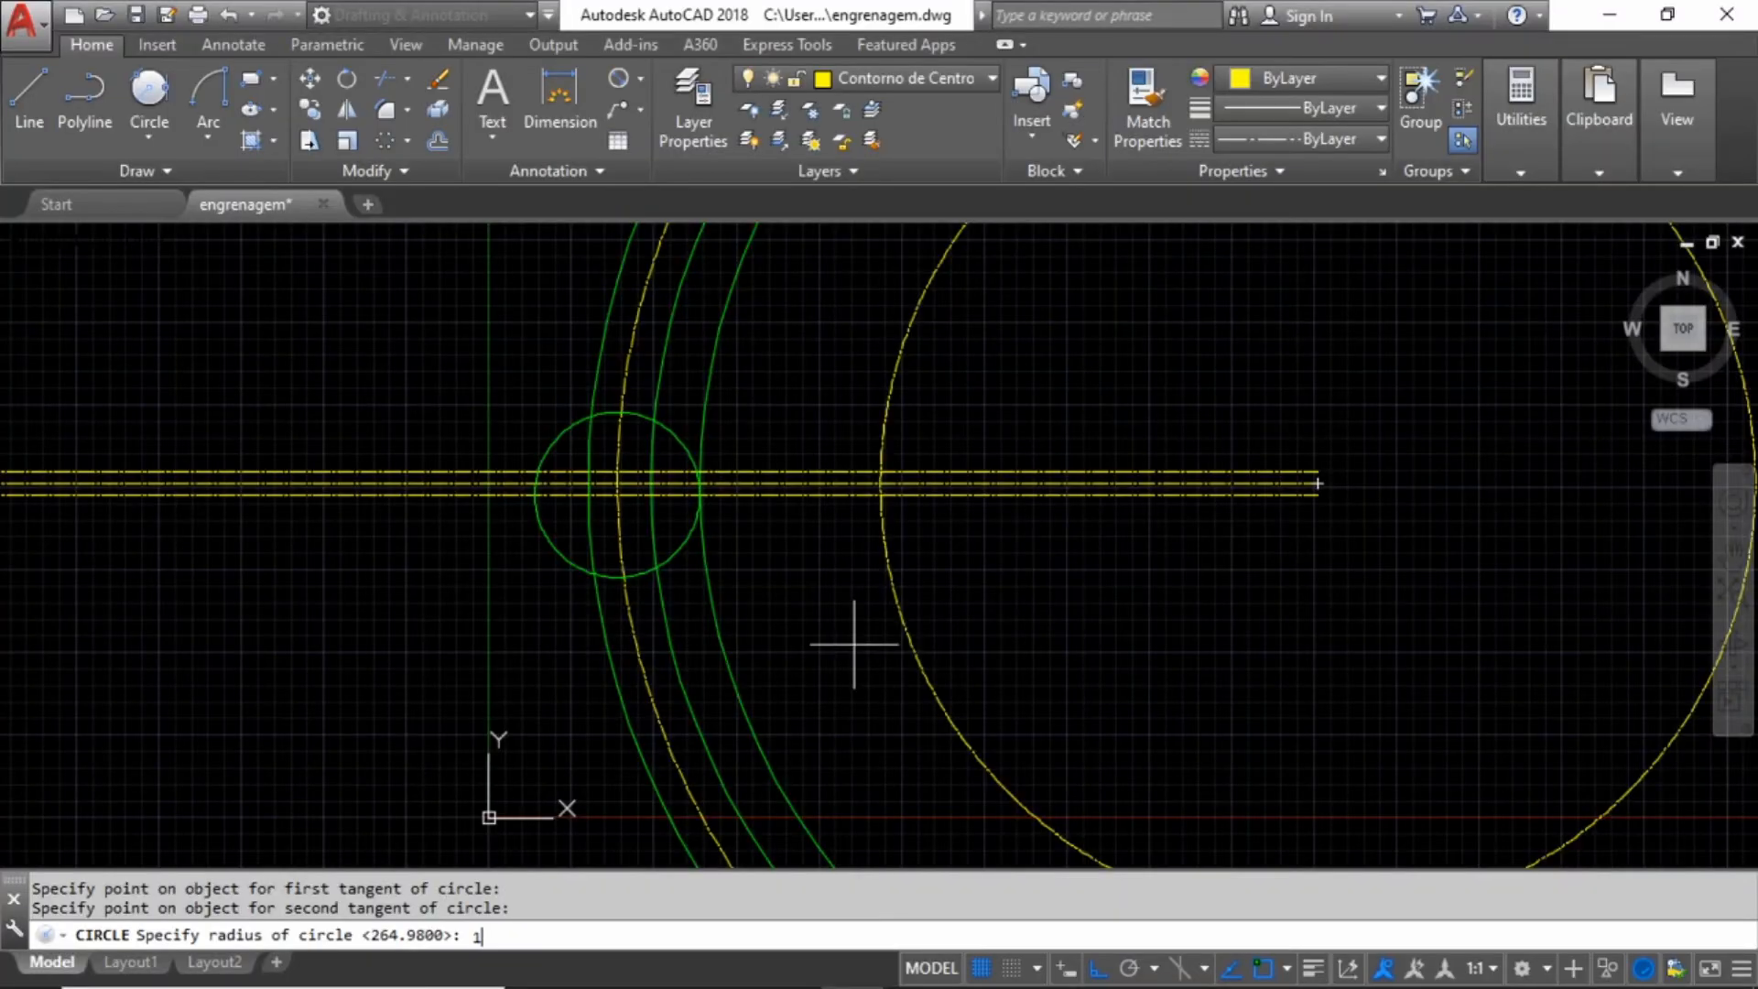
pyautogui.write('39.2')
pyautogui.press('Return')
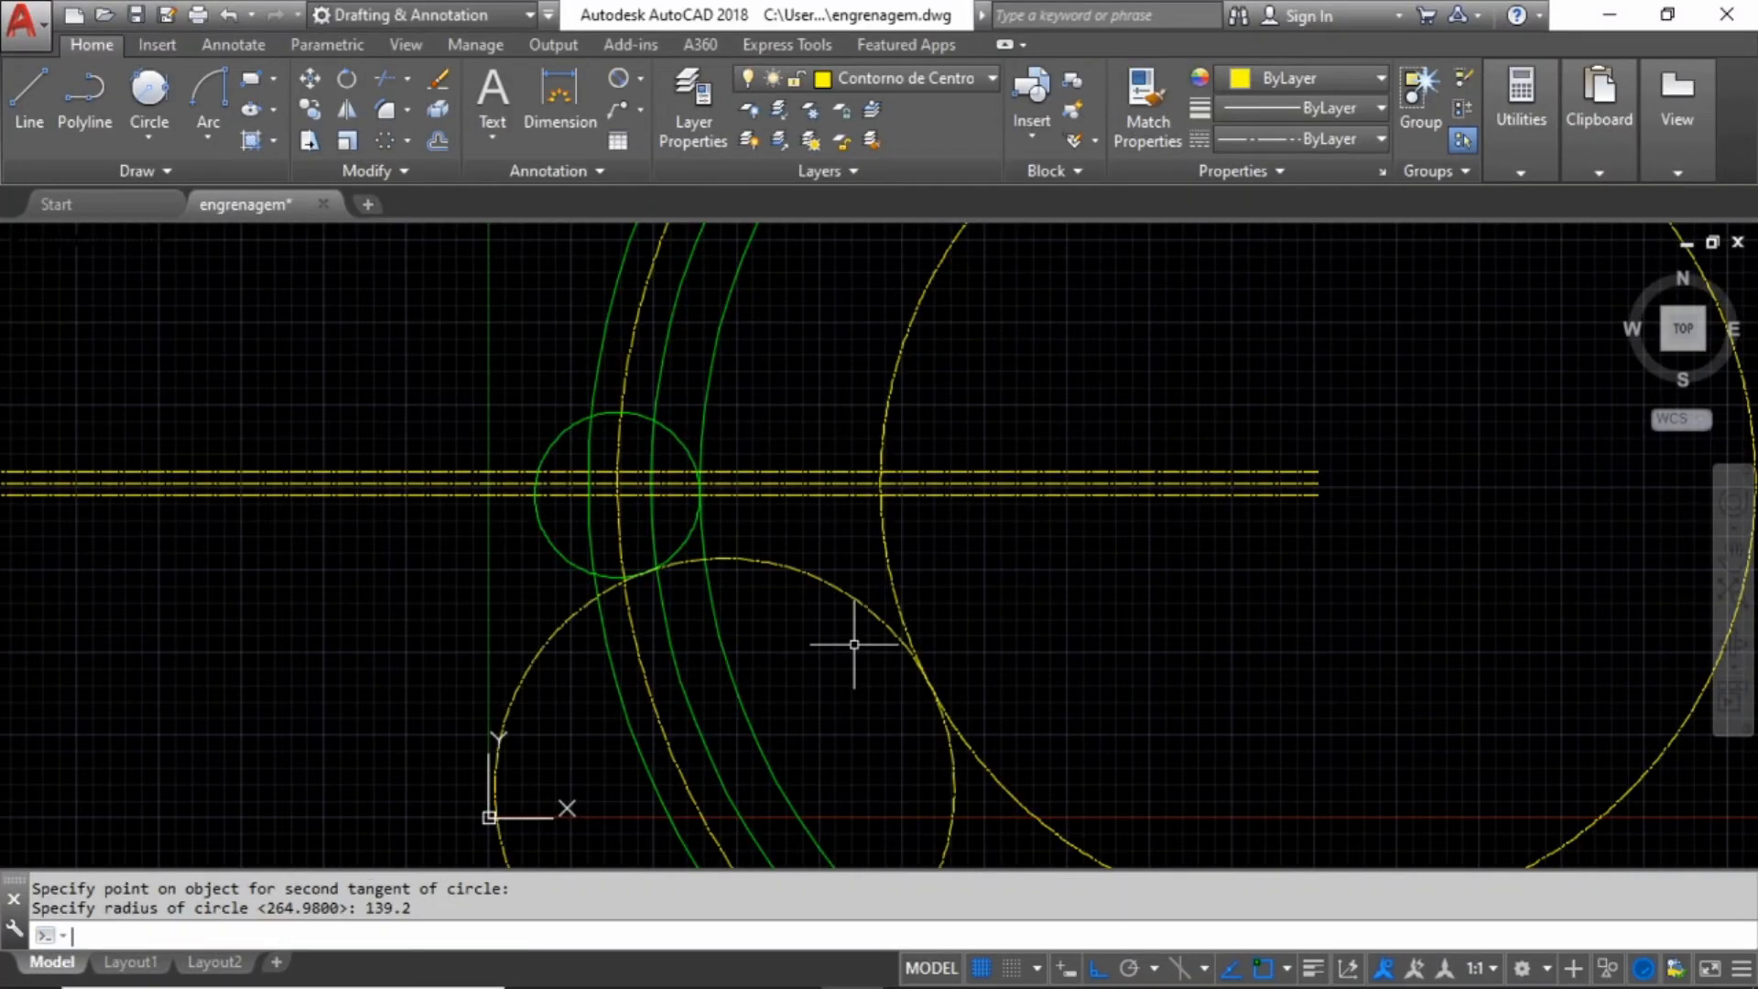
# - Delete the yellow construction circle centred on the gear centre that touches the radius 139.2 circle
pyautogui.scroll(-2, 891, 649)
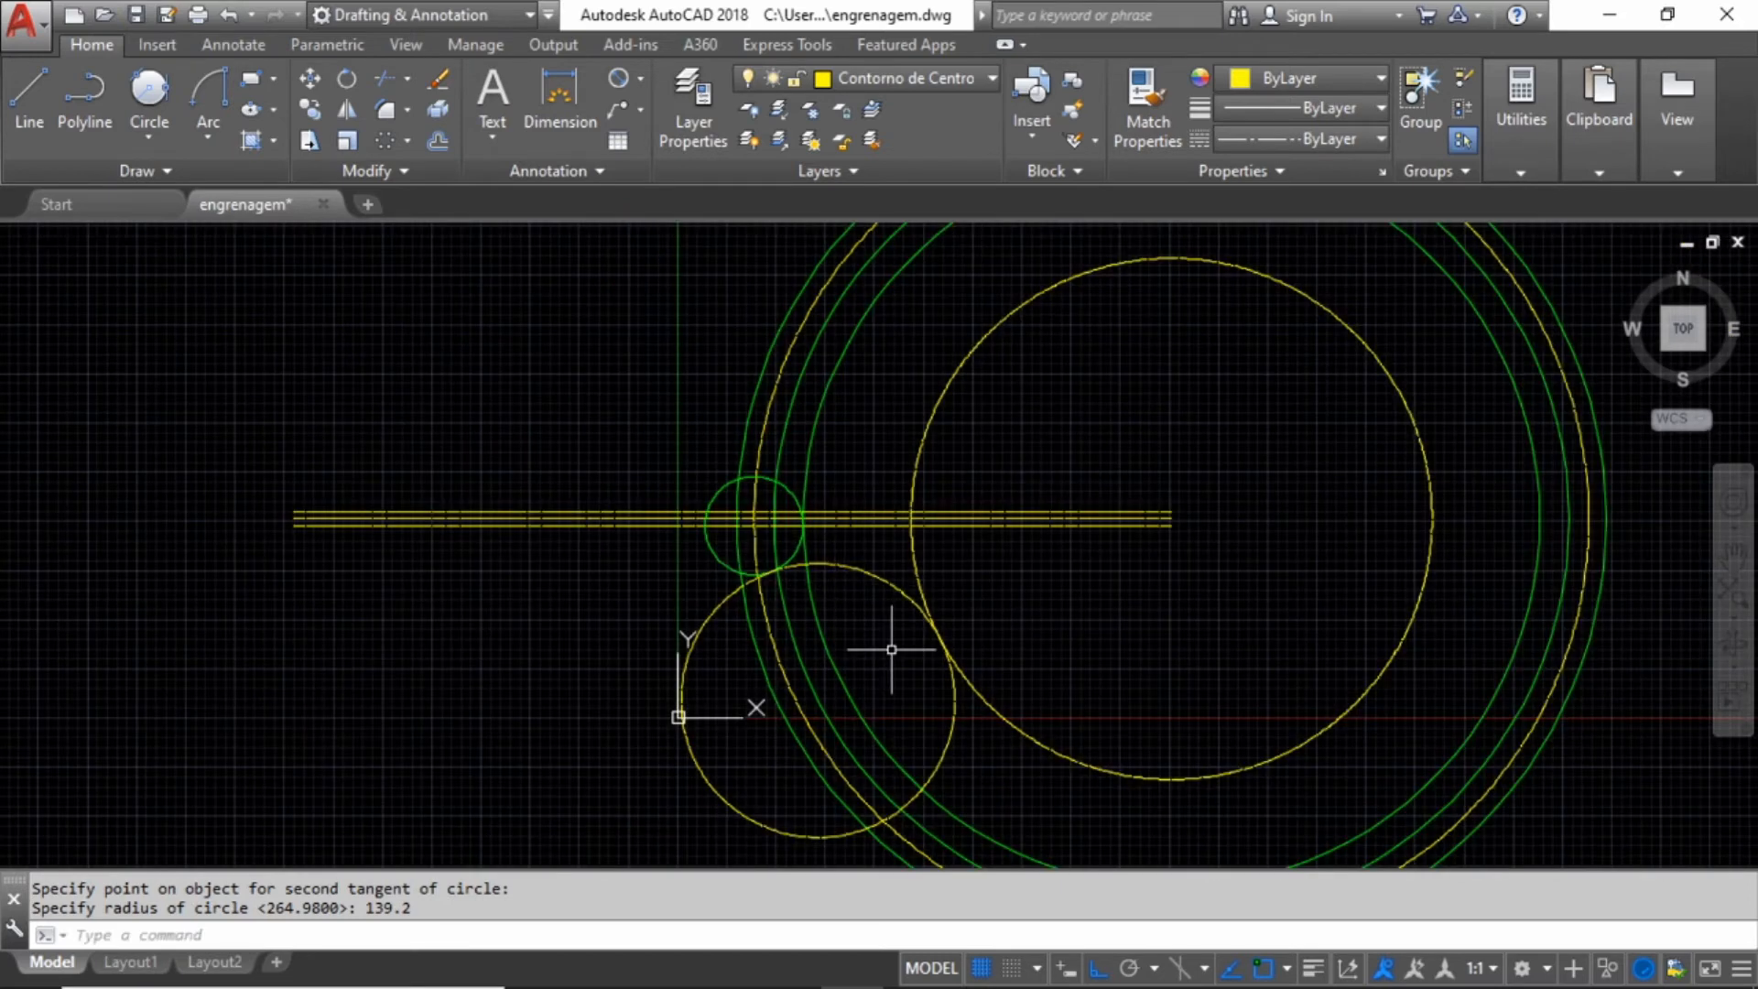
pyautogui.scroll(4, 891, 649)
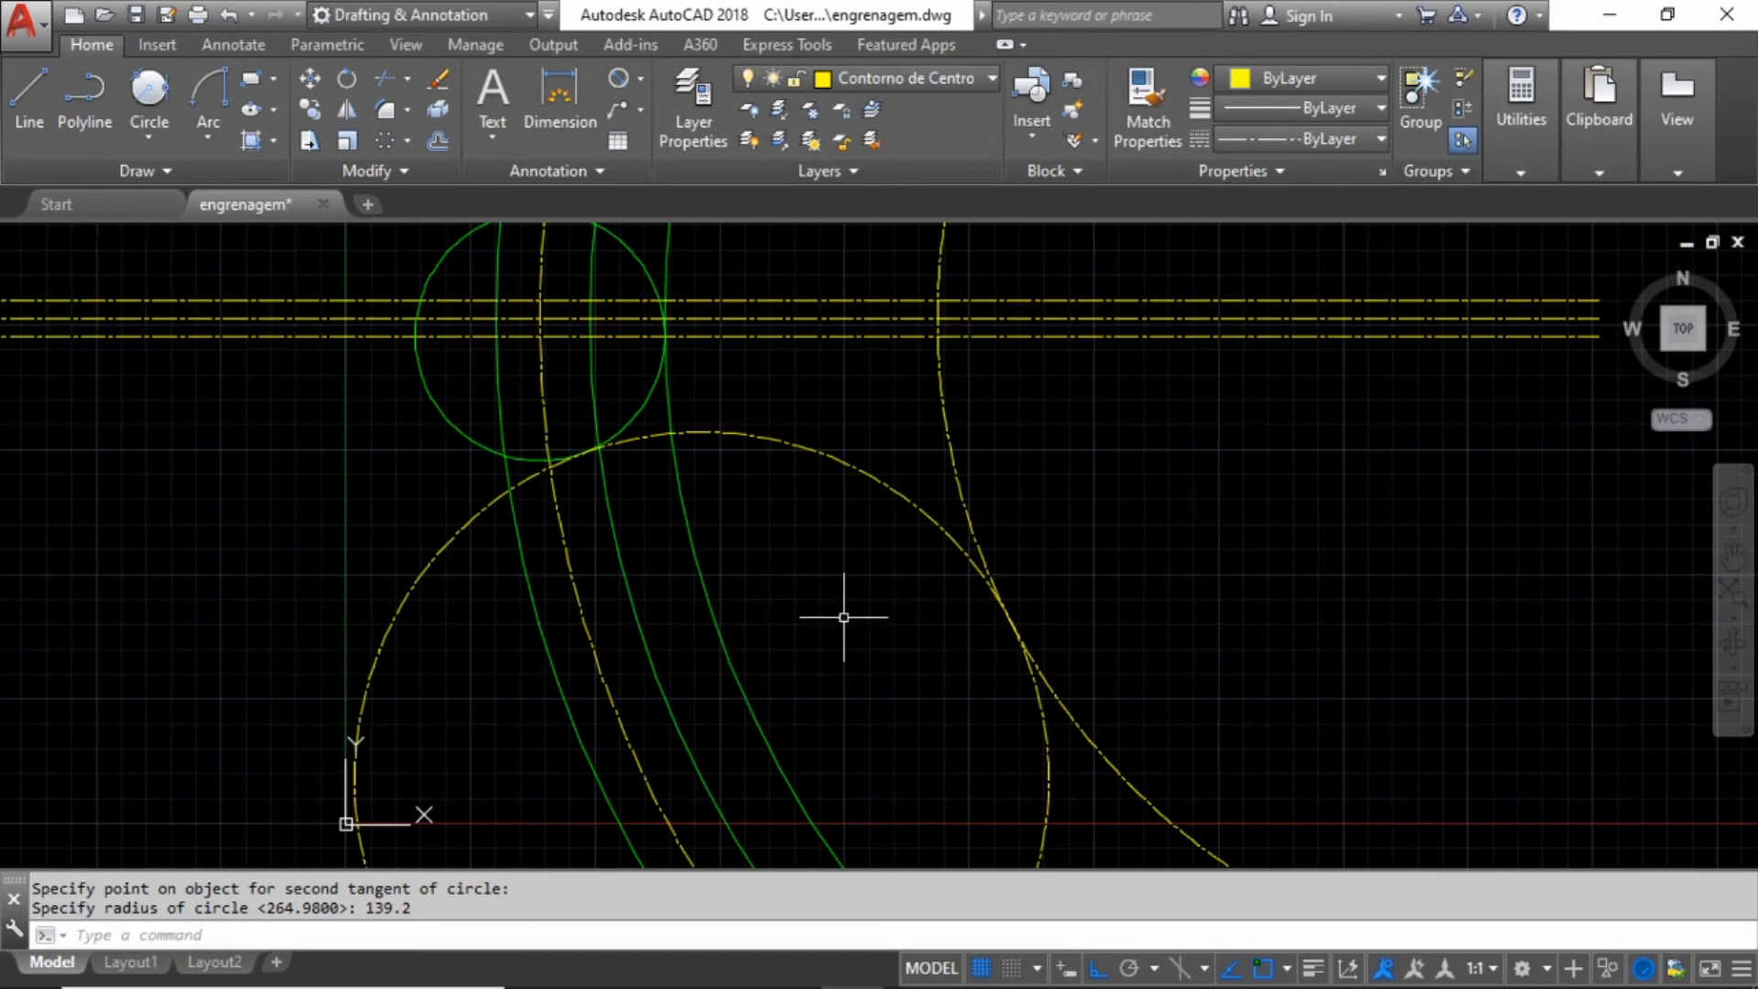
pyautogui.click(630, 430)
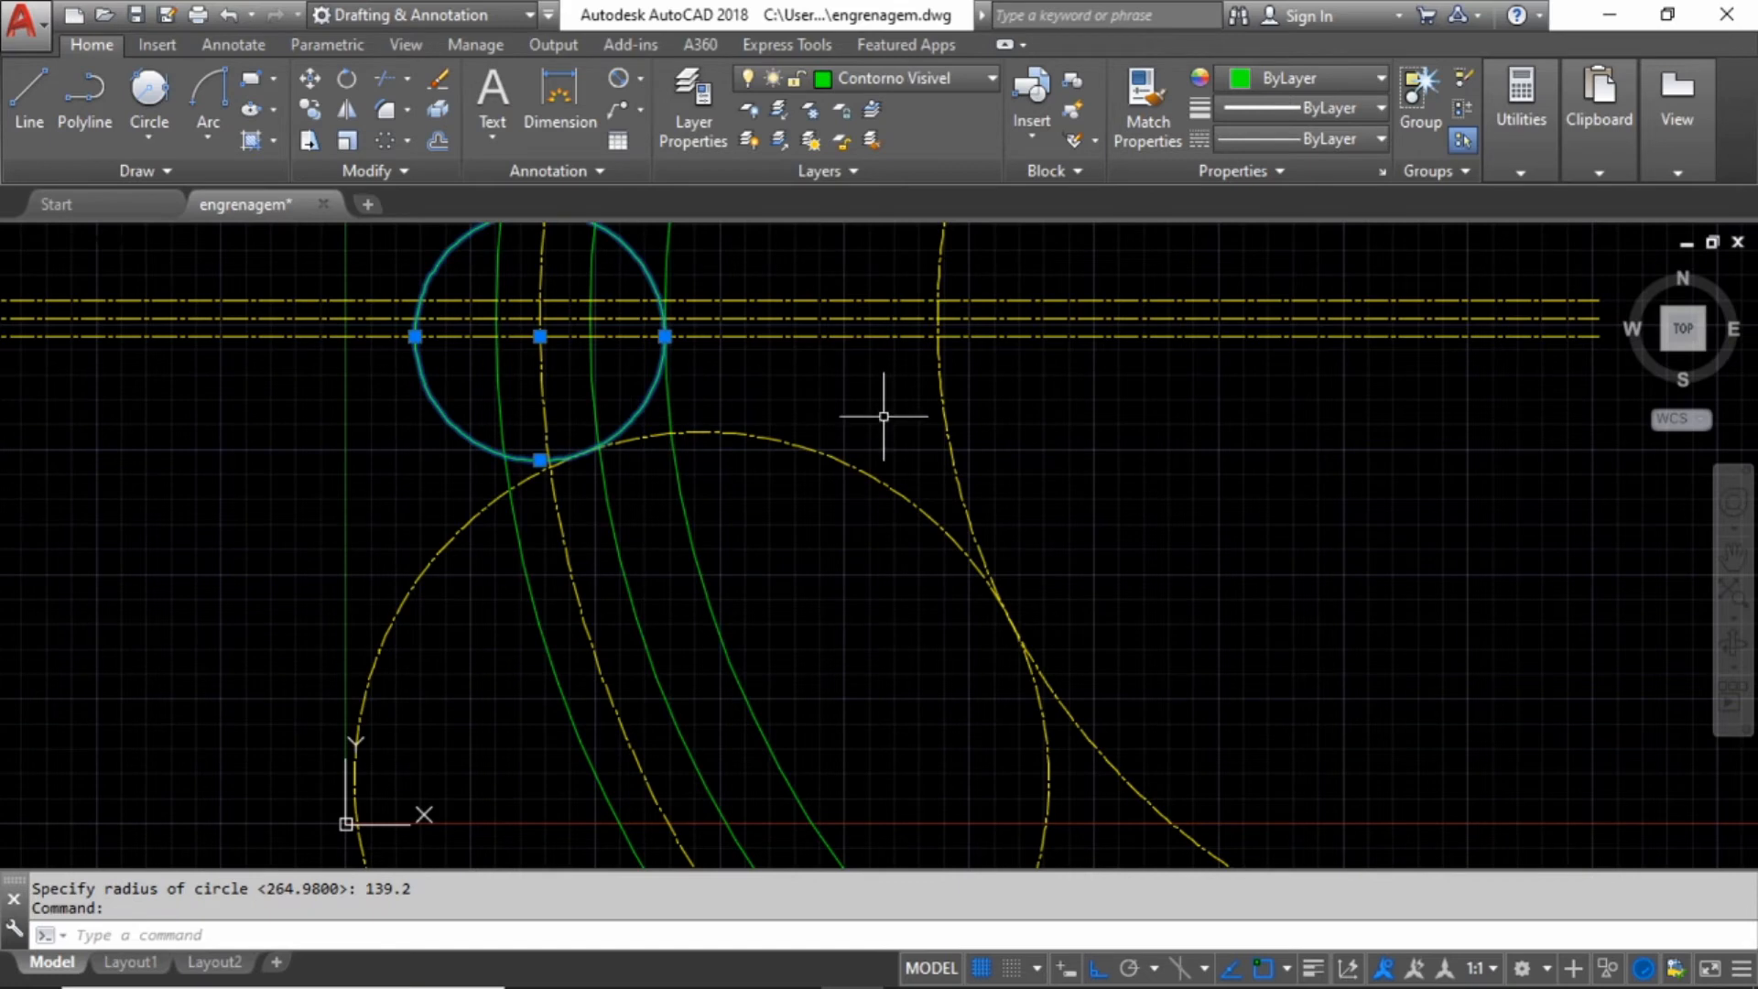
pyautogui.scroll(-4, 883, 417)
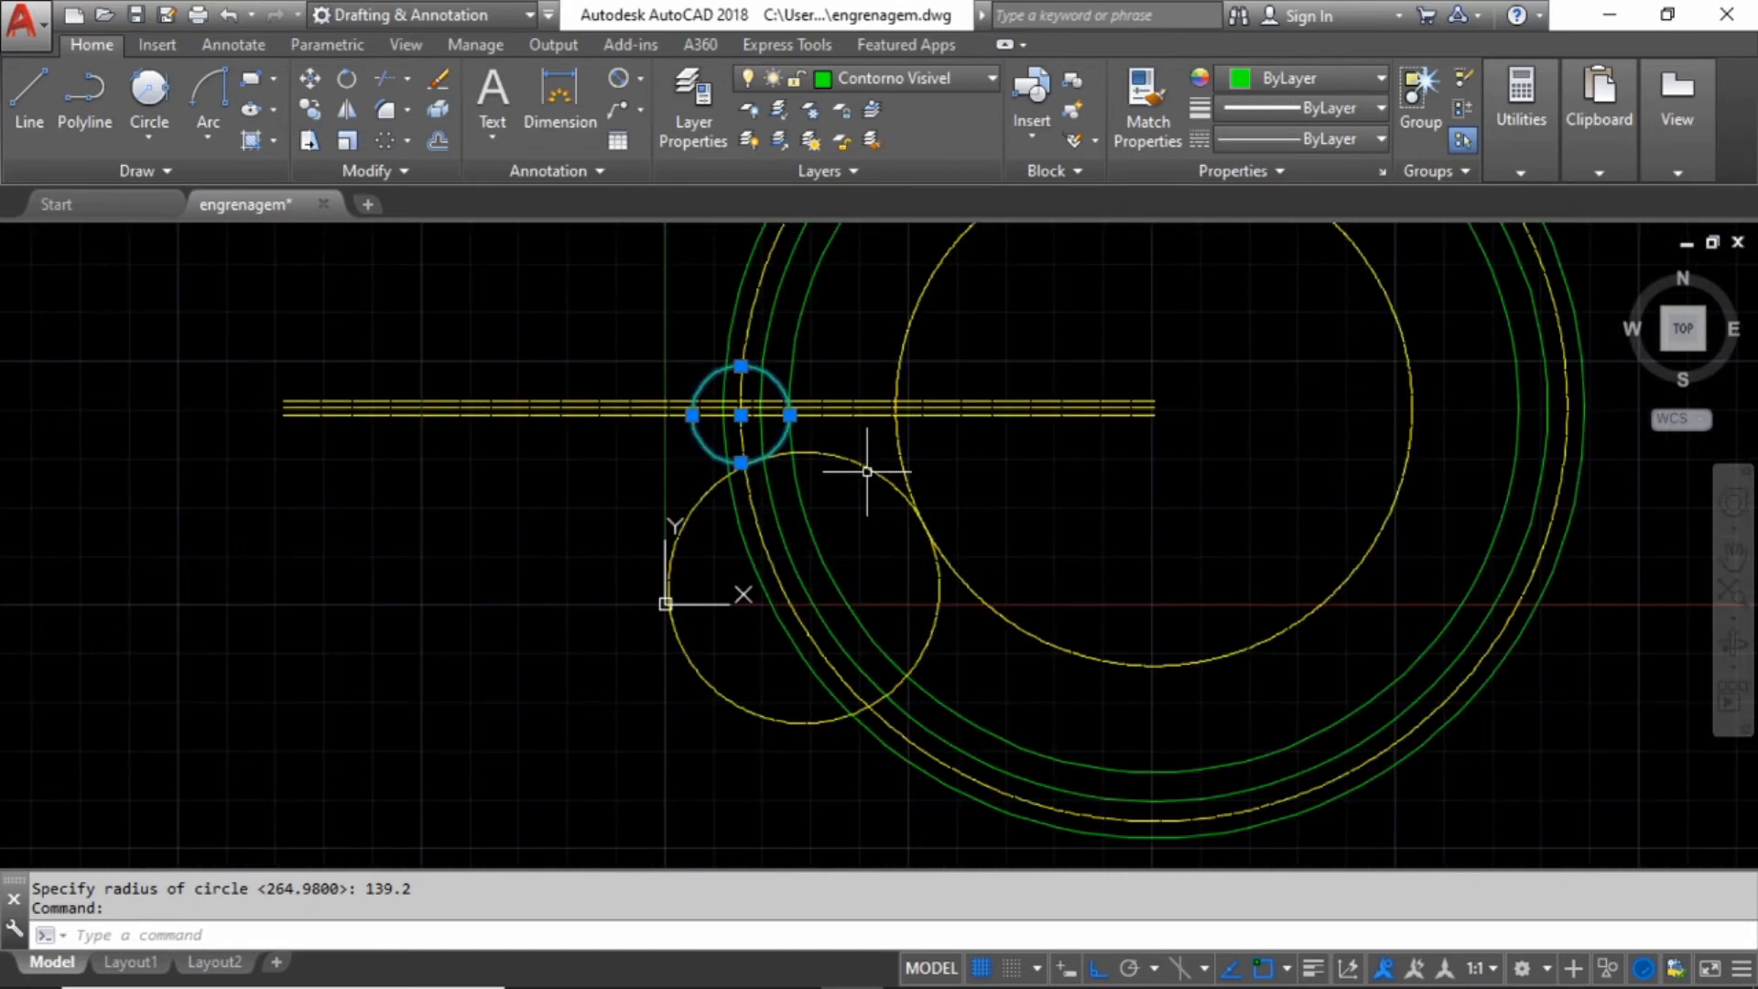
pyautogui.press('Escape')
pyautogui.click(989, 604)
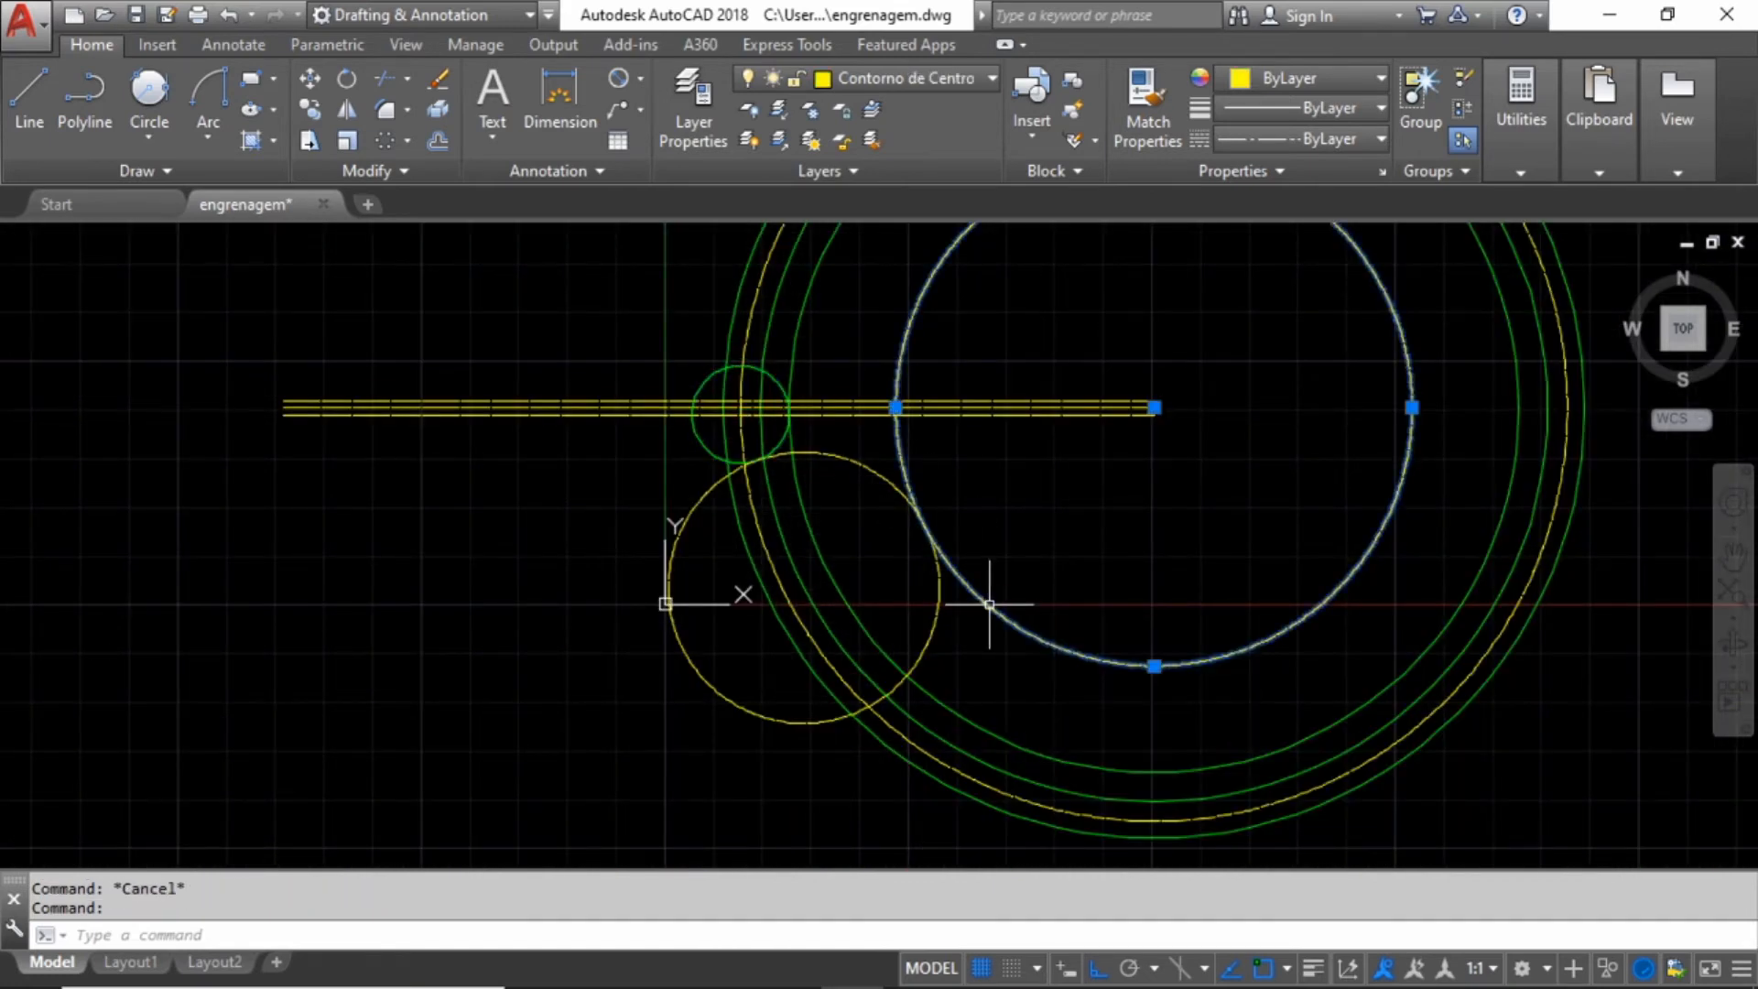
pyautogui.press('Delete')
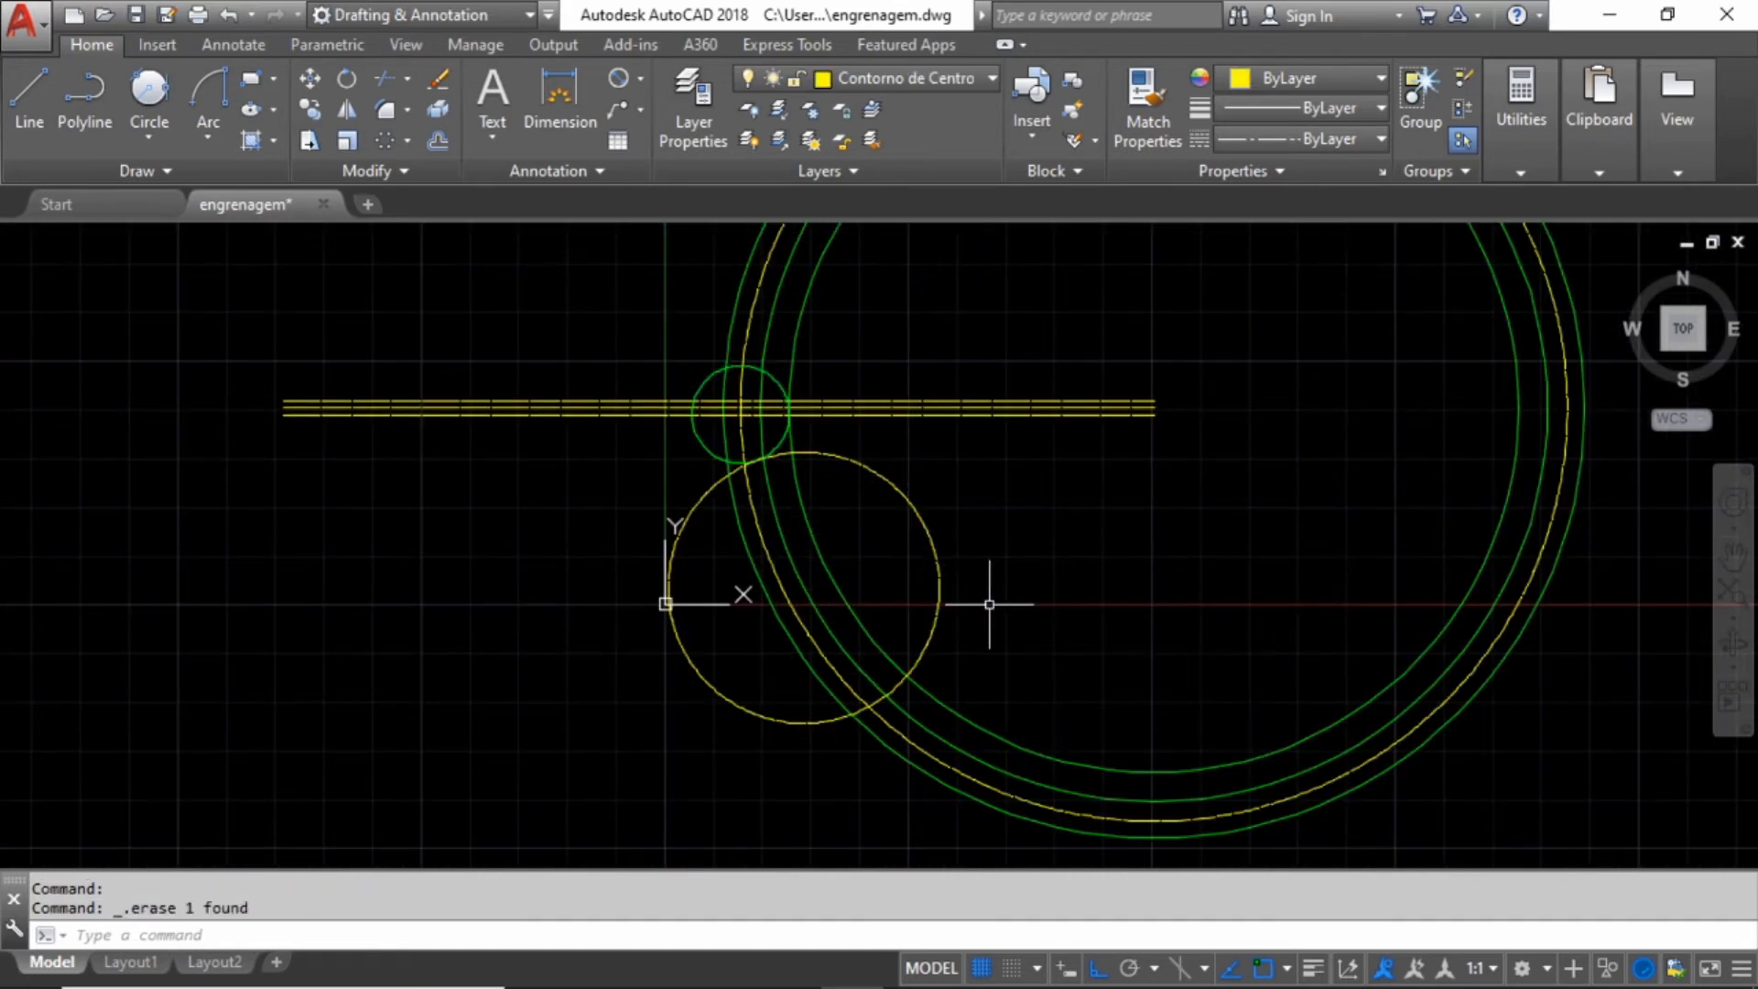
# - Move the radius 139.2 tangent circle to the Contorno Visivel layer
pyautogui.click(906, 484)
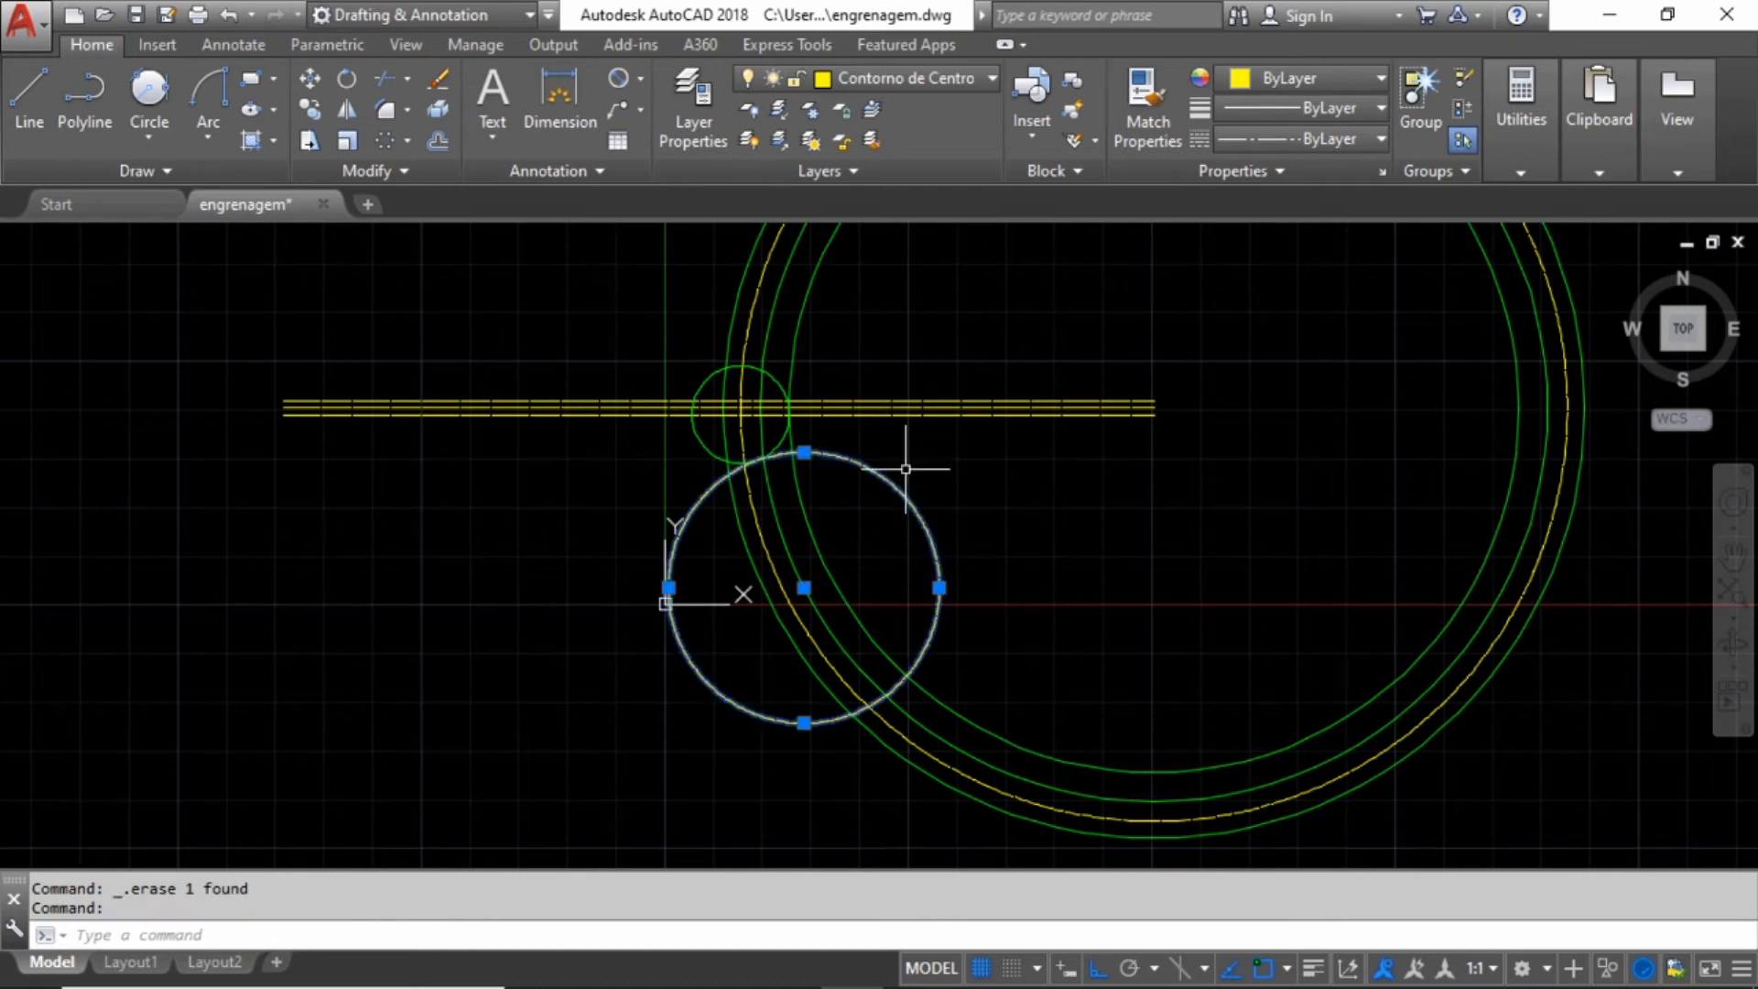
pyautogui.click(946, 83)
pyautogui.click(888, 328)
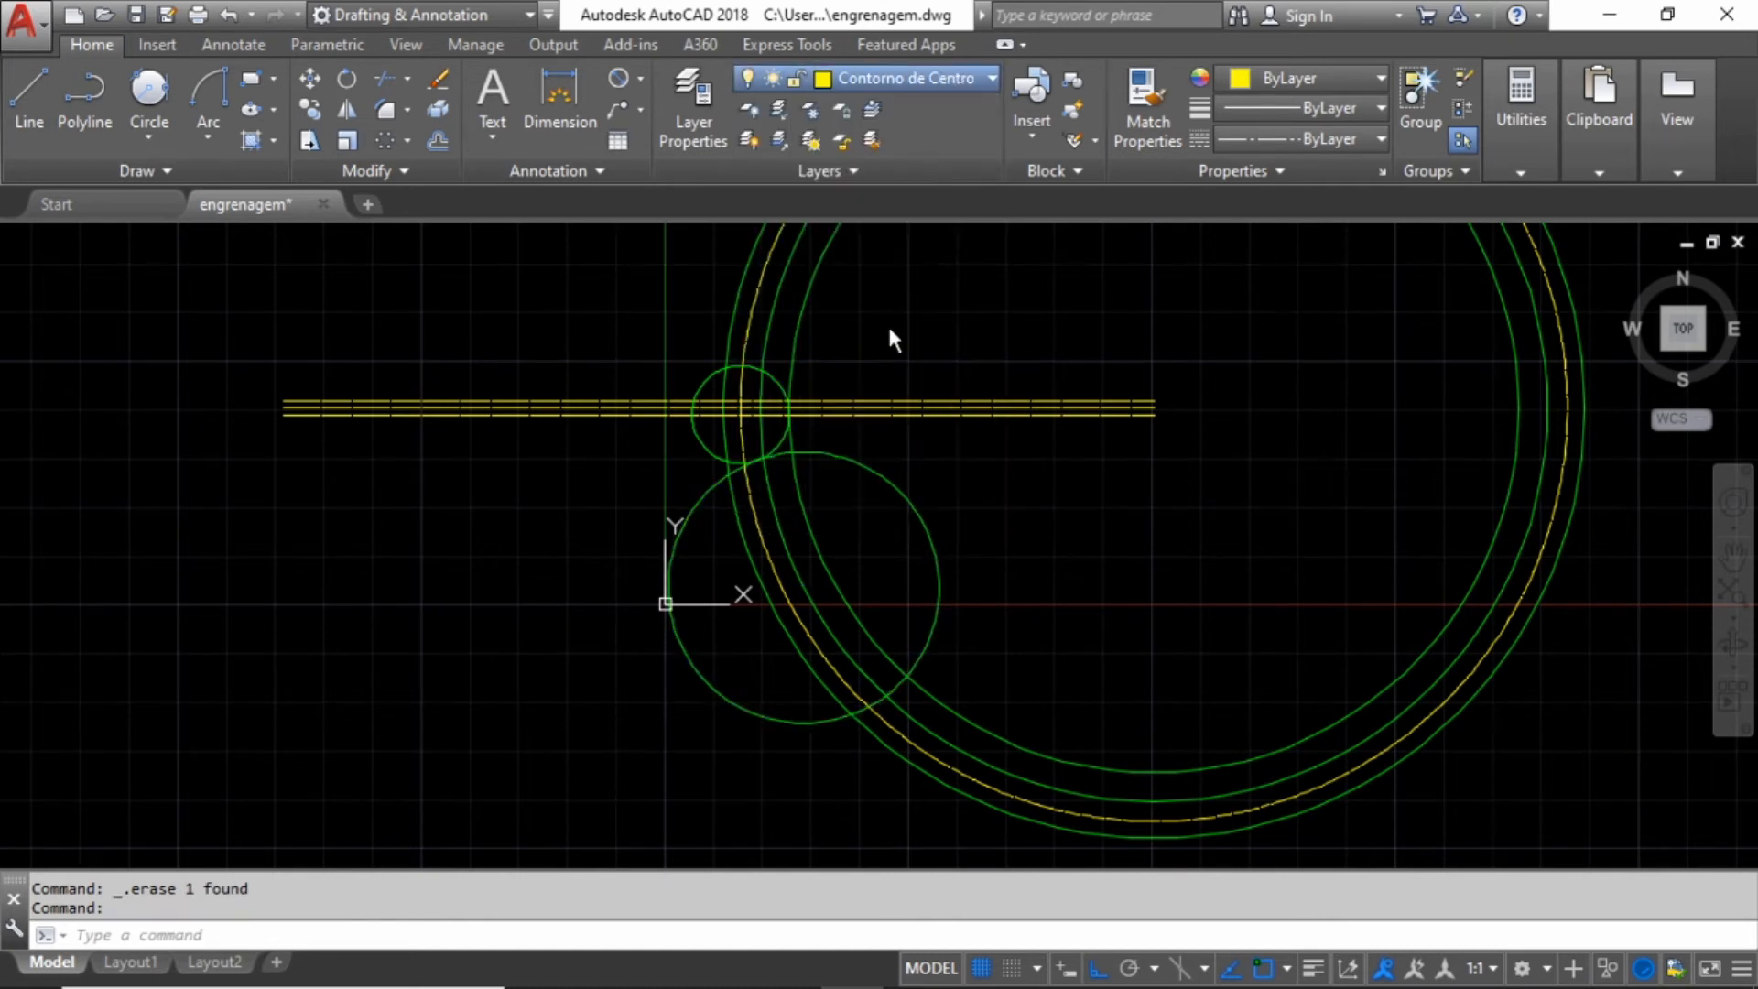
pyautogui.press('Escape')
# - Trim the radius 139.2 circle with all objects as cutting edges, keeping only its arc between the outermost and innermost gear circles
pyautogui.scroll(4, 867, 446)
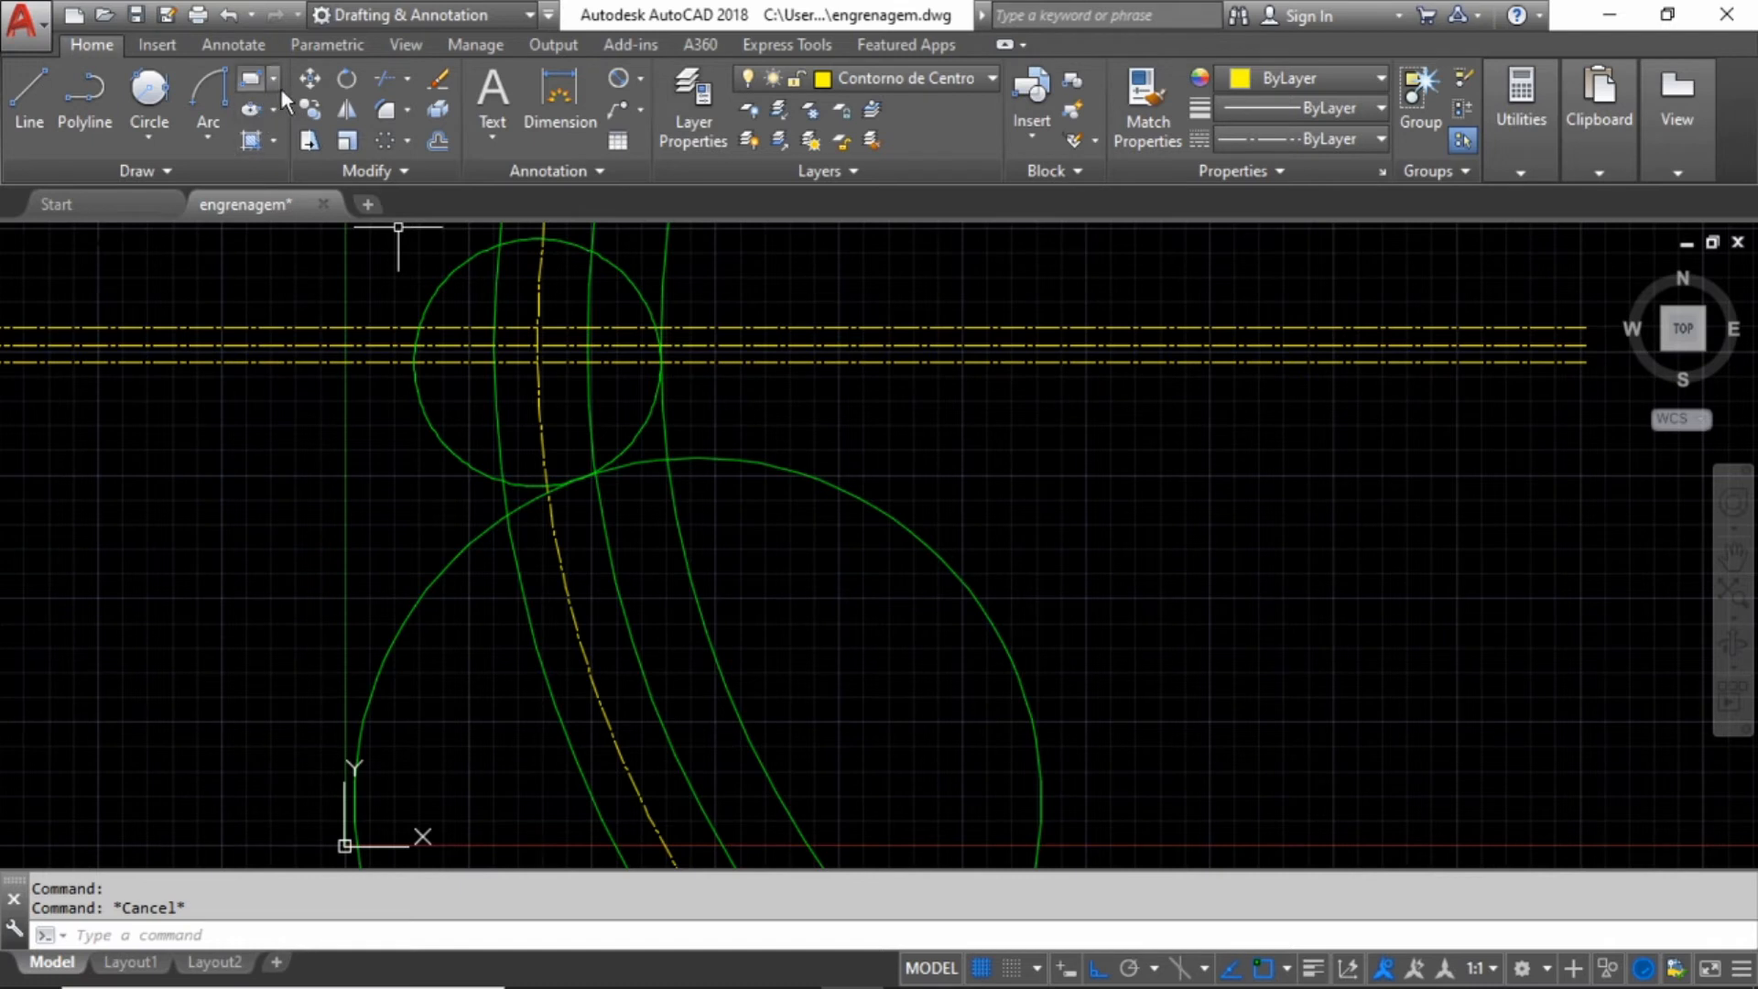
pyautogui.scroll(-2, 559, 495)
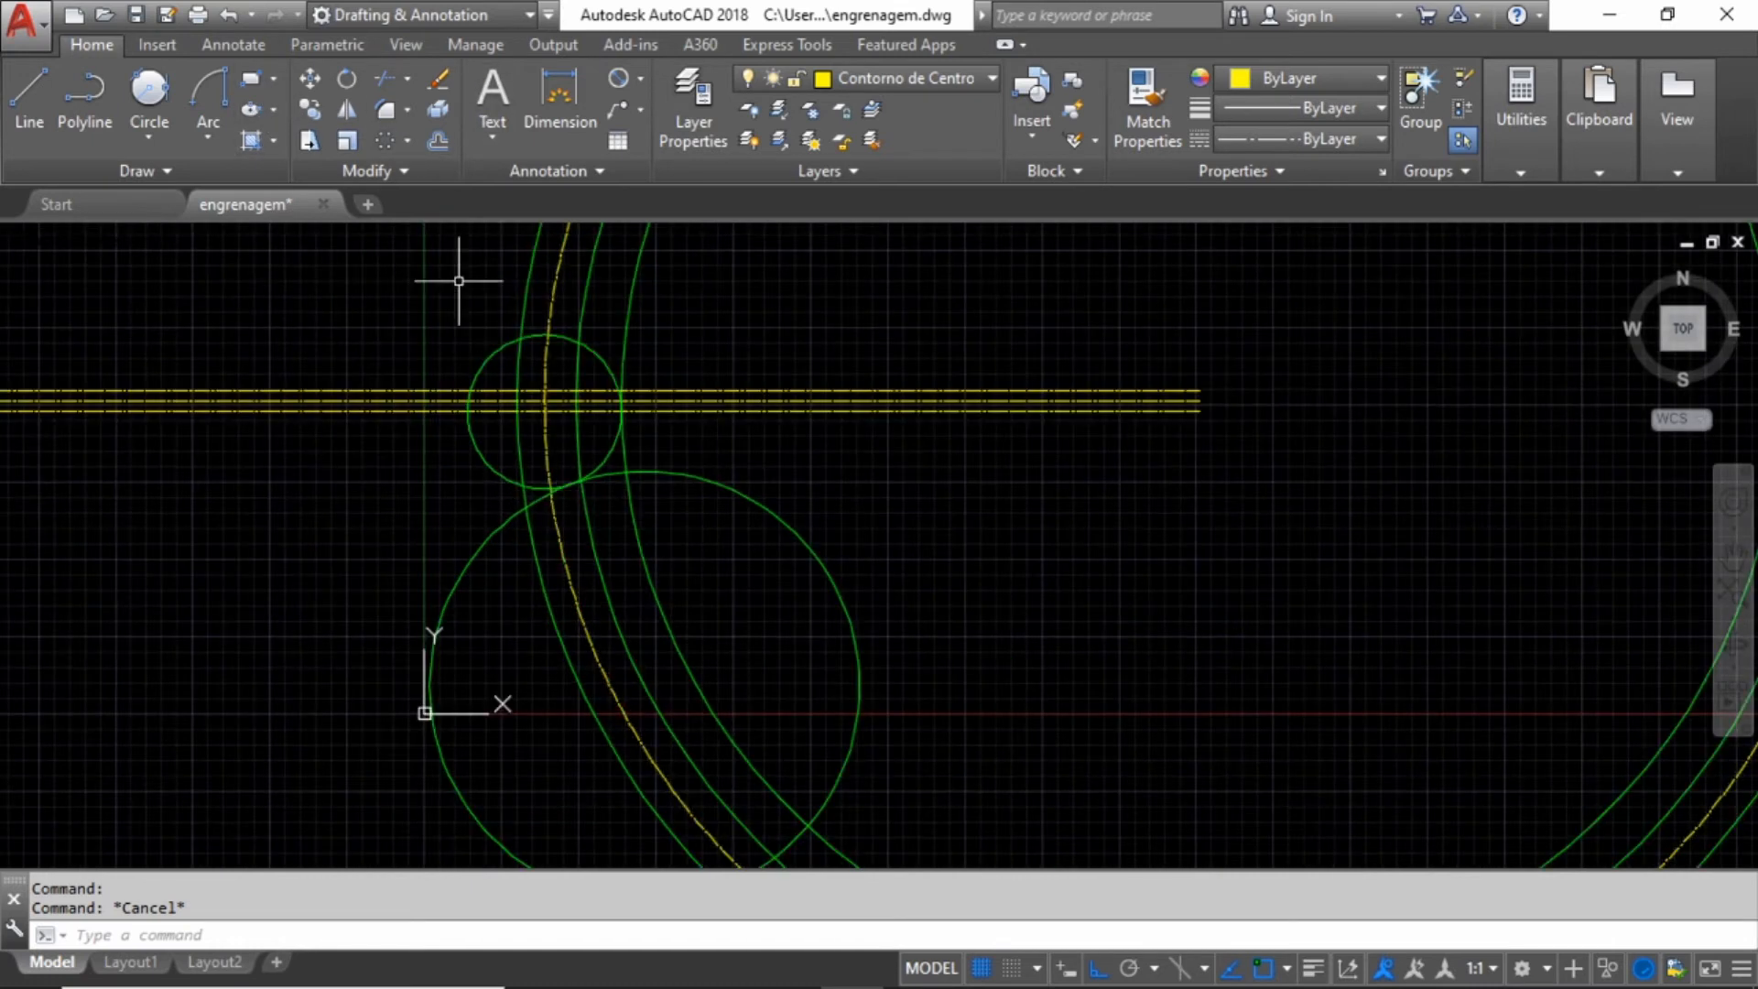
pyautogui.click(408, 80)
pyautogui.click(410, 118)
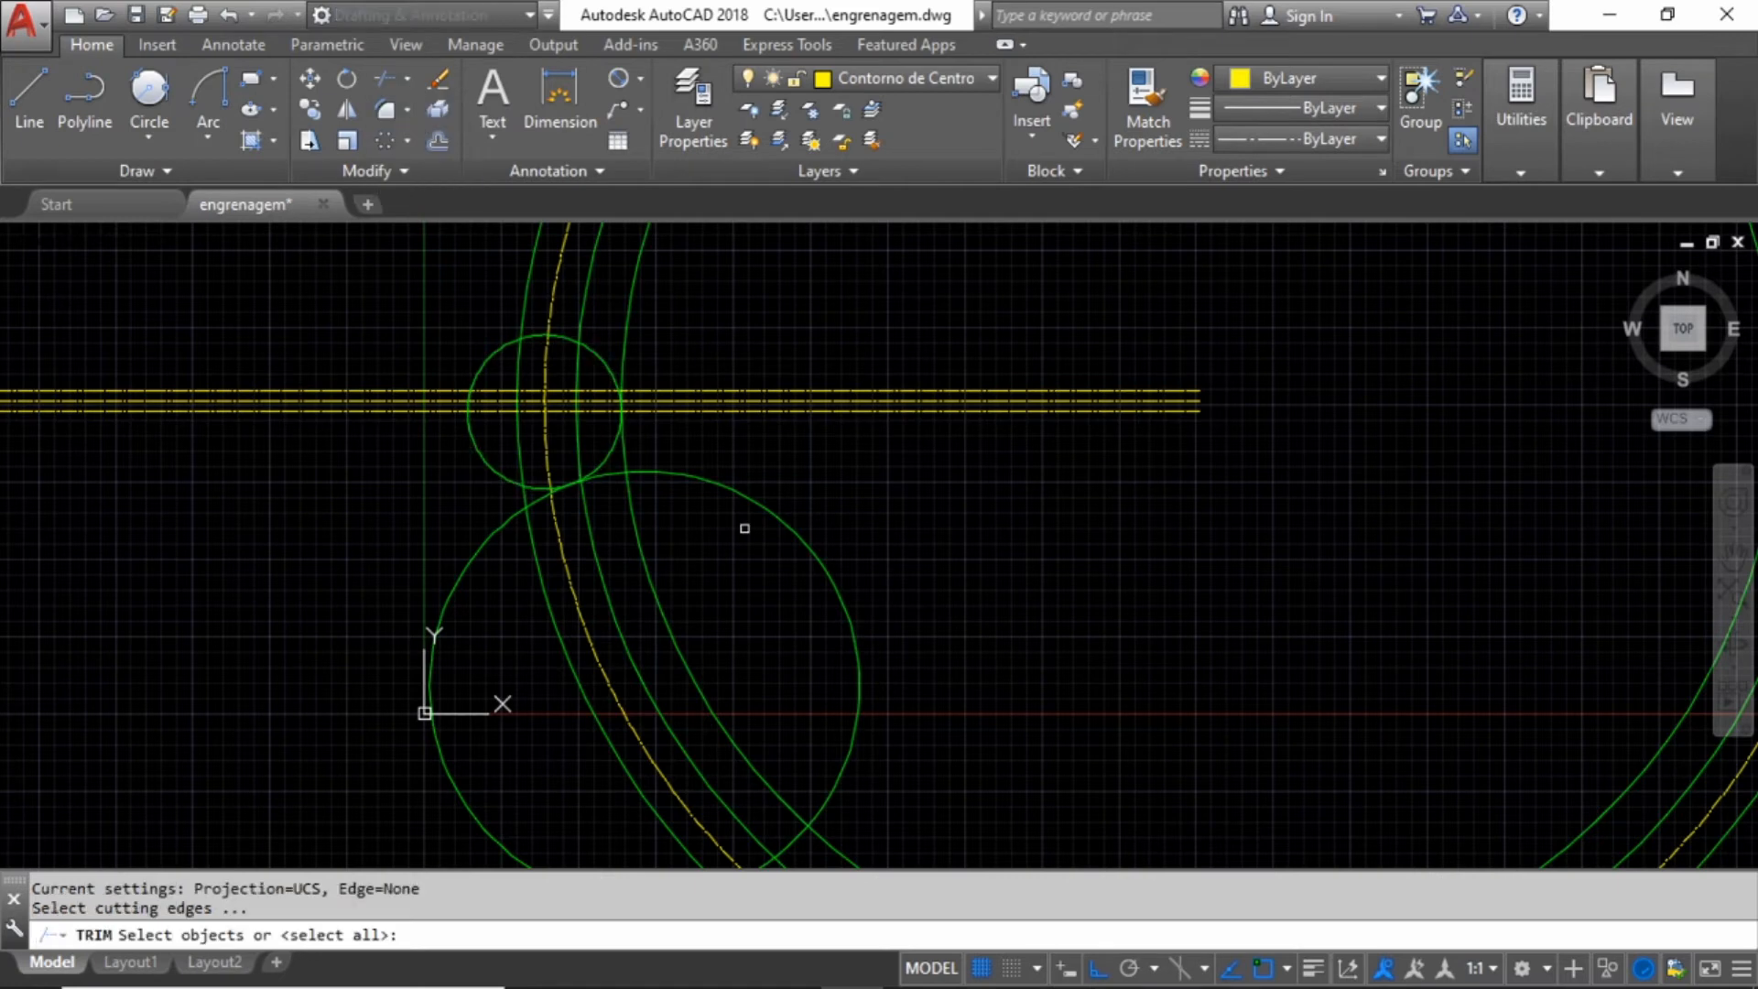
pyautogui.press('Return')
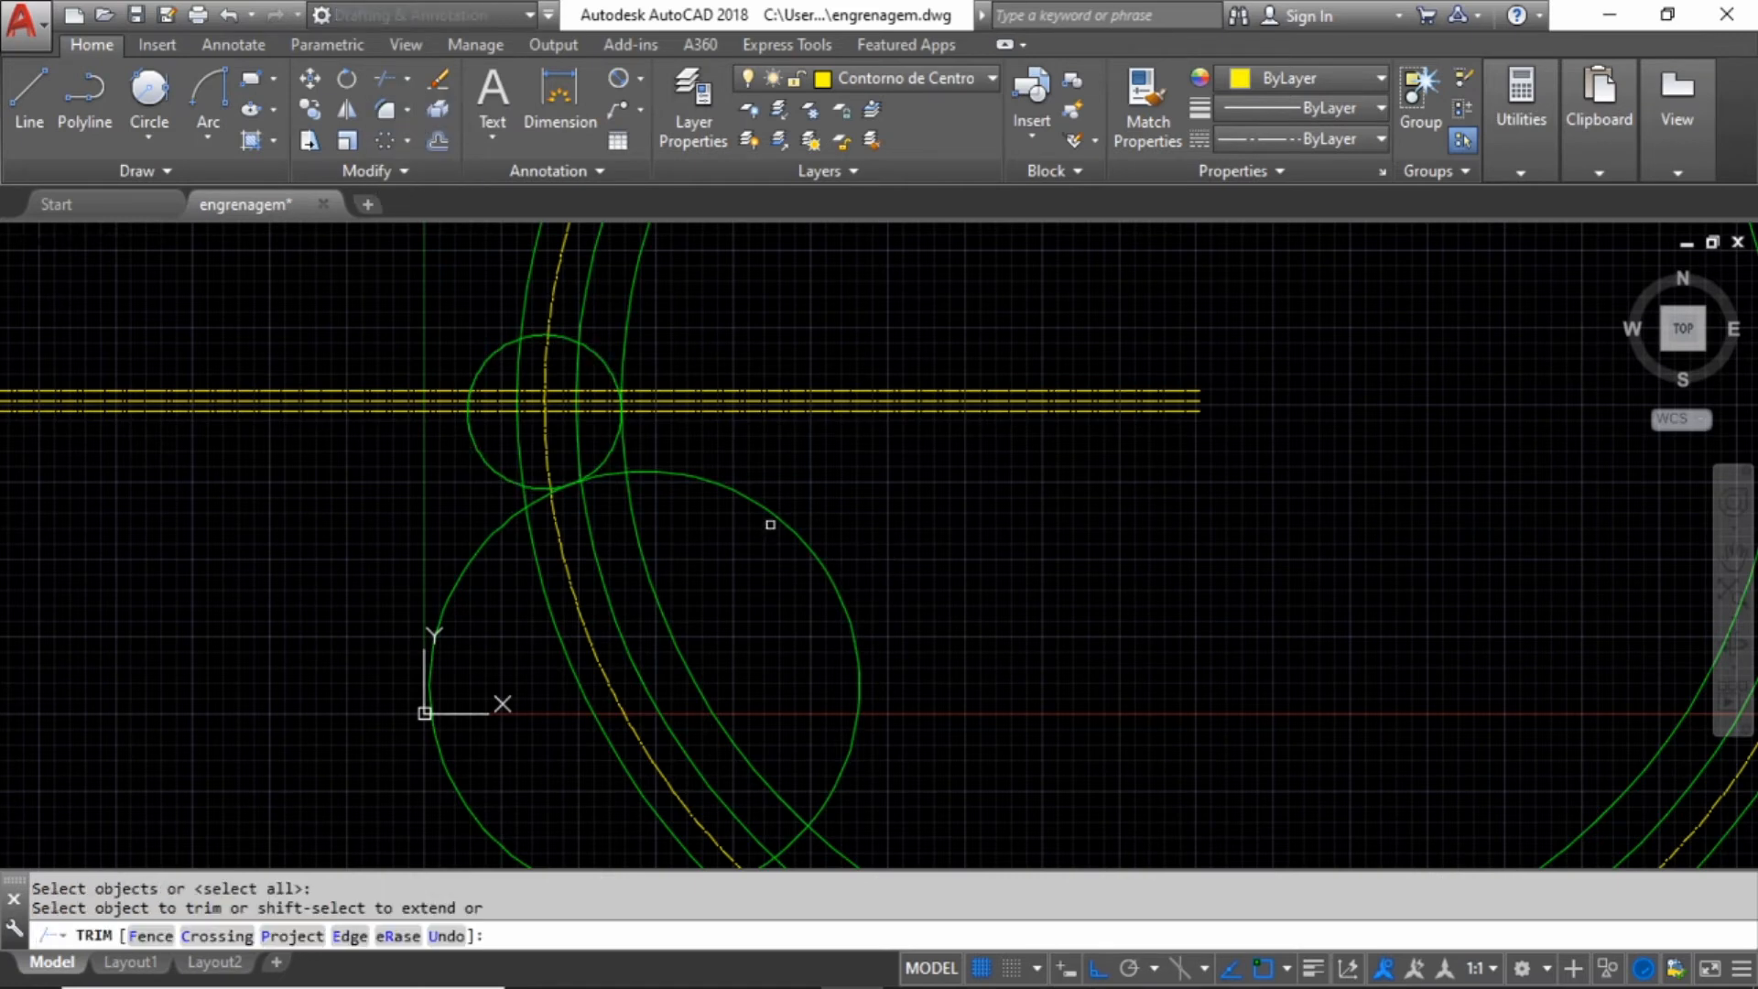
pyautogui.click(774, 520)
pyautogui.scroll(3, 809, 641)
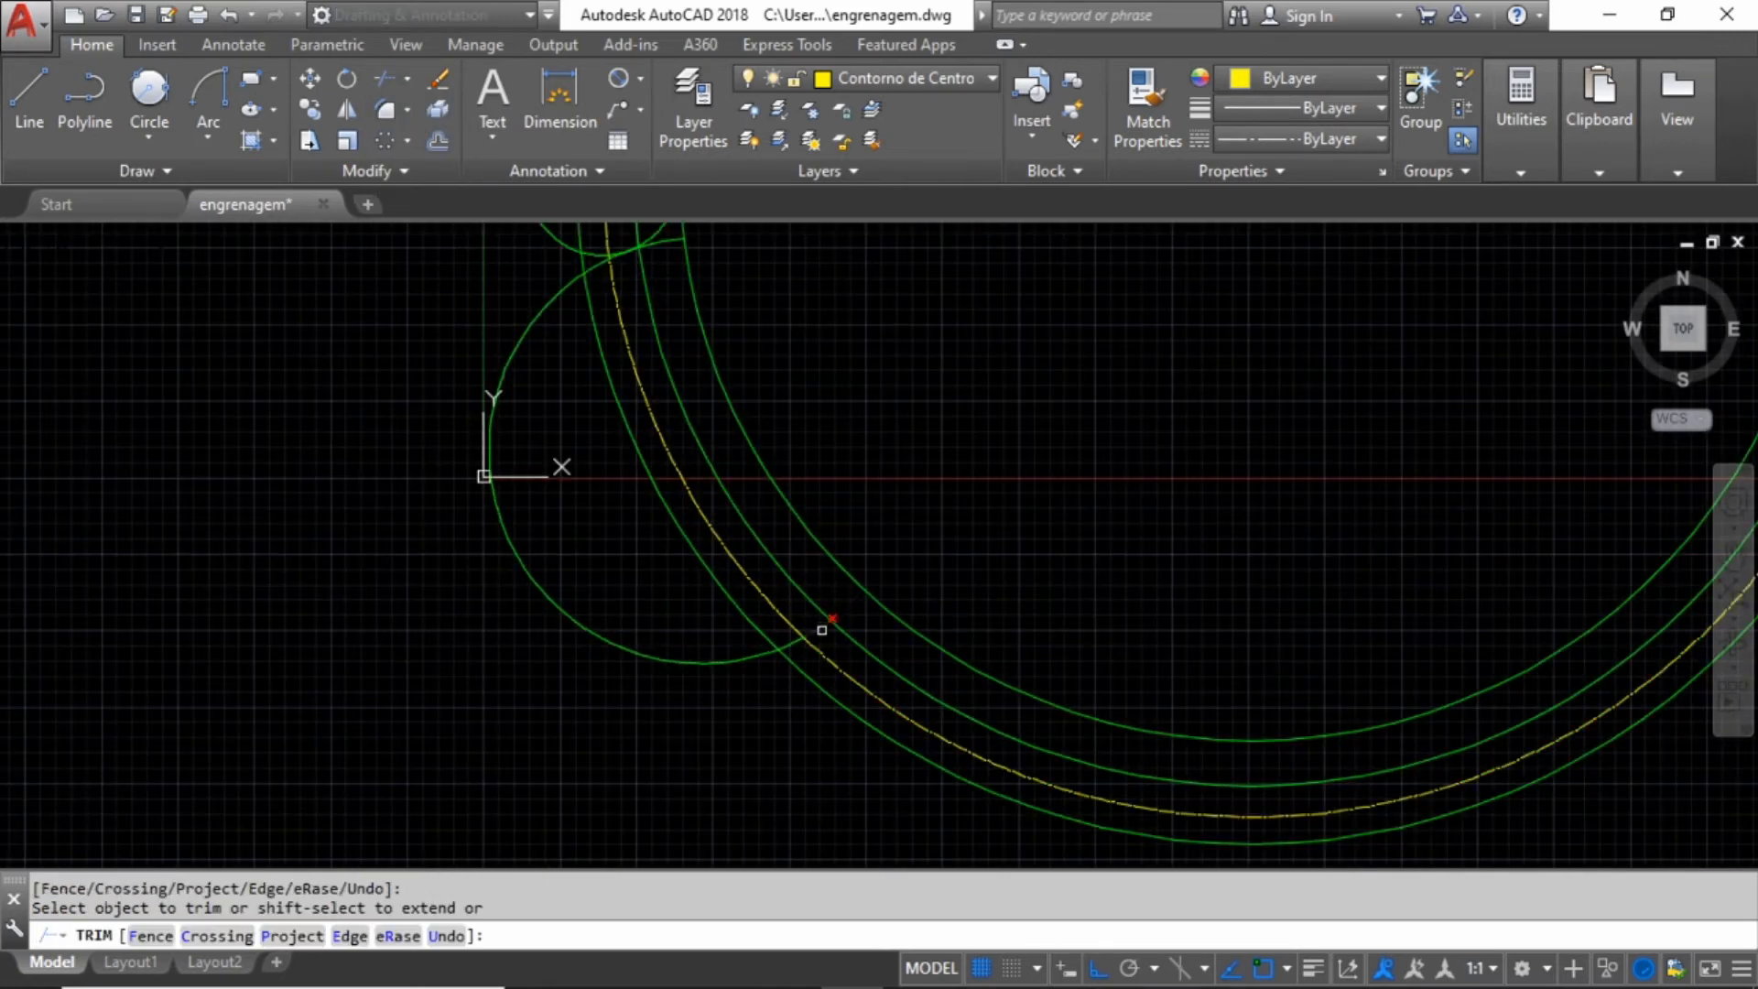
pyautogui.click(749, 662)
pyautogui.scroll(-5, 749, 661)
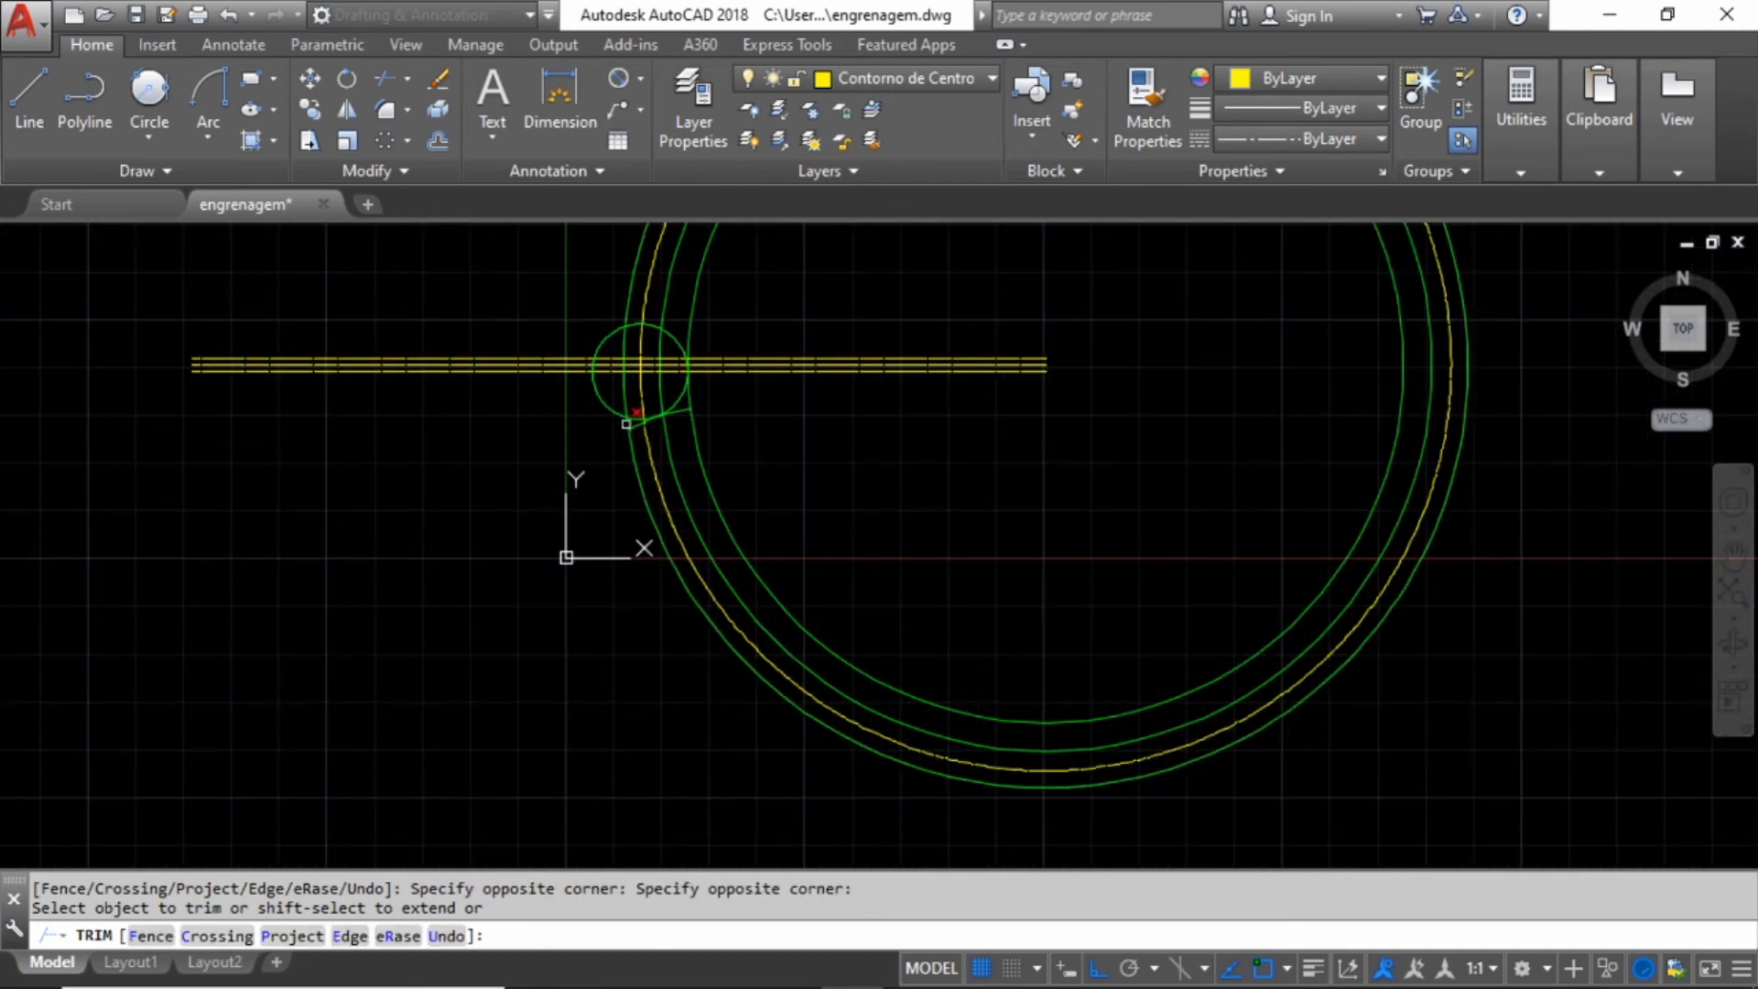
# - Trim the inner end of the radius 139.2 arc back to its tangent point with the radius 50 circle
pyautogui.scroll(8, 714, 353)
pyautogui.click(772, 410)
pyautogui.scroll(5, 774, 439)
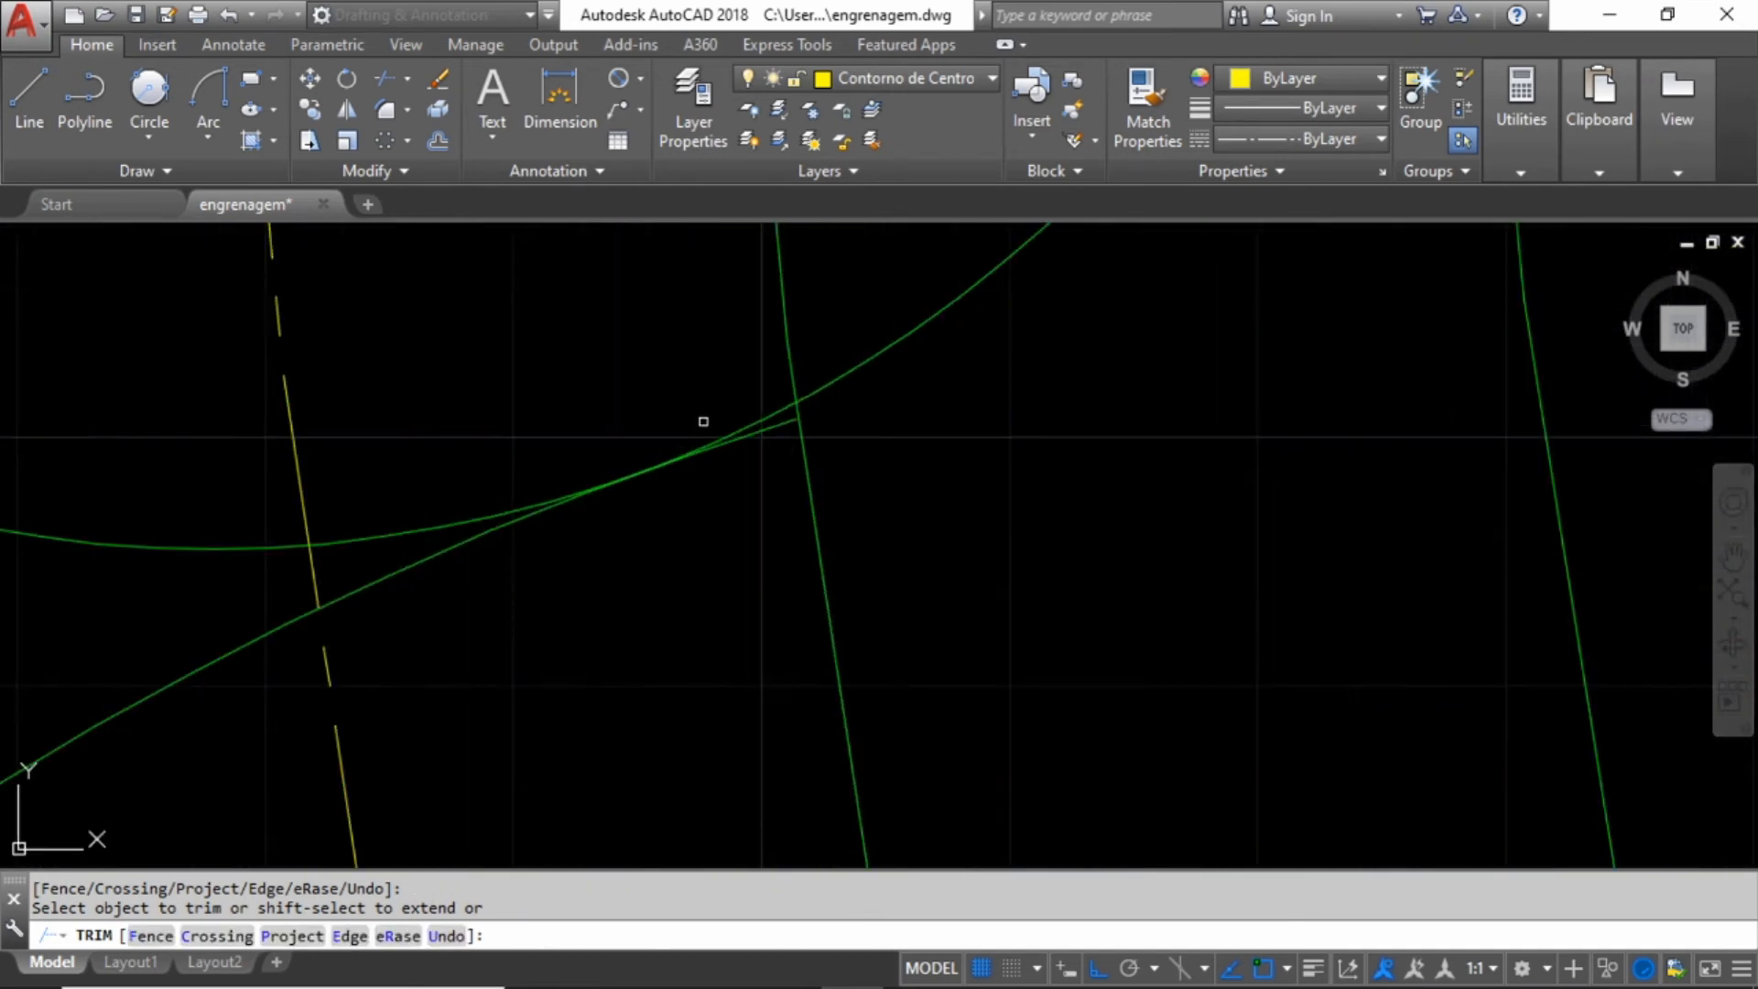
pyautogui.click(812, 434)
pyautogui.scroll(-4, 811, 440)
pyautogui.scroll(4, 733, 573)
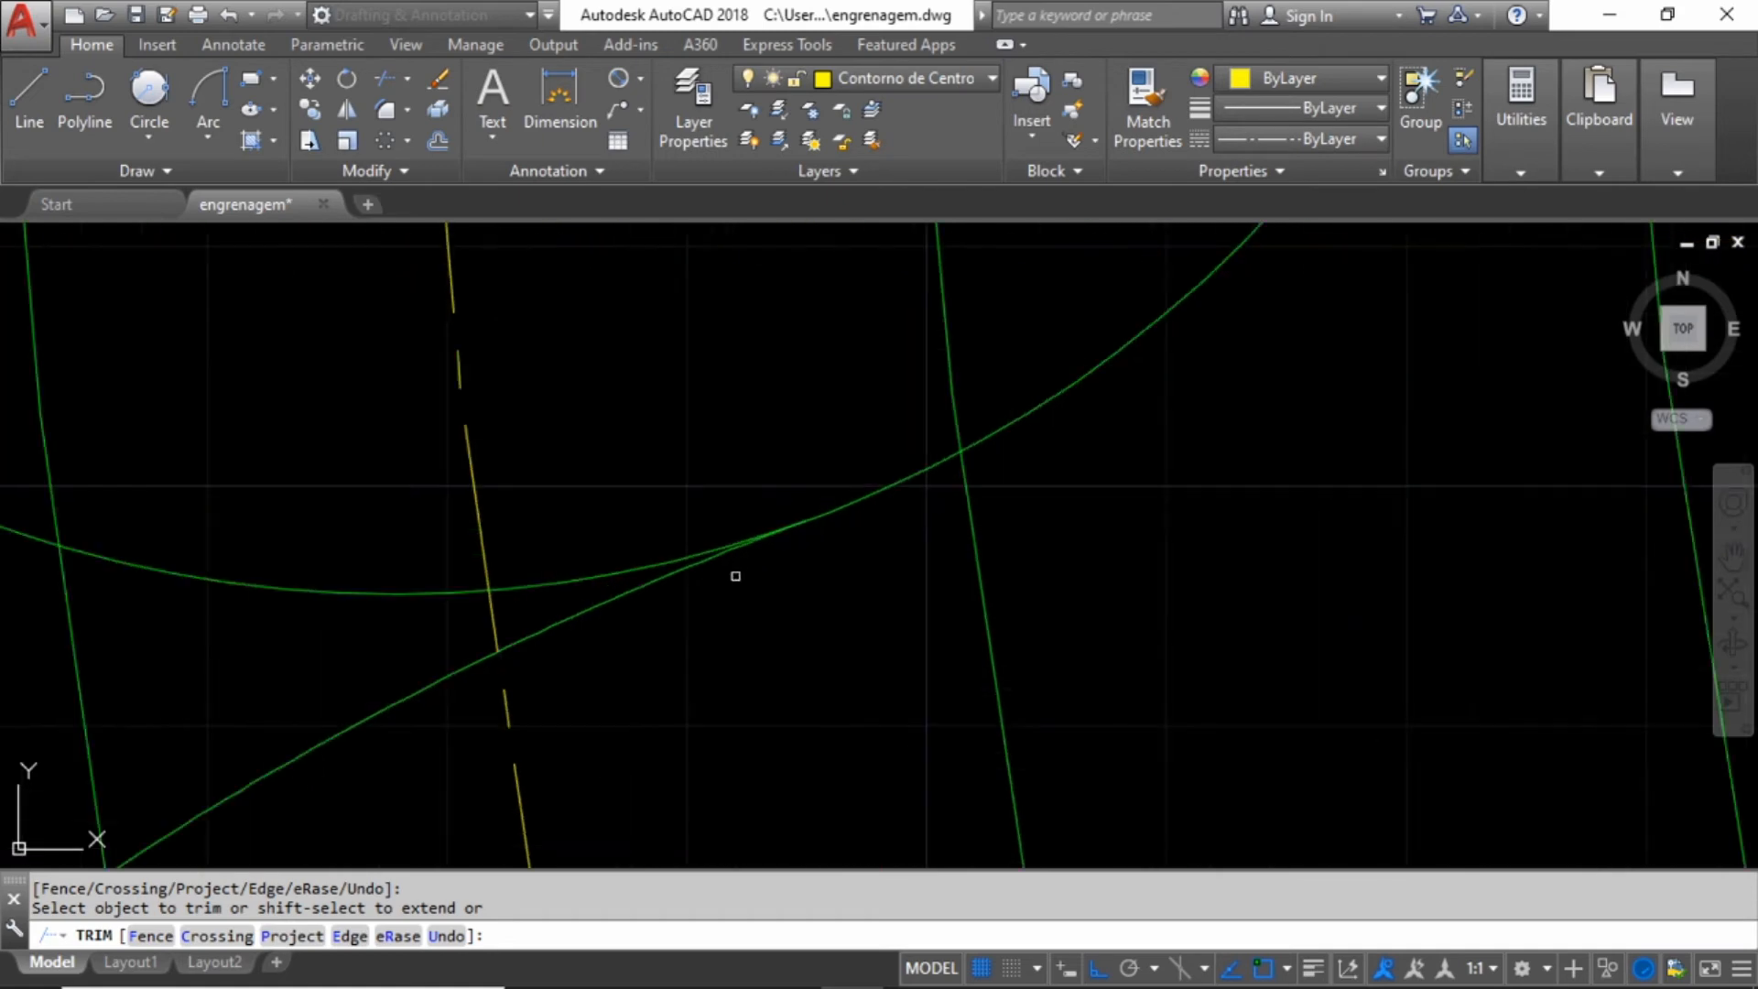
# - Trim the lower part of the radius 50 circle from the tangent point outwards past the outermost gear circle
pyautogui.click(636, 569)
pyautogui.click(439, 595)
pyautogui.scroll(-3, 584, 591)
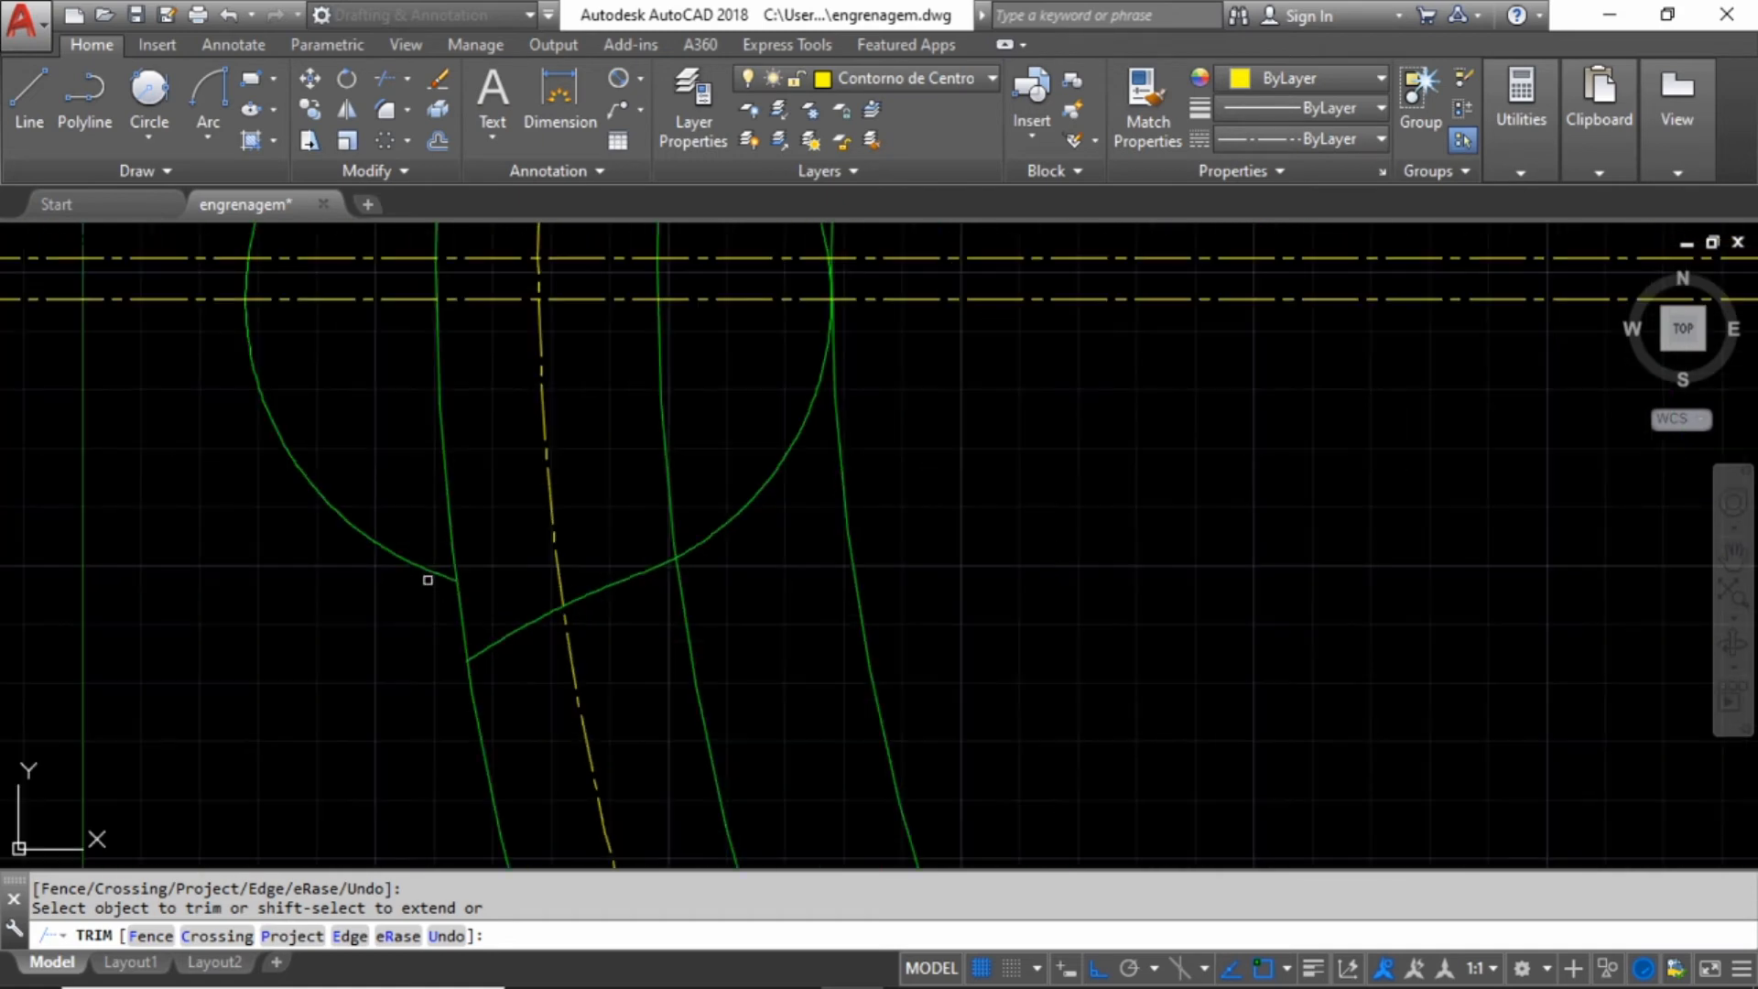
pyautogui.click(428, 581)
pyautogui.scroll(-3, 409, 561)
# - Trim the radius 50 circle between the centre lines and delete its leftover upper arc, keeping the arc below the lower centre line
pyautogui.scroll(2, 456, 467)
pyautogui.scroll(4, 536, 531)
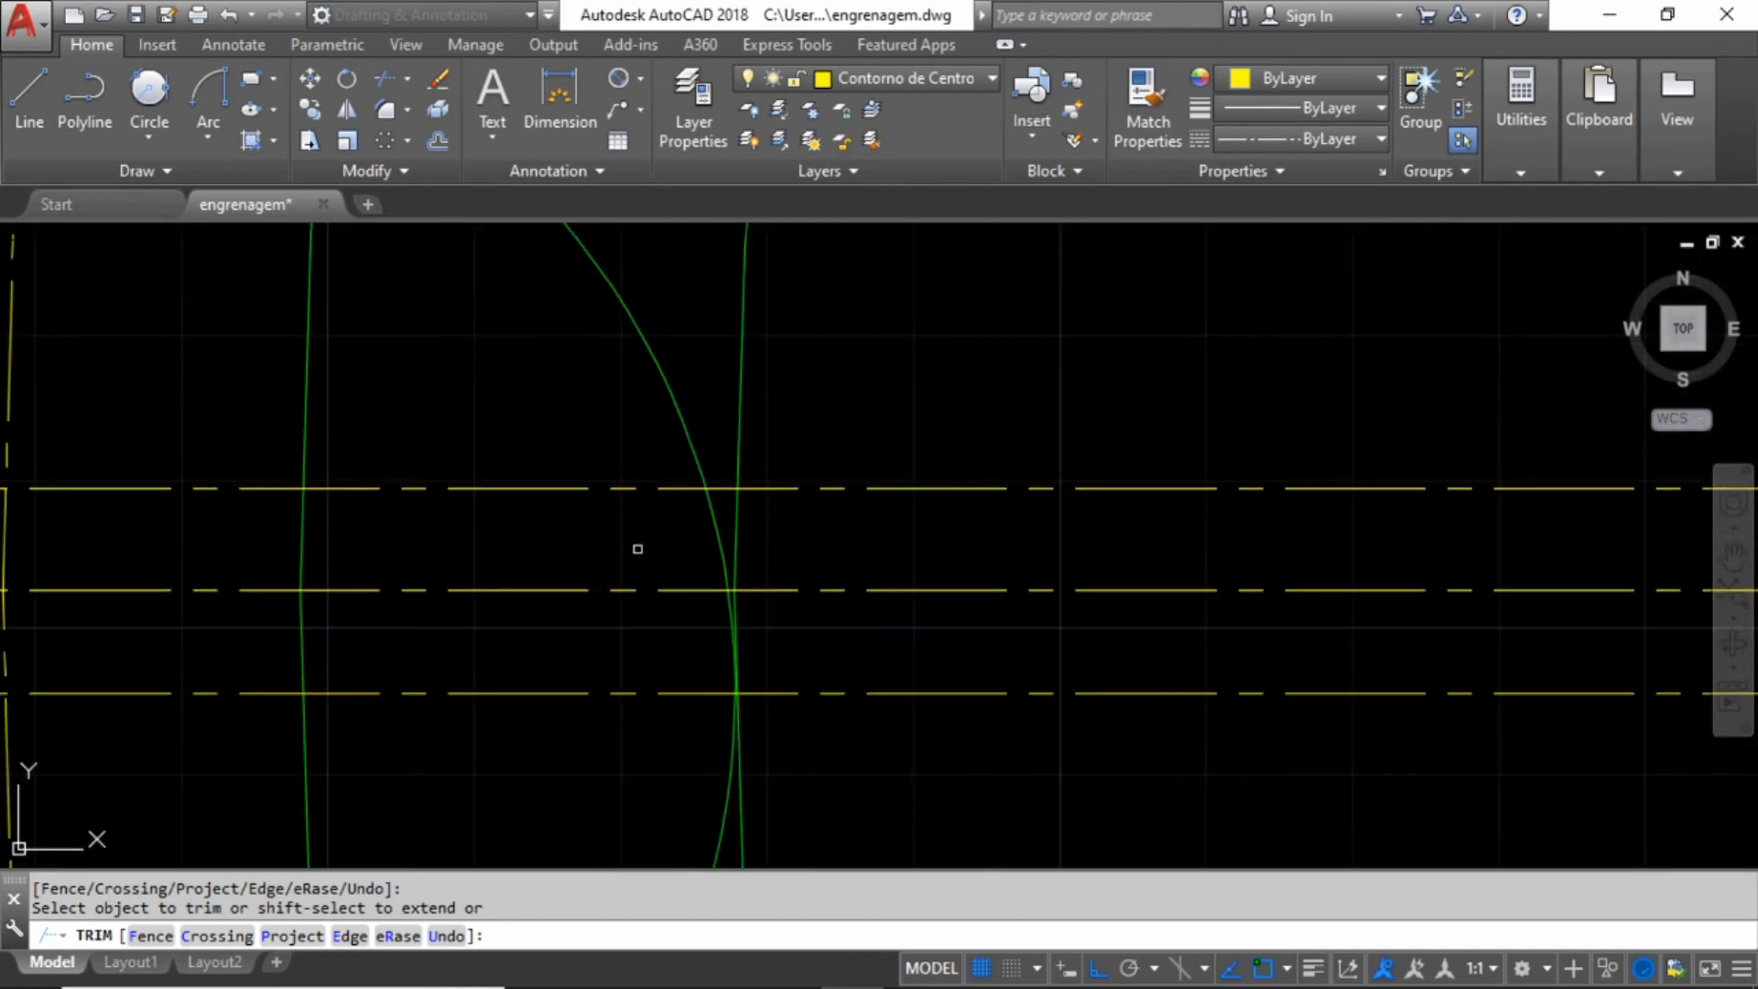
pyautogui.click(718, 522)
pyautogui.scroll(3, 721, 599)
pyautogui.click(749, 586)
pyautogui.scroll(-5, 780, 644)
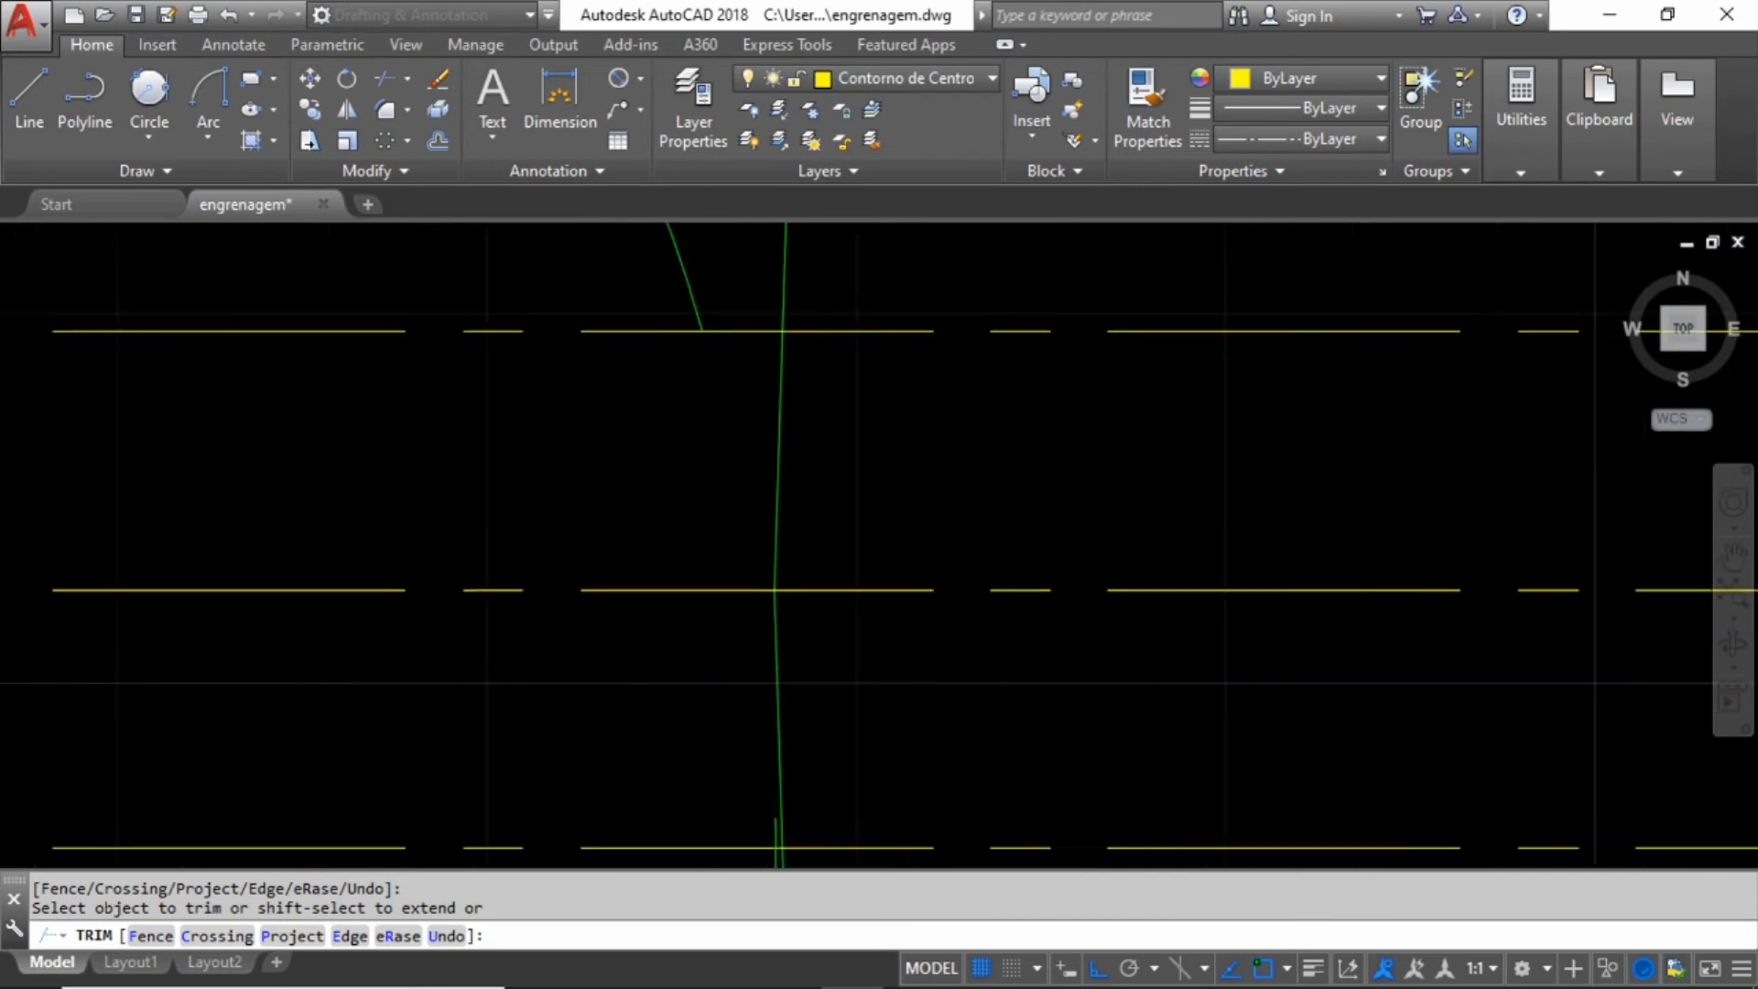
pyautogui.press('Escape')
pyautogui.click(732, 541)
pyautogui.click(718, 475)
pyautogui.press('Delete')
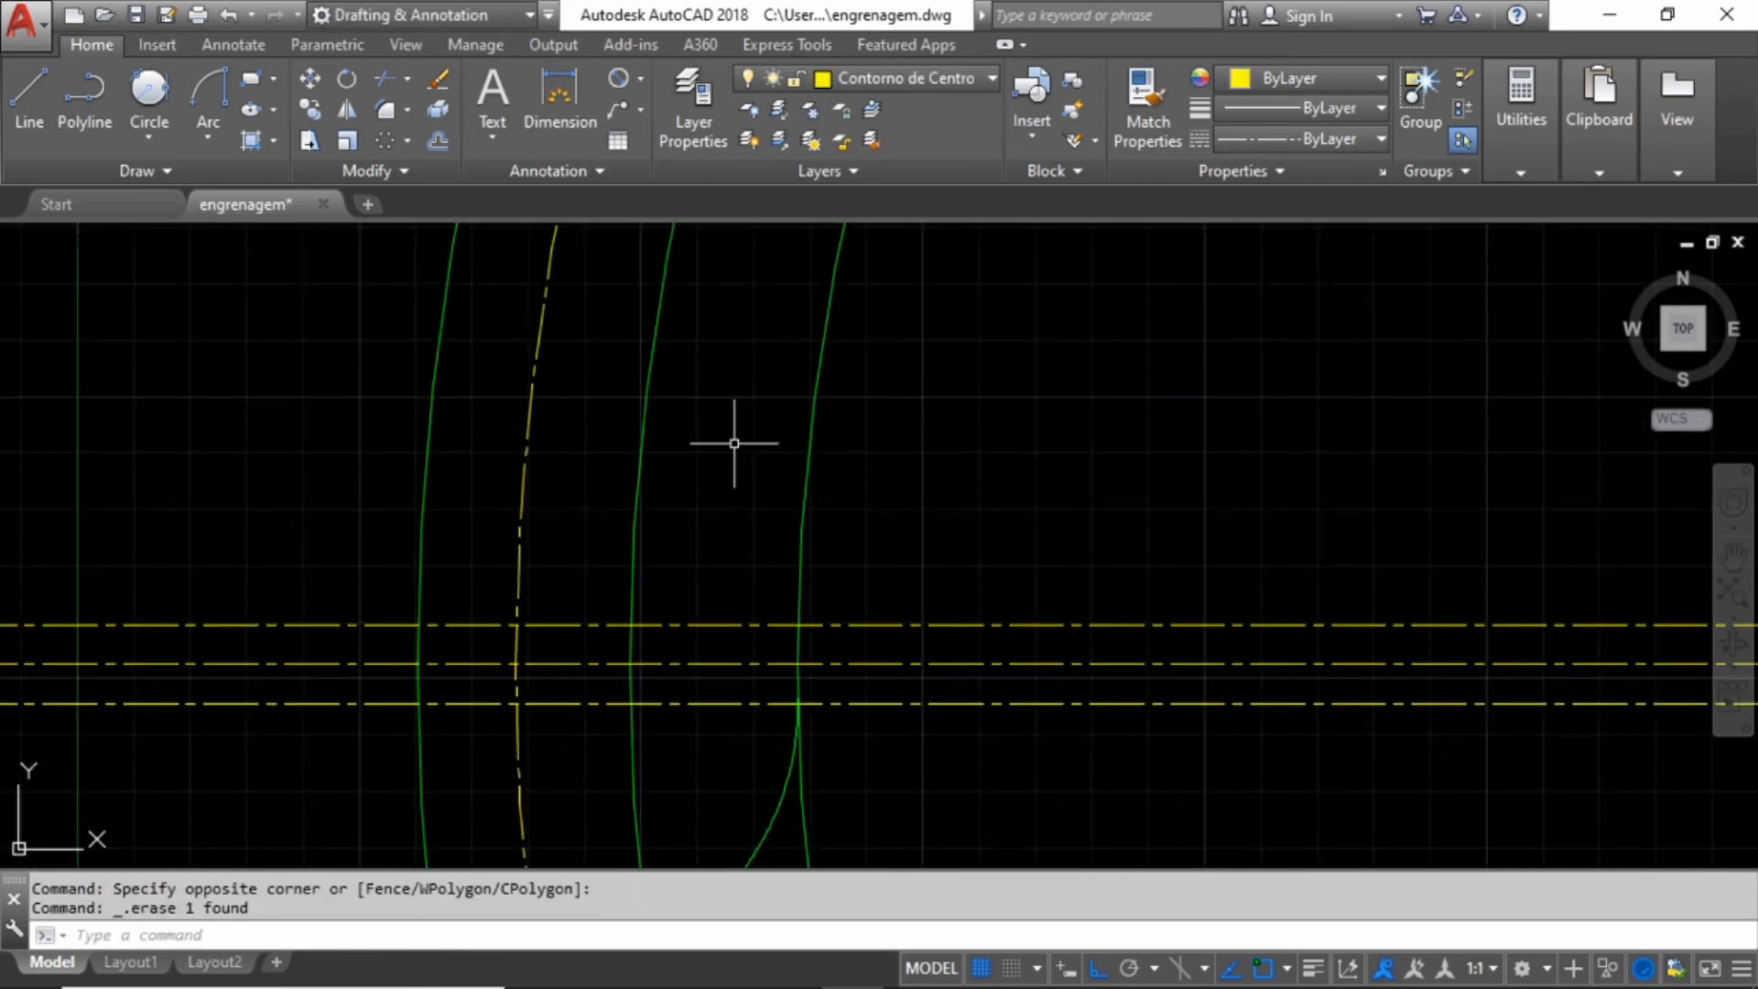
# - Examine the trimmed half tooth profile formed by the radius 50 and radius 139.2 arcs
pyautogui.scroll(-3, 738, 440)
pyautogui.scroll(2, 775, 584)
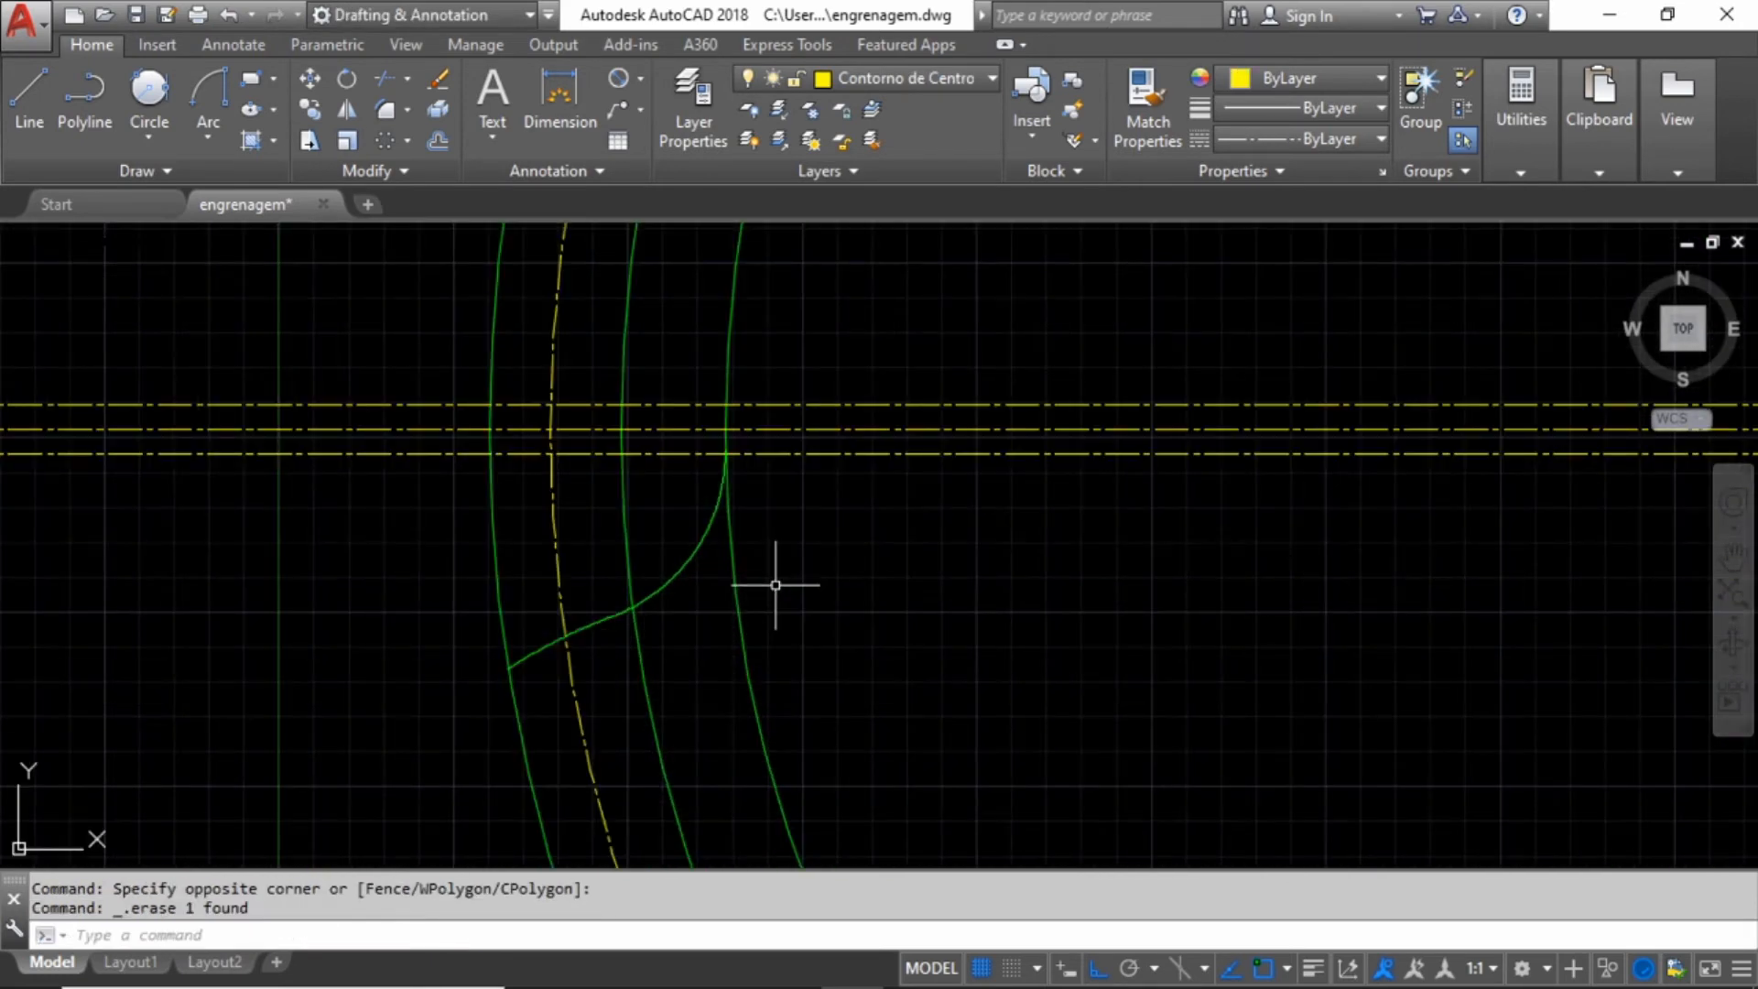
pyautogui.scroll(-2, 769, 576)
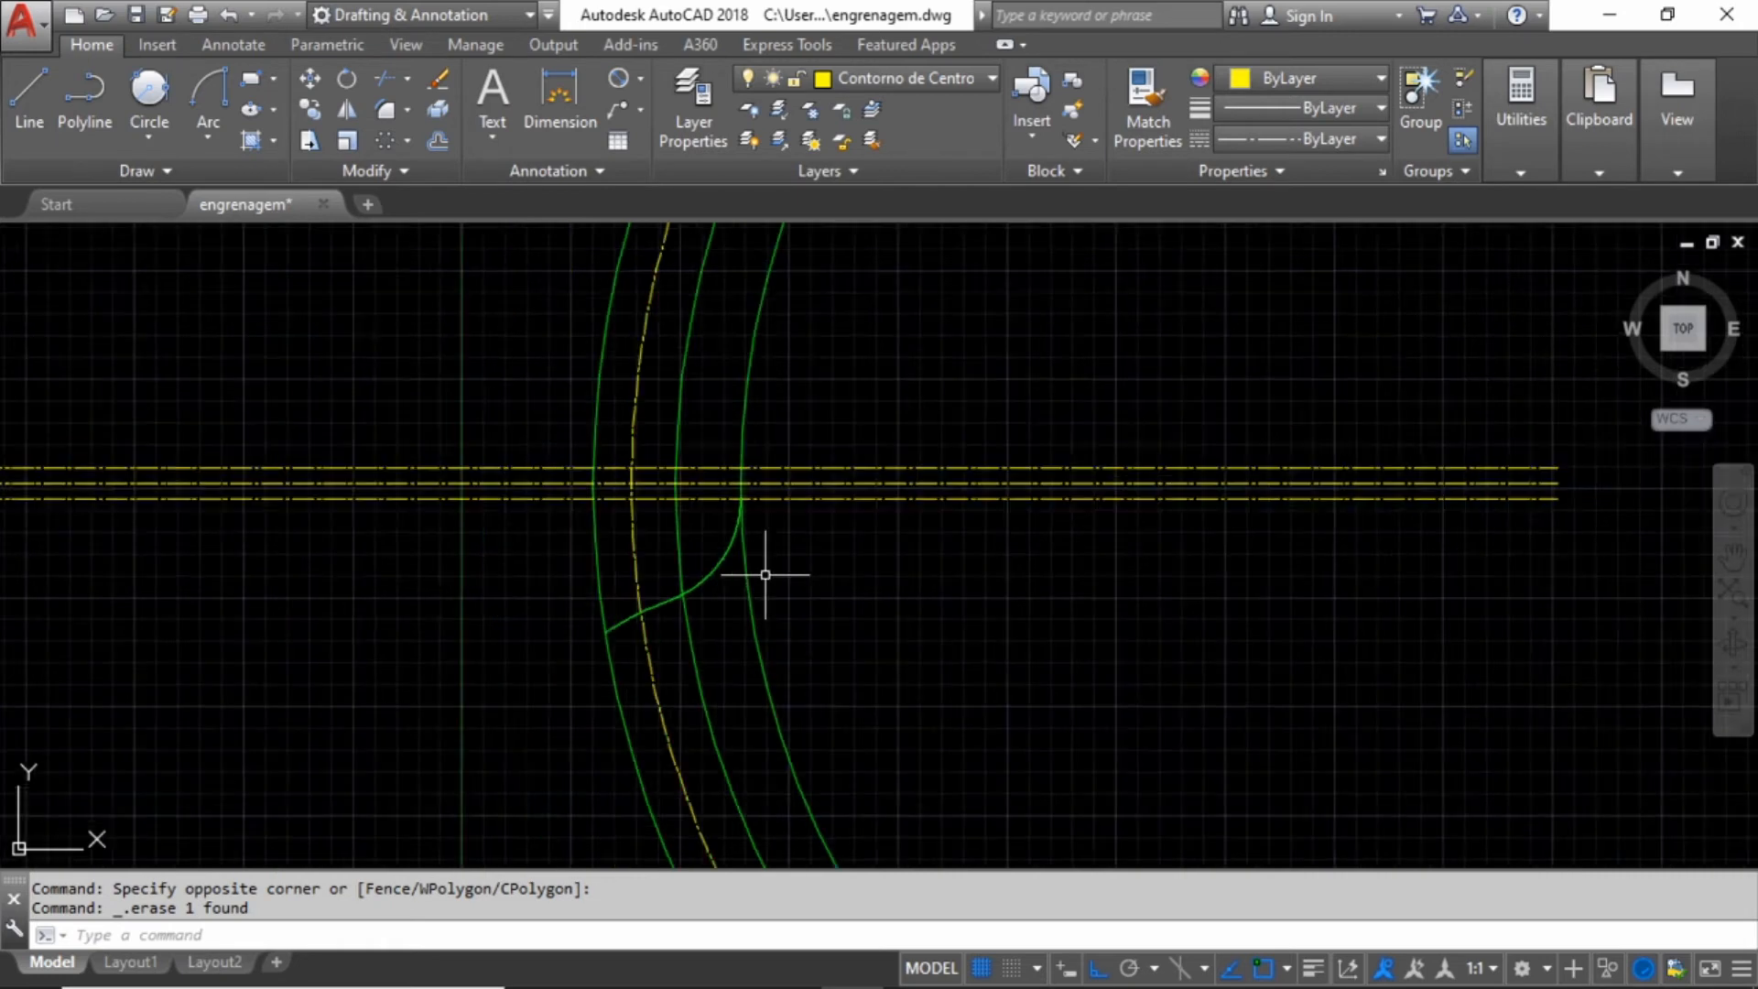
pyautogui.scroll(1, 820, 603)
pyautogui.scroll(2, 821, 602)
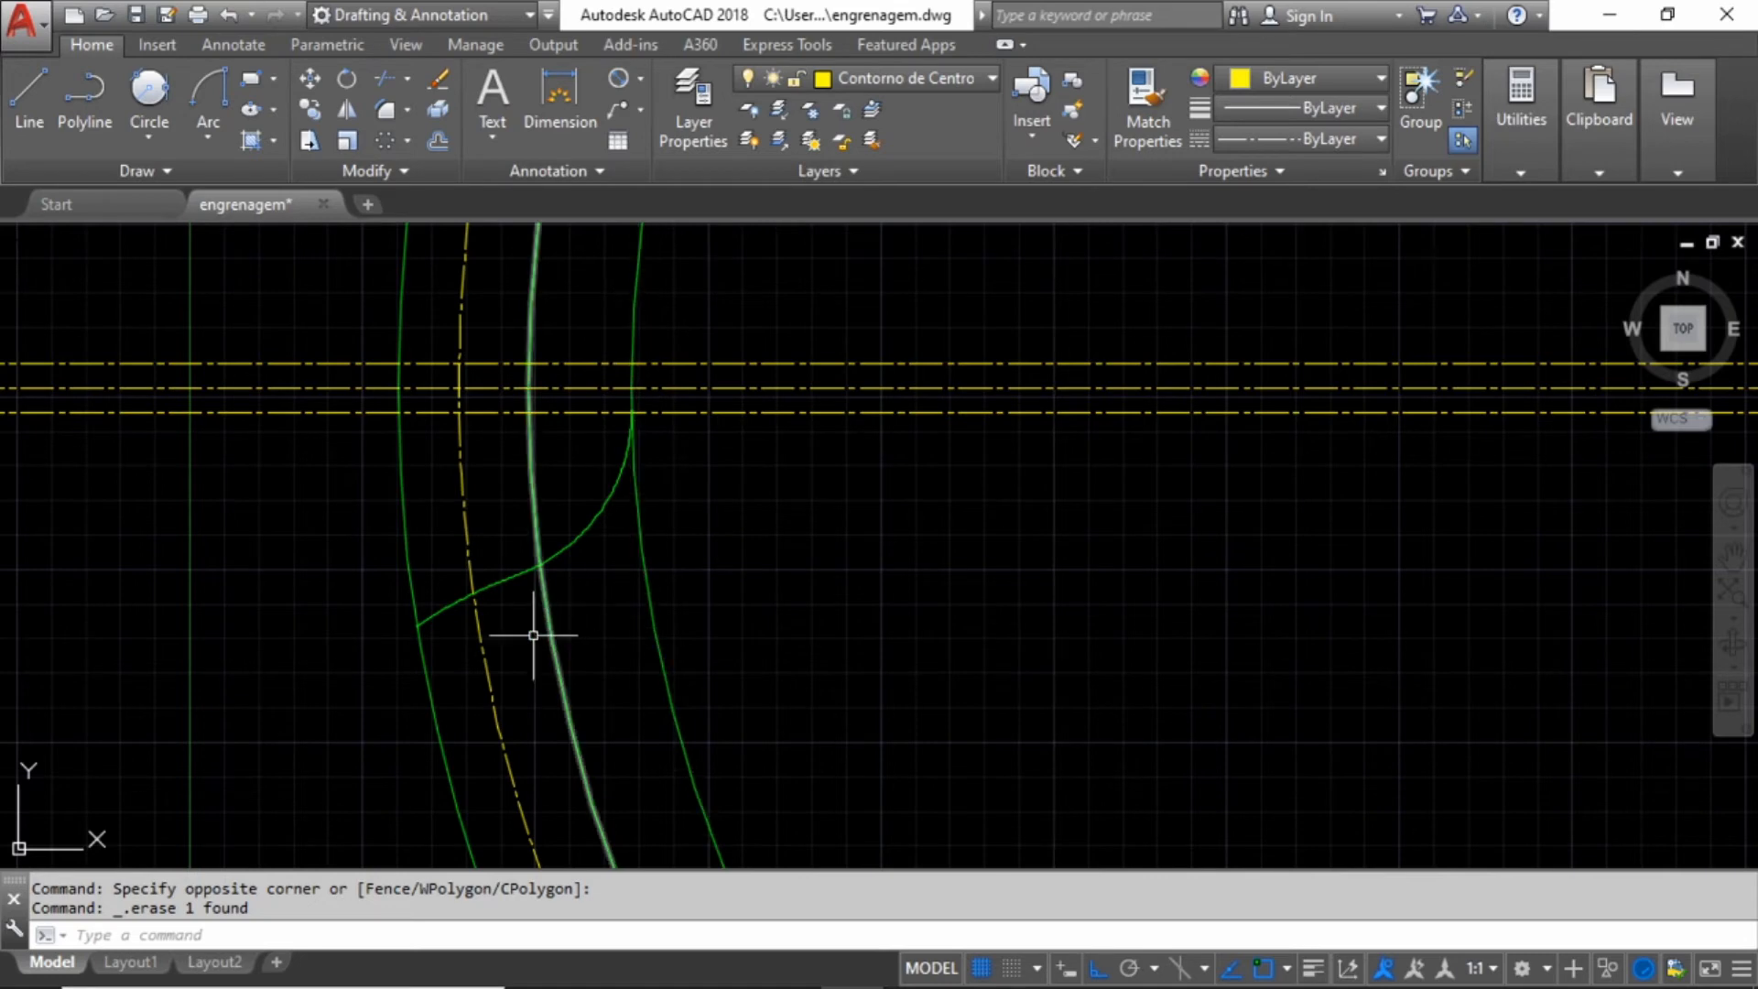
pyautogui.click(596, 499)
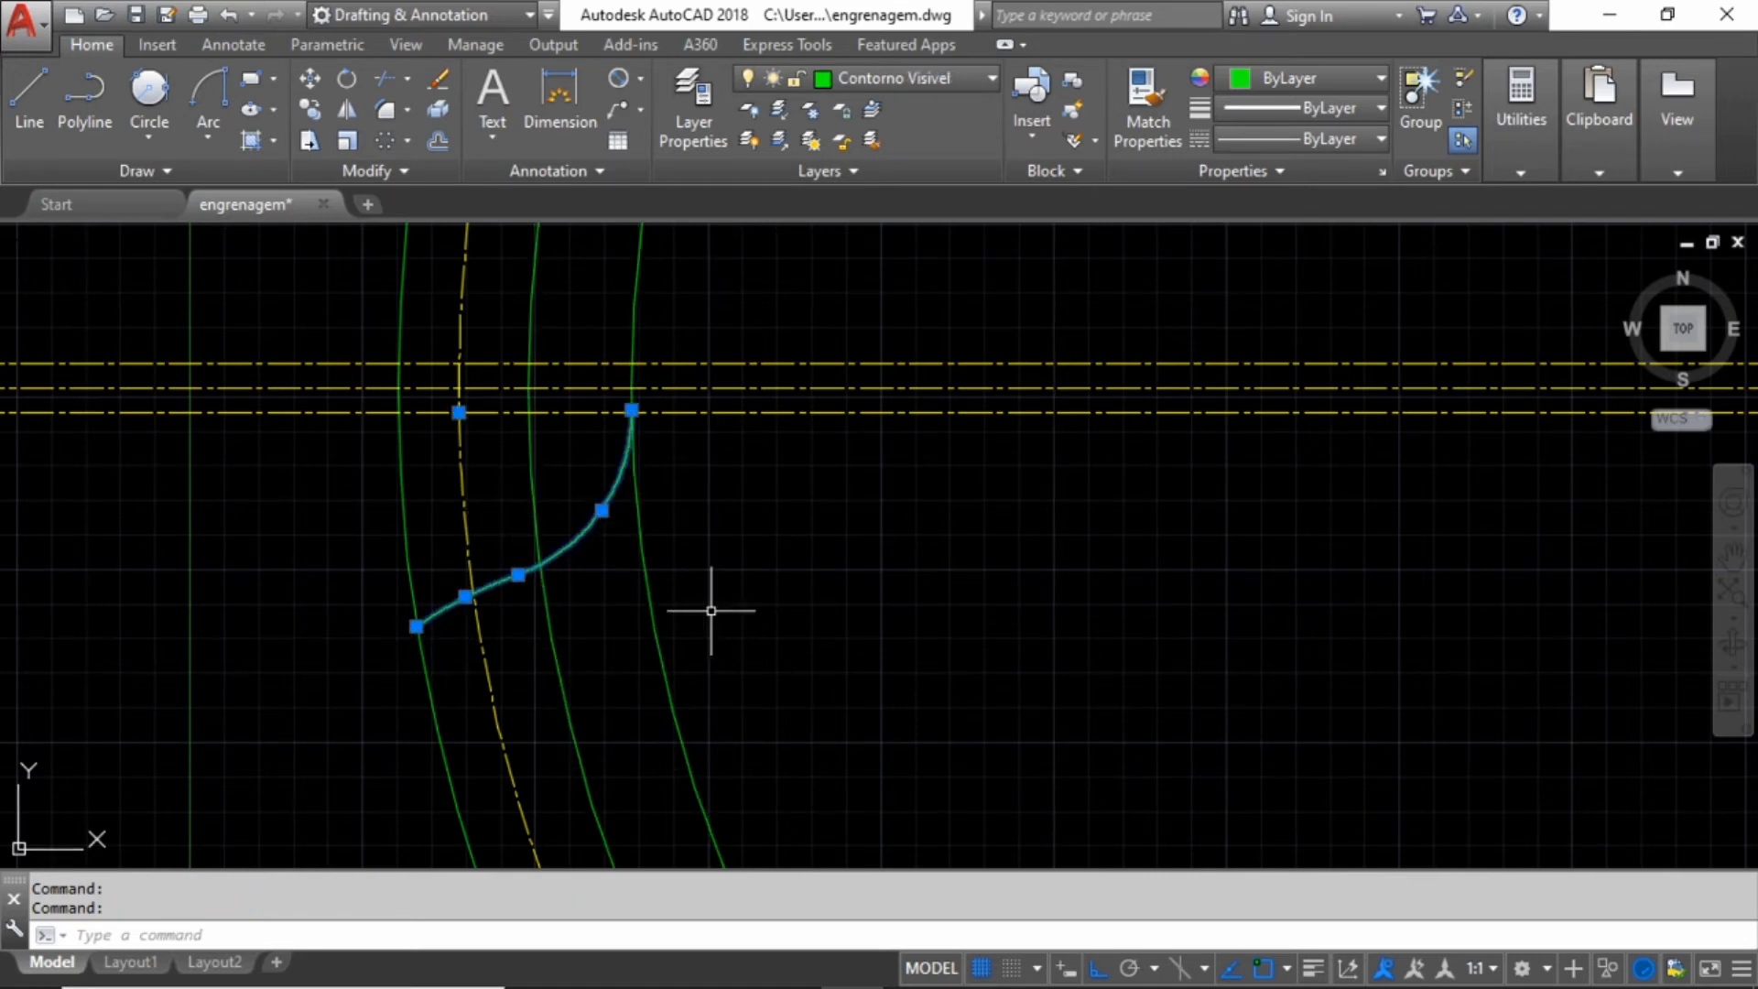
pyautogui.press('Escape')
pyautogui.scroll(-3, 710, 601)
pyautogui.scroll(3, 669, 605)
pyautogui.click(656, 595)
pyautogui.press('Escape')
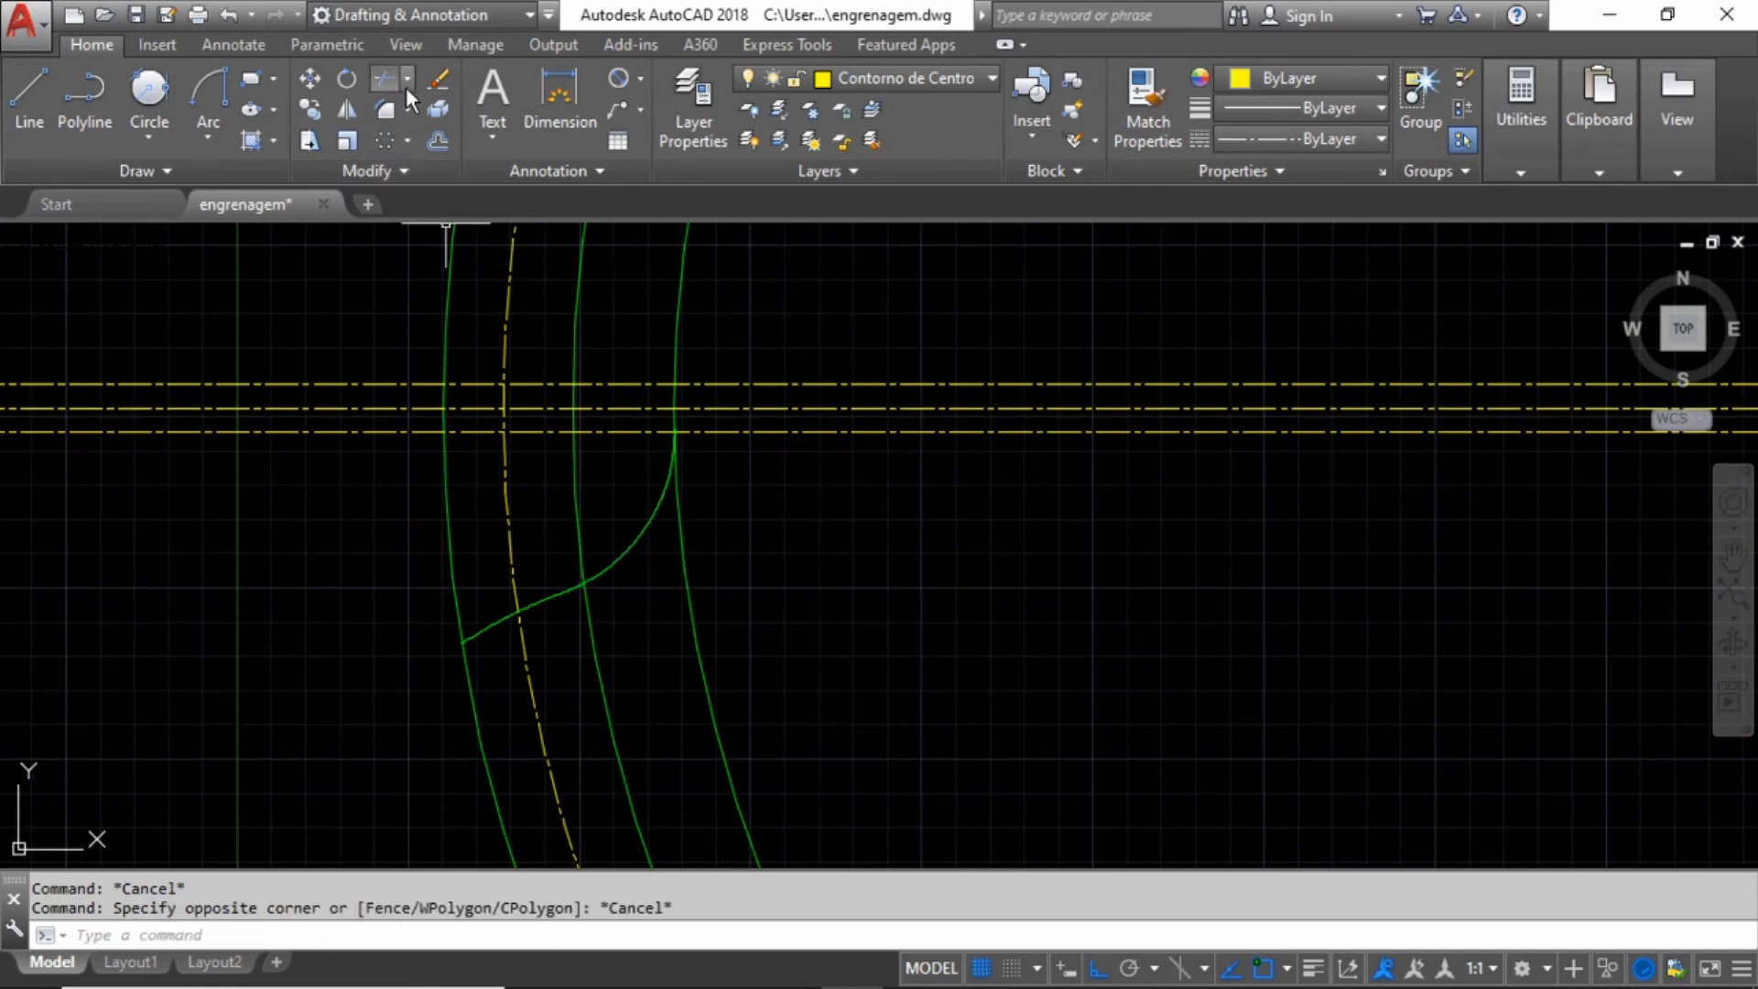
# - Mirror the radius 50 and radius 139.2 arcs about the middle centre line, keeping the source objects
pyautogui.click(348, 111)
pyautogui.click(628, 542)
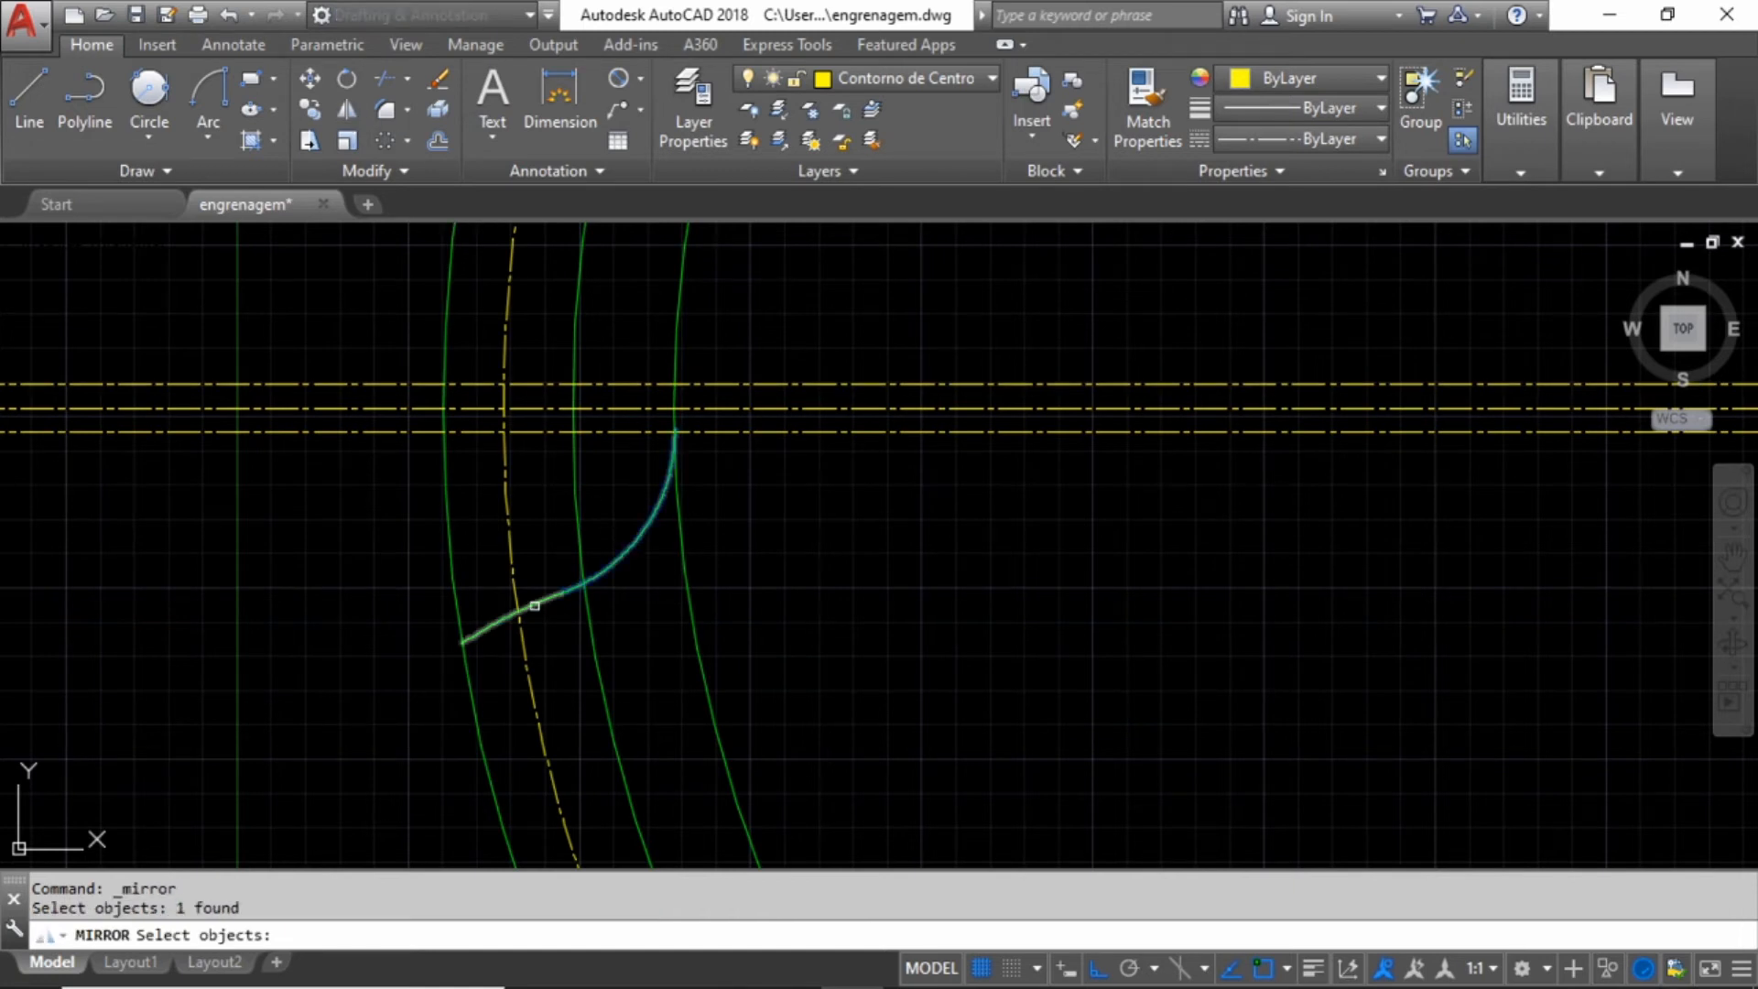
pyautogui.click(578, 596)
pyautogui.press('Return')
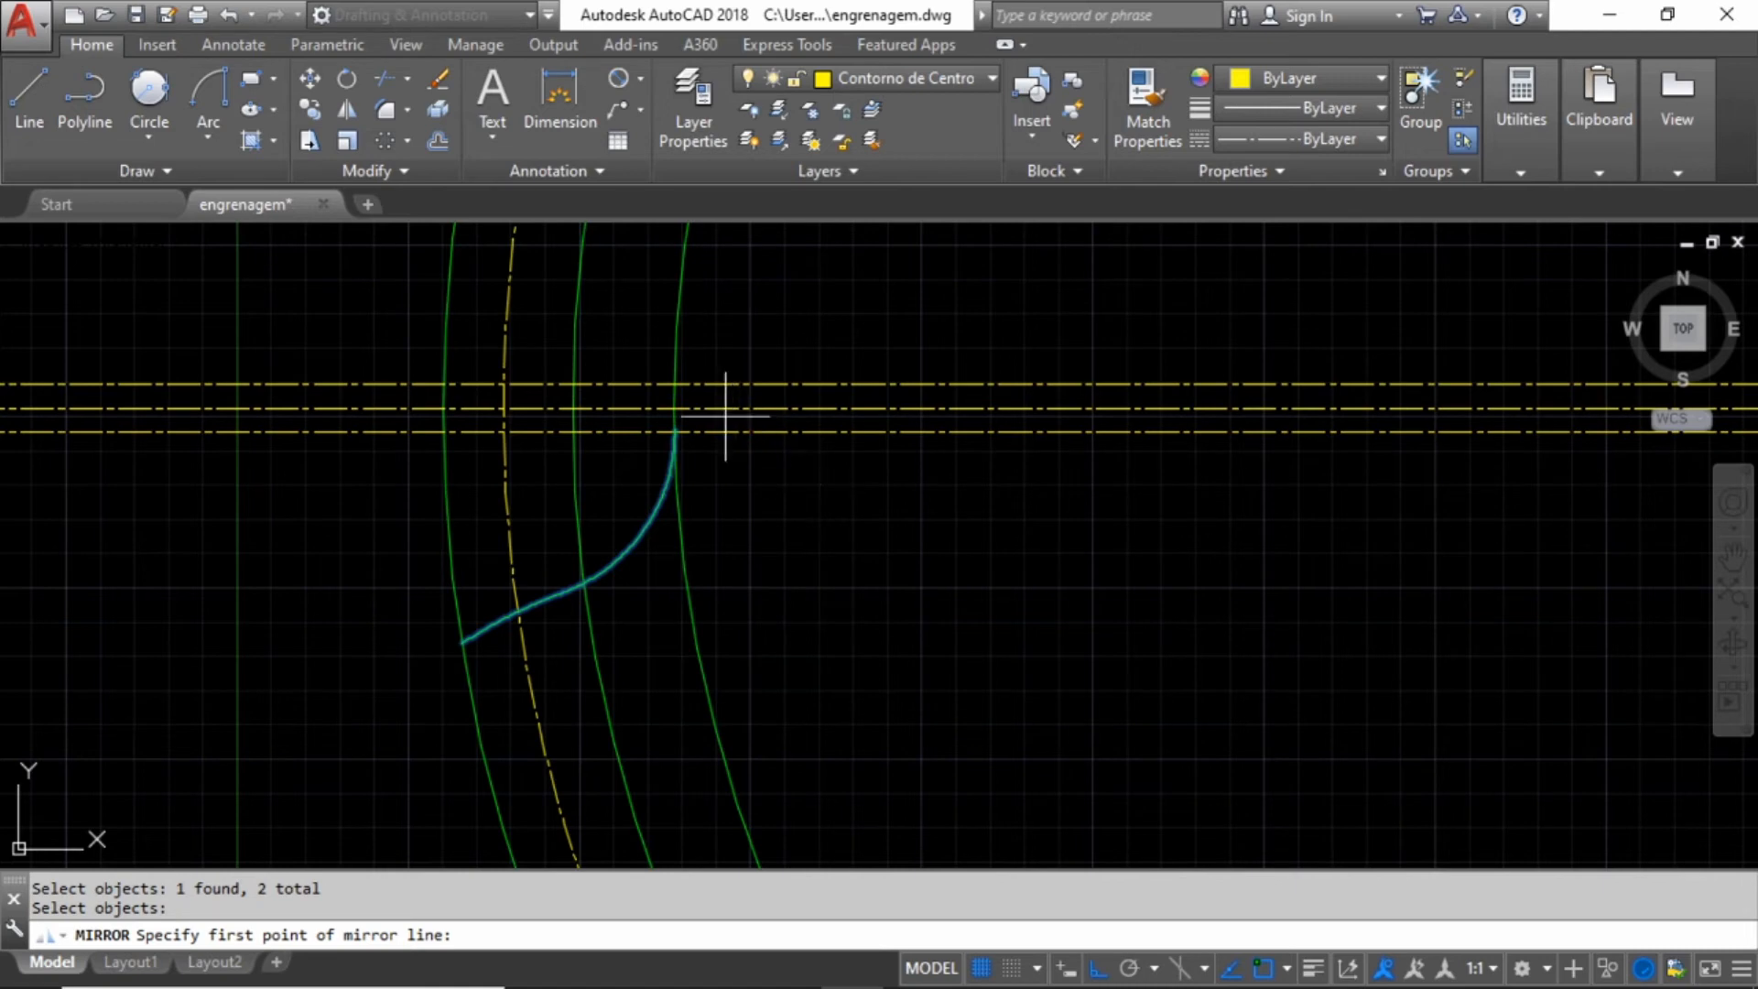
pyautogui.scroll(-1, 816, 561)
pyautogui.scroll(5, 843, 486)
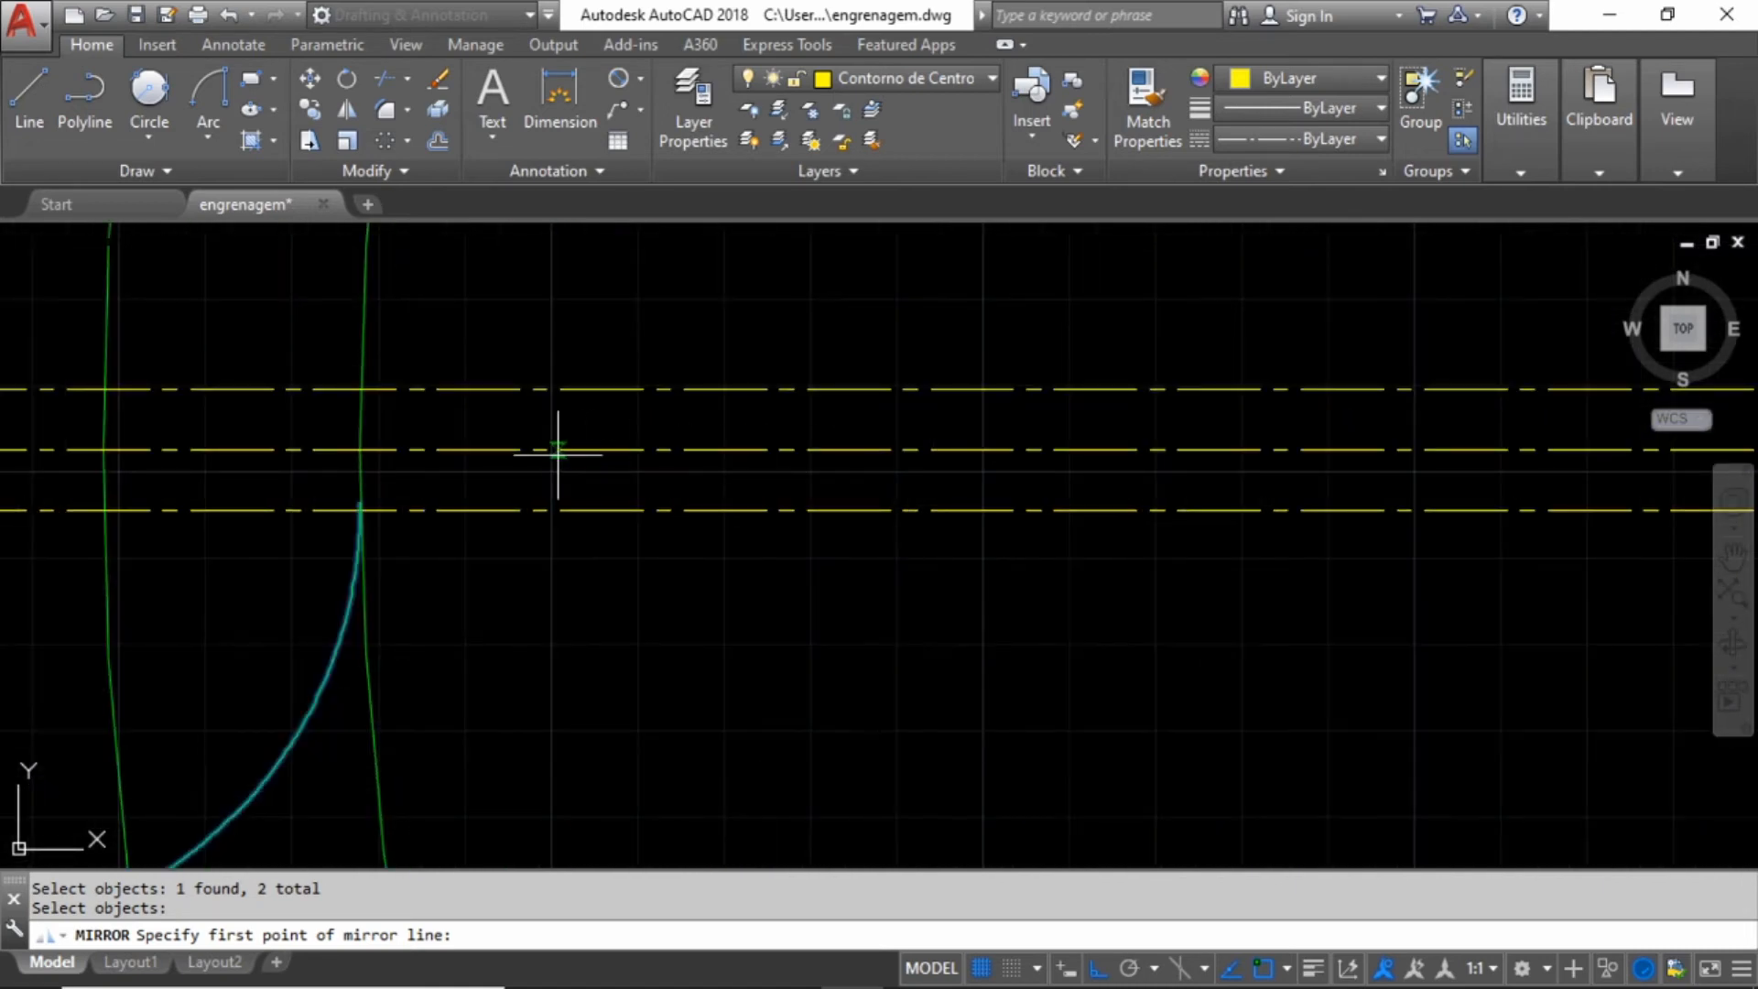
pyautogui.click(526, 449)
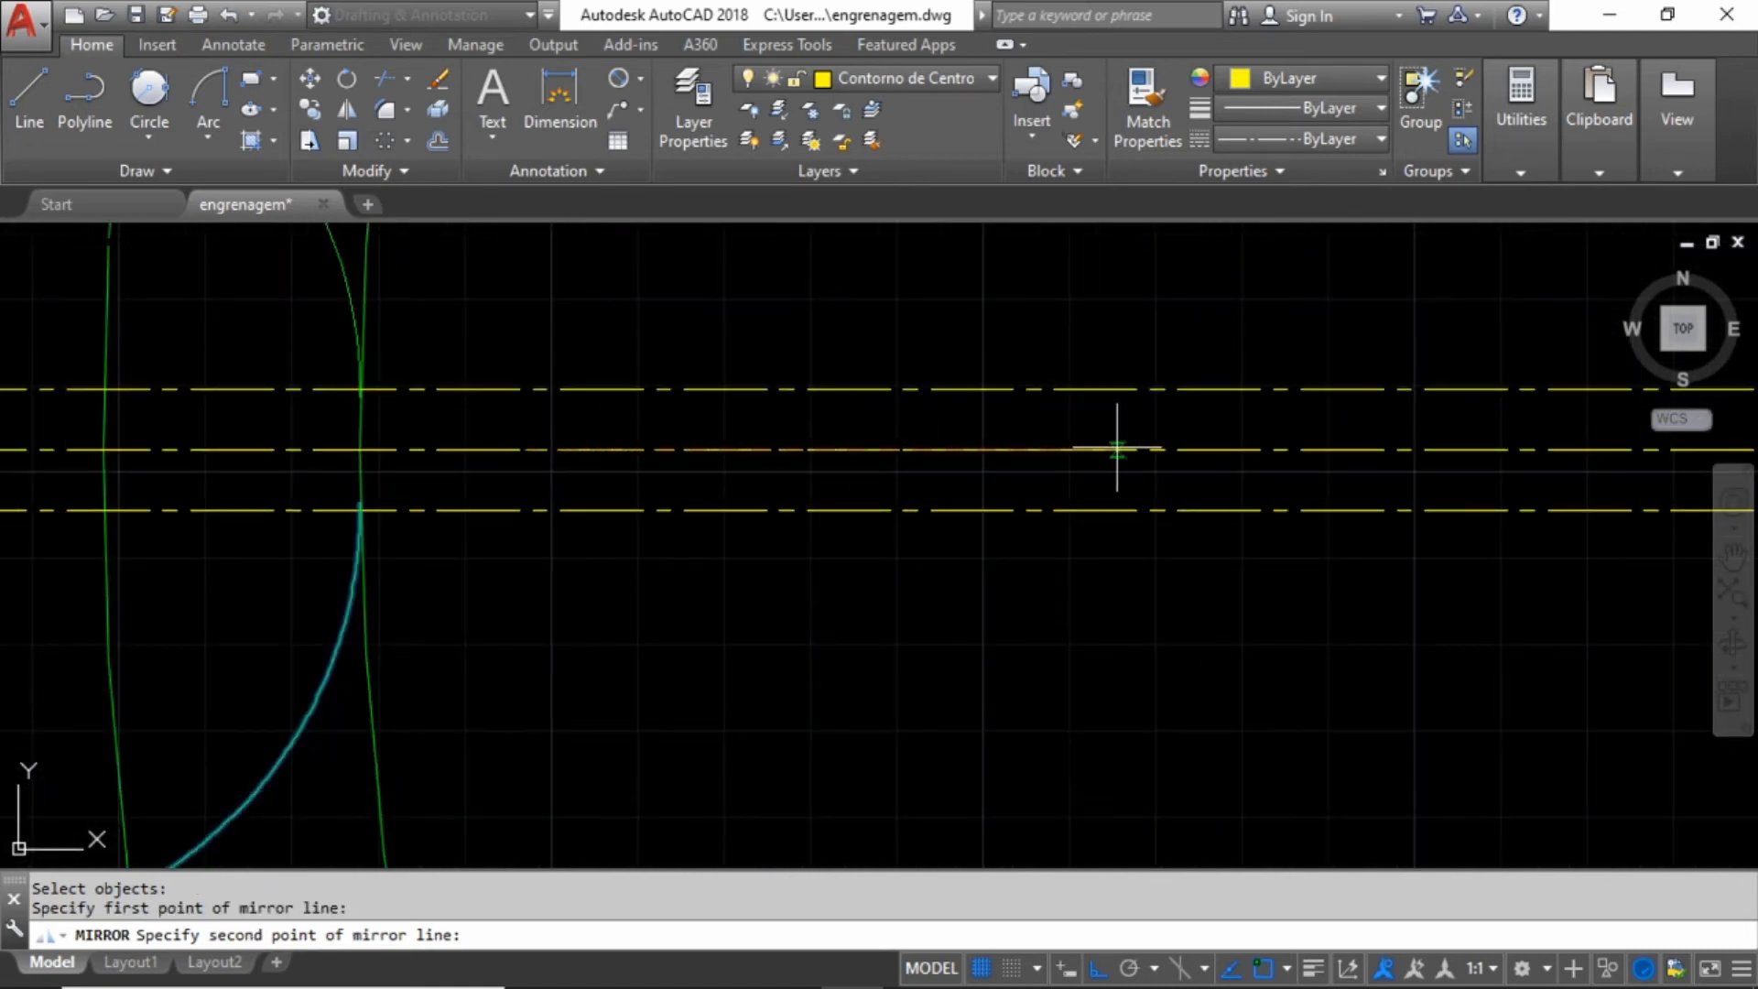
pyautogui.click(1235, 452)
pyautogui.press('Return')
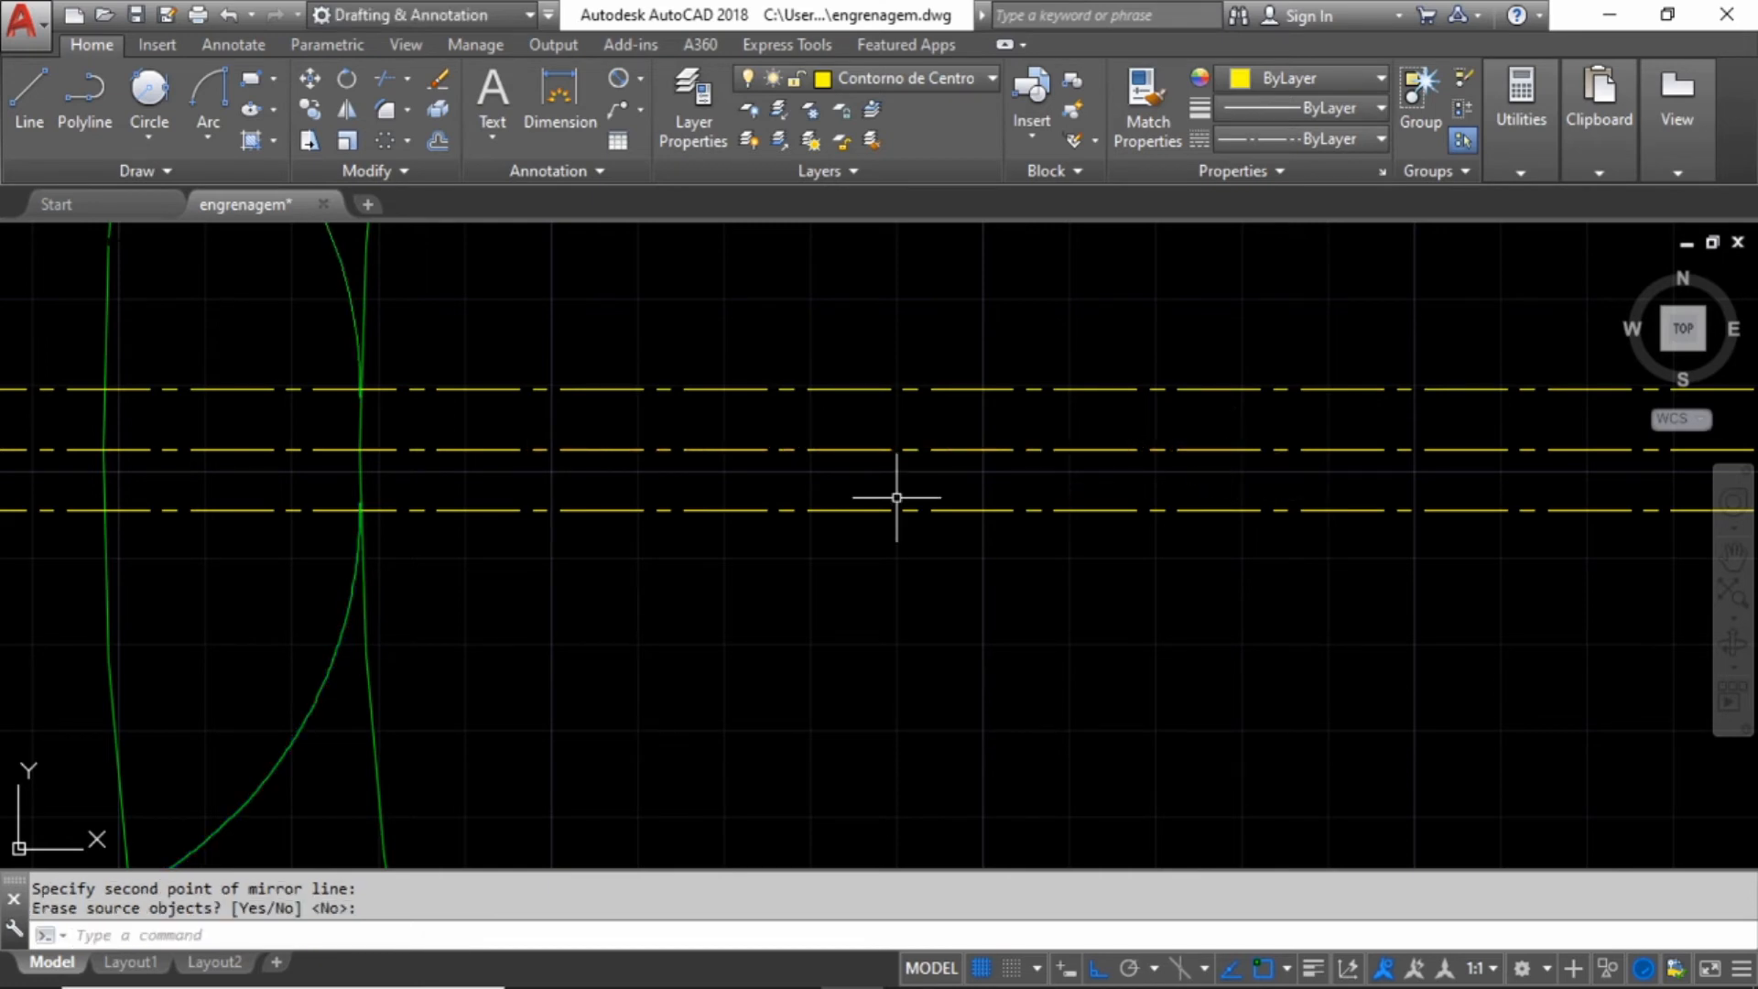
# - Delete the innermost green gear circle that touches the bottom of the mirrored tooth profile
pyautogui.scroll(-5, 878, 522)
pyautogui.scroll(-4, 569, 559)
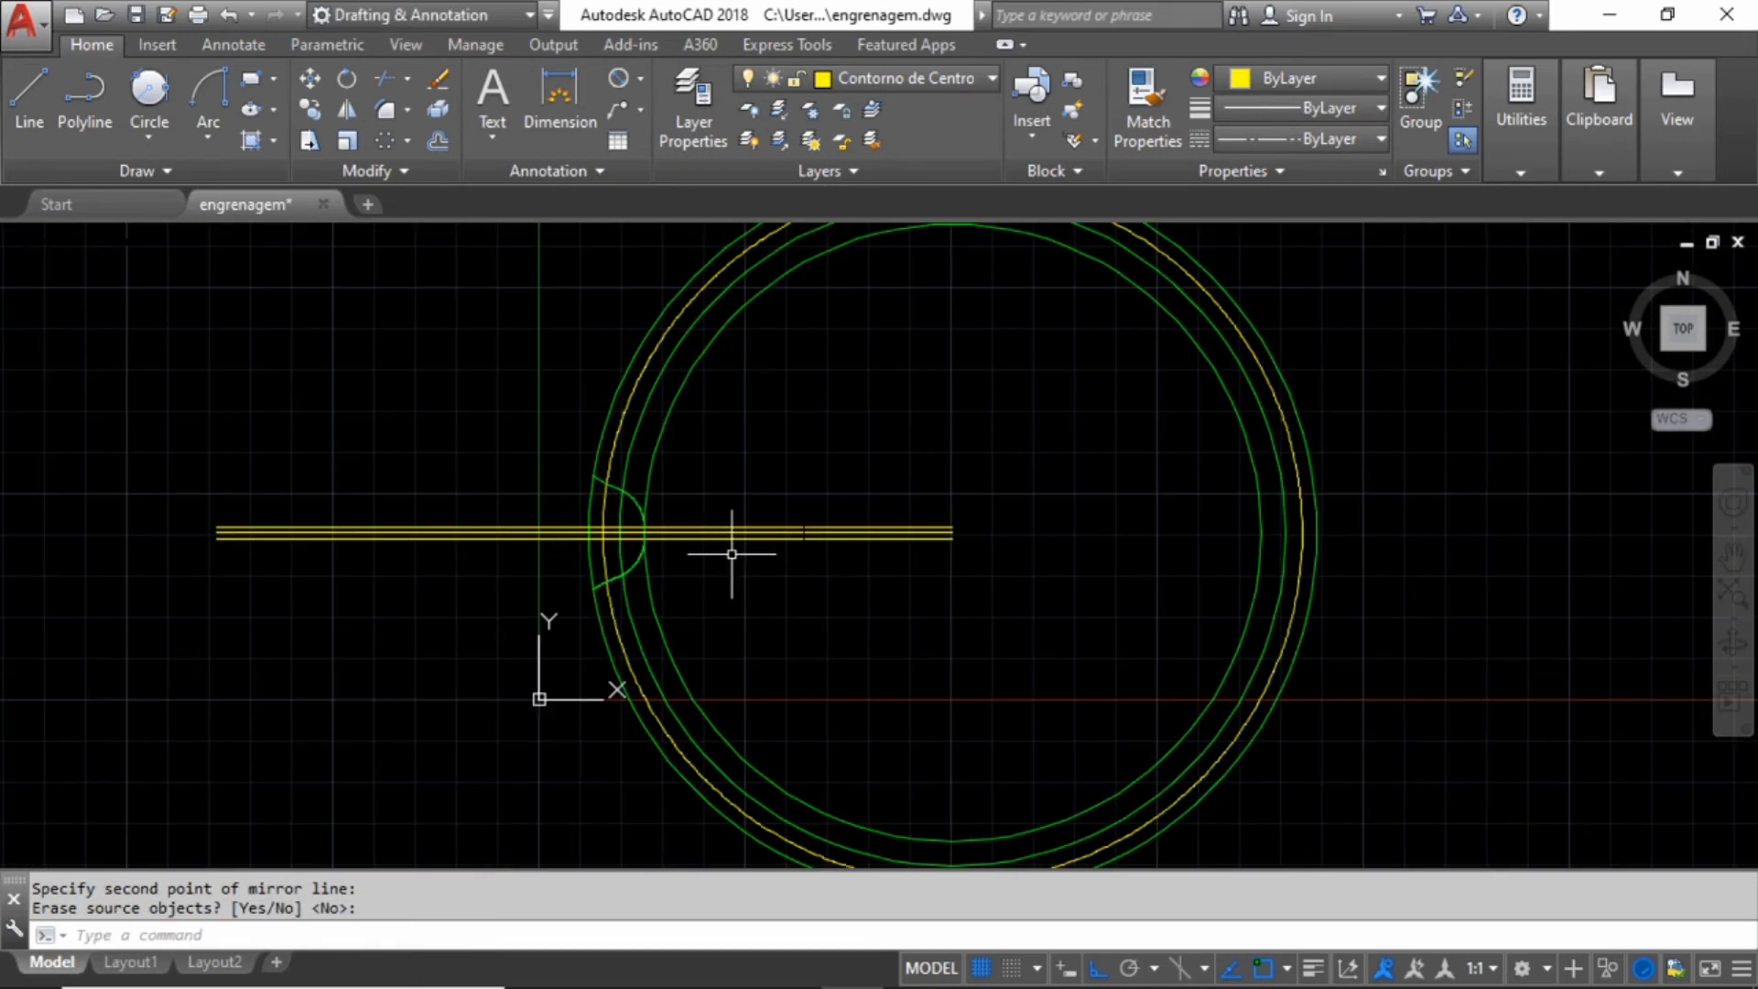
pyautogui.scroll(5, 669, 526)
pyautogui.scroll(-3, 513, 449)
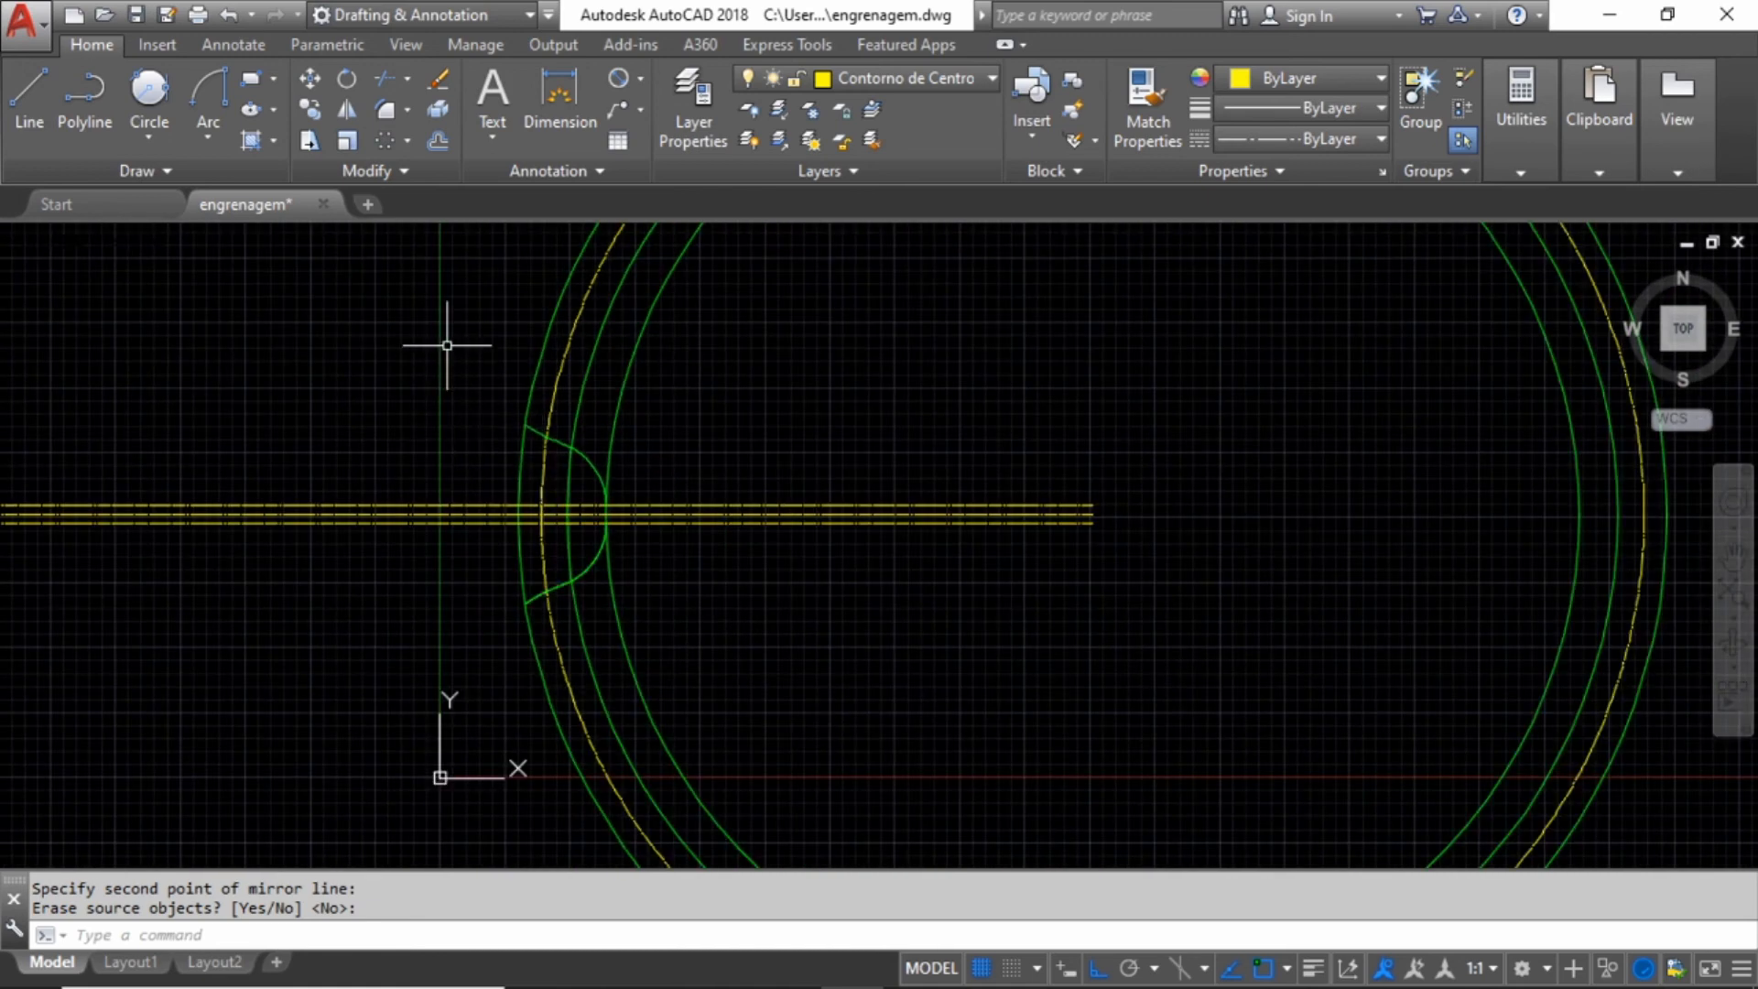
pyautogui.scroll(3, 452, 345)
pyautogui.scroll(-4, 485, 353)
pyautogui.scroll(4, 515, 371)
pyautogui.scroll(-3, 505, 398)
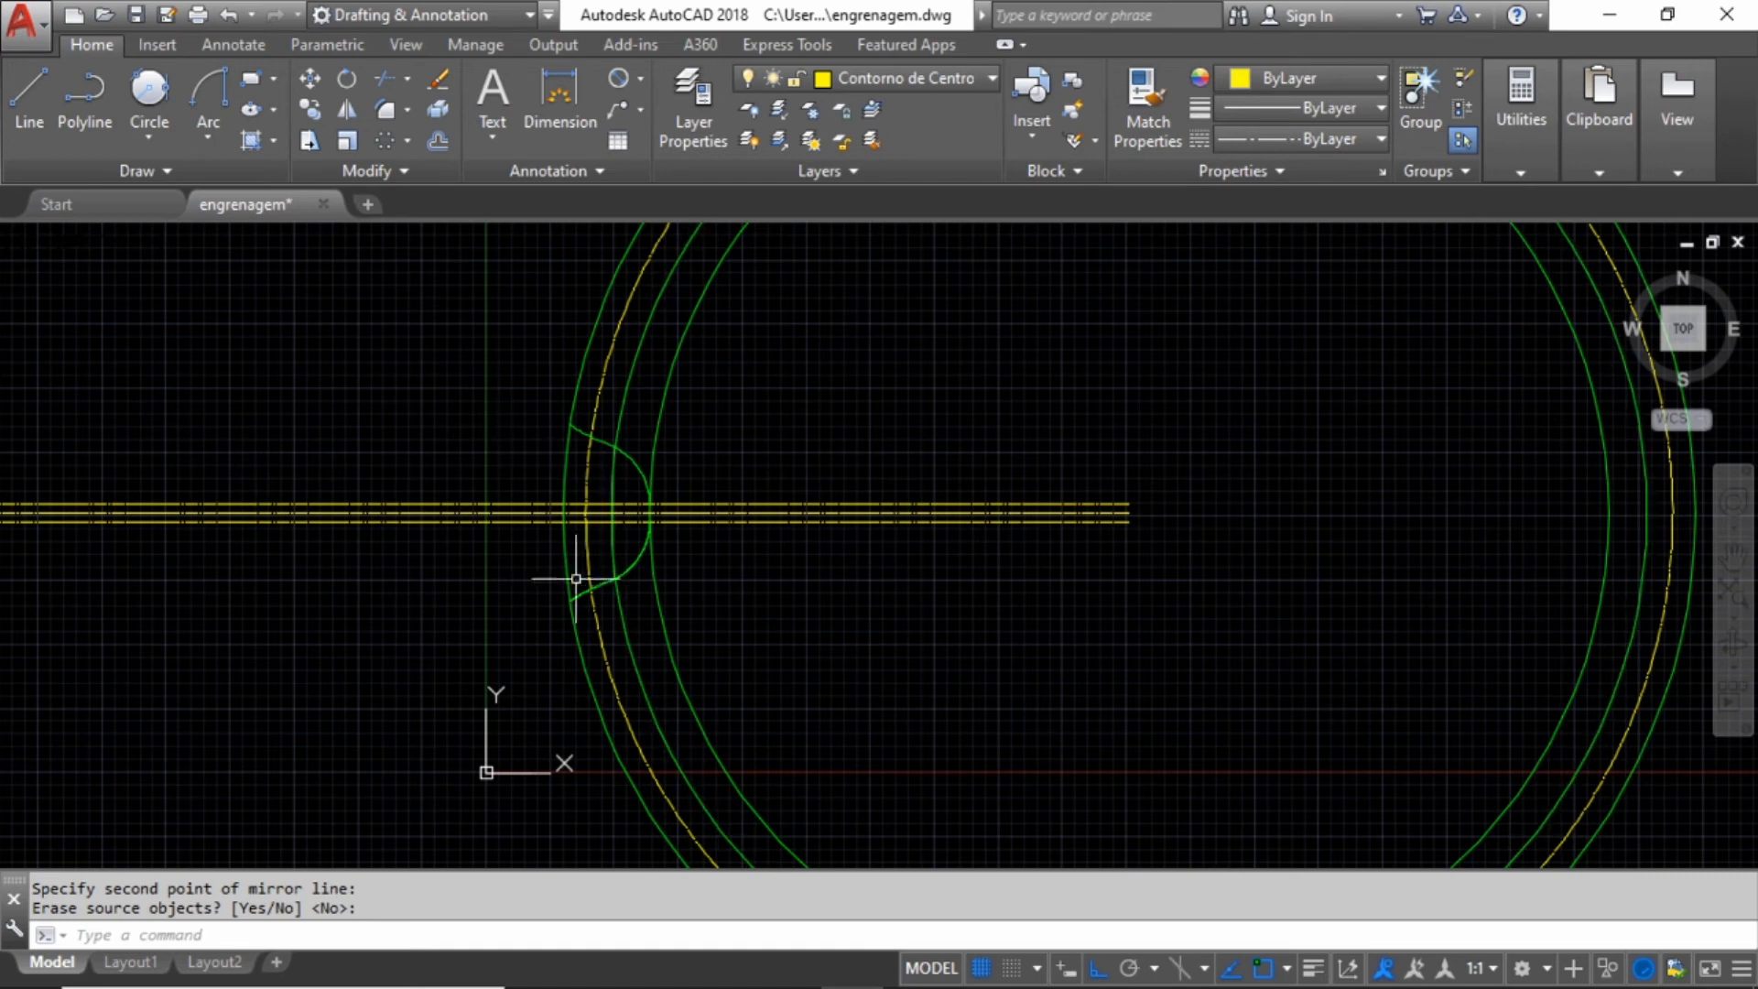
pyautogui.press('Return')
pyautogui.scroll(-3, 522, 423)
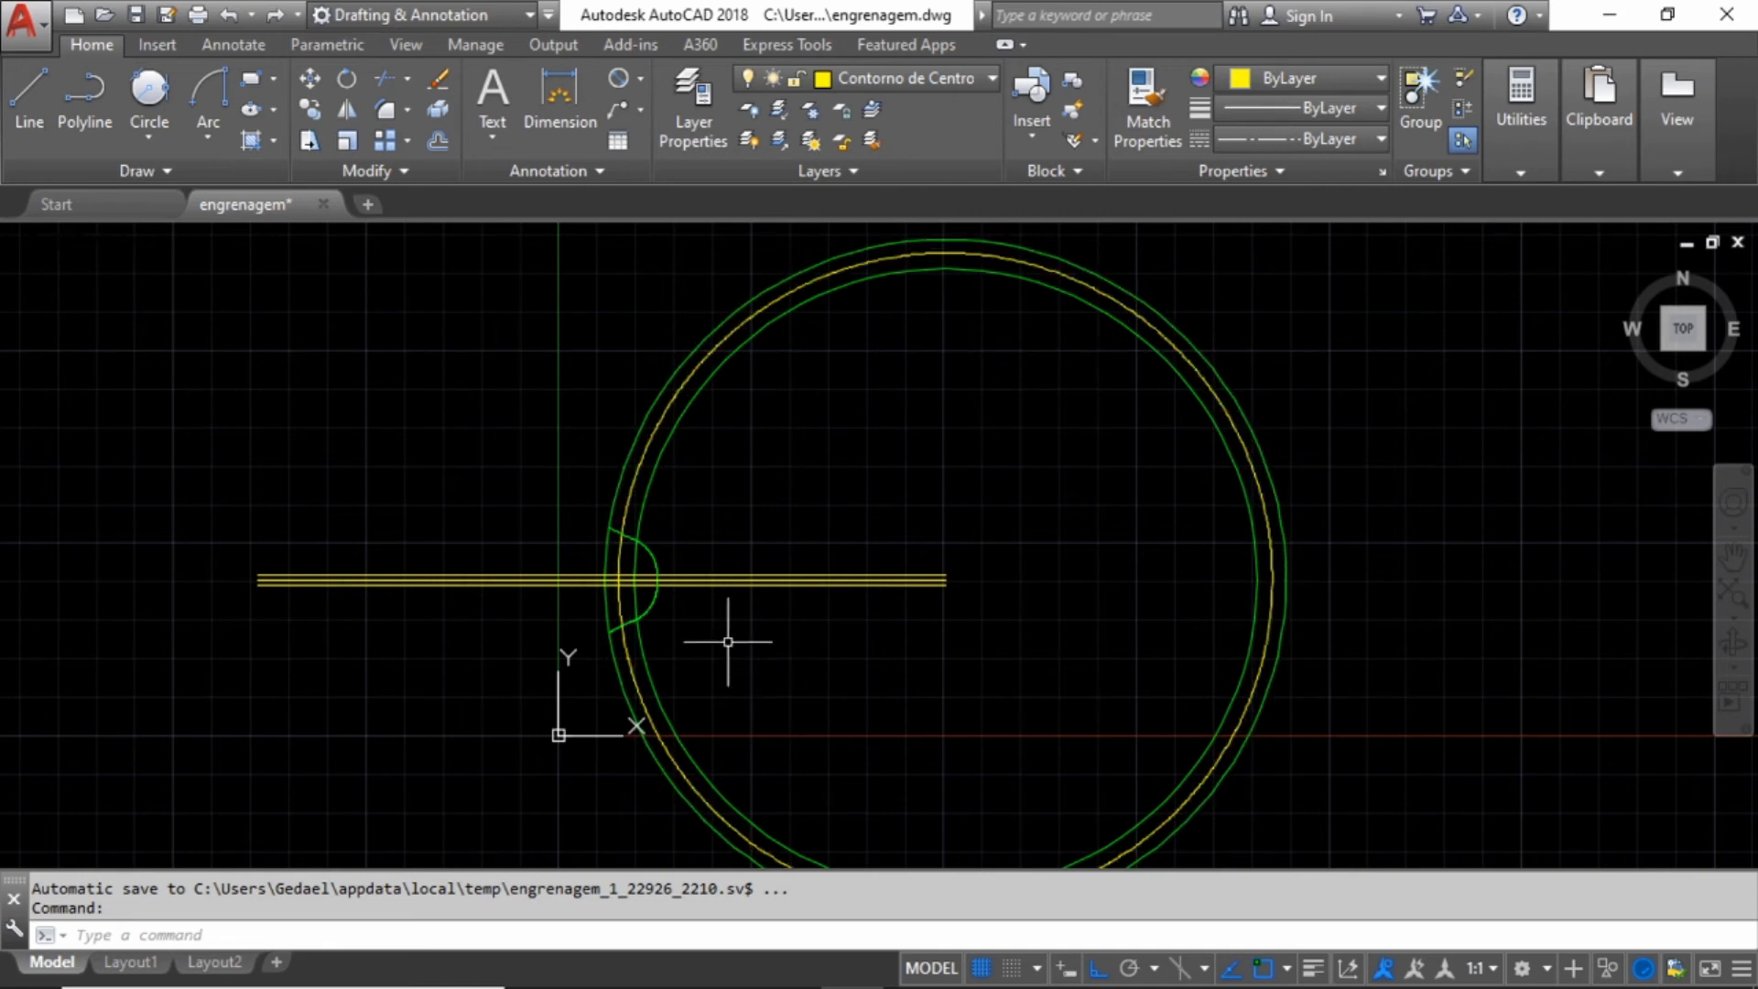
# - Start a polar array with the five segments of the mirrored tooth profile as the source objects
pyautogui.click(407, 141)
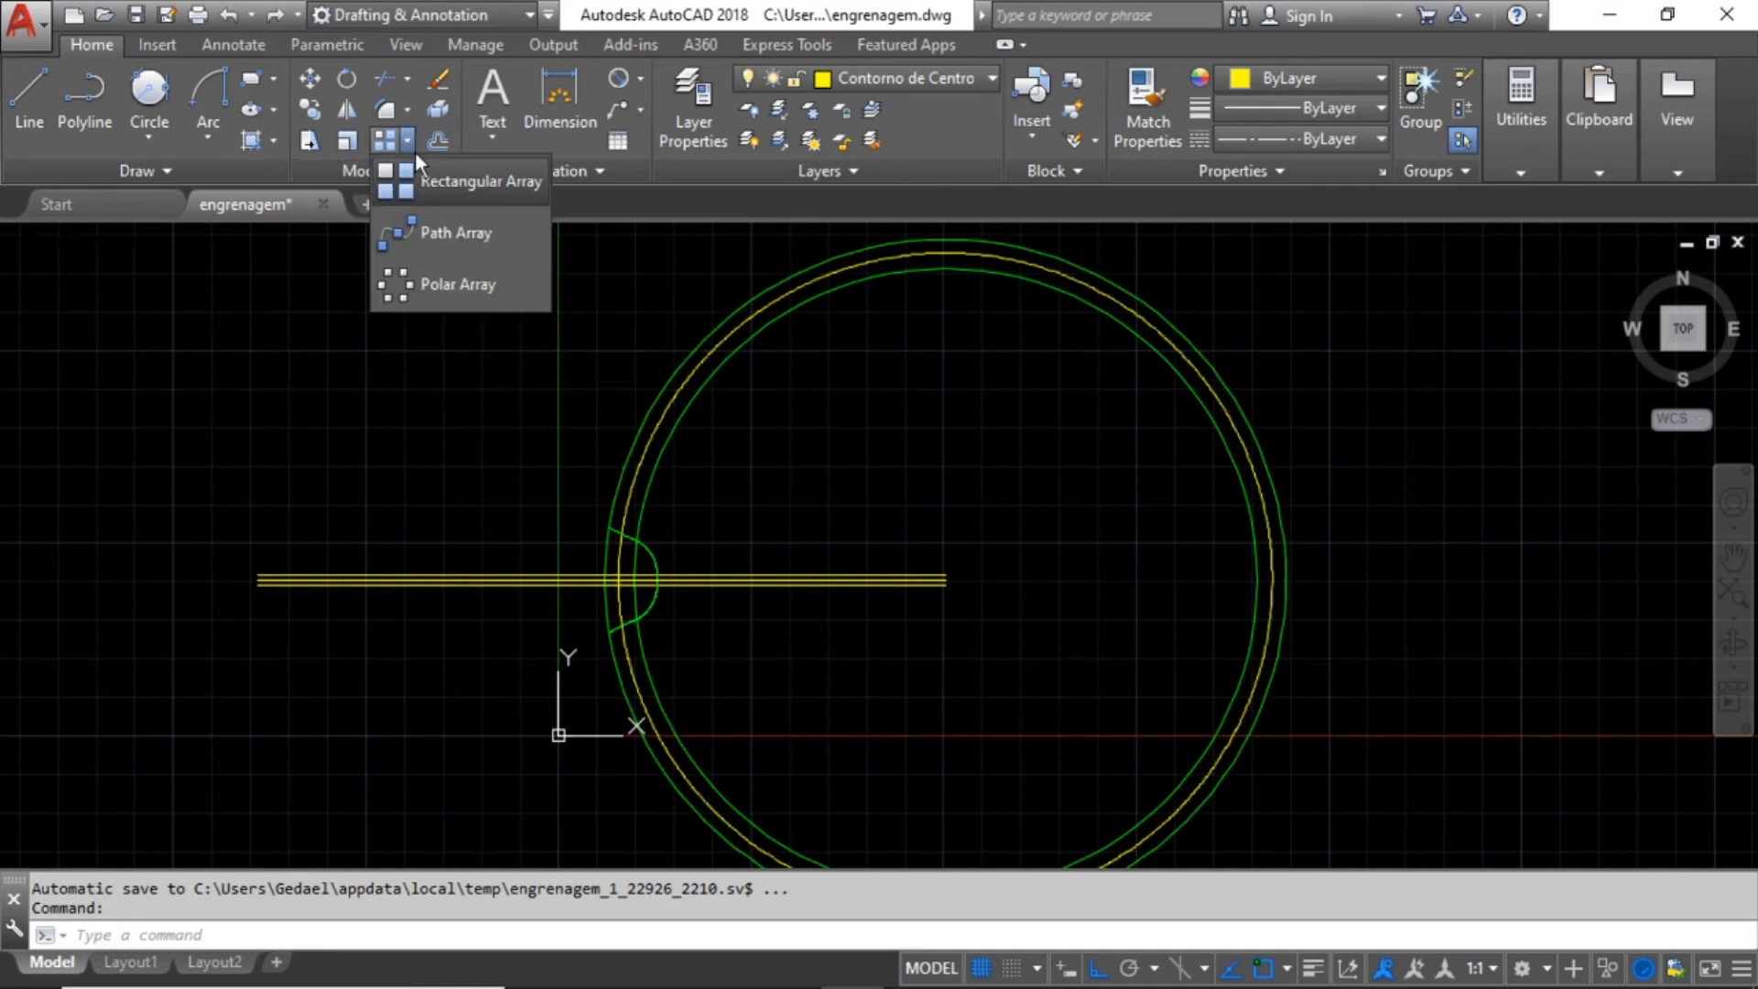
pyautogui.click(442, 282)
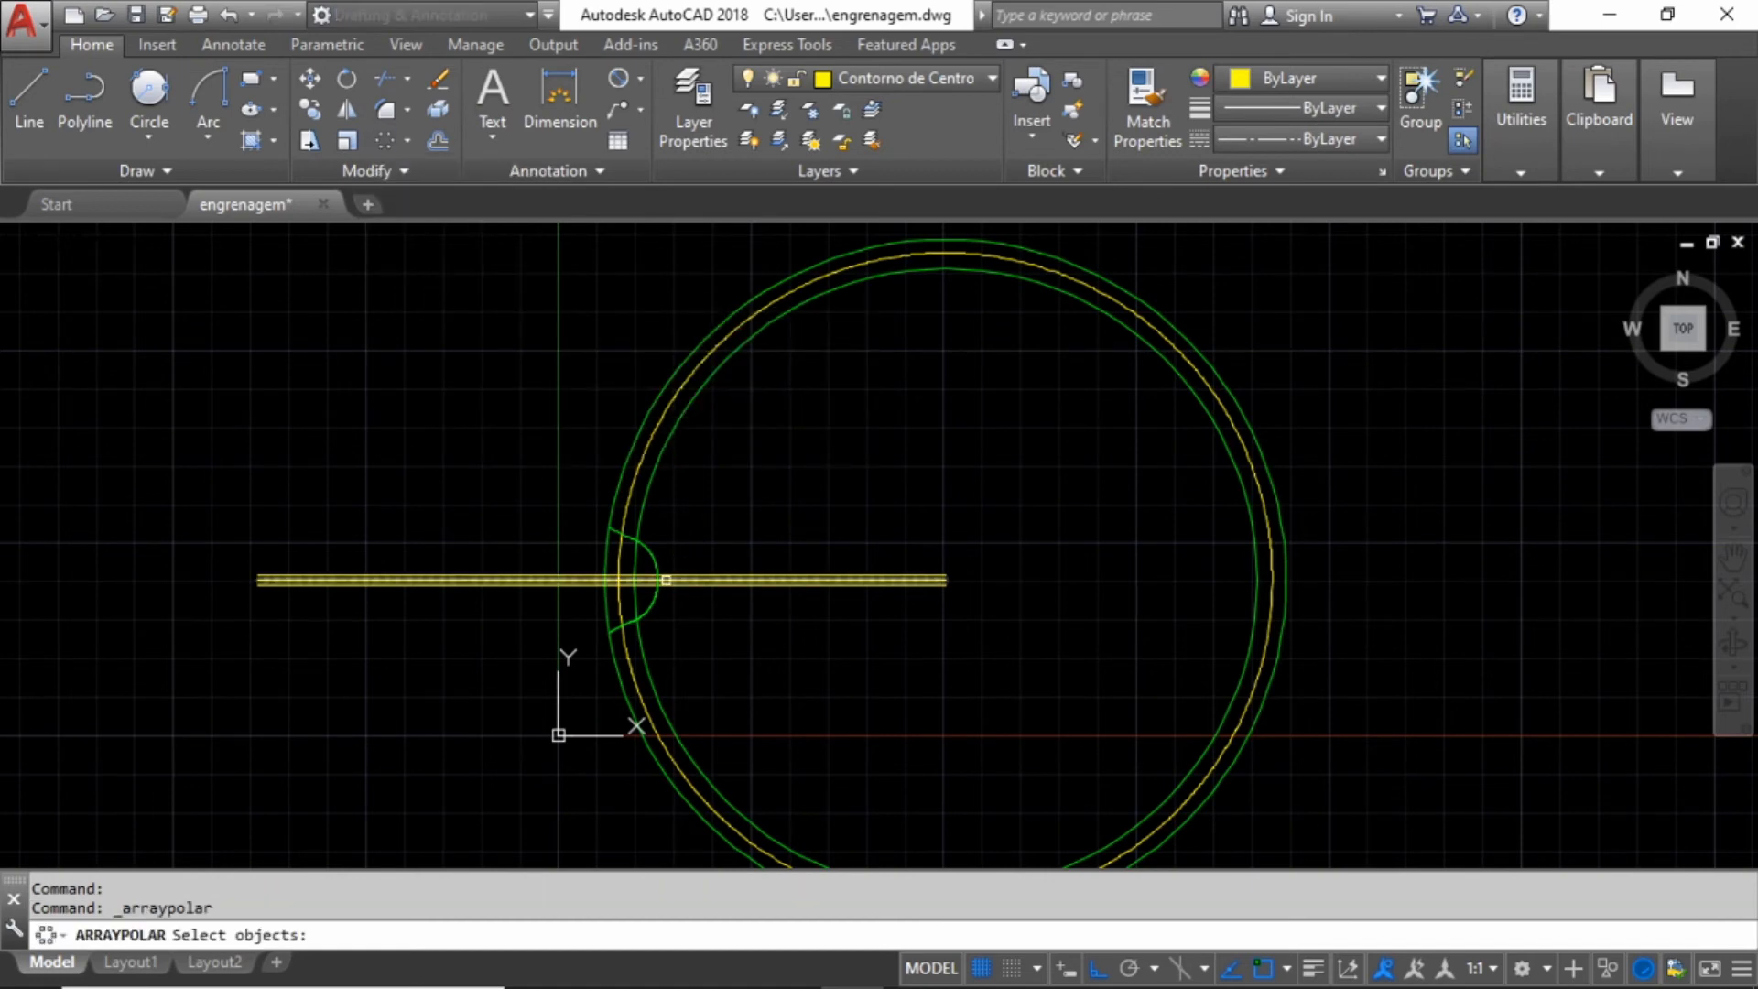
pyautogui.scroll(4, 636, 495)
pyautogui.click(557, 472)
pyautogui.scroll(4, 611, 497)
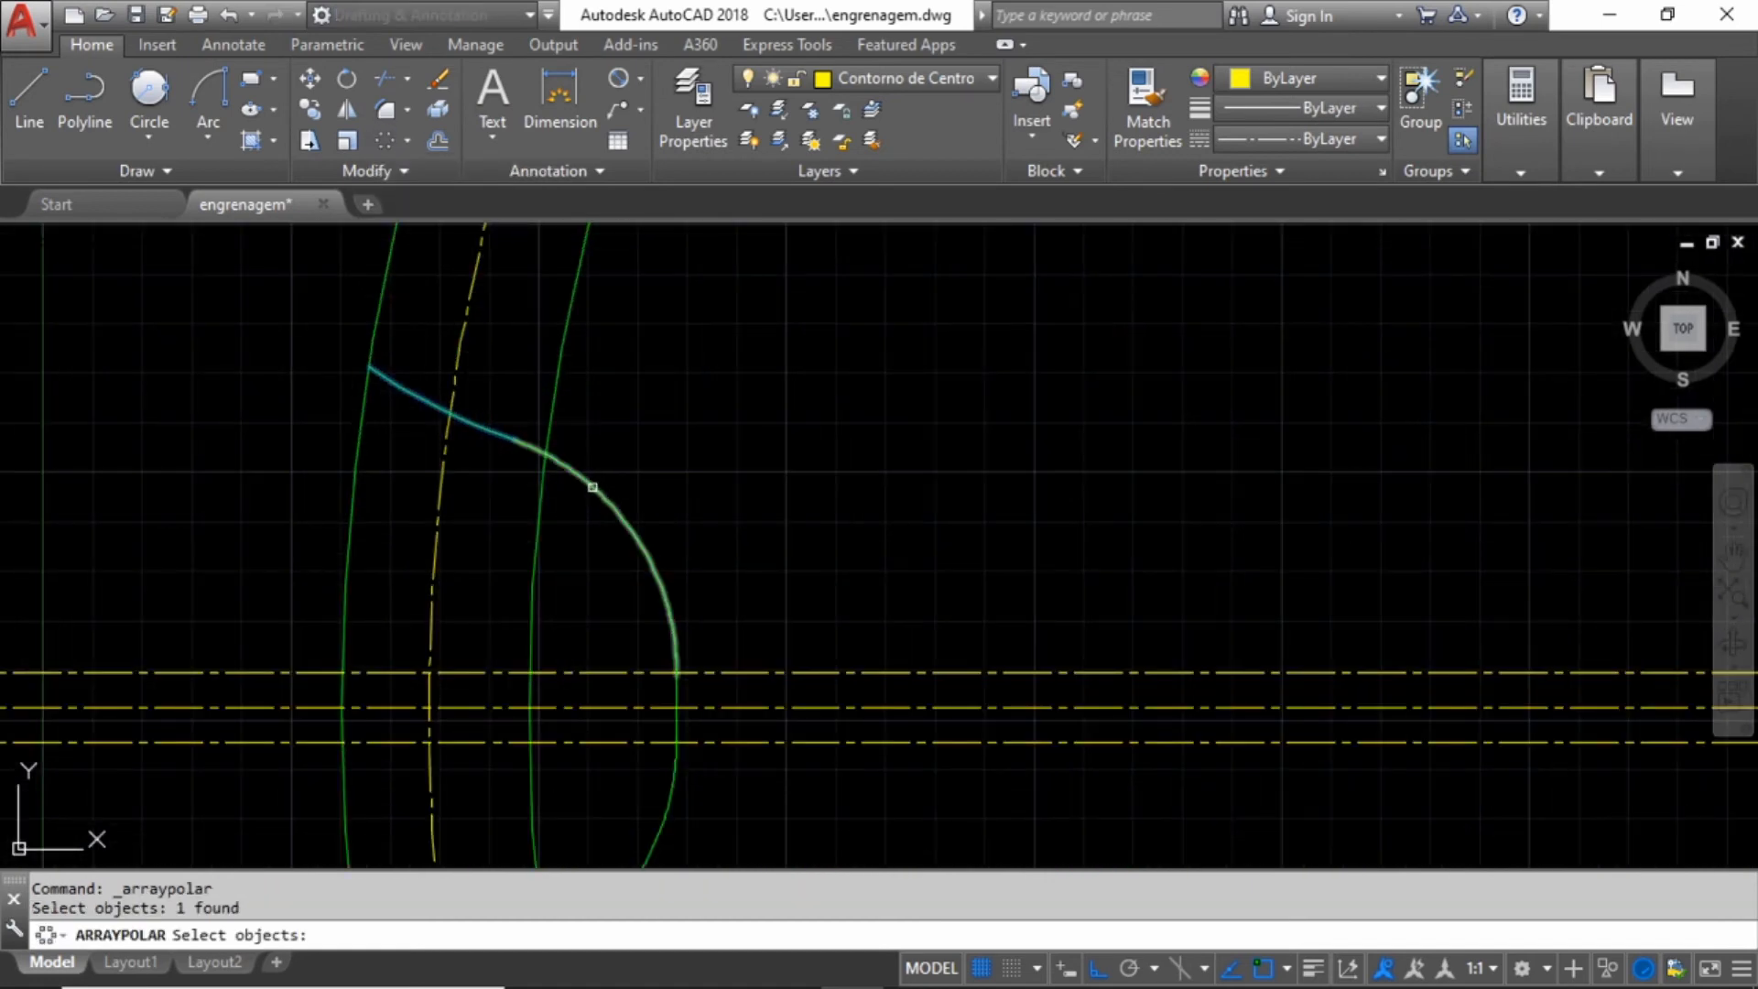
pyautogui.click(593, 478)
pyautogui.click(590, 478)
pyautogui.scroll(-2, 692, 458)
pyautogui.scroll(6, 680, 618)
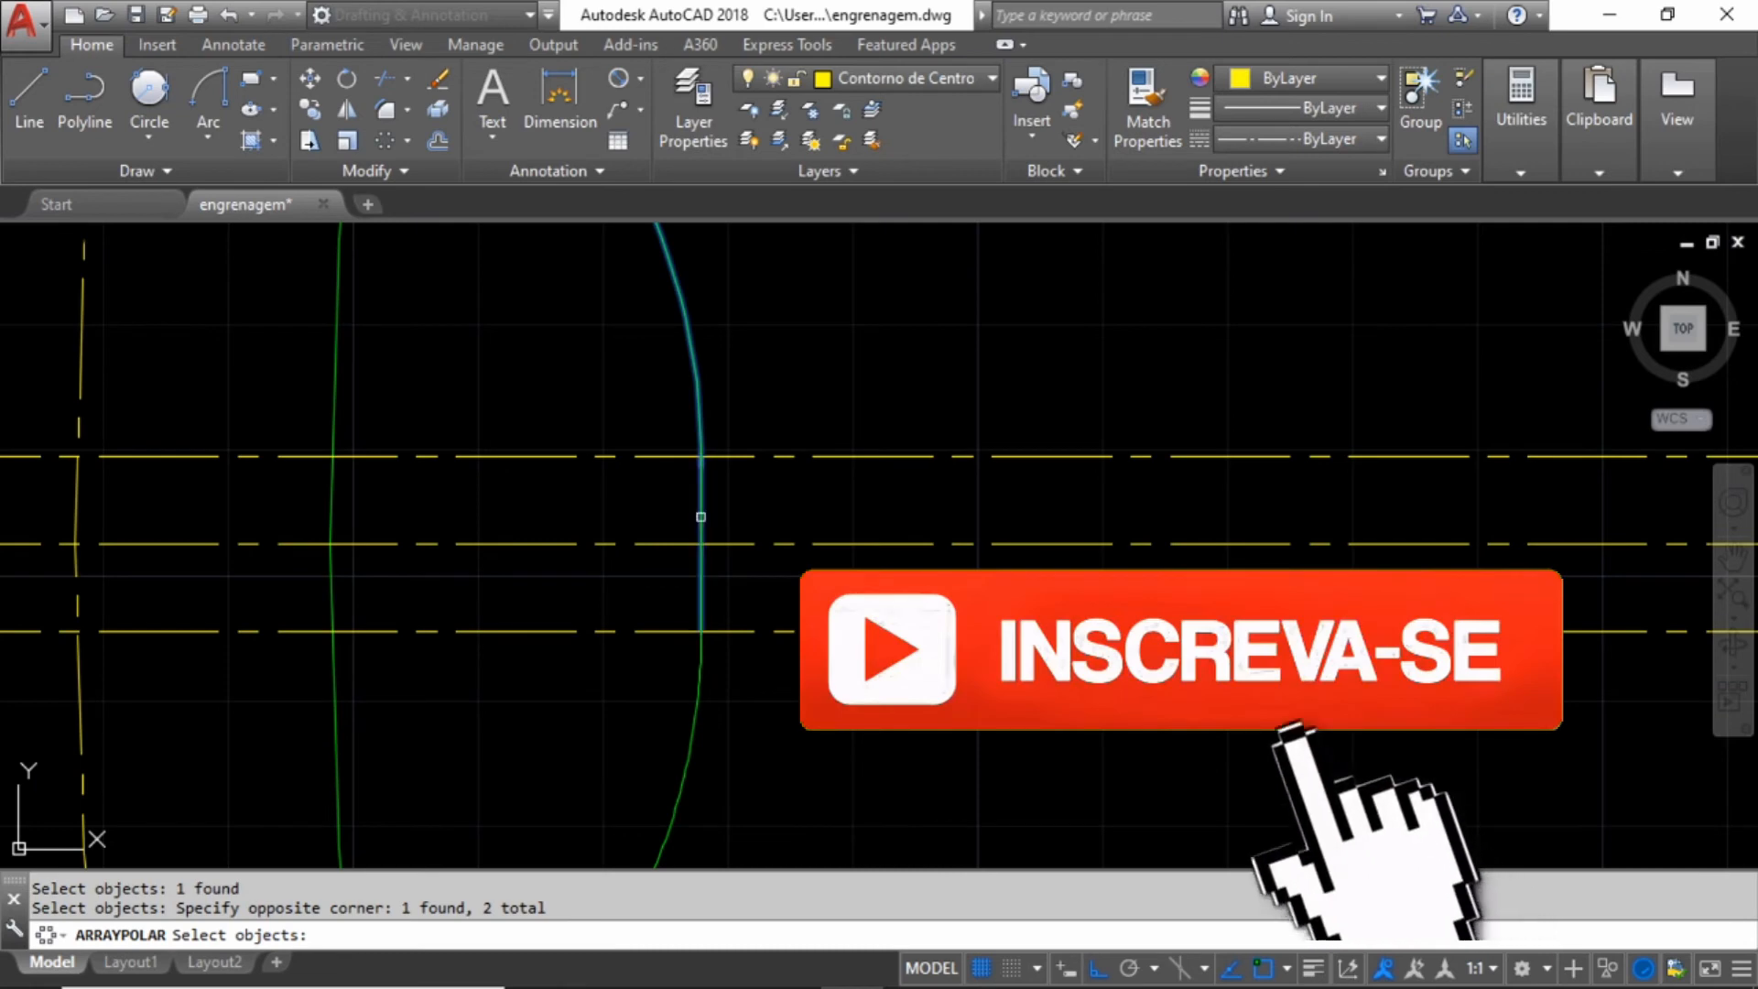
pyautogui.click(701, 514)
pyautogui.scroll(-4, 700, 513)
pyautogui.click(567, 742)
pyautogui.click(531, 762)
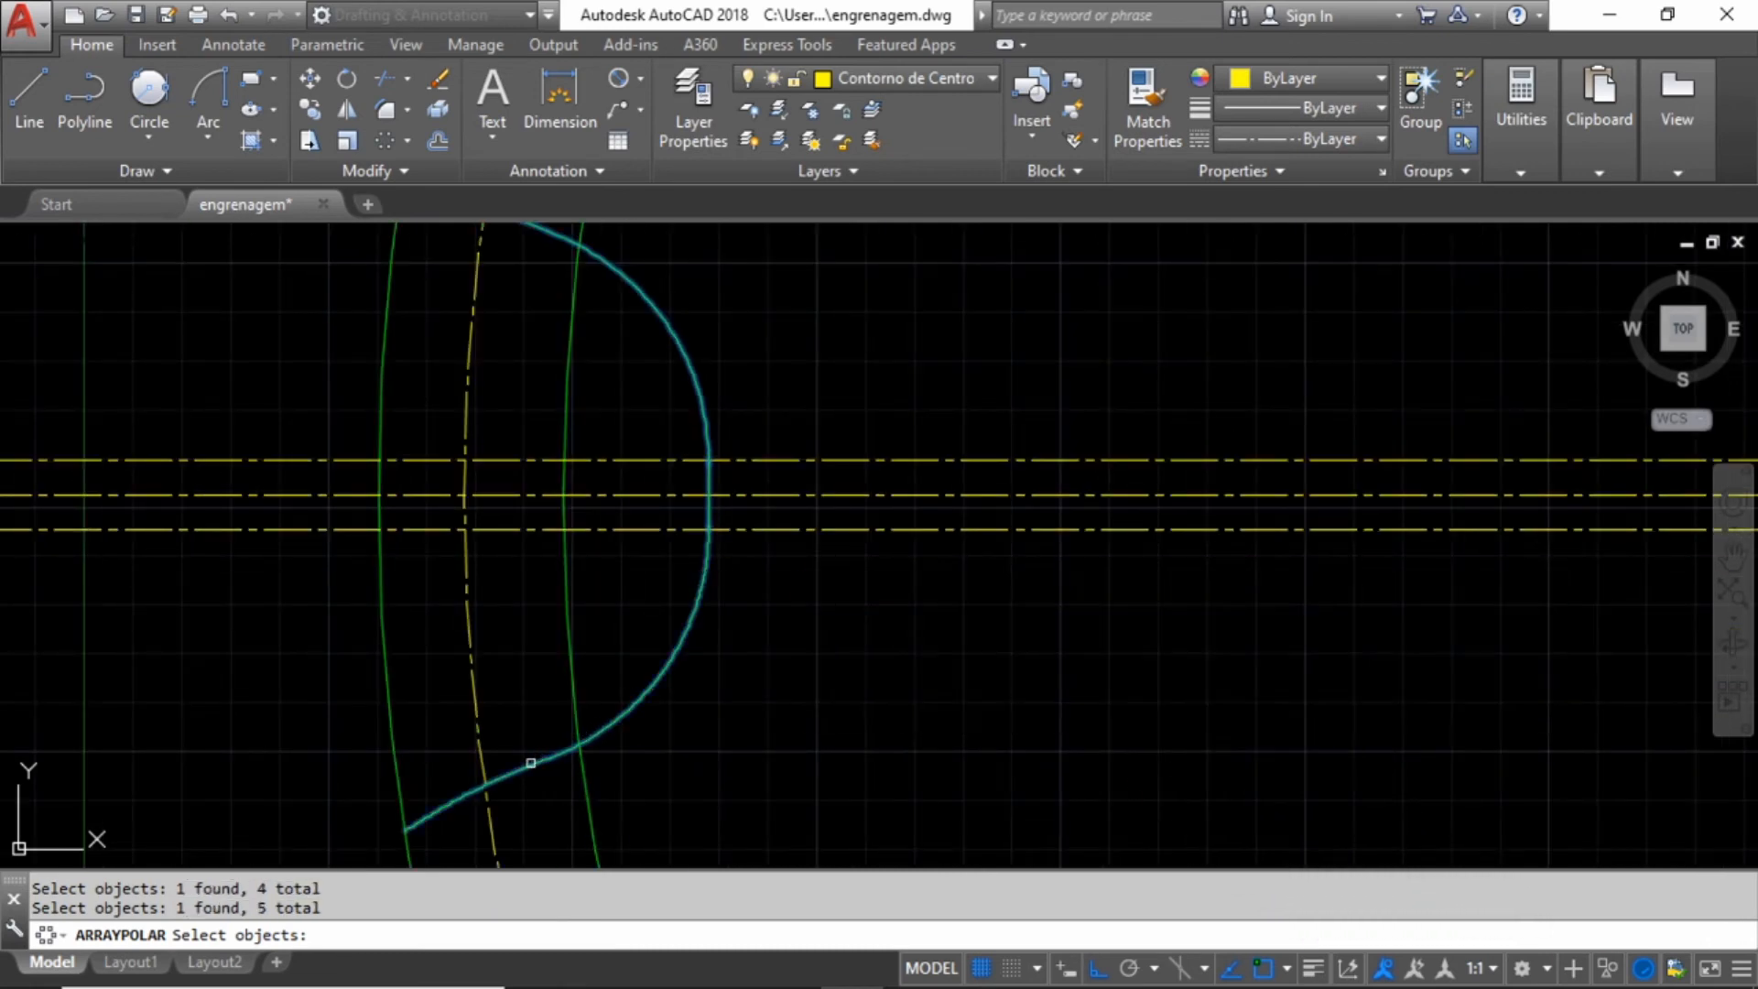
pyautogui.scroll(-3, 560, 680)
pyautogui.scroll(-4, 665, 683)
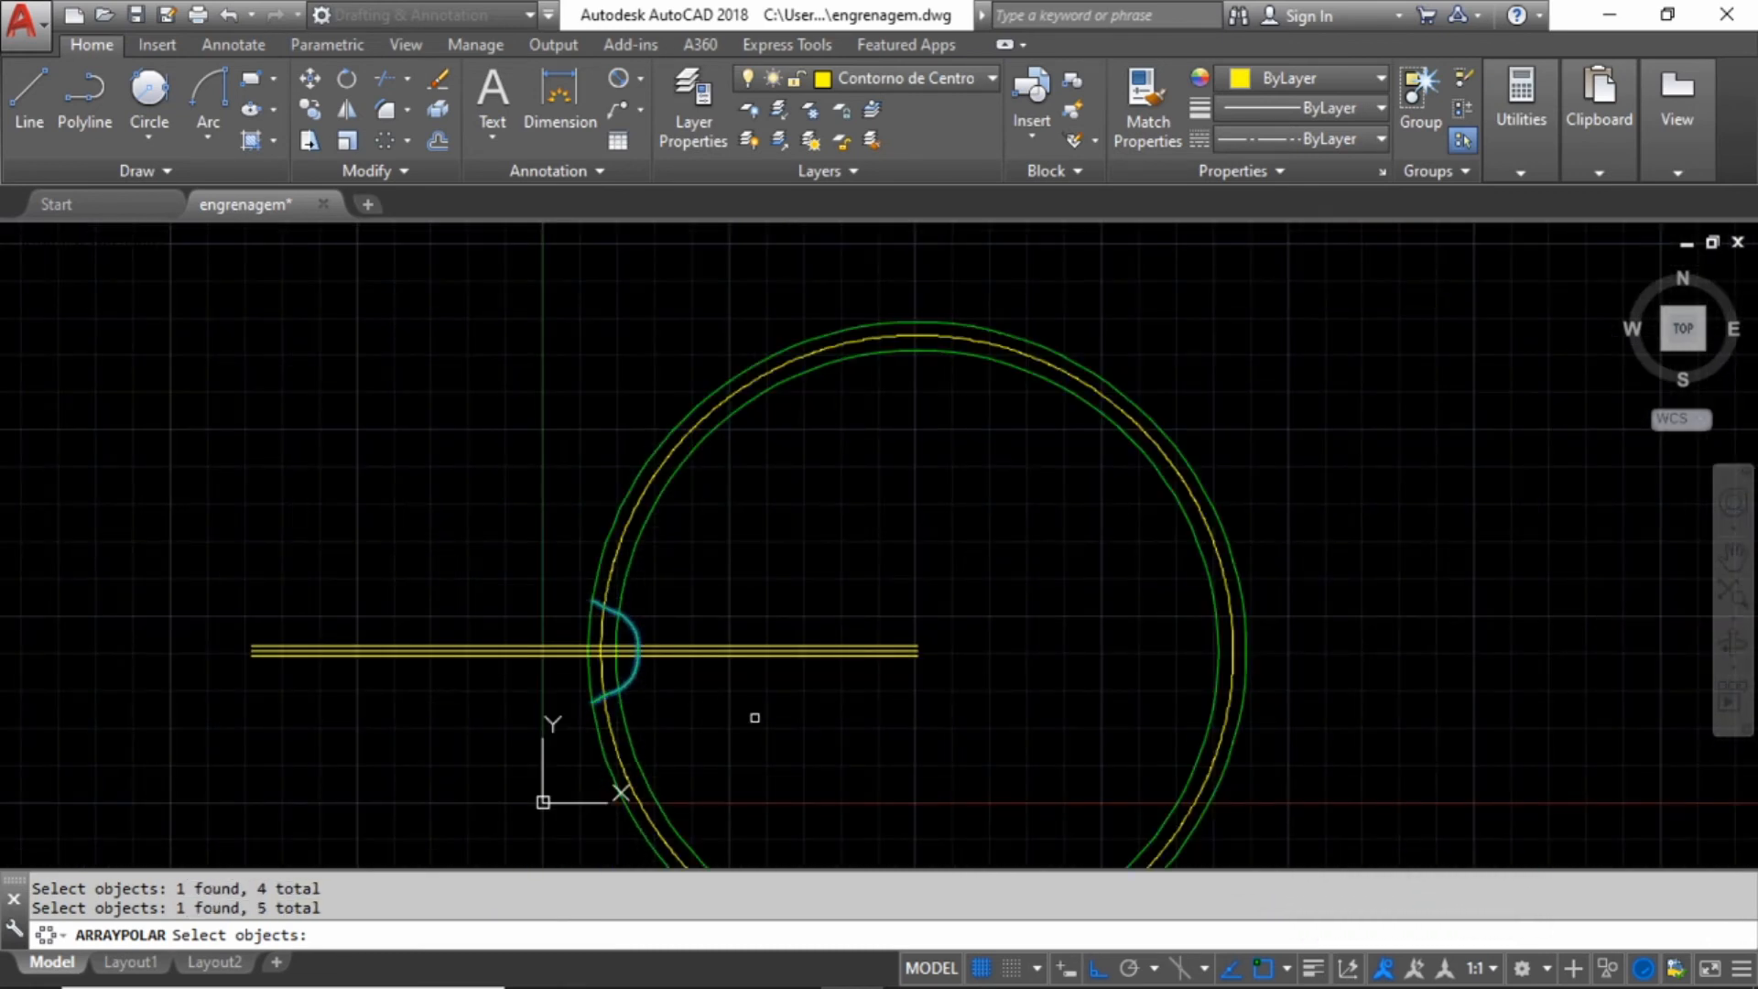
pyautogui.press('Return')
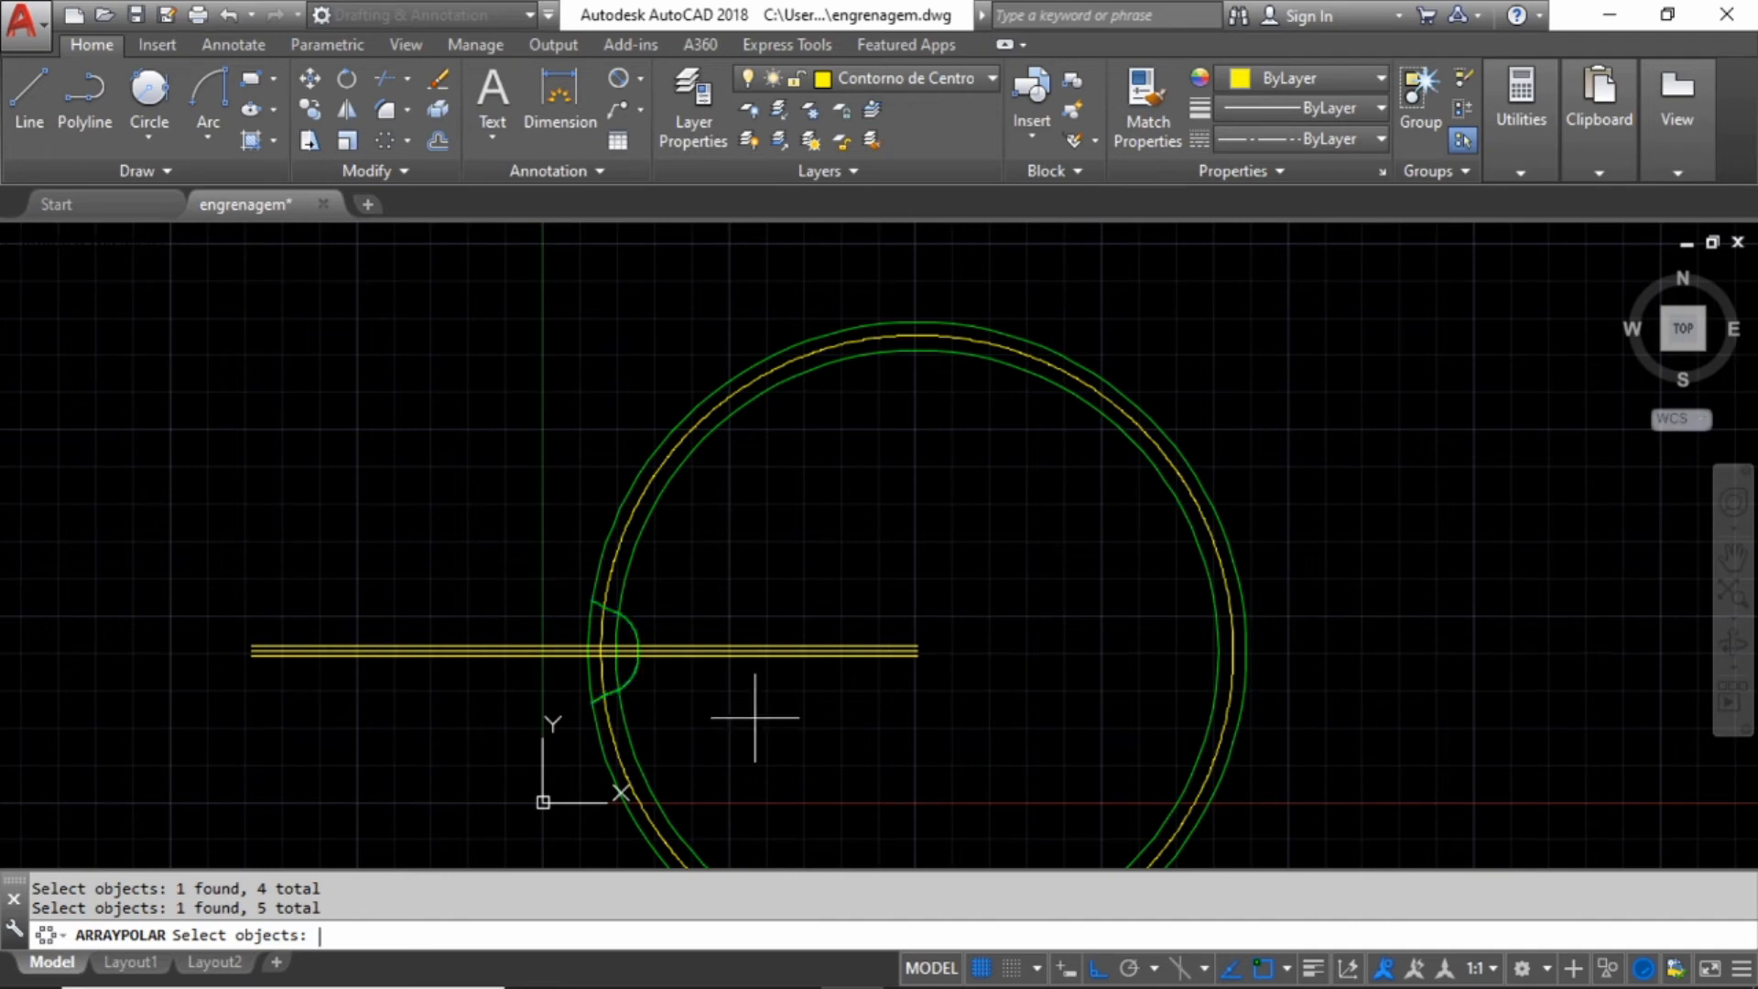
# - Centre the polar array on the end of the middle centre line, set it to 13 items and finish it
pyautogui.scroll(3, 842, 714)
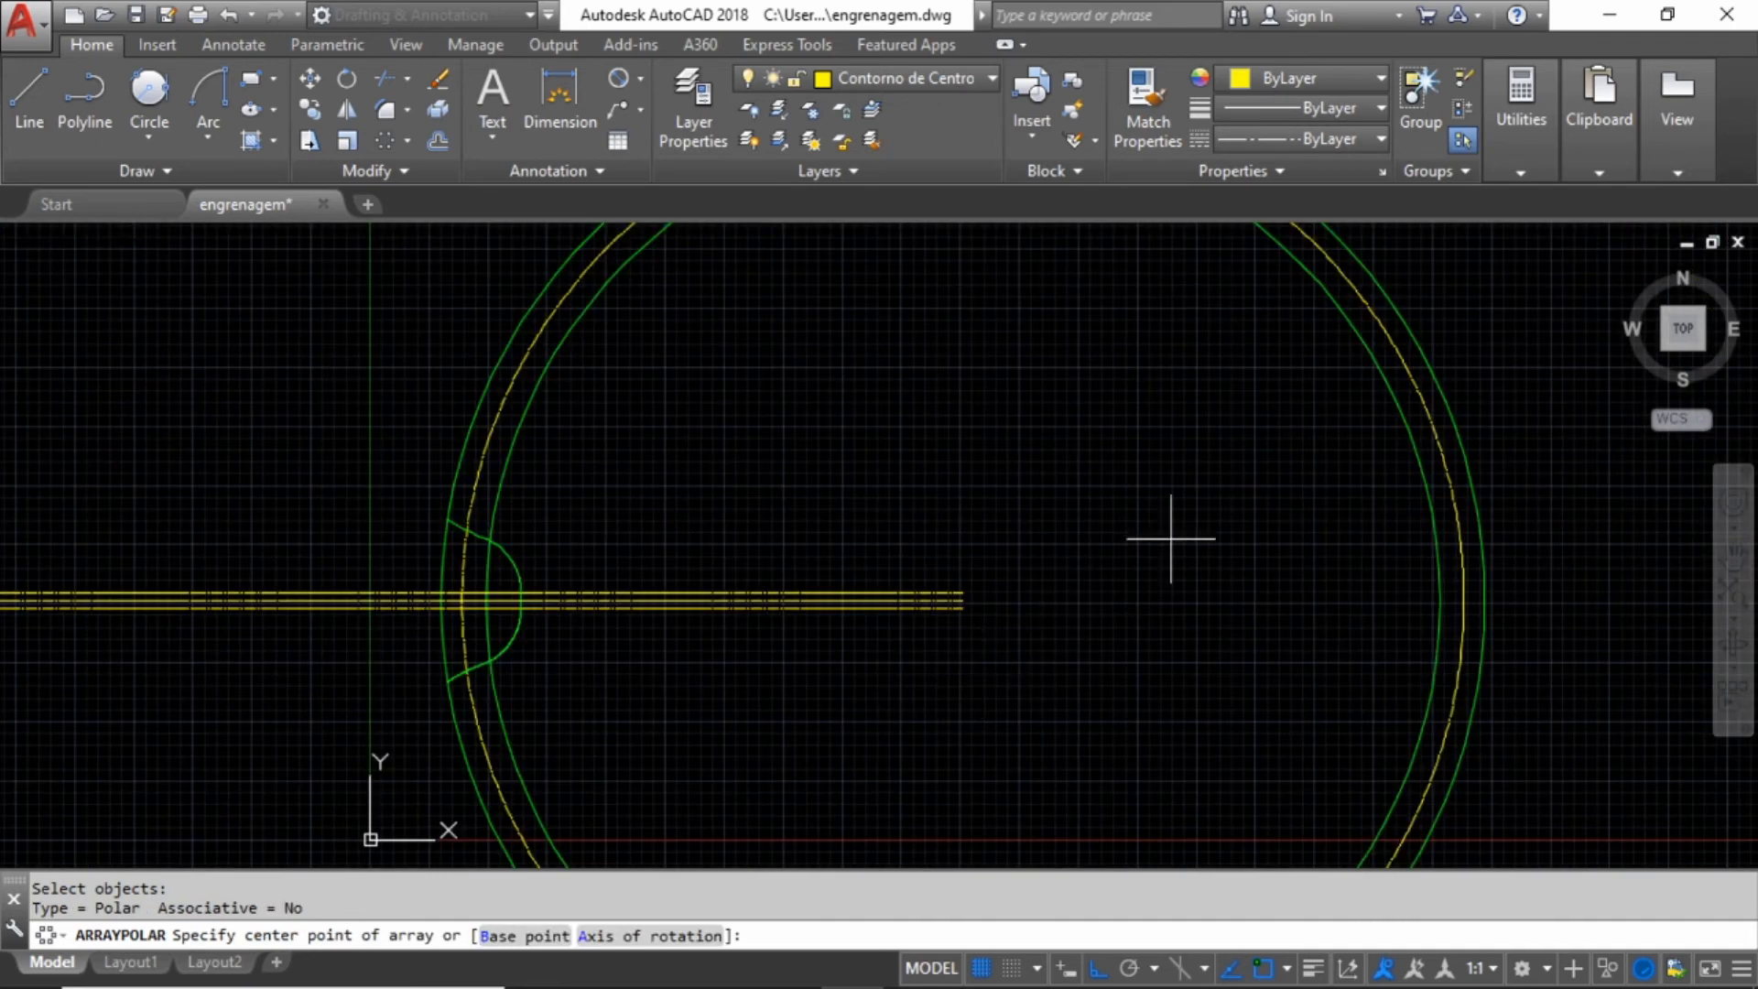
pyautogui.scroll(2, 1032, 568)
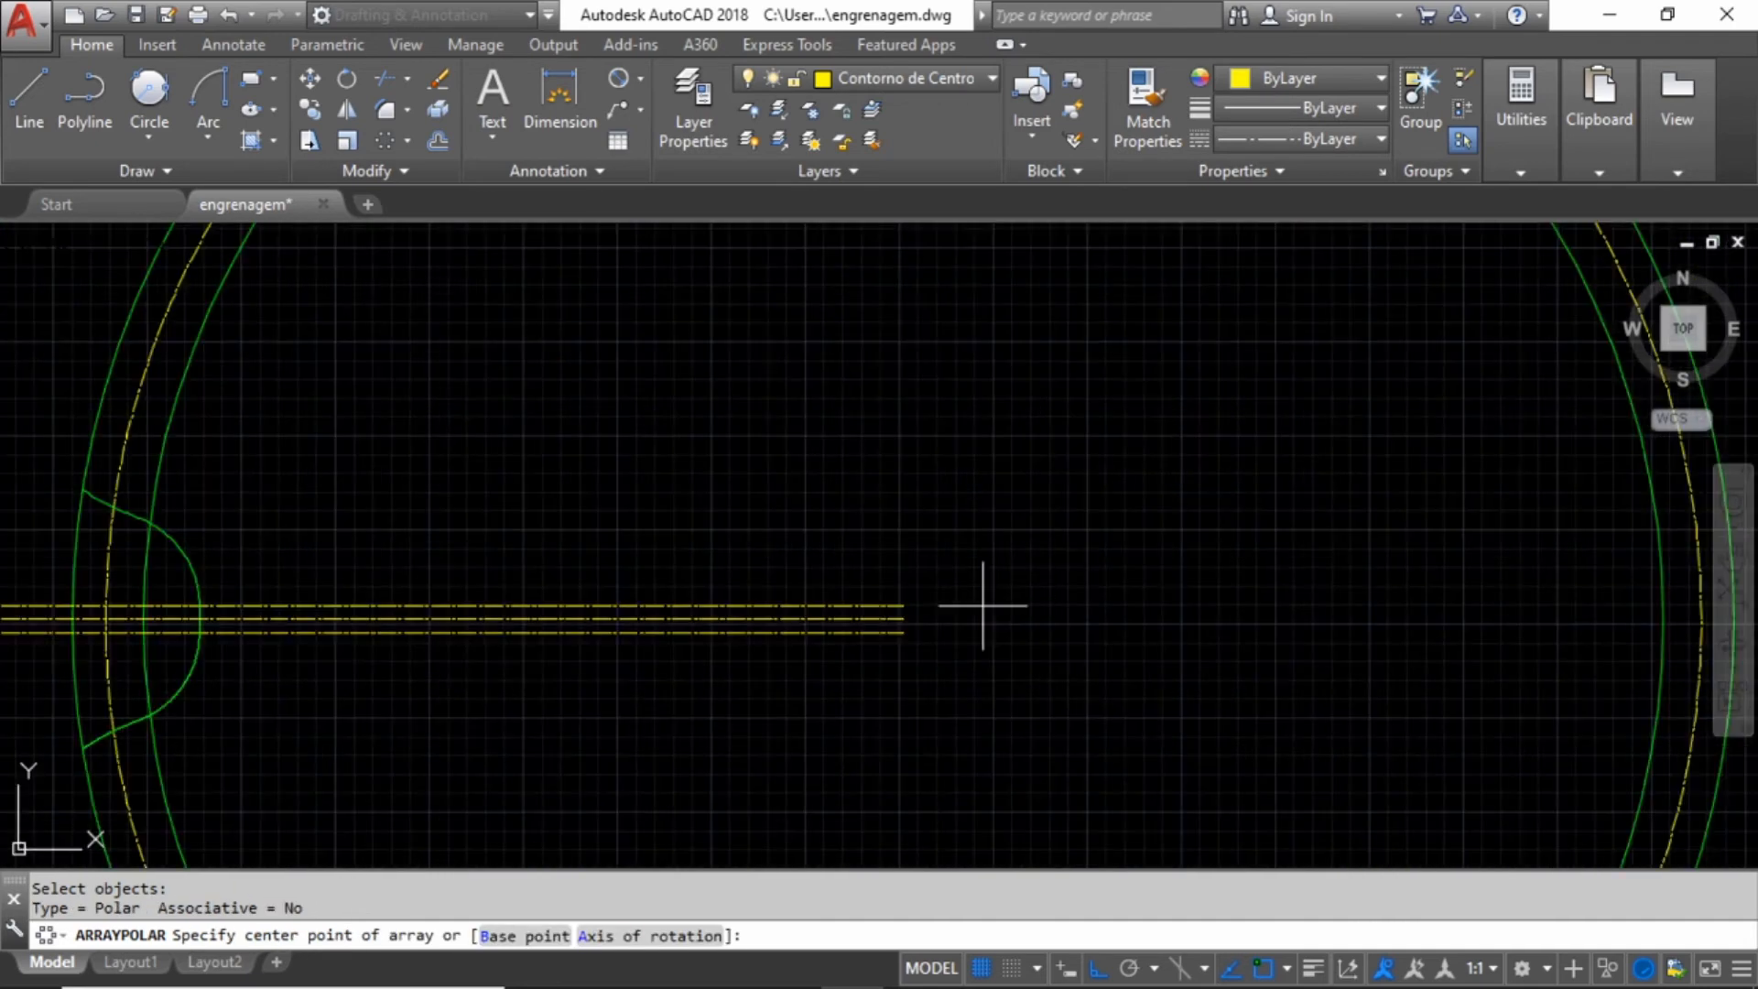
pyautogui.click(903, 619)
pyautogui.scroll(-4, 903, 619)
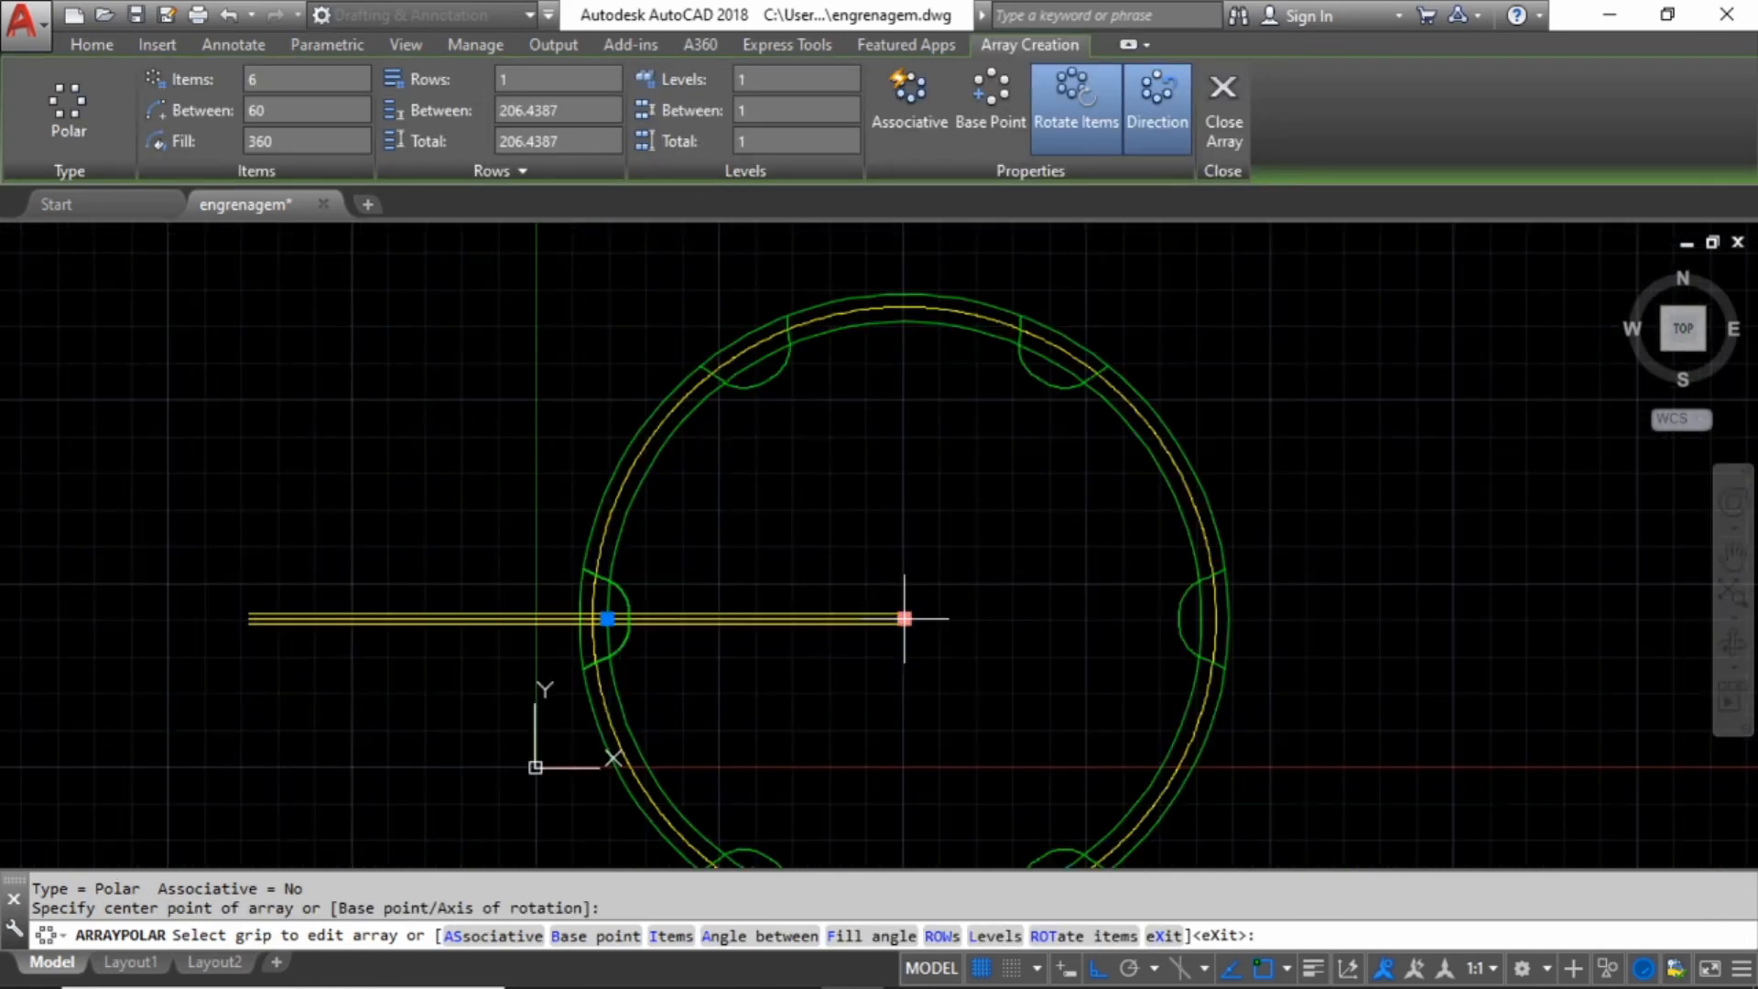
pyautogui.click(275, 79)
pyautogui.press('Return')
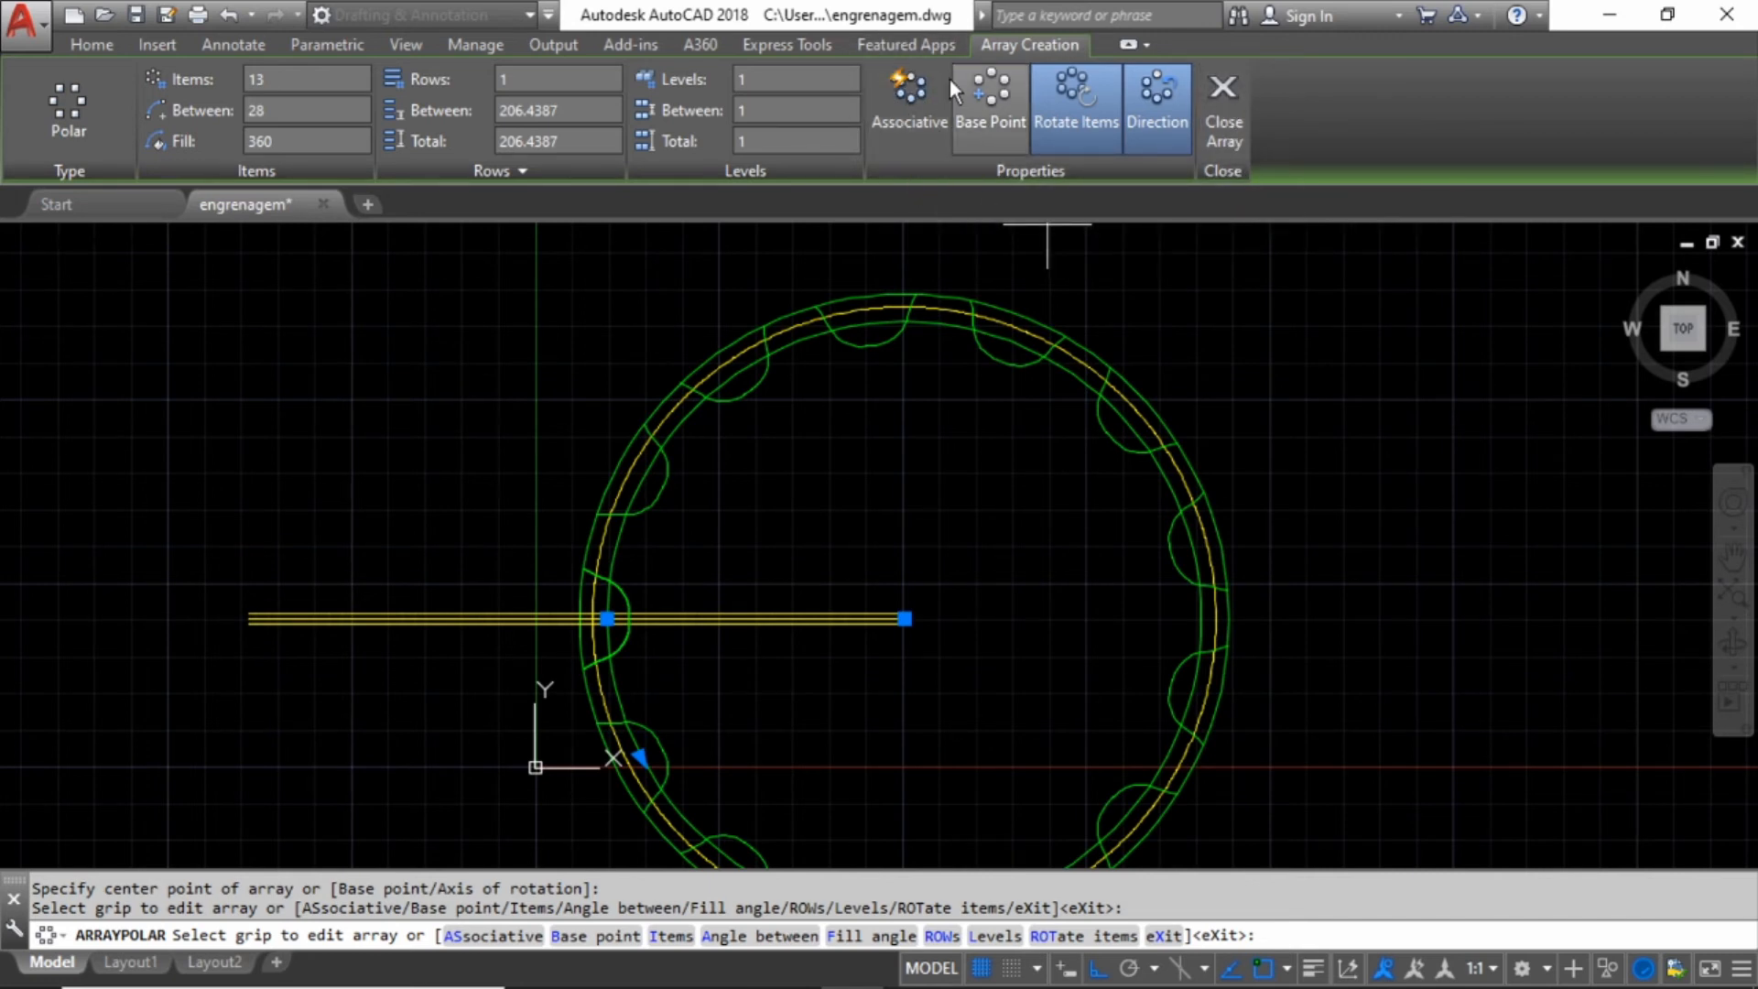
pyautogui.click(1224, 95)
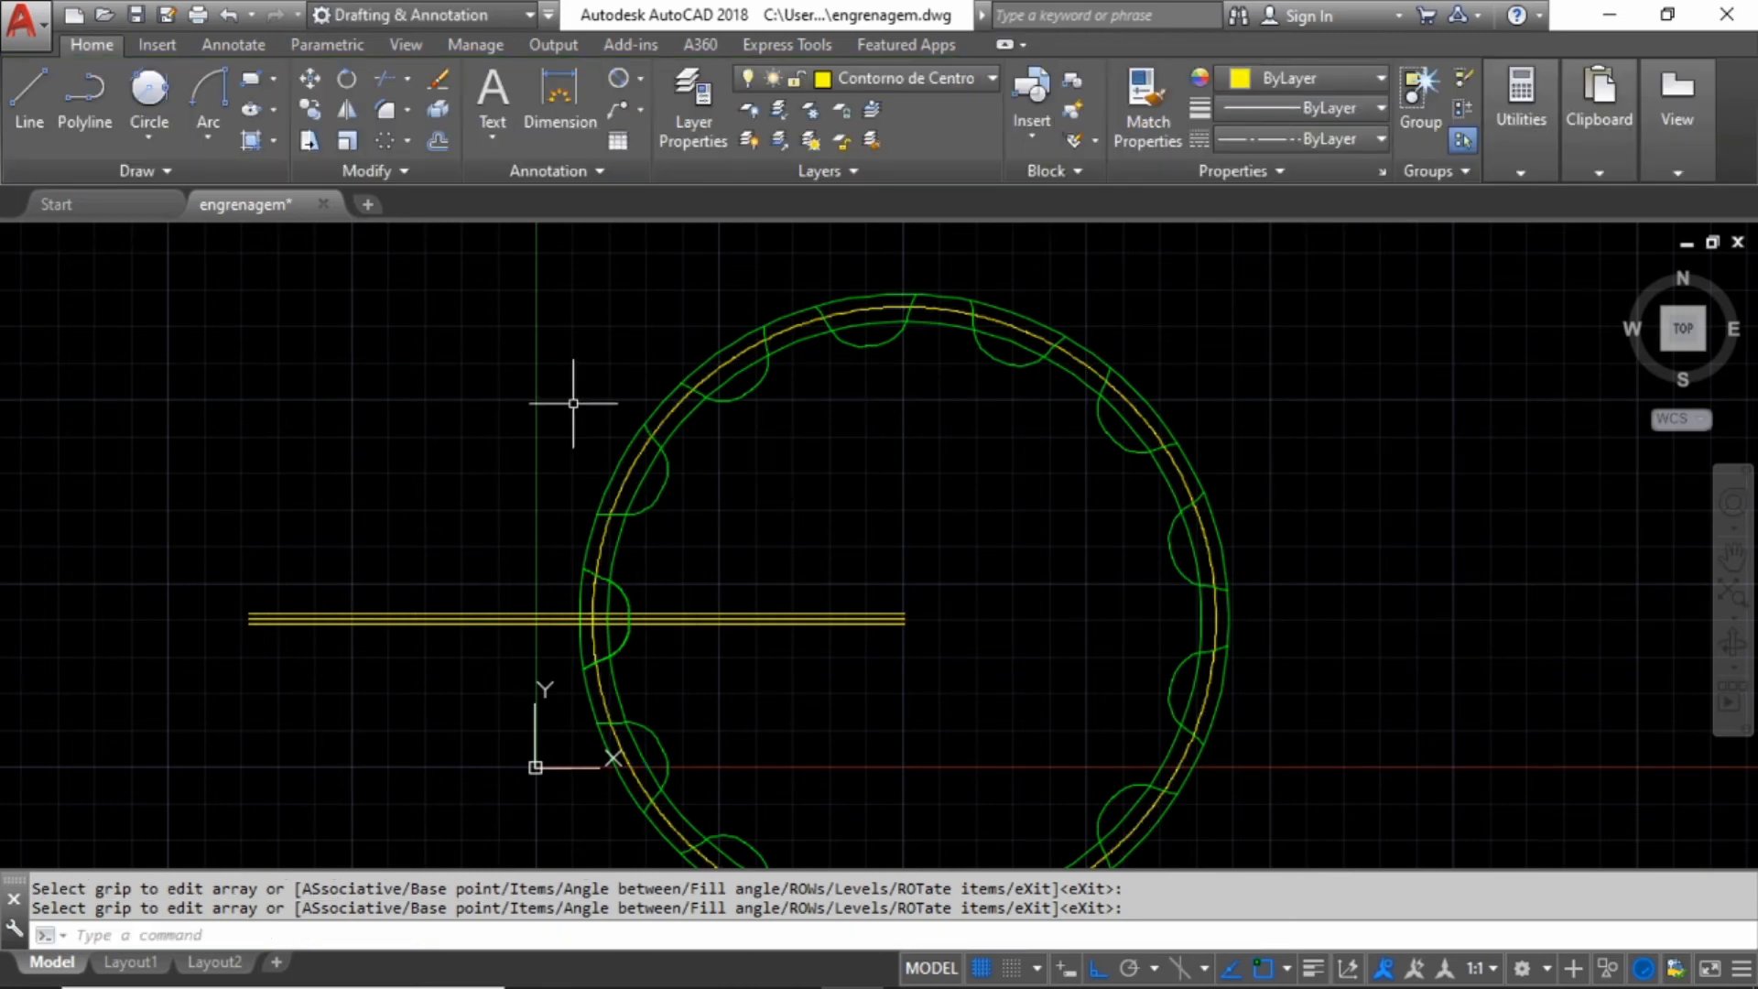
# - Trim the outer green circle across the two upper-left tooth gaps, using all objects as cutting edges
pyautogui.scroll(-5, 706, 530)
pyautogui.scroll(5, 718, 541)
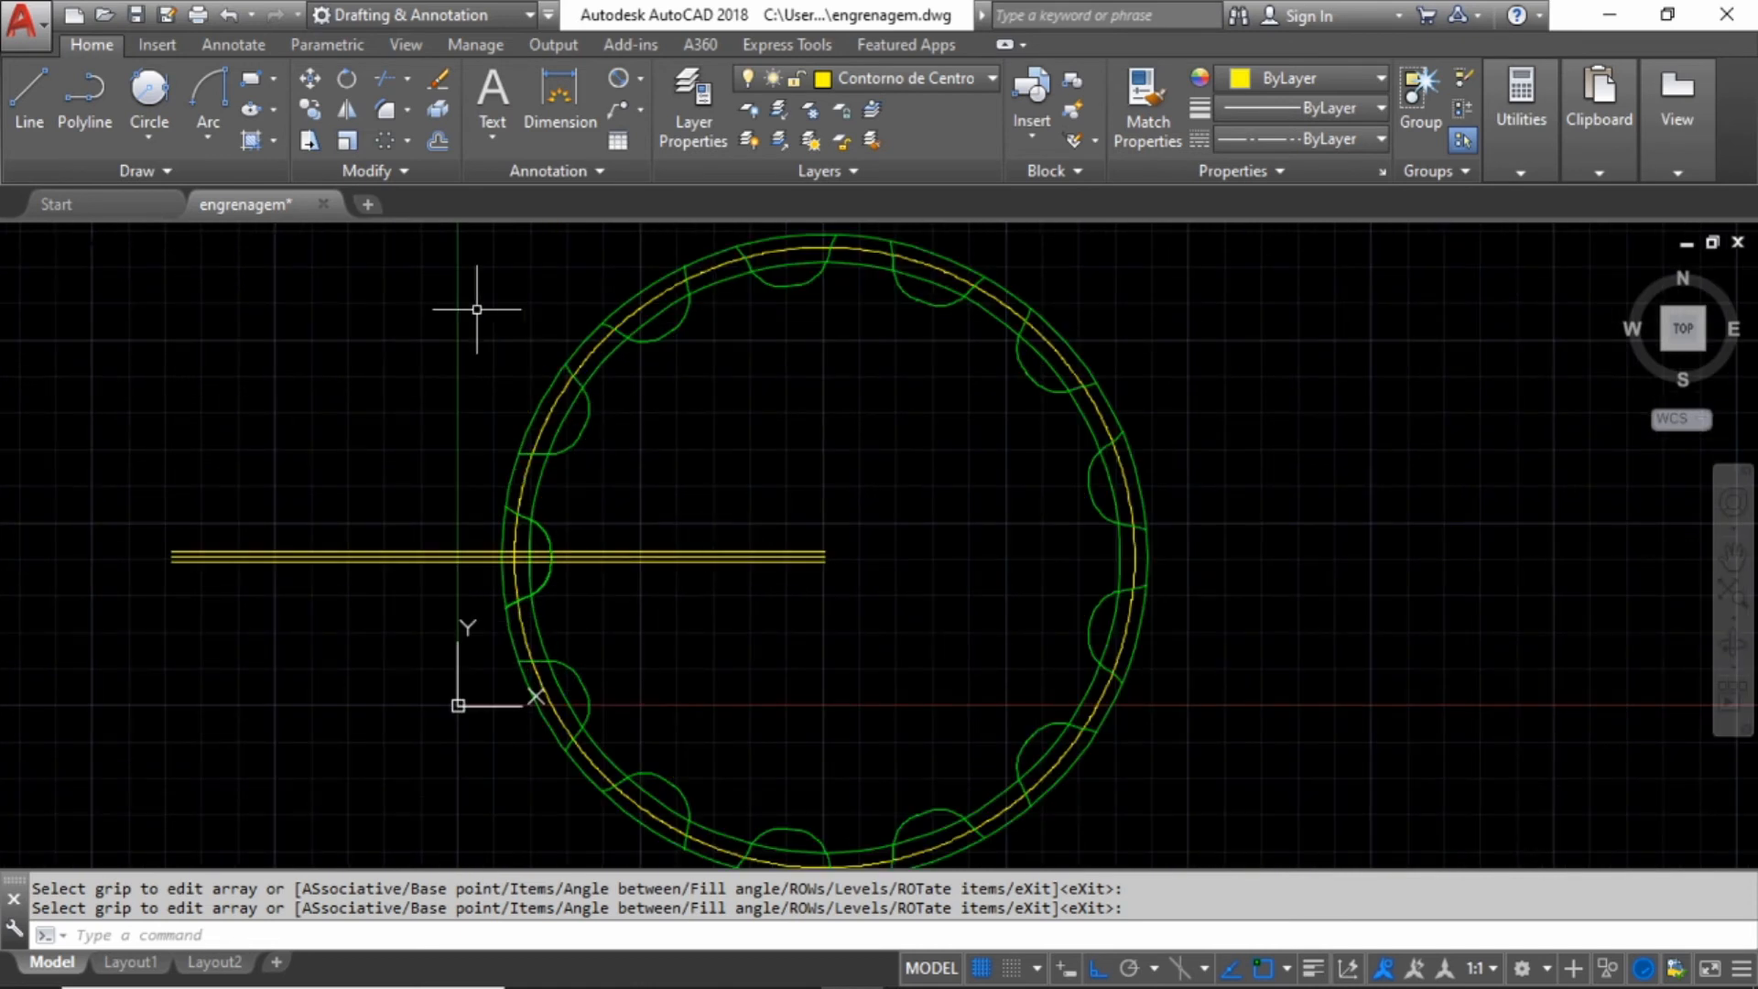
pyautogui.click(408, 79)
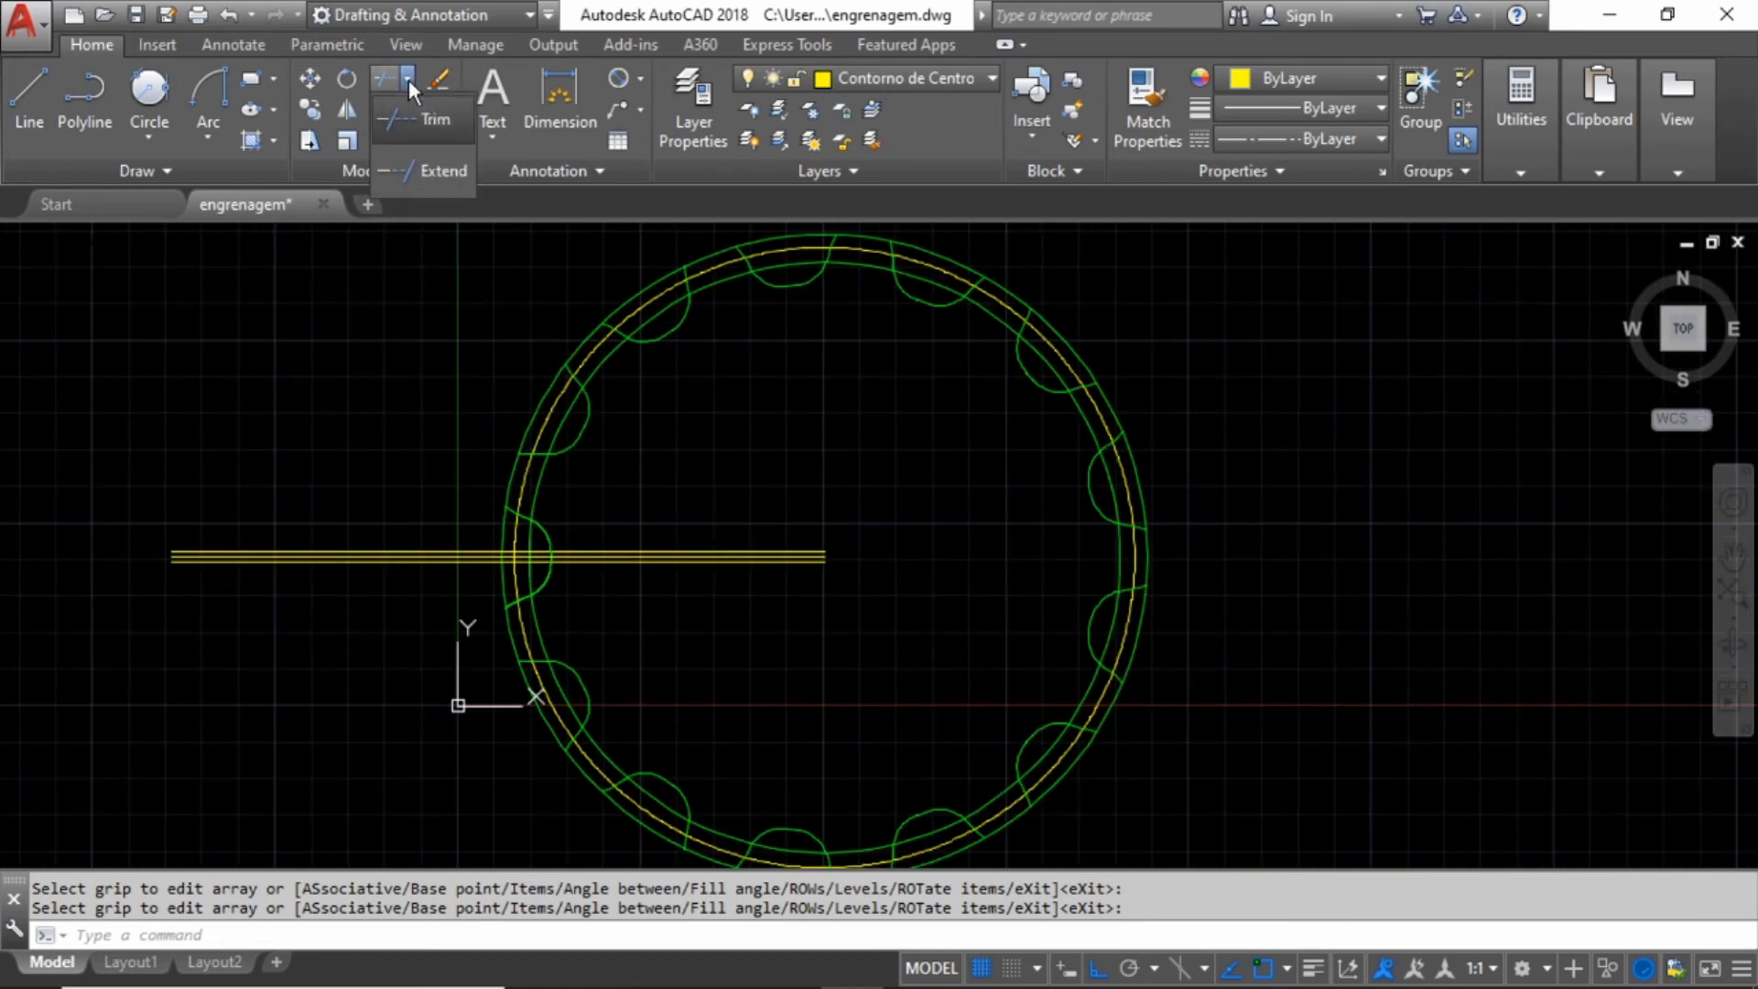
pyautogui.click(425, 119)
pyautogui.press('Return')
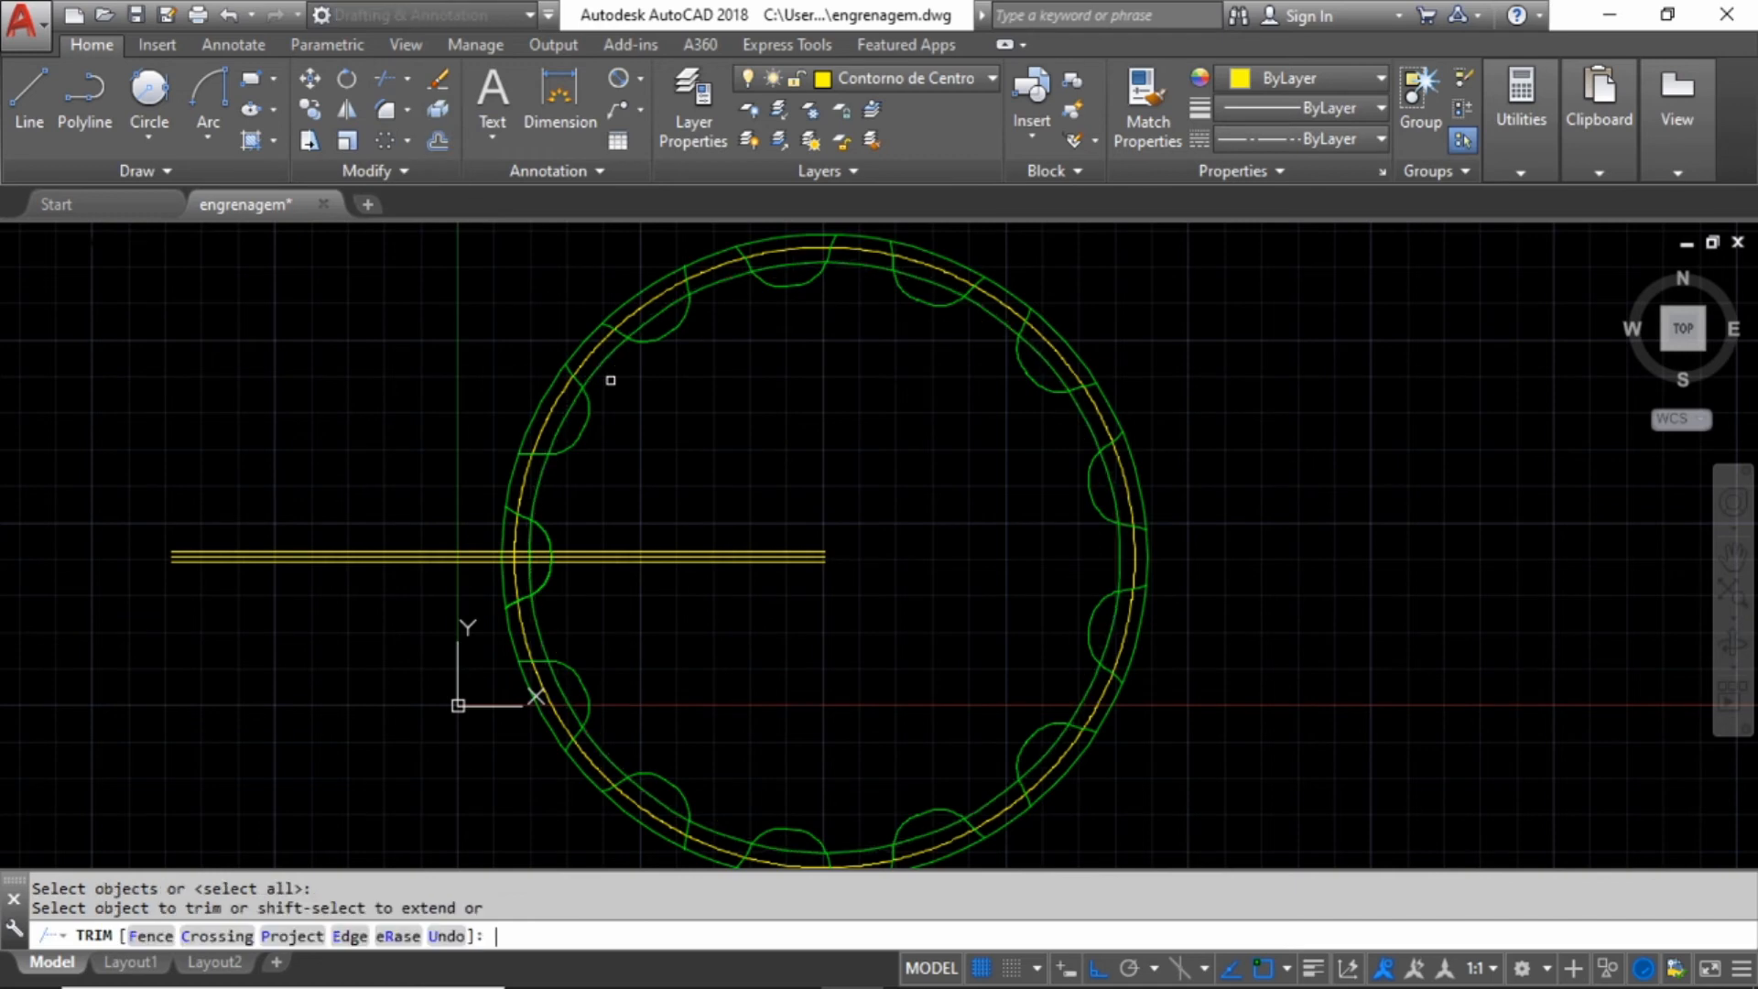
pyautogui.scroll(2, 532, 388)
pyautogui.scroll(-3, 550, 421)
pyautogui.scroll(3, 617, 314)
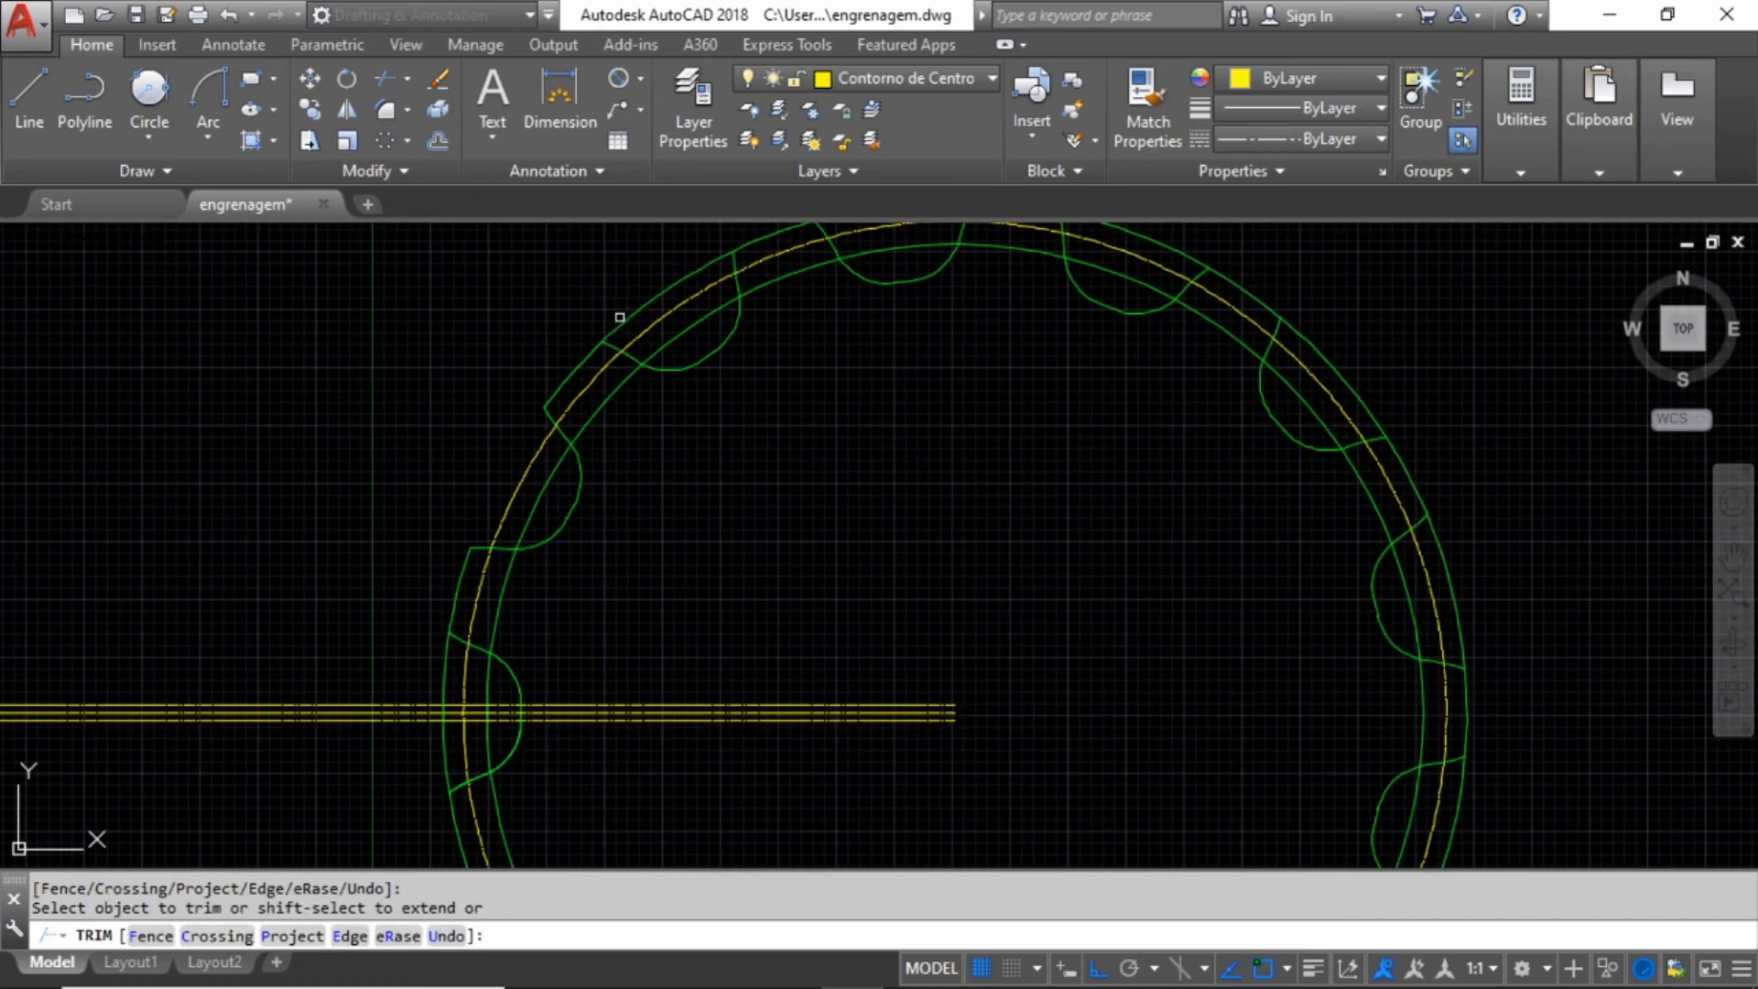
pyautogui.scroll(-3, 802, 227)
pyautogui.scroll(3, 799, 248)
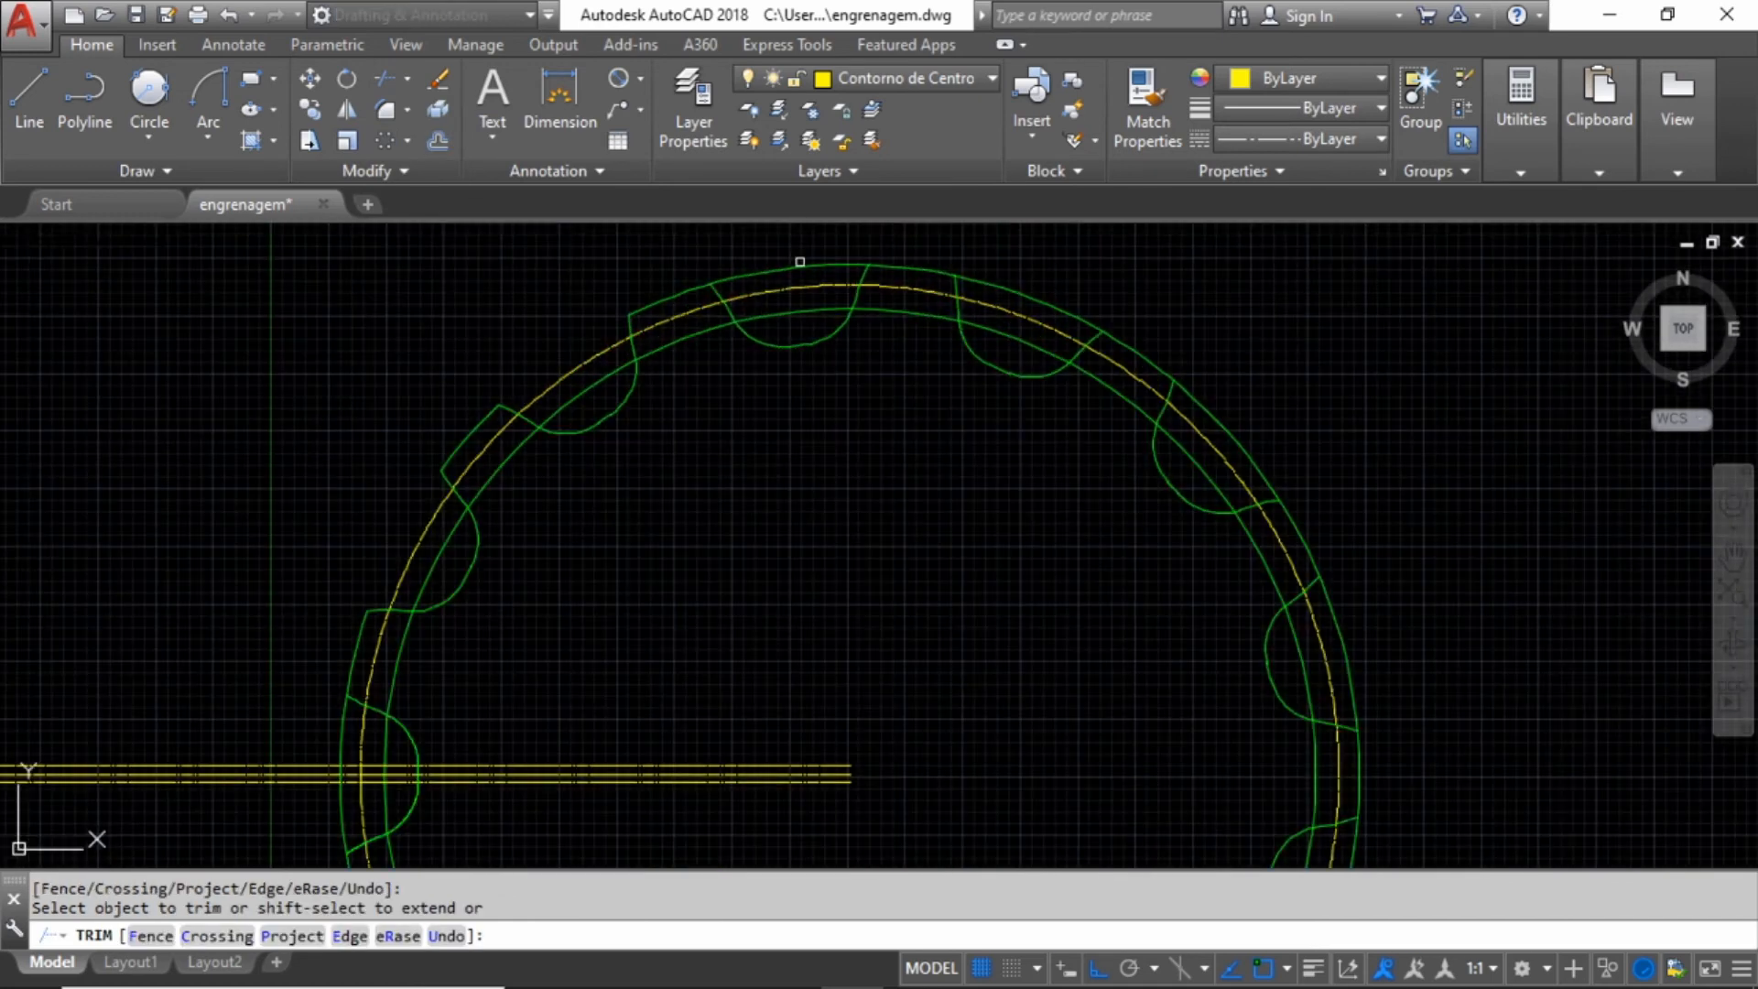
# - Trim the outer green circle across the tooth gaps at the top and upper right of the gear
pyautogui.click(799, 262)
pyautogui.click(800, 267)
pyautogui.click(837, 265)
pyautogui.click(1018, 287)
pyautogui.click(1223, 414)
pyautogui.click(1218, 414)
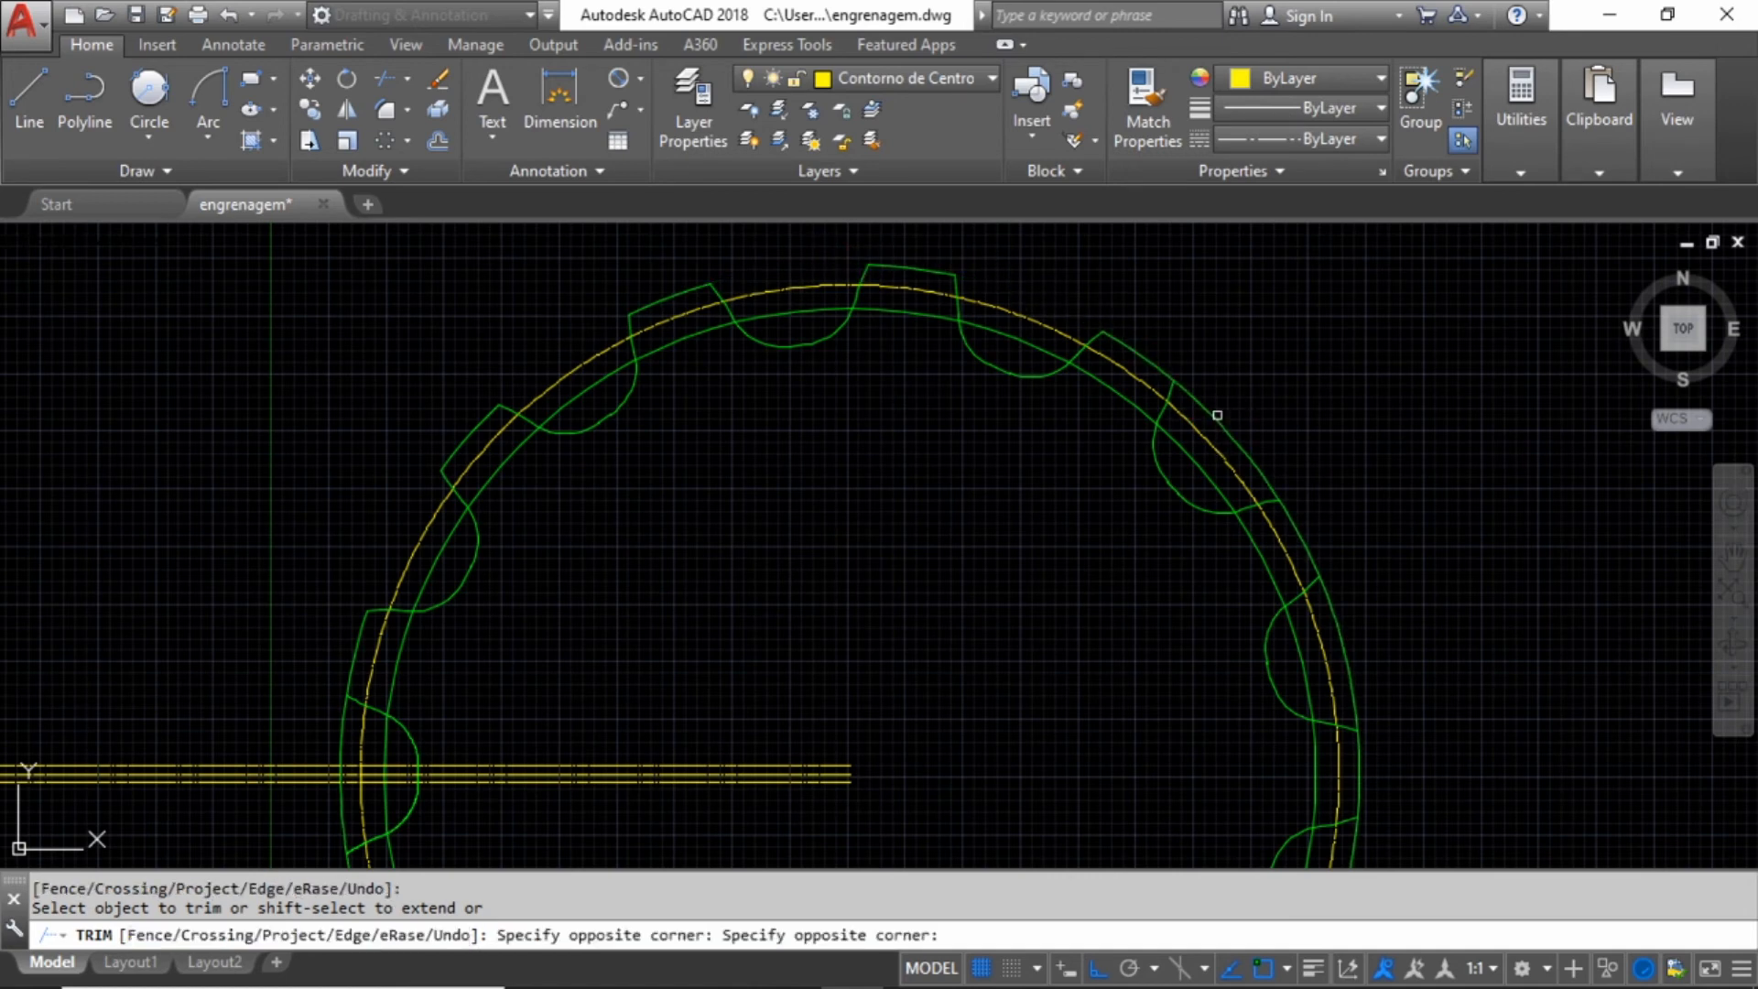
# - Trim the outer green circle across the remaining tooth gaps along the right side and bottom of the gear
pyautogui.scroll(-2, 1228, 392)
pyautogui.scroll(-2, 1263, 471)
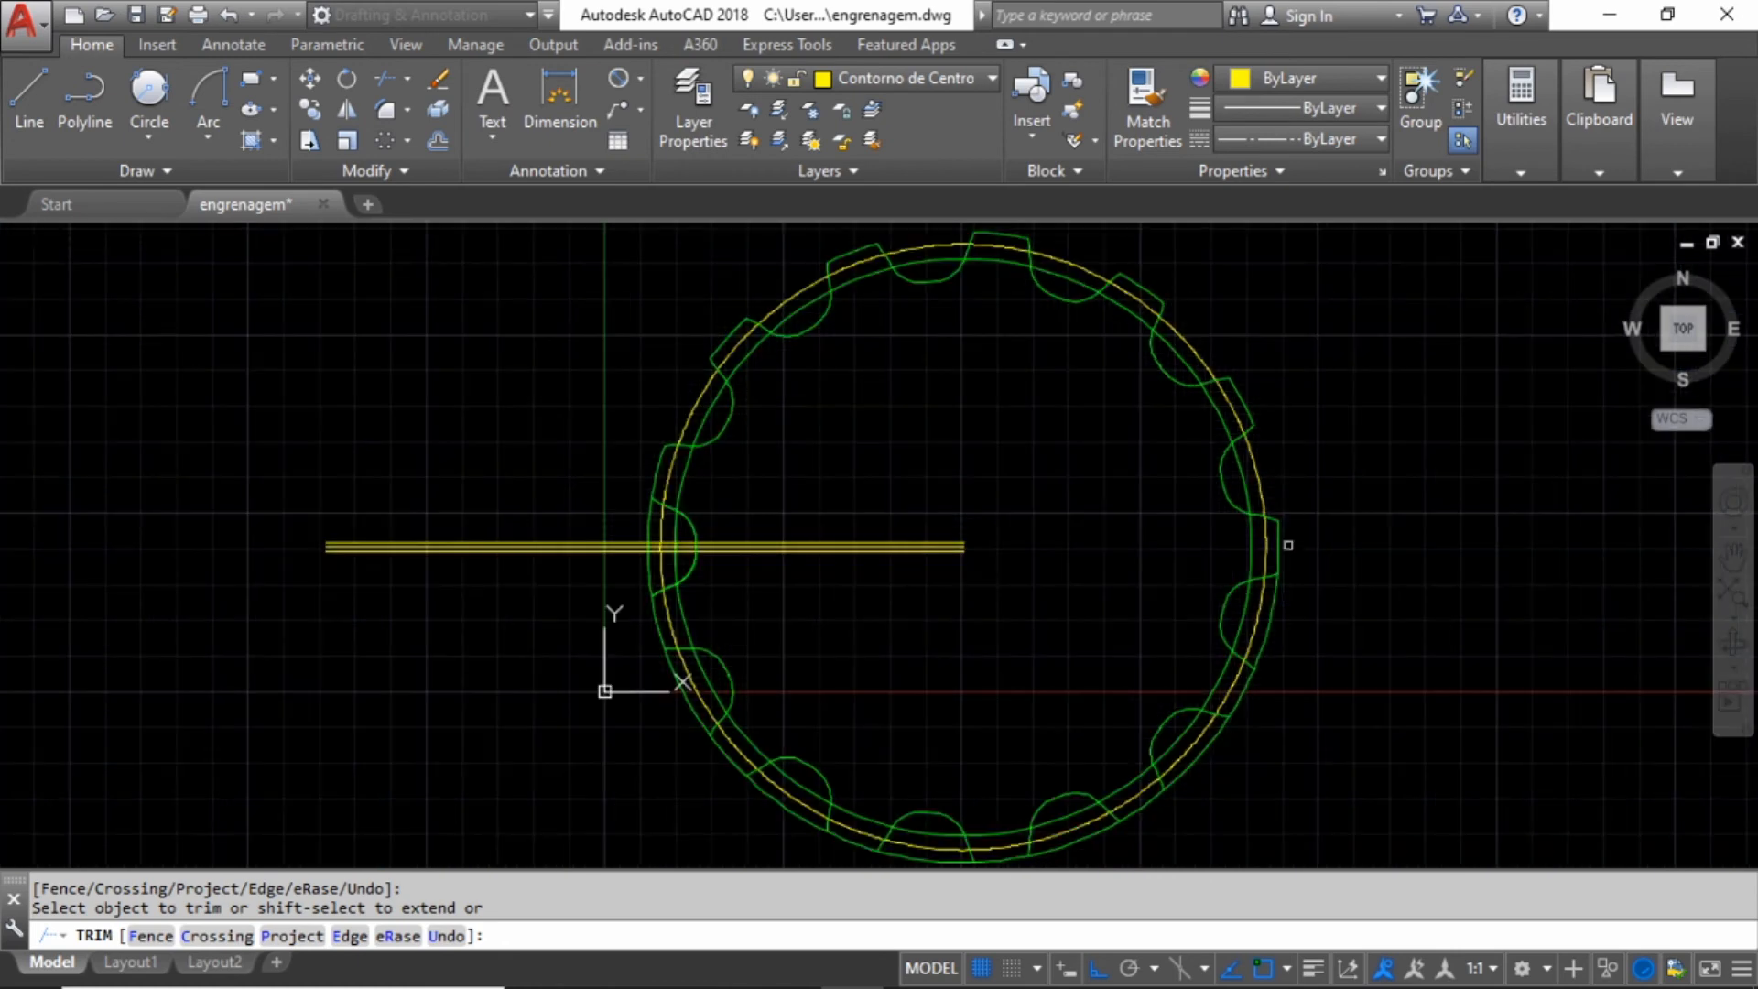
pyautogui.click(1270, 601)
pyautogui.click(1218, 731)
pyautogui.scroll(-3, 1210, 718)
pyautogui.scroll(3, 1163, 795)
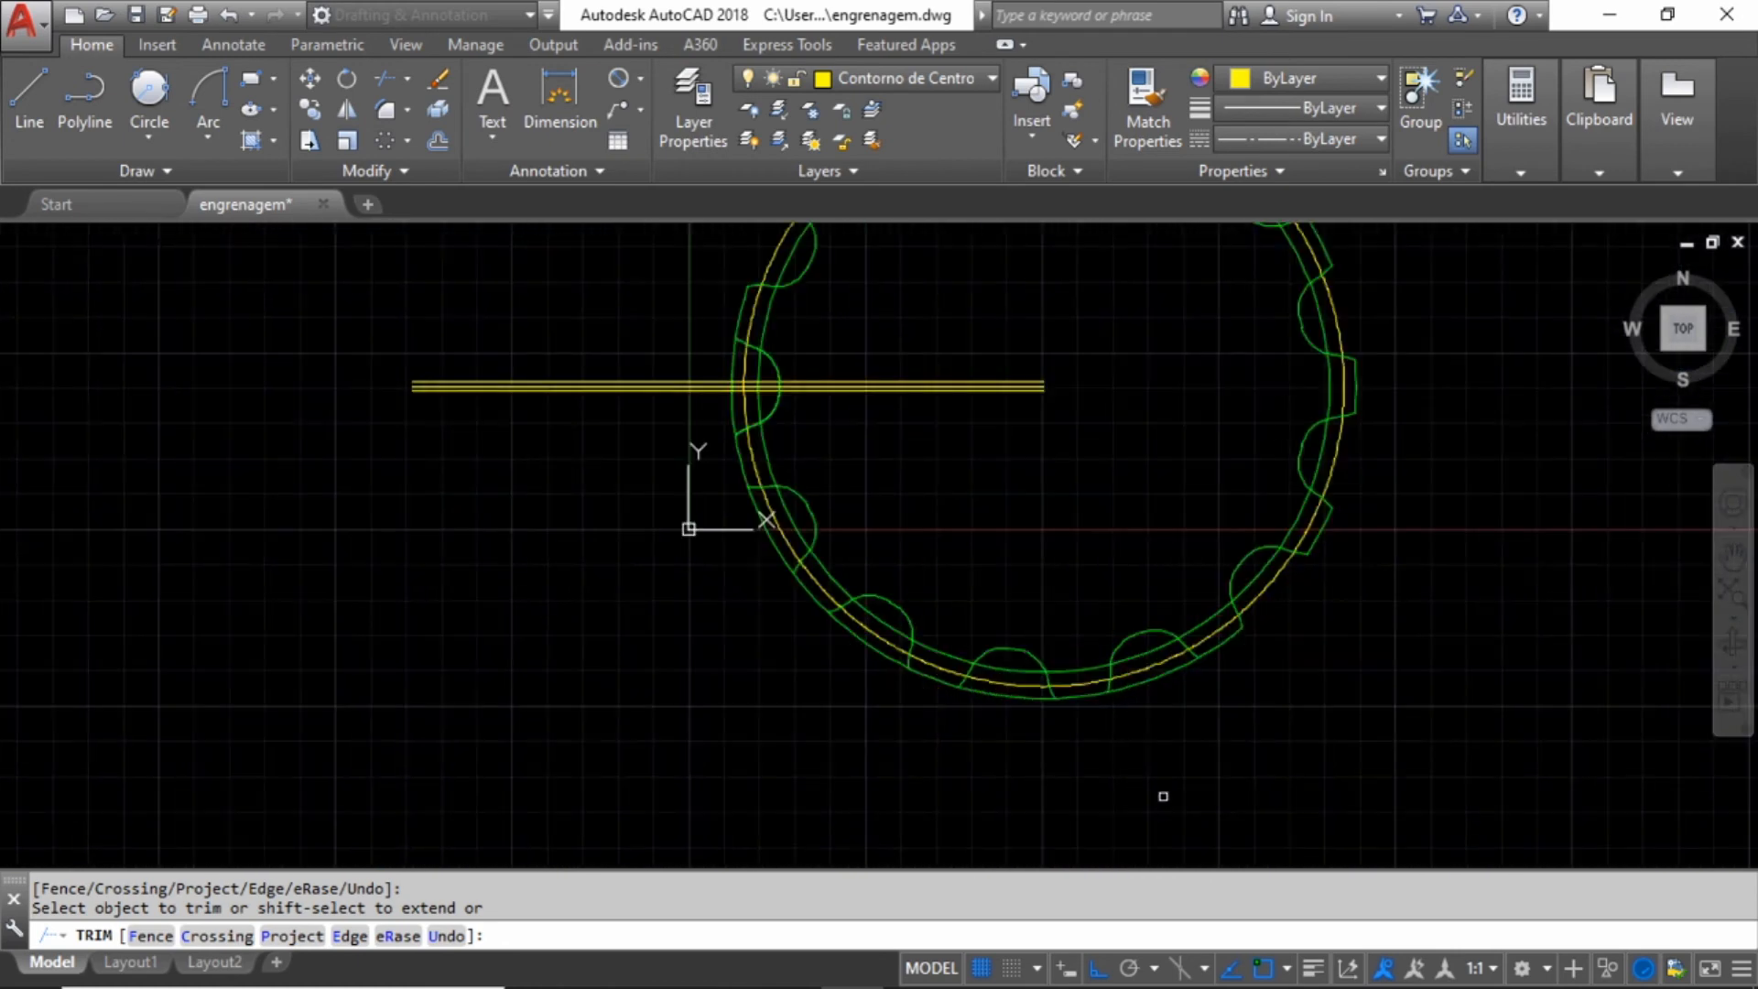
pyautogui.click(1023, 705)
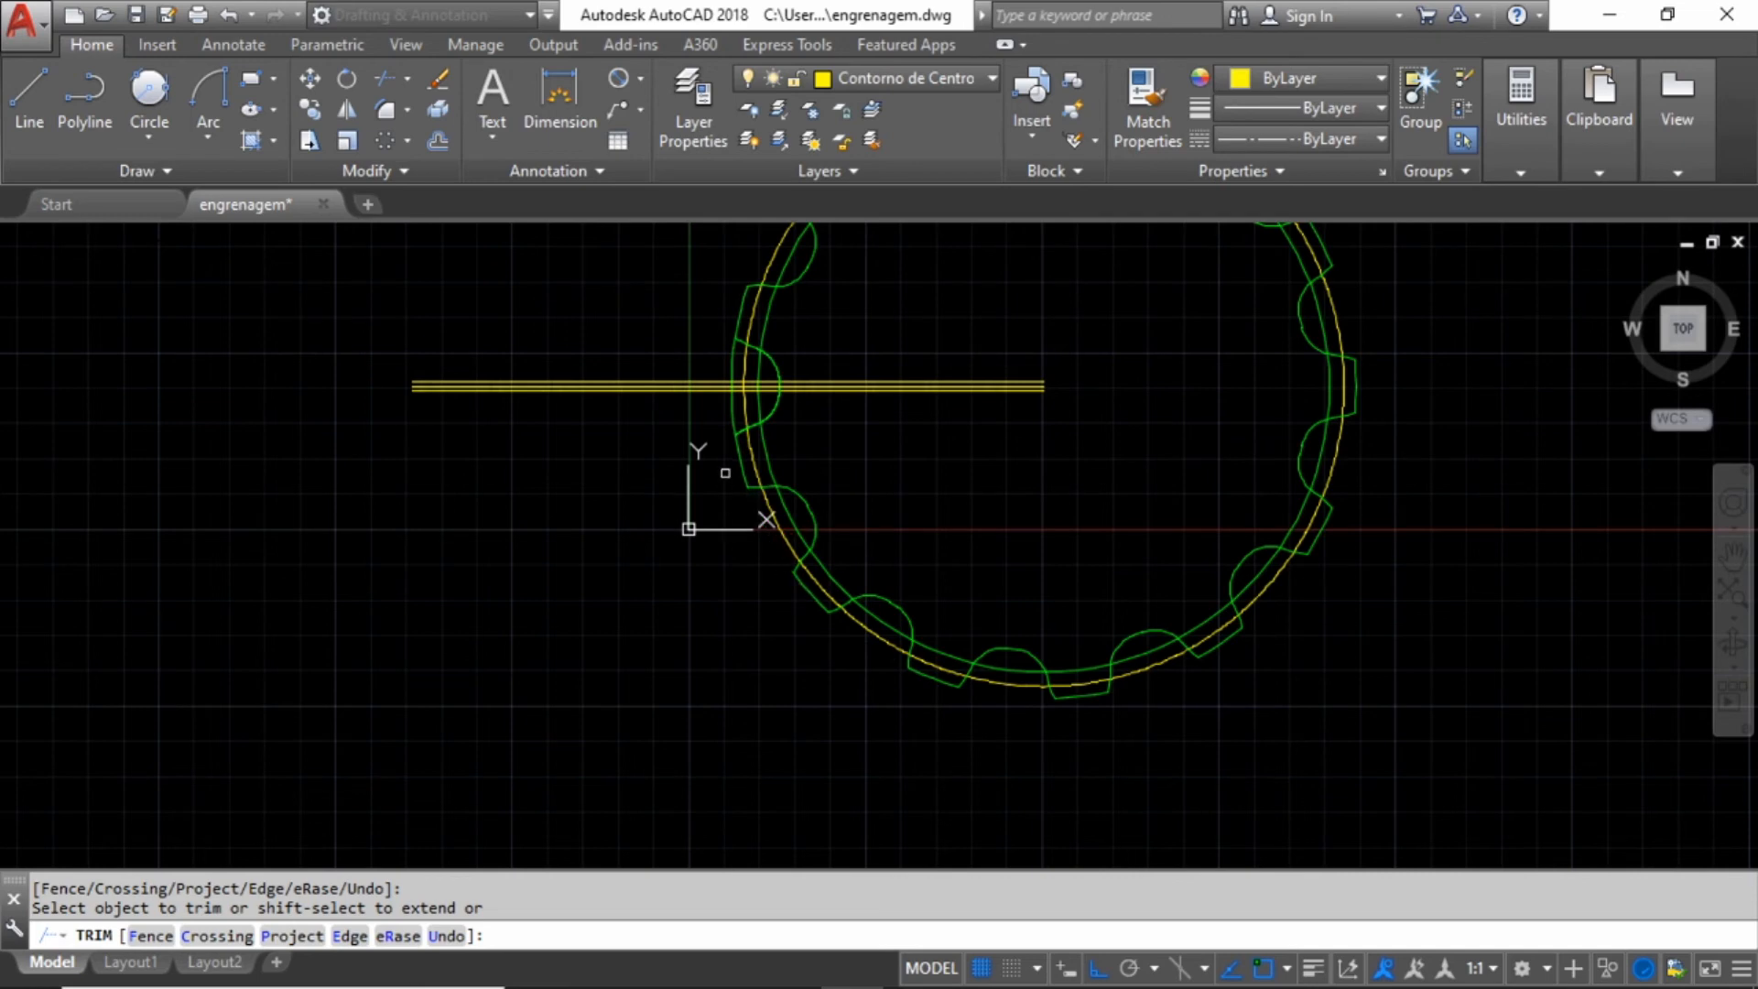
# - Trim the outer circle across the leftmost tooth gap and delete its leftover piece between the centre lines
pyautogui.scroll(5, 729, 400)
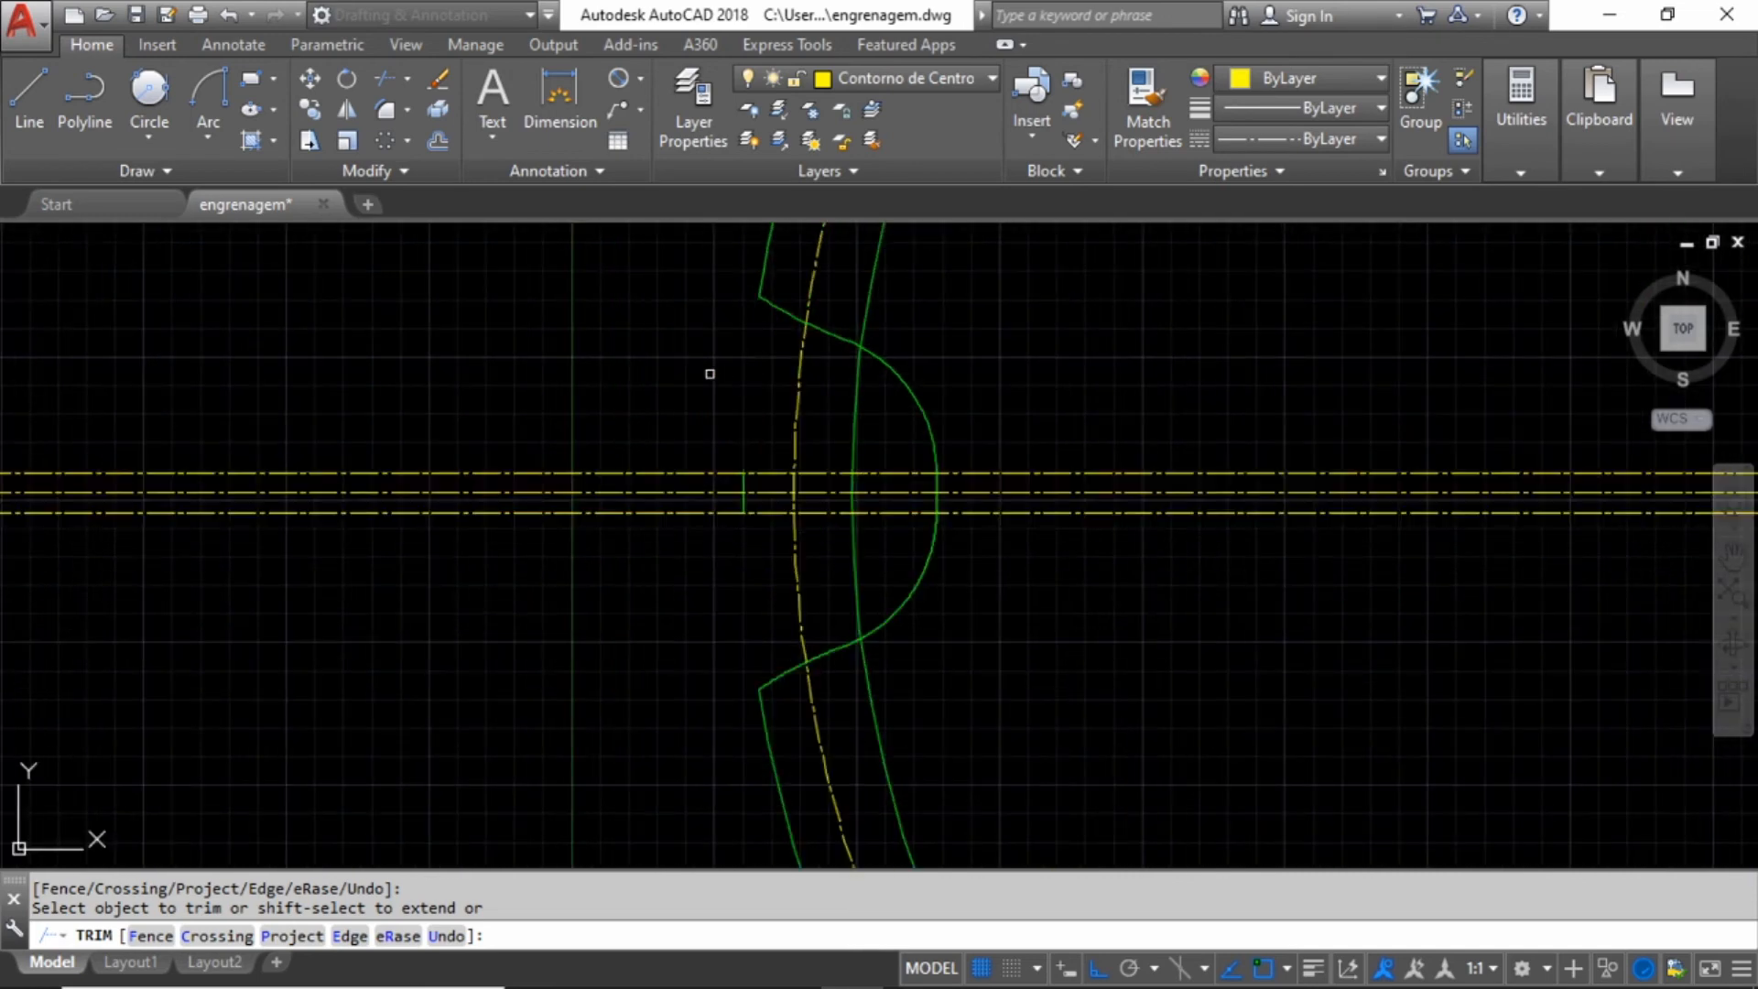
pyautogui.press('Escape')
pyautogui.scroll(-5, 663, 369)
pyautogui.scroll(5, 664, 407)
pyautogui.click(731, 495)
pyautogui.click(746, 558)
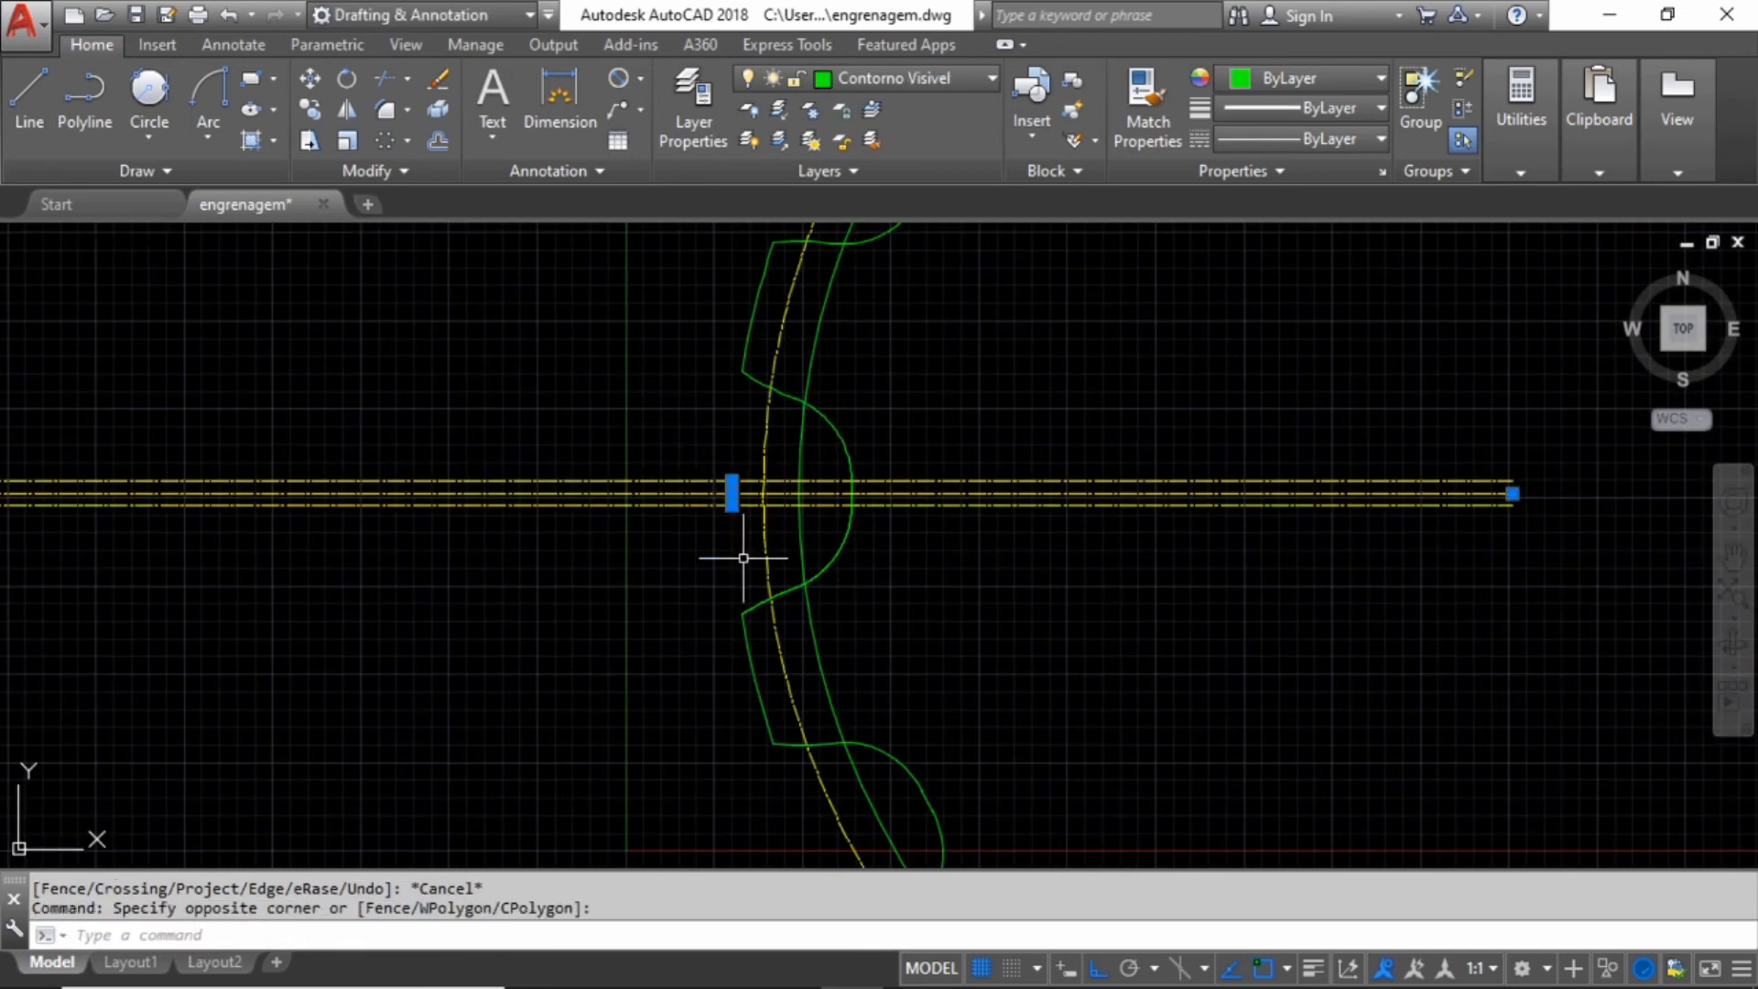
pyautogui.press('Delete')
# - Trim the inner green circle inside the arrayed tooth gaps around the gear, using all objects as cutting edges
pyautogui.scroll(-5, 459, 598)
pyautogui.scroll(5, 606, 355)
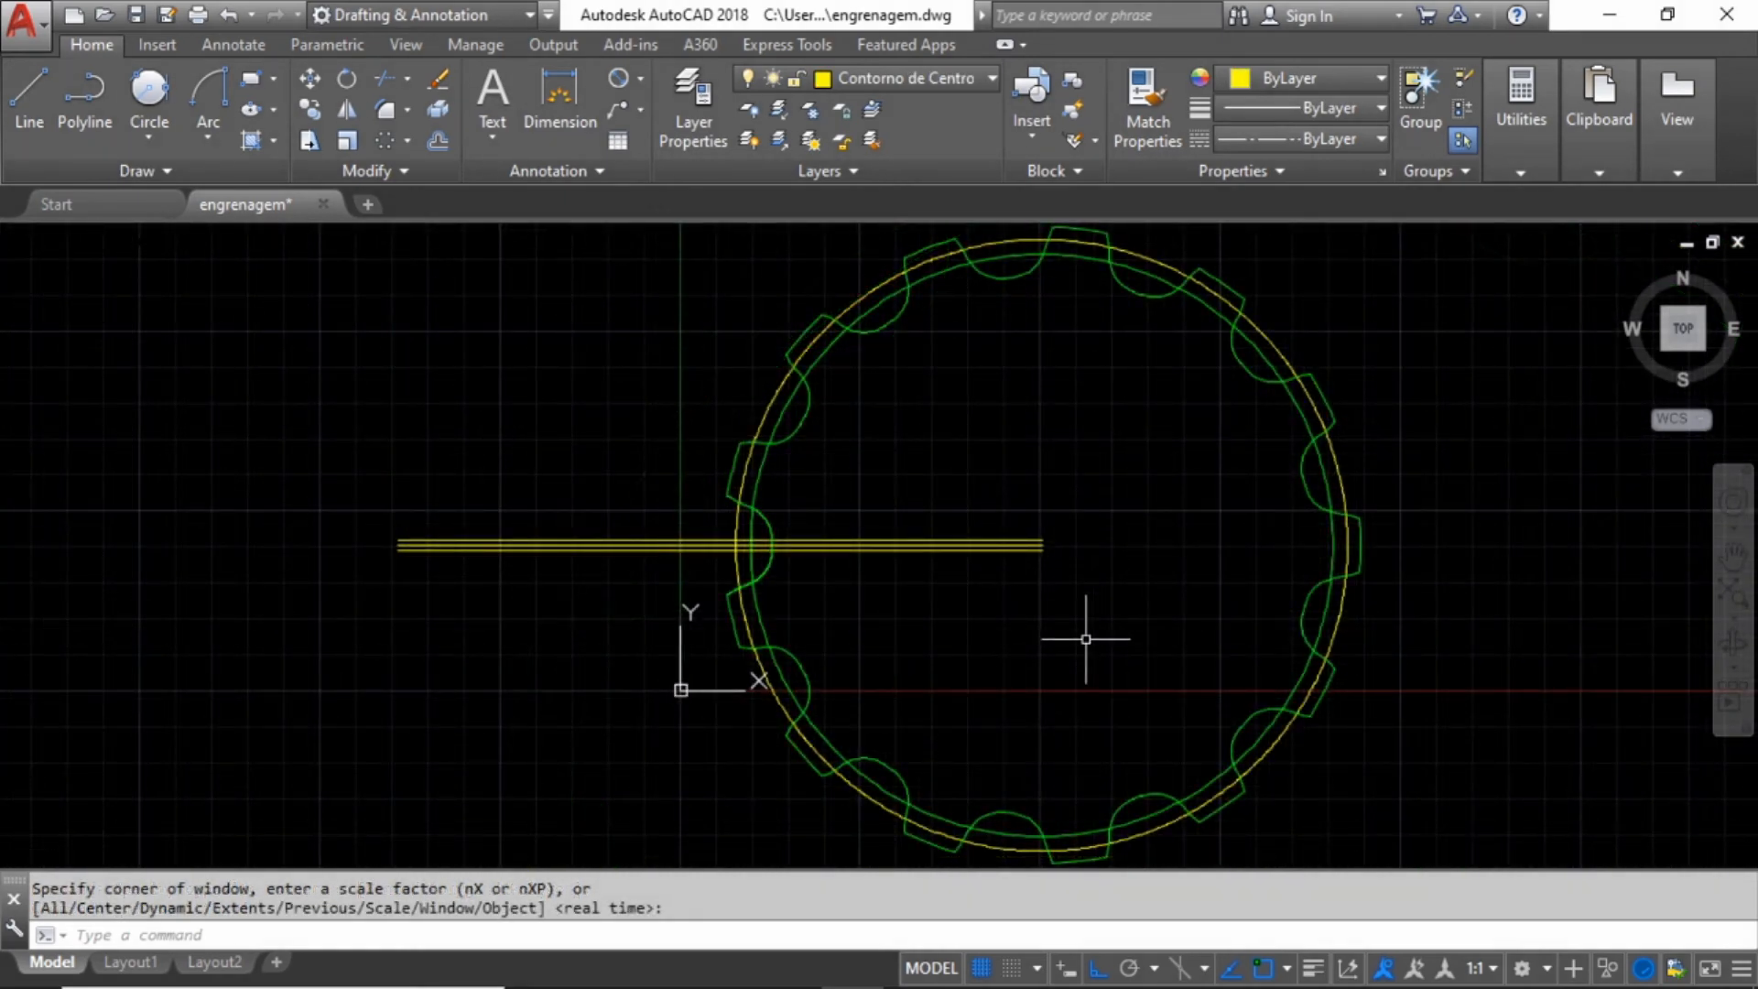
pyautogui.click(795, 394)
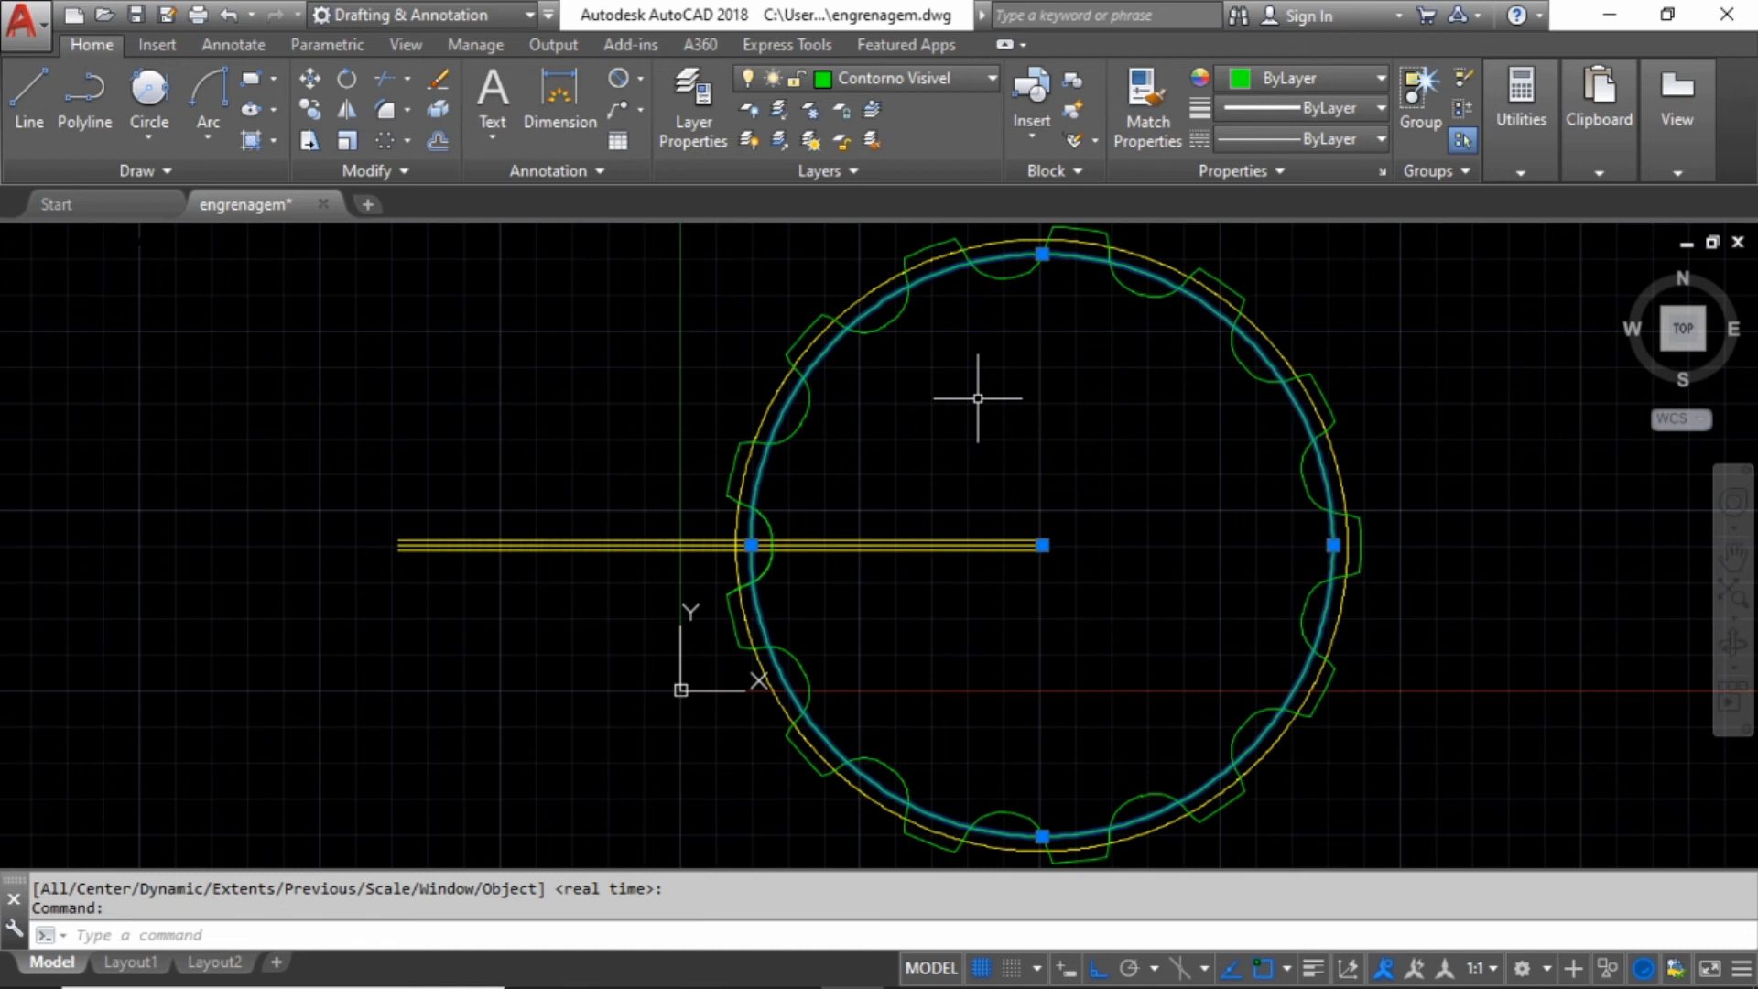
pyautogui.press('Escape')
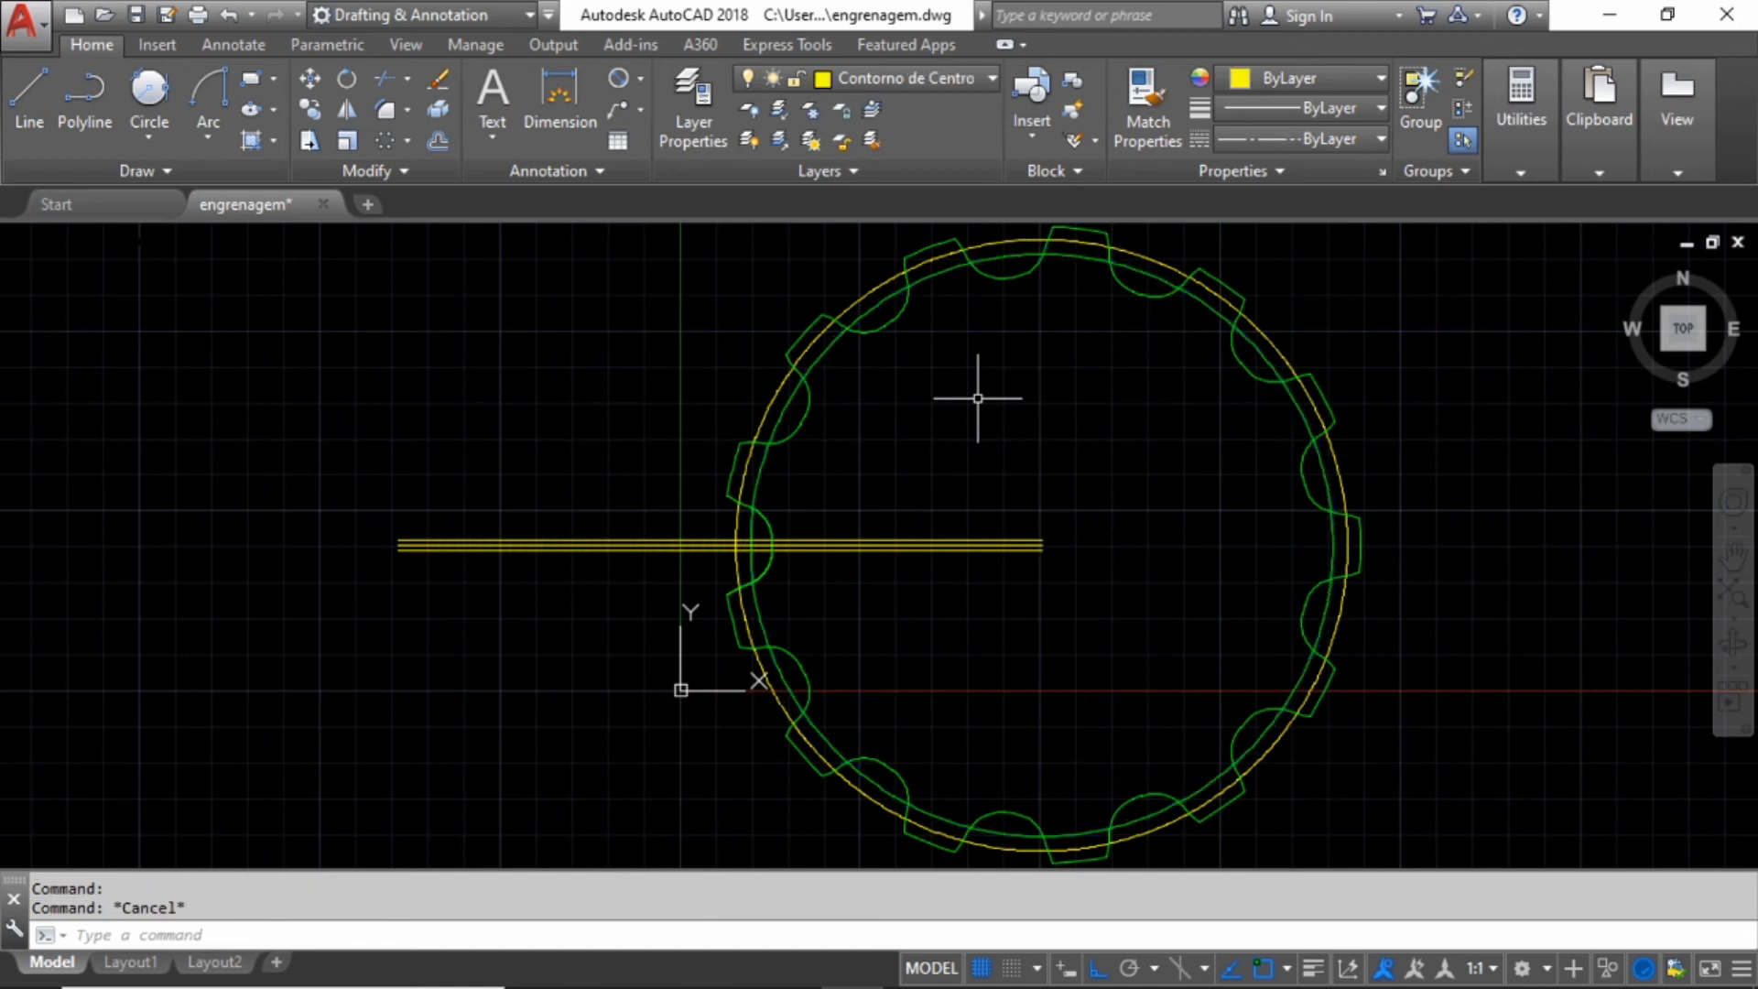
pyautogui.click(383, 77)
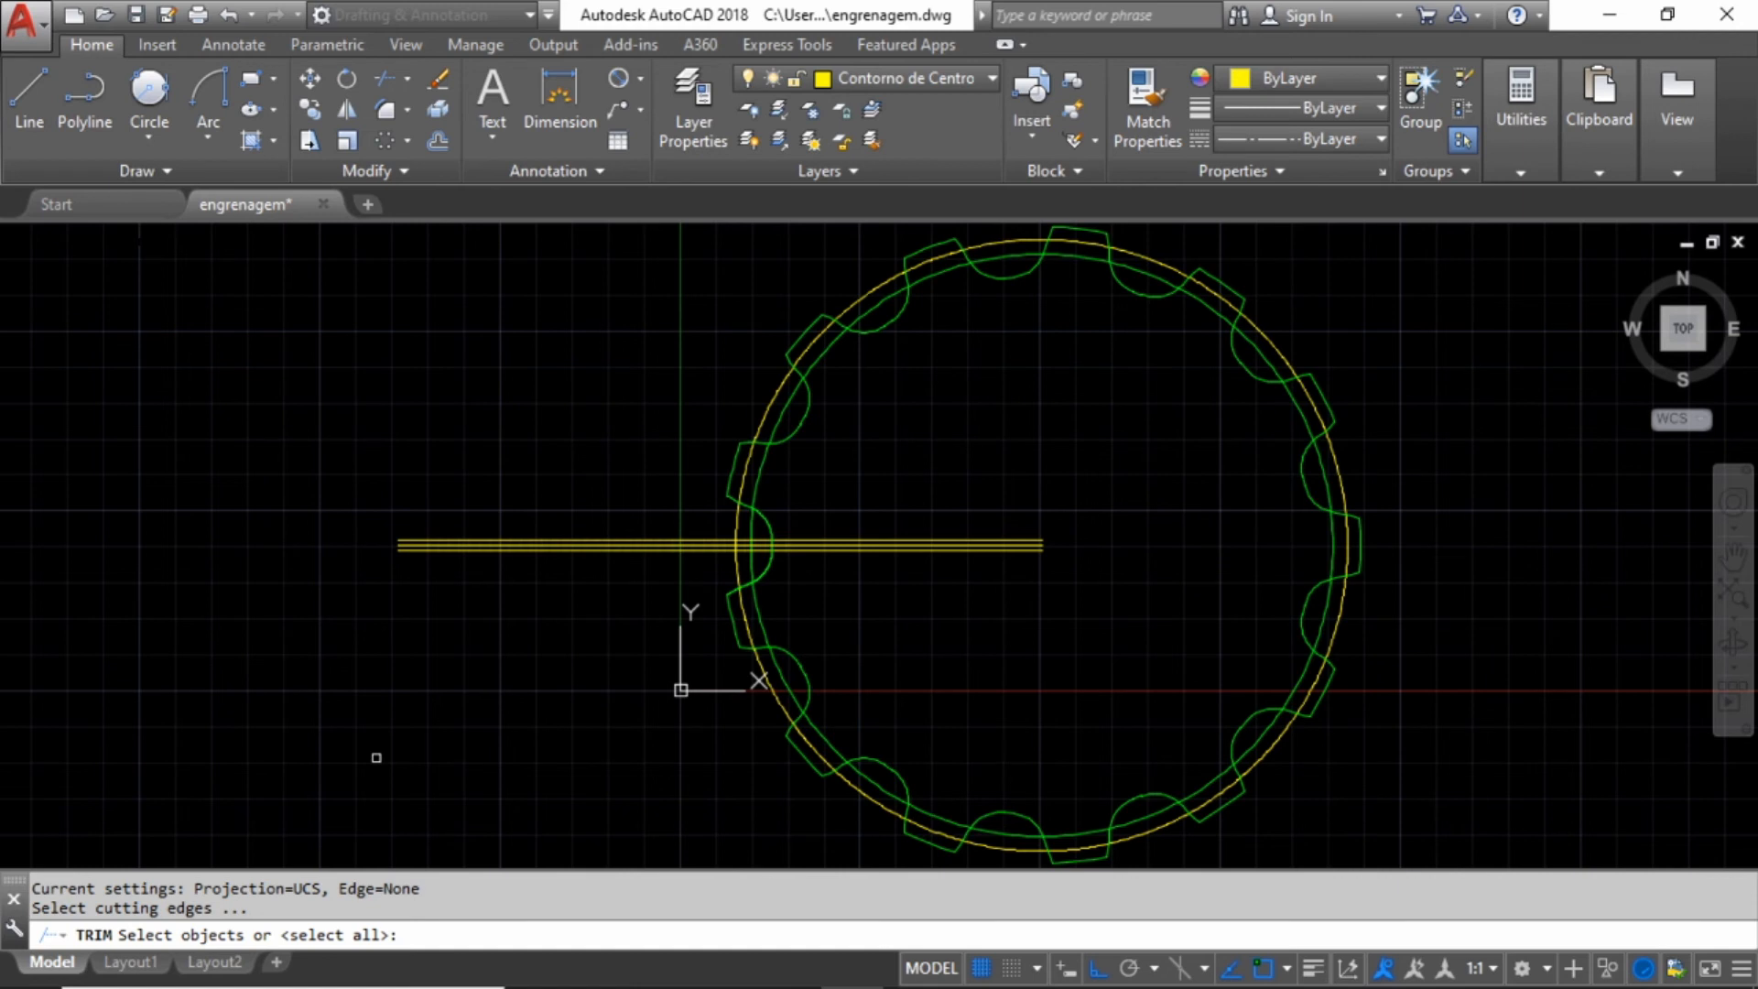
pyautogui.press('Return')
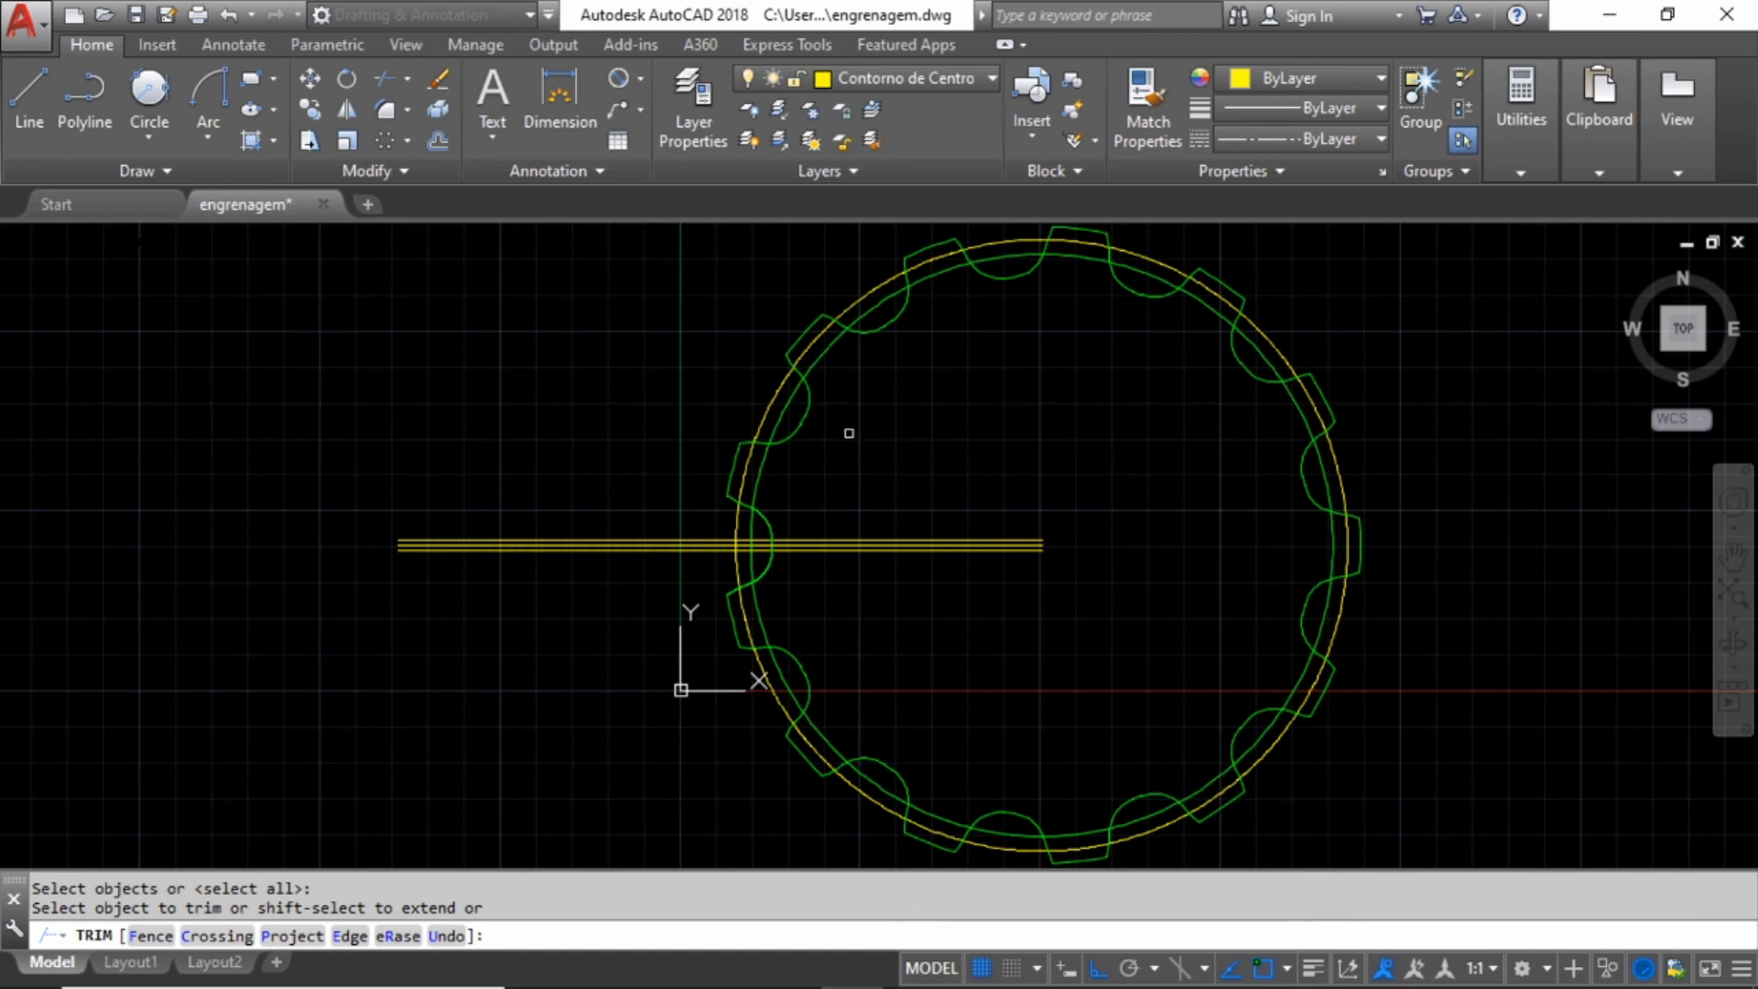
pyautogui.click(787, 400)
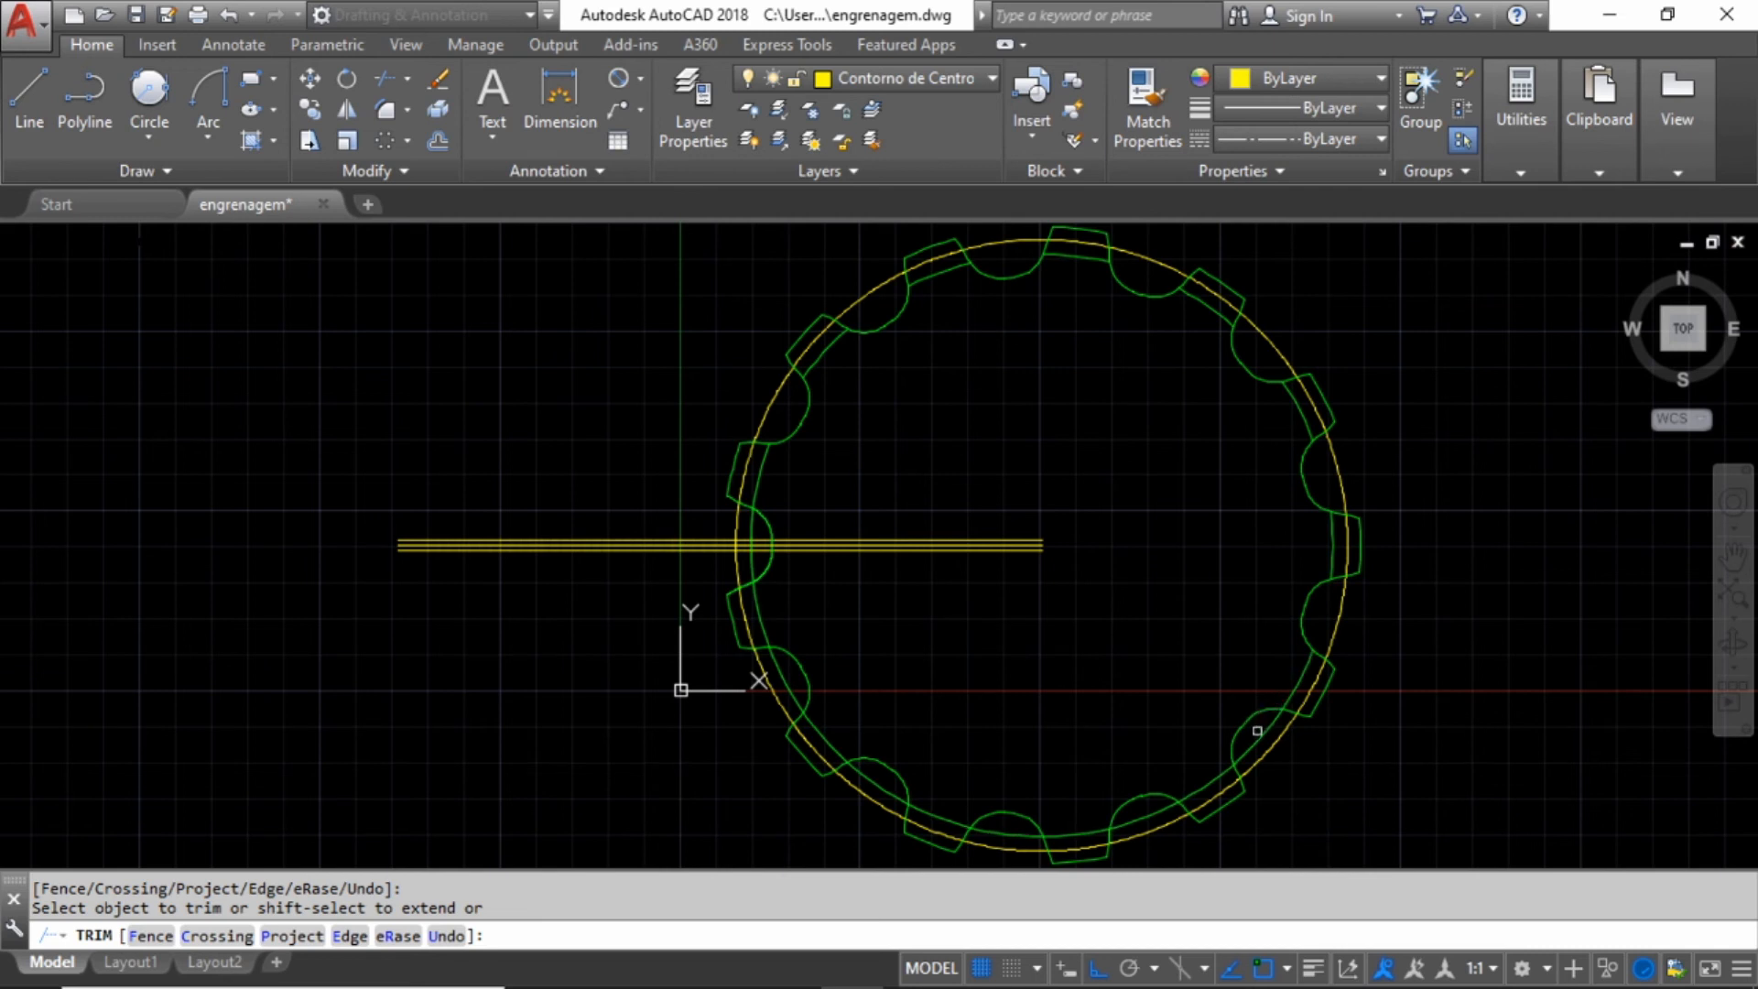
pyautogui.click(1158, 802)
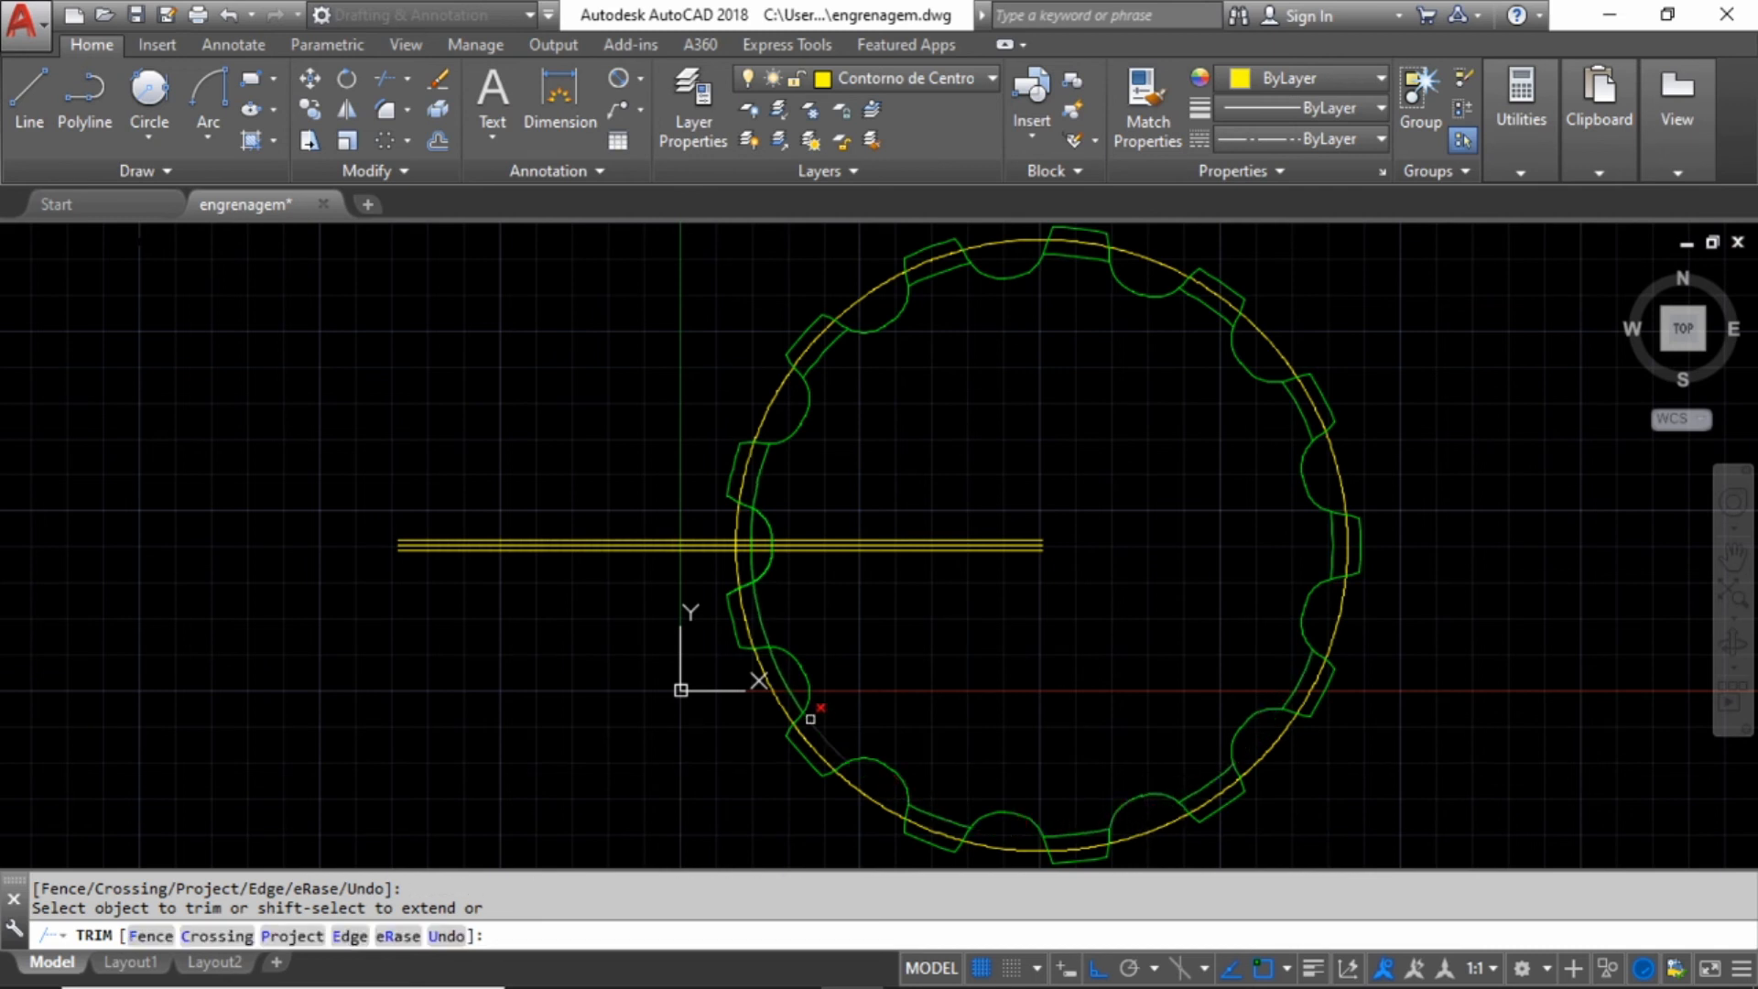
# - Trim away the inner green circle's remaining pieces between the centre lines in the leftmost tooth gap
pyautogui.scroll(10, 749, 559)
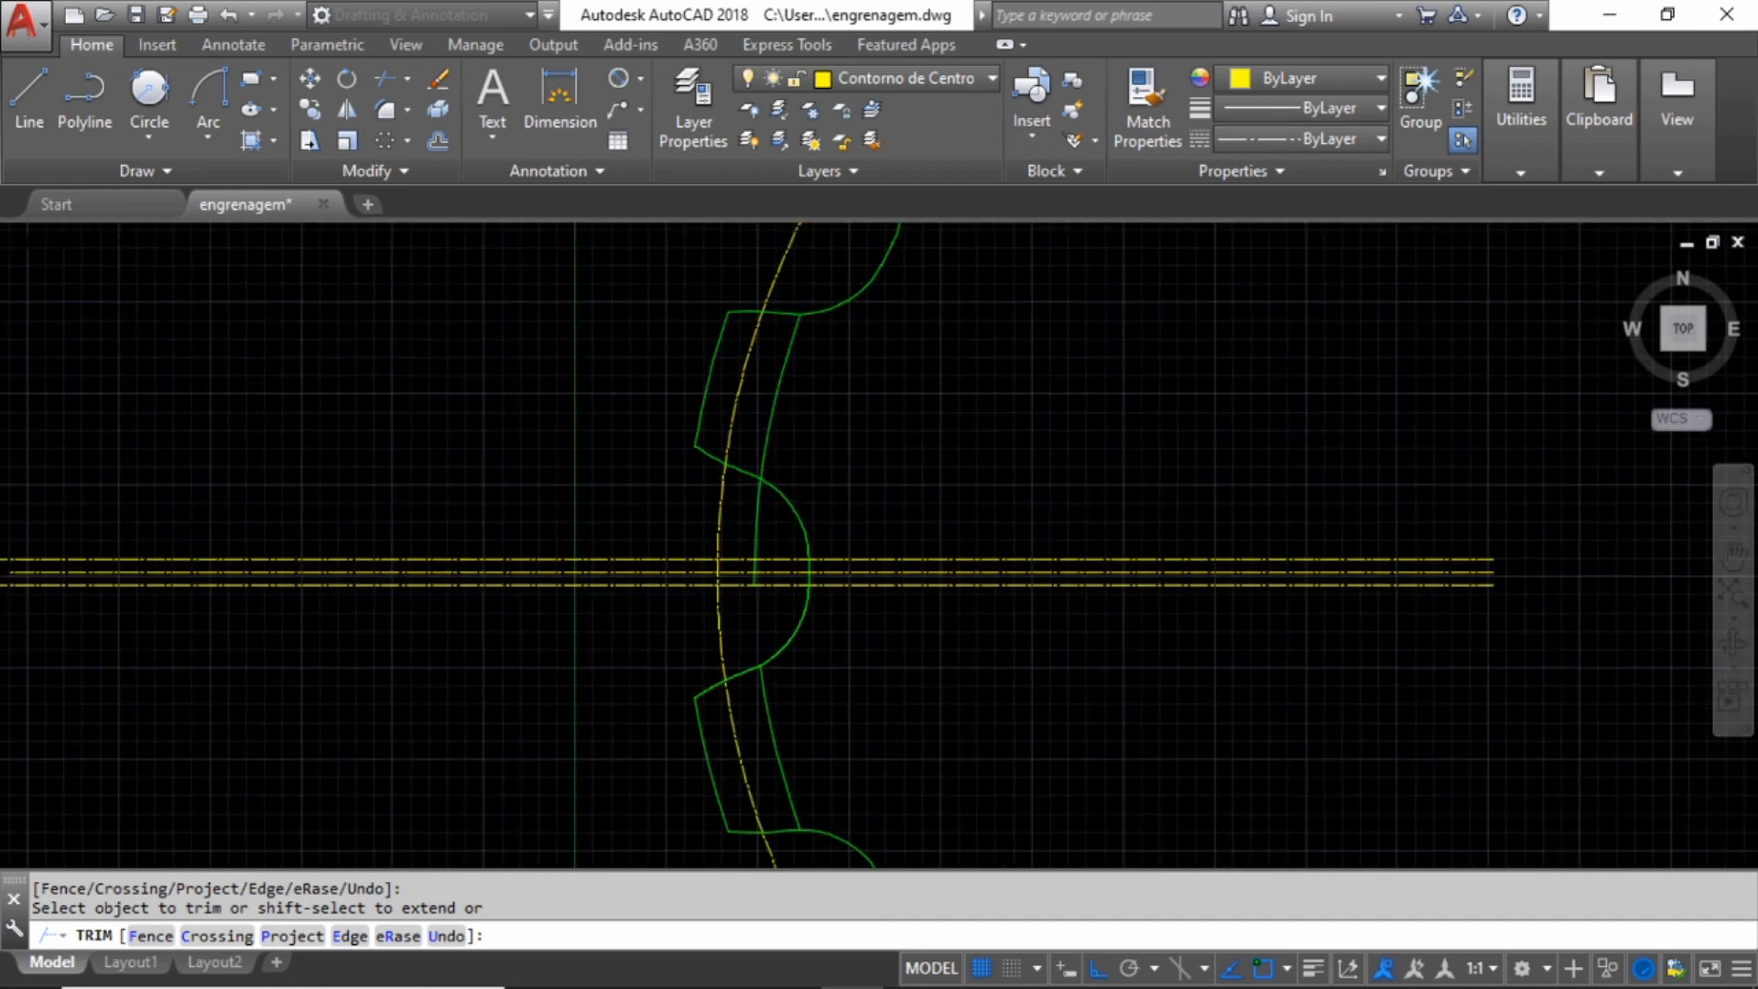
pyautogui.click(744, 403)
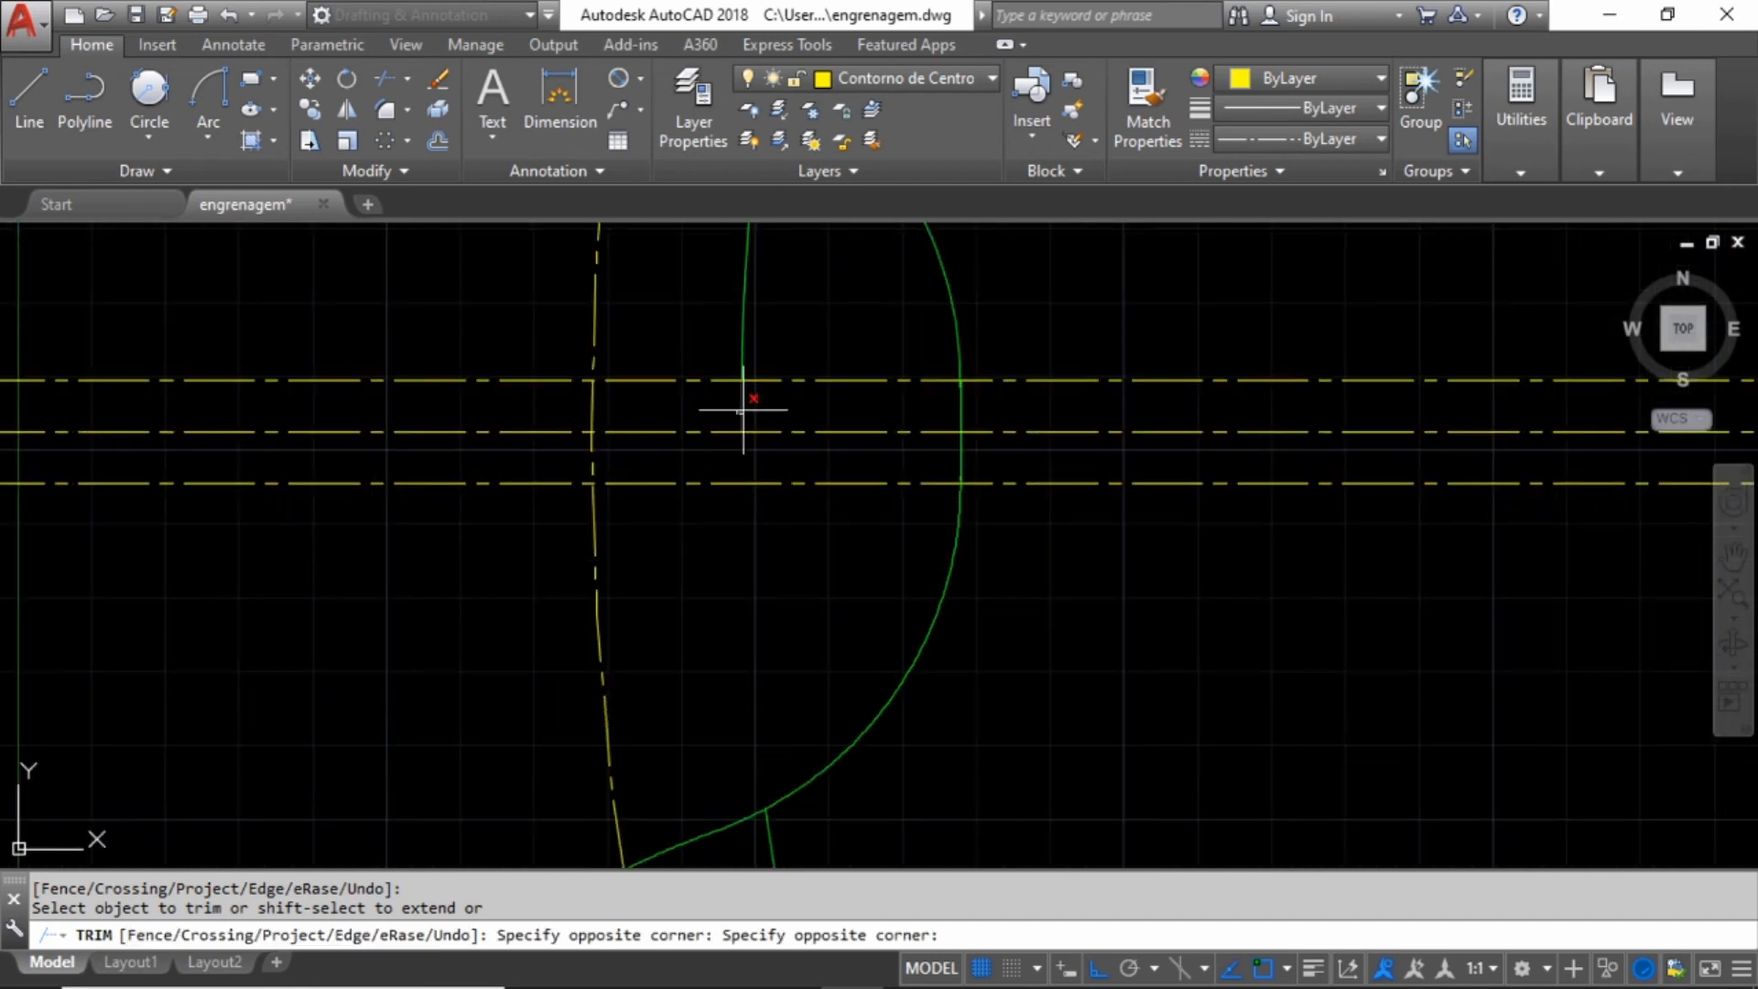
pyautogui.scroll(-4, 776, 446)
pyautogui.click(772, 362)
pyautogui.scroll(-6, 715, 549)
pyautogui.press('Escape')
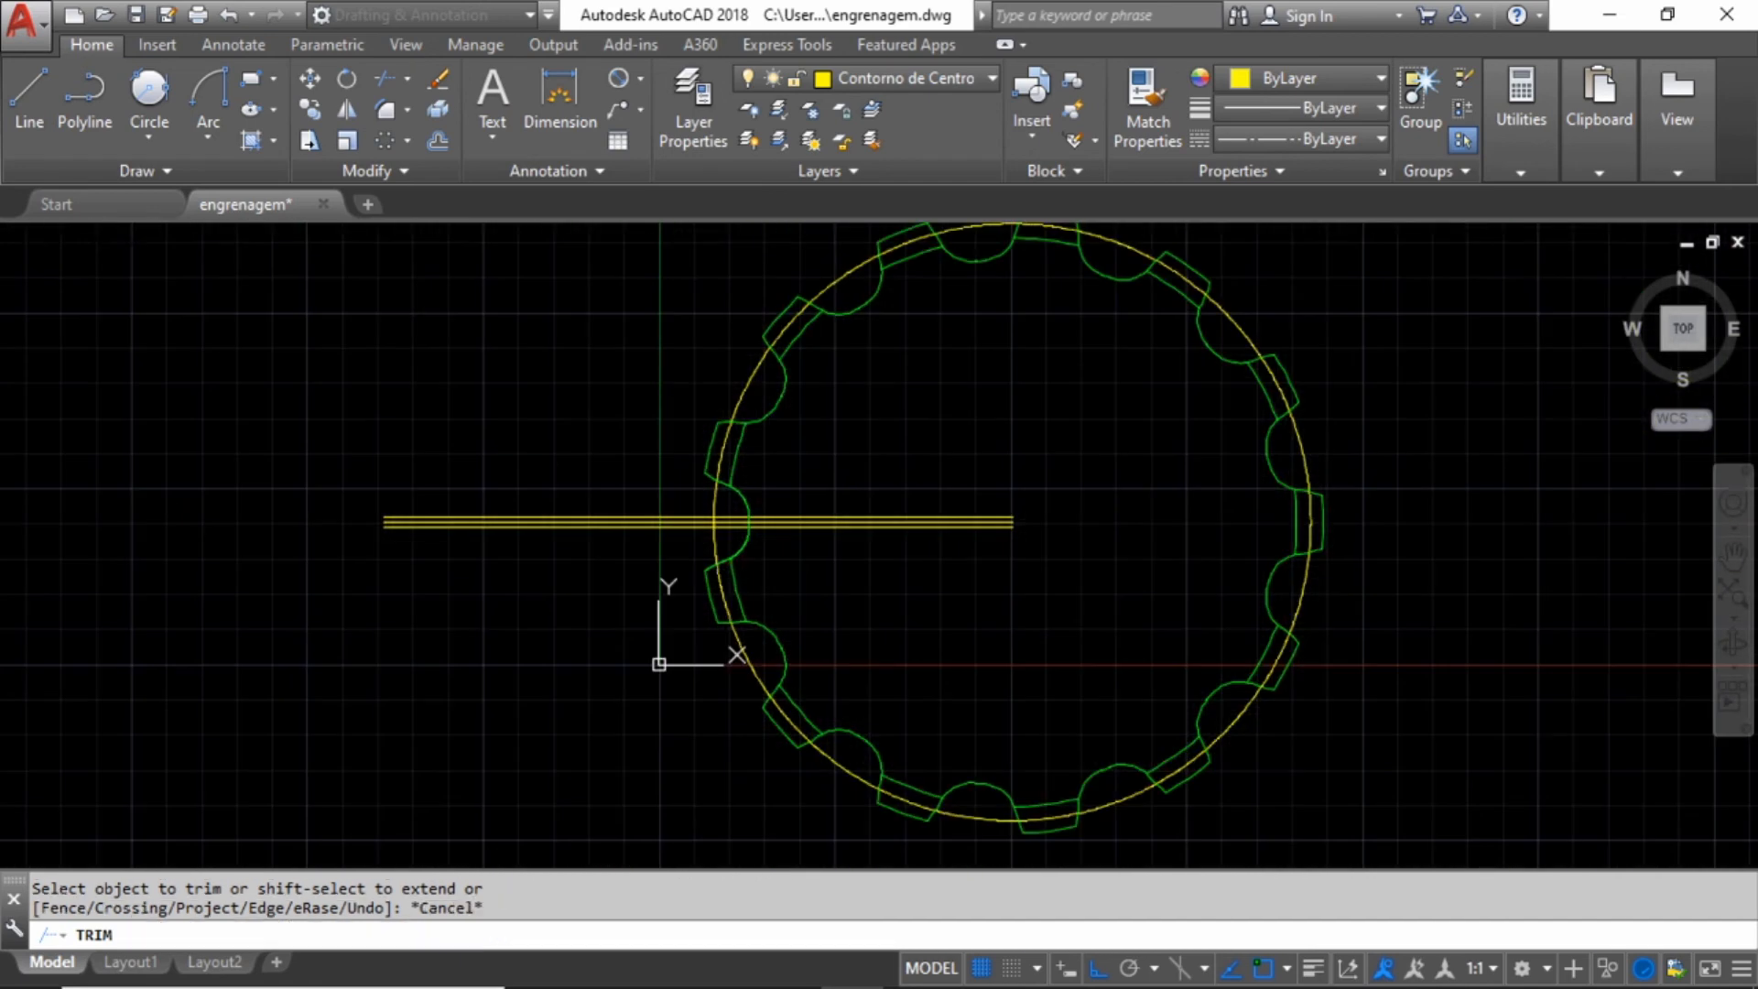
pyautogui.click(1723, 602)
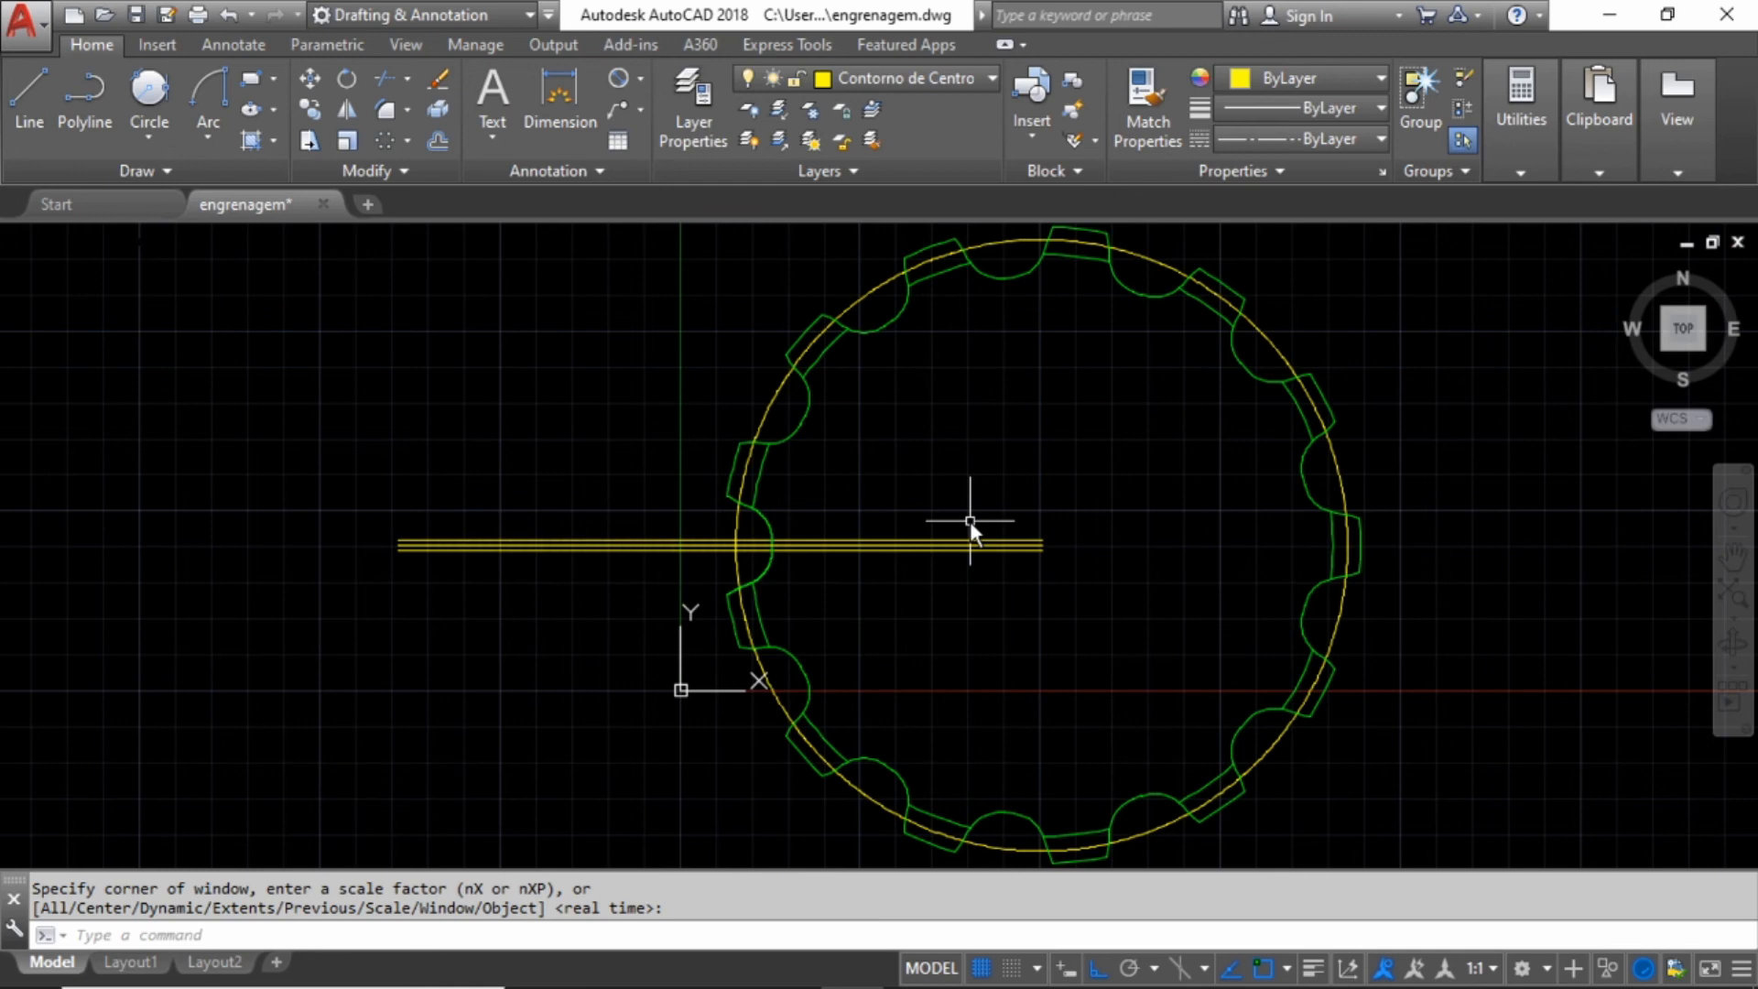
pyautogui.scroll(8, 785, 522)
pyautogui.scroll(-5, 641, 430)
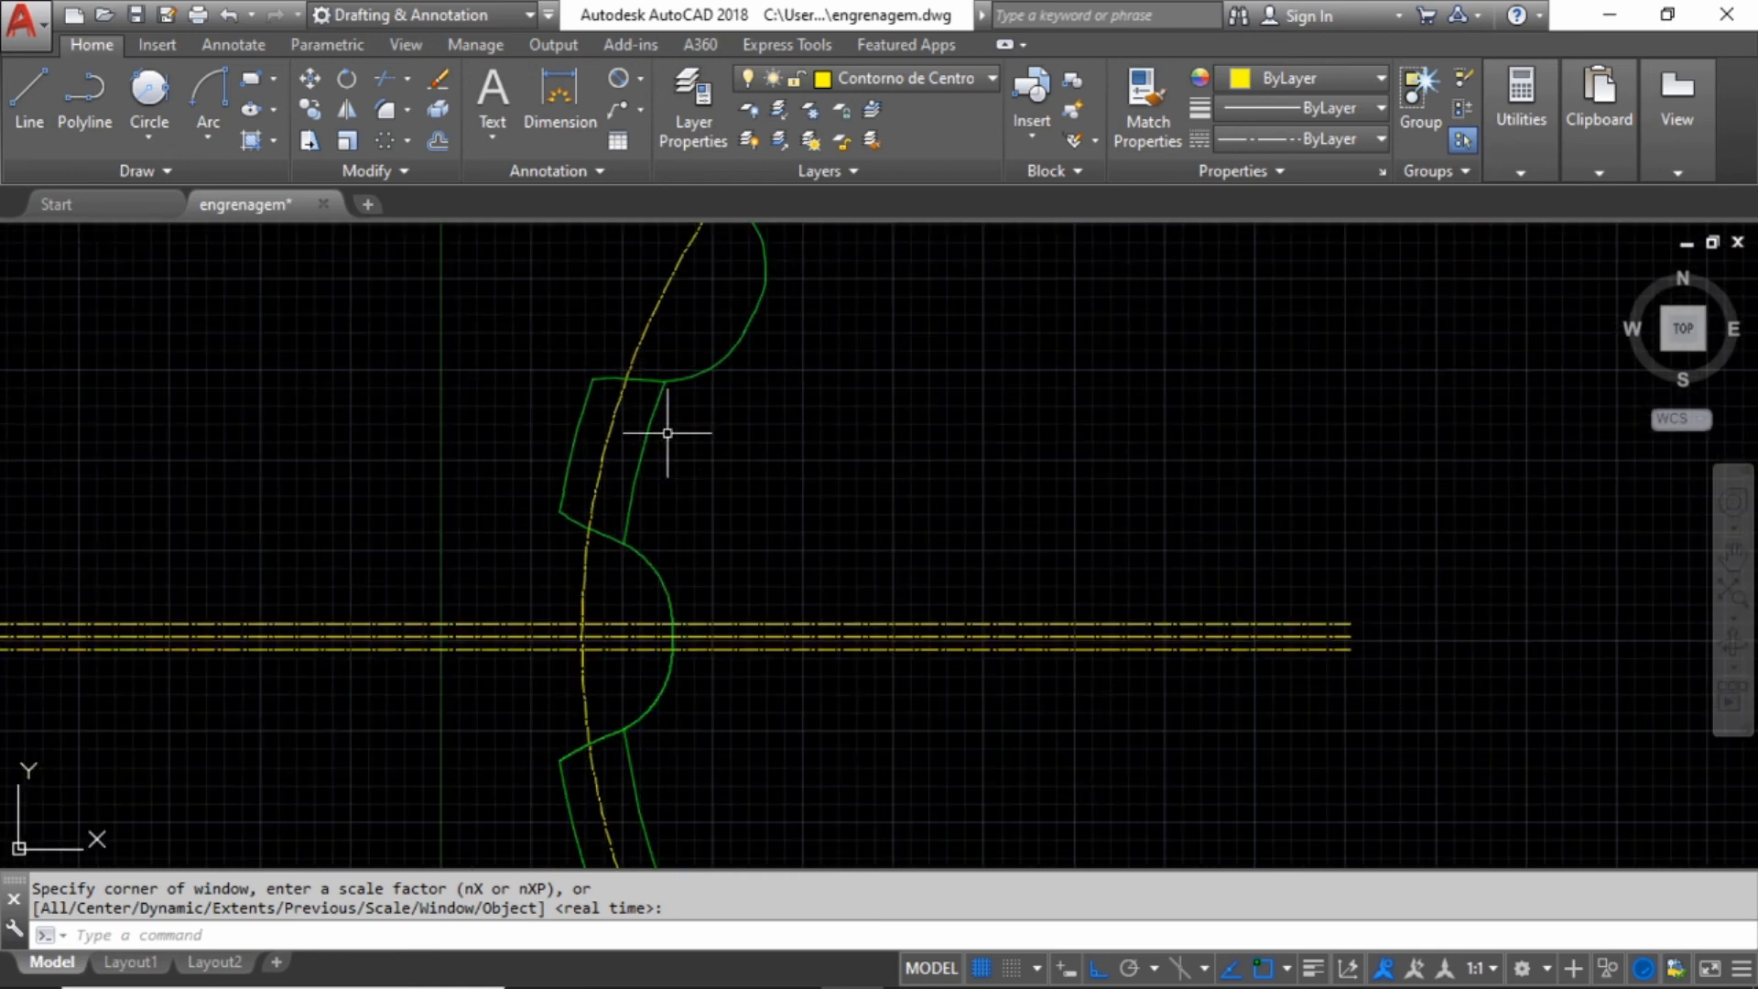
# - Select the tooth flank arc above the centre lines and examine where its centre point lies relative to the tooth gap
pyautogui.scroll(5, 634, 352)
pyautogui.click(633, 353)
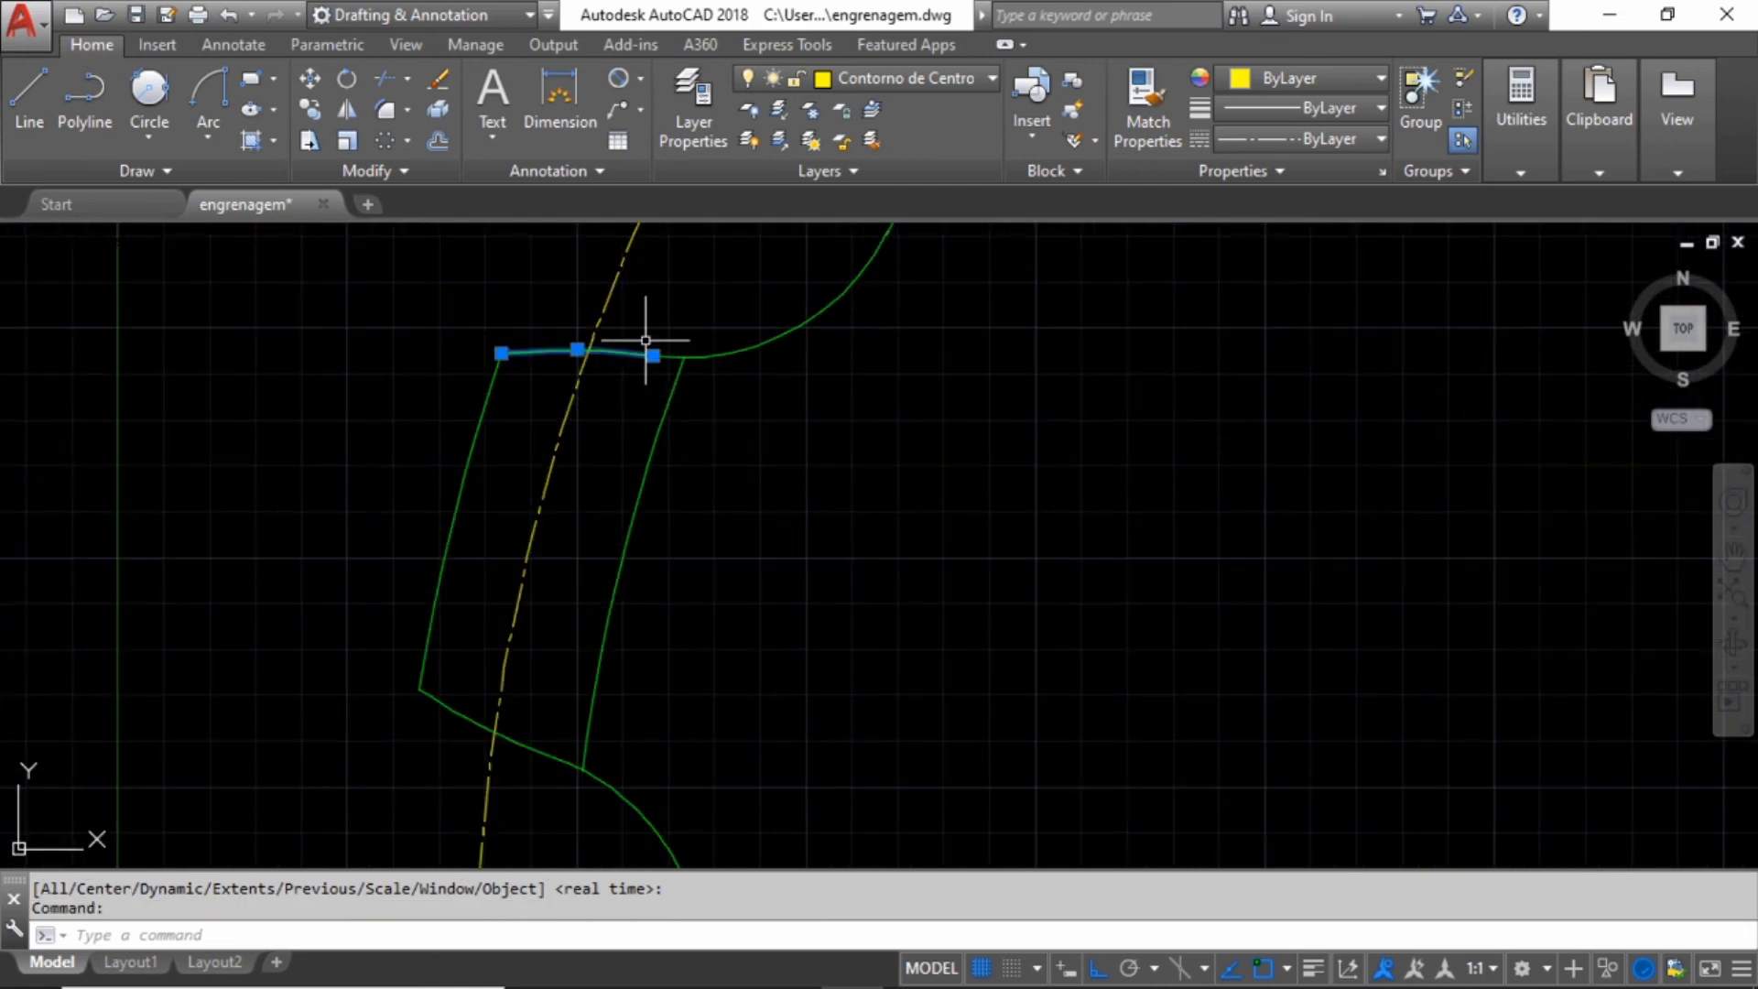
pyautogui.scroll(-4, 653, 346)
pyautogui.scroll(6, 604, 617)
pyautogui.scroll(-2, 684, 606)
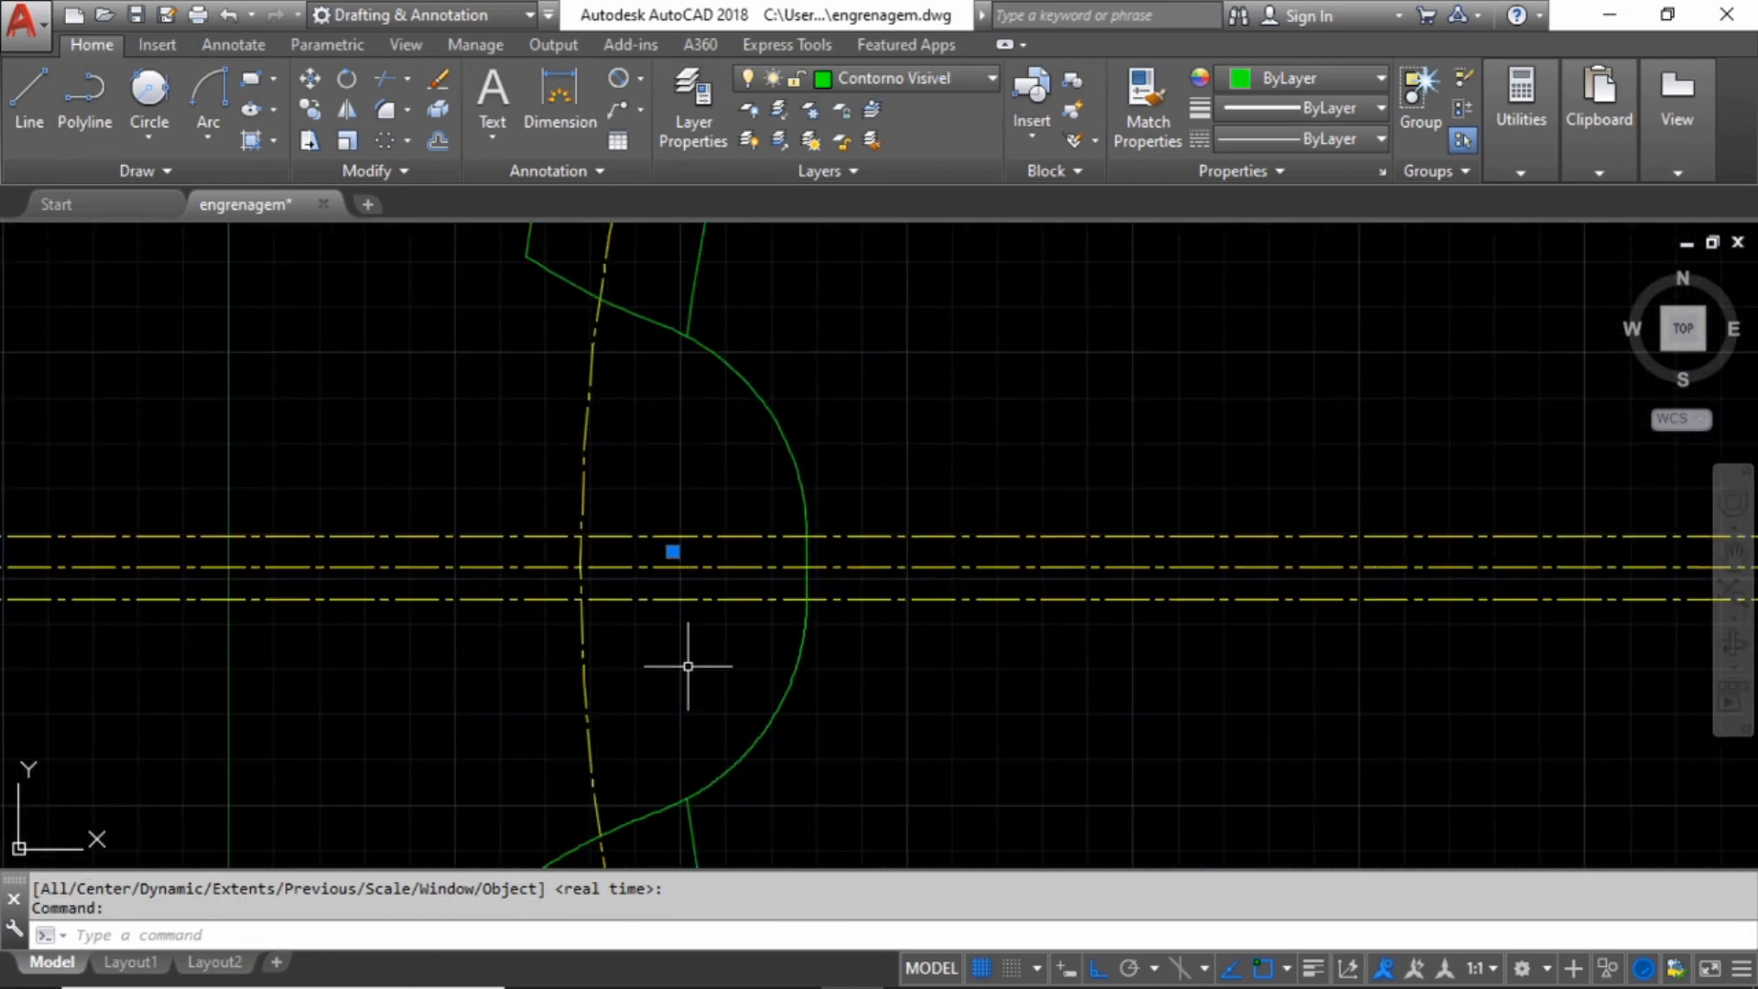
pyautogui.scroll(-3, 592, 657)
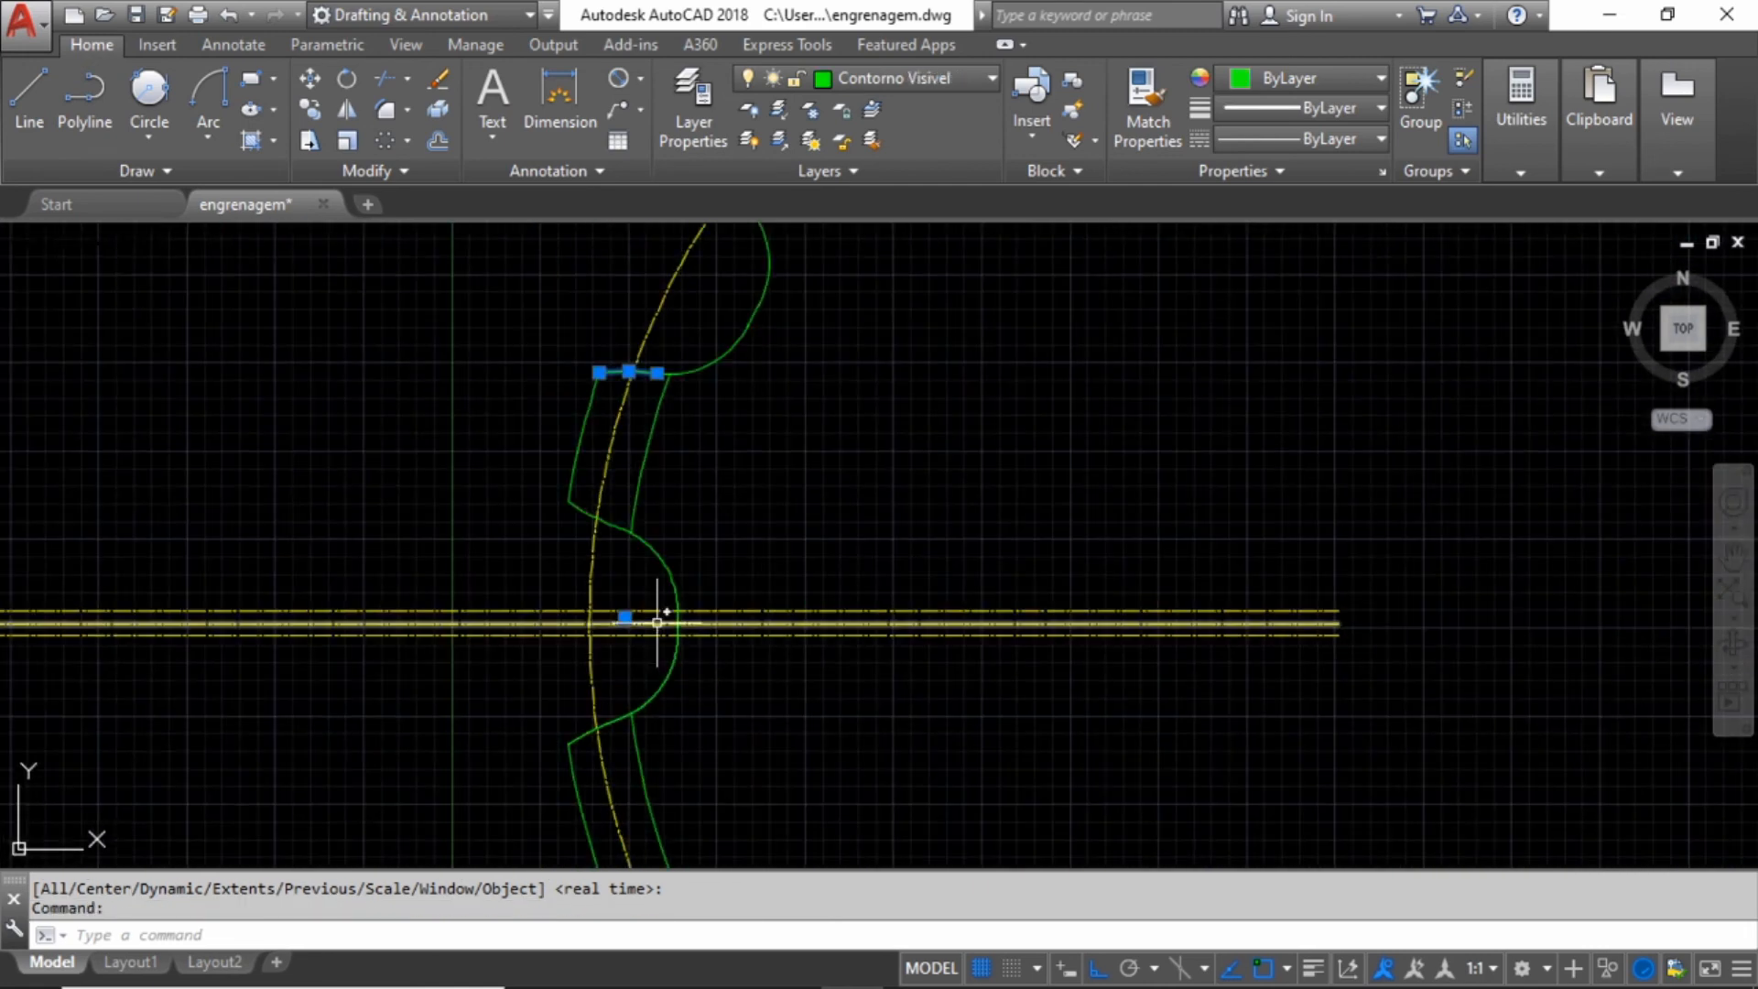
pyautogui.scroll(2, 696, 471)
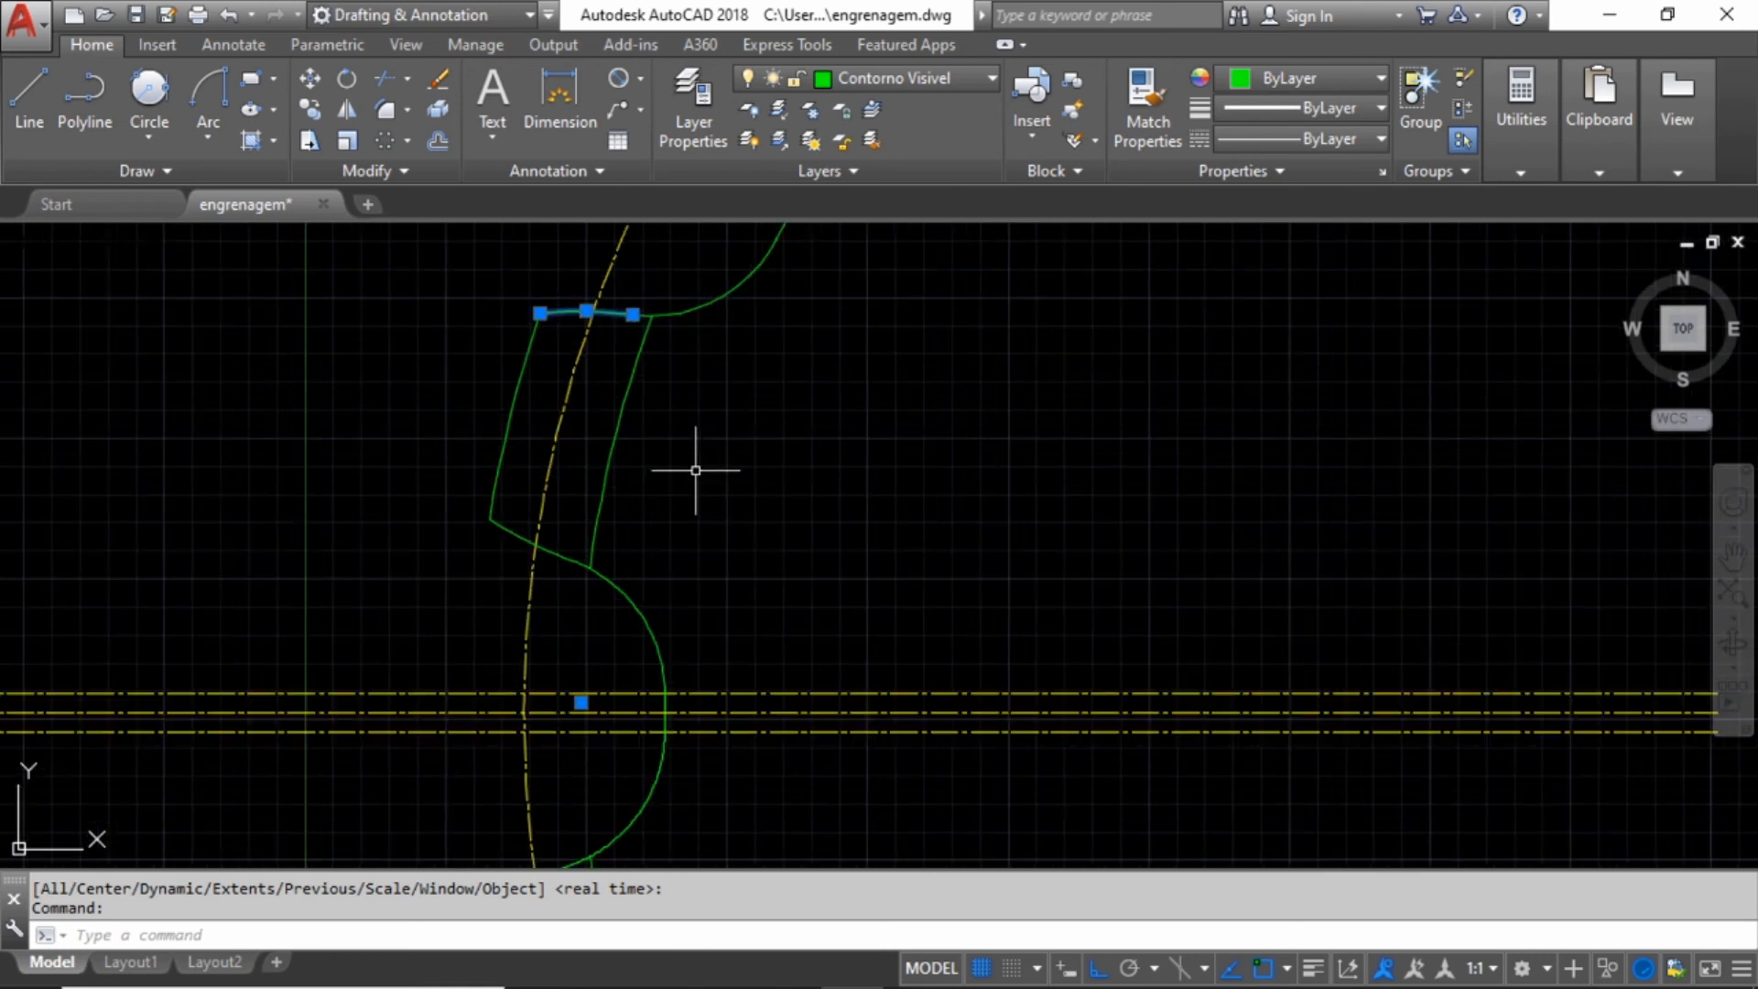
pyautogui.scroll(4, 616, 709)
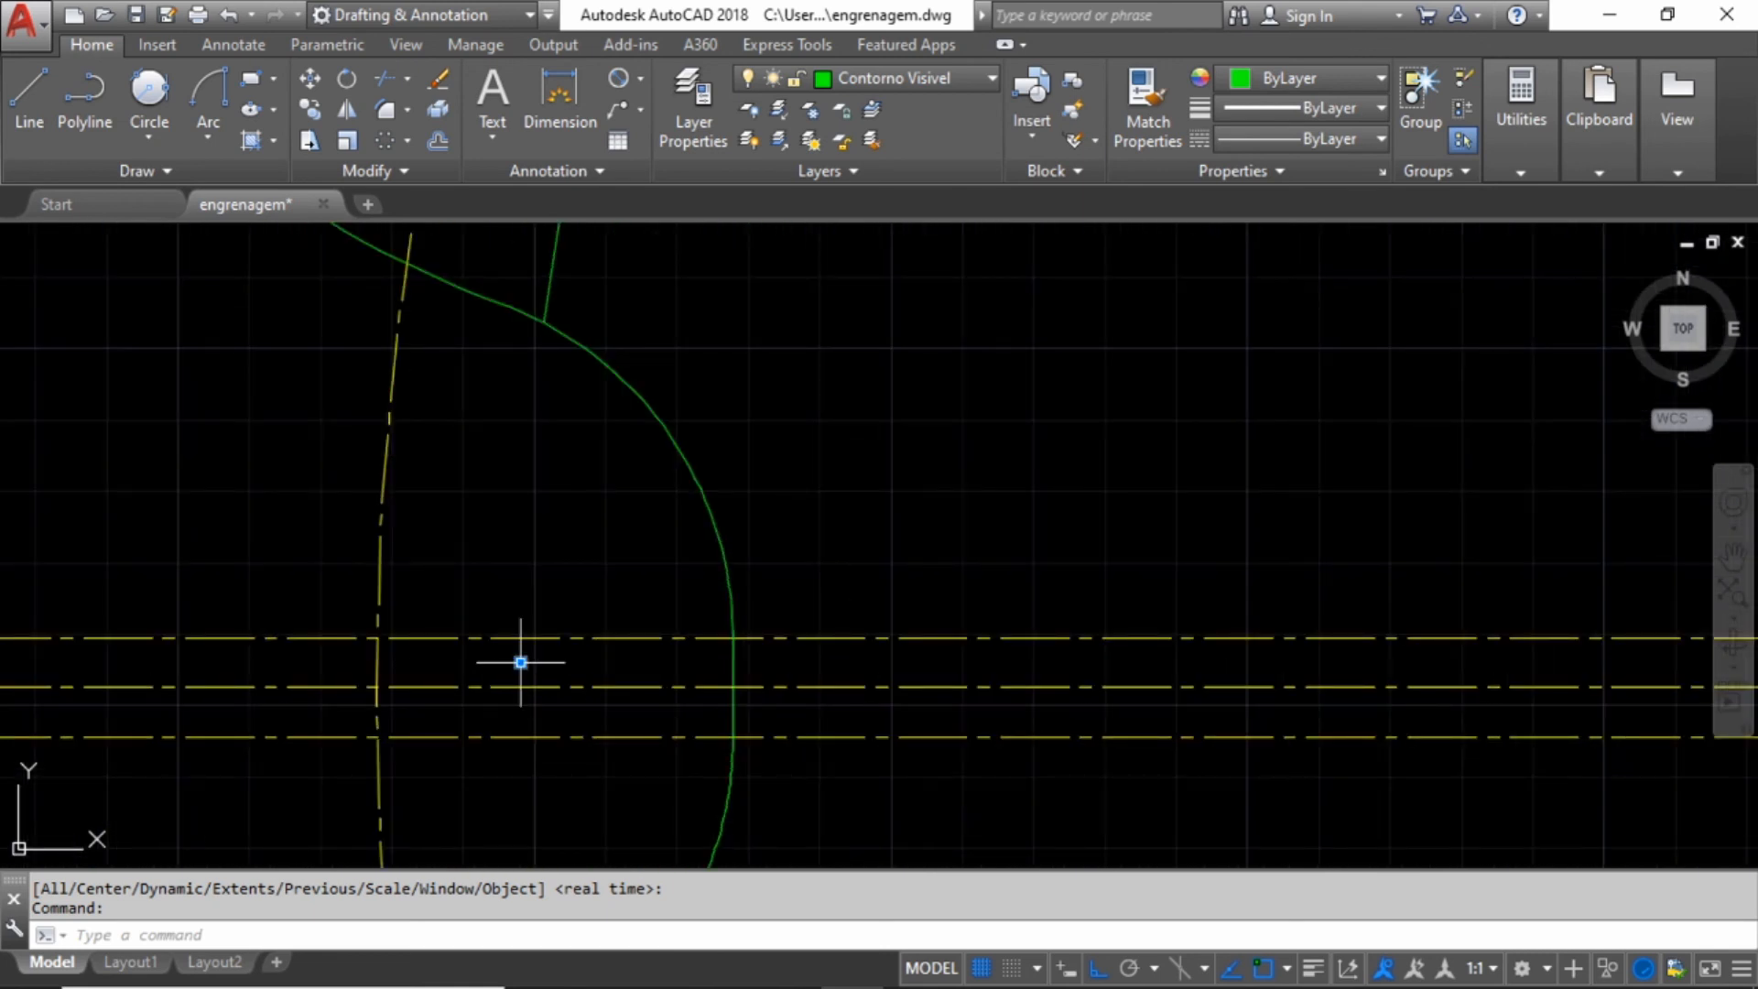
pyautogui.scroll(-4, 520, 662)
pyautogui.scroll(2, 522, 588)
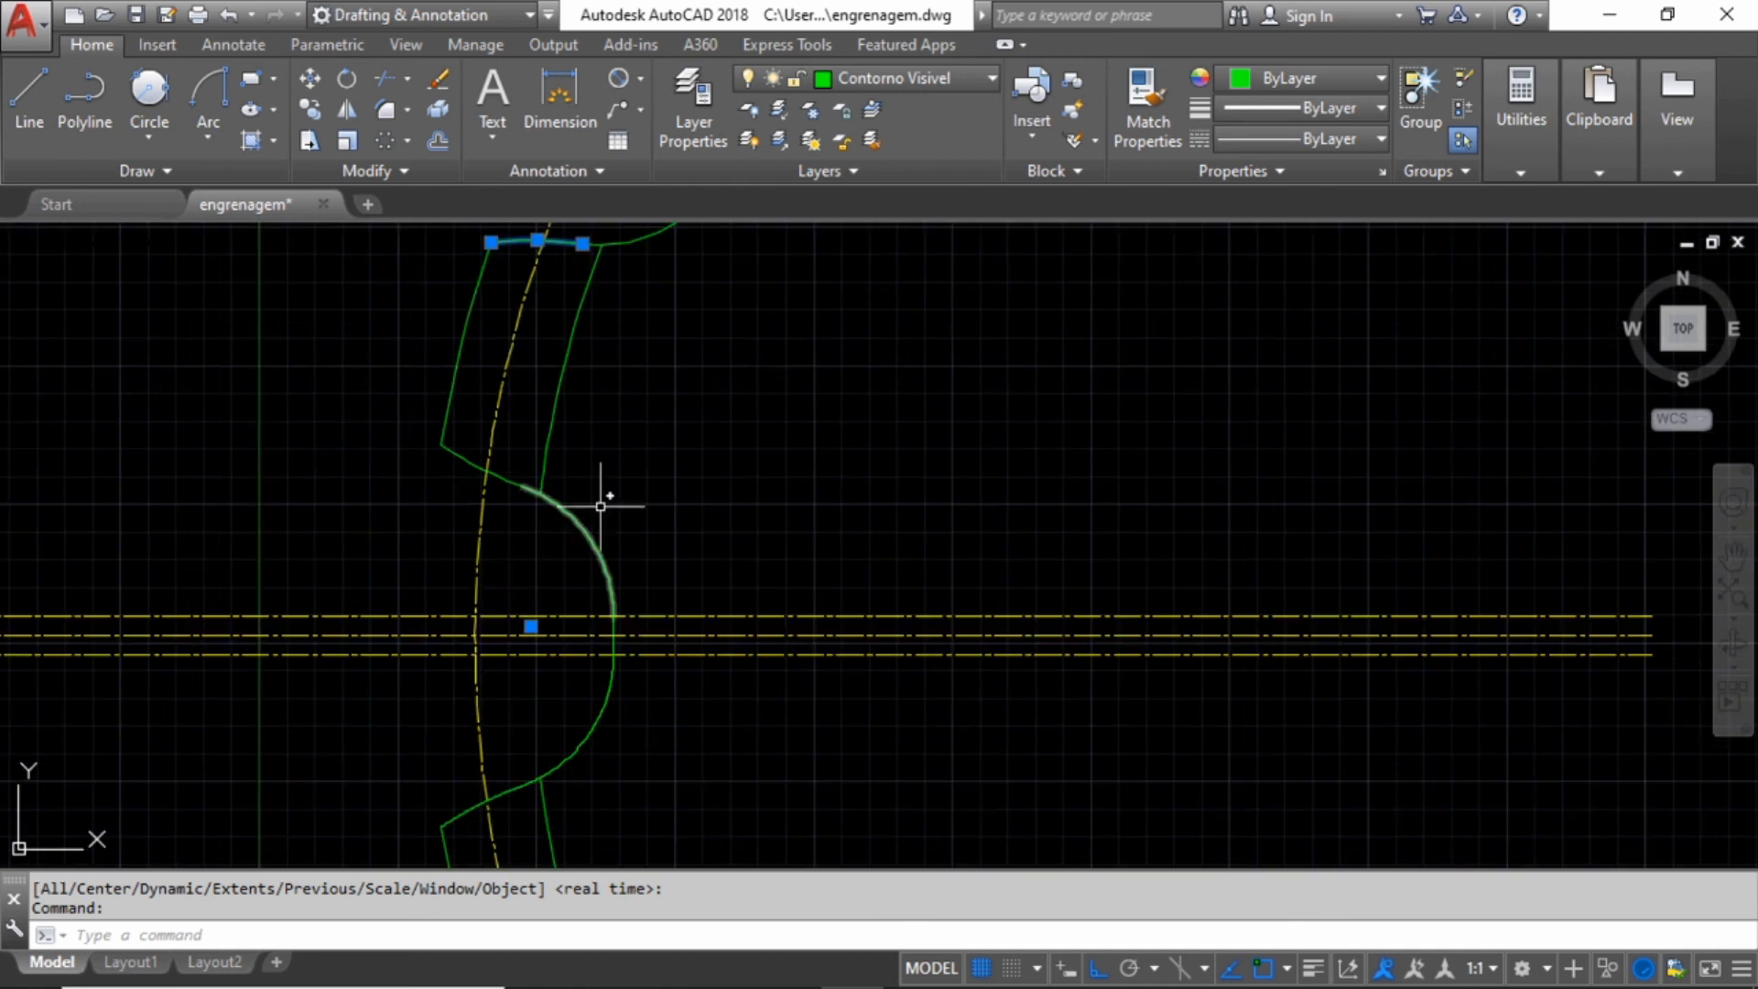
pyautogui.scroll(-2, 654, 545)
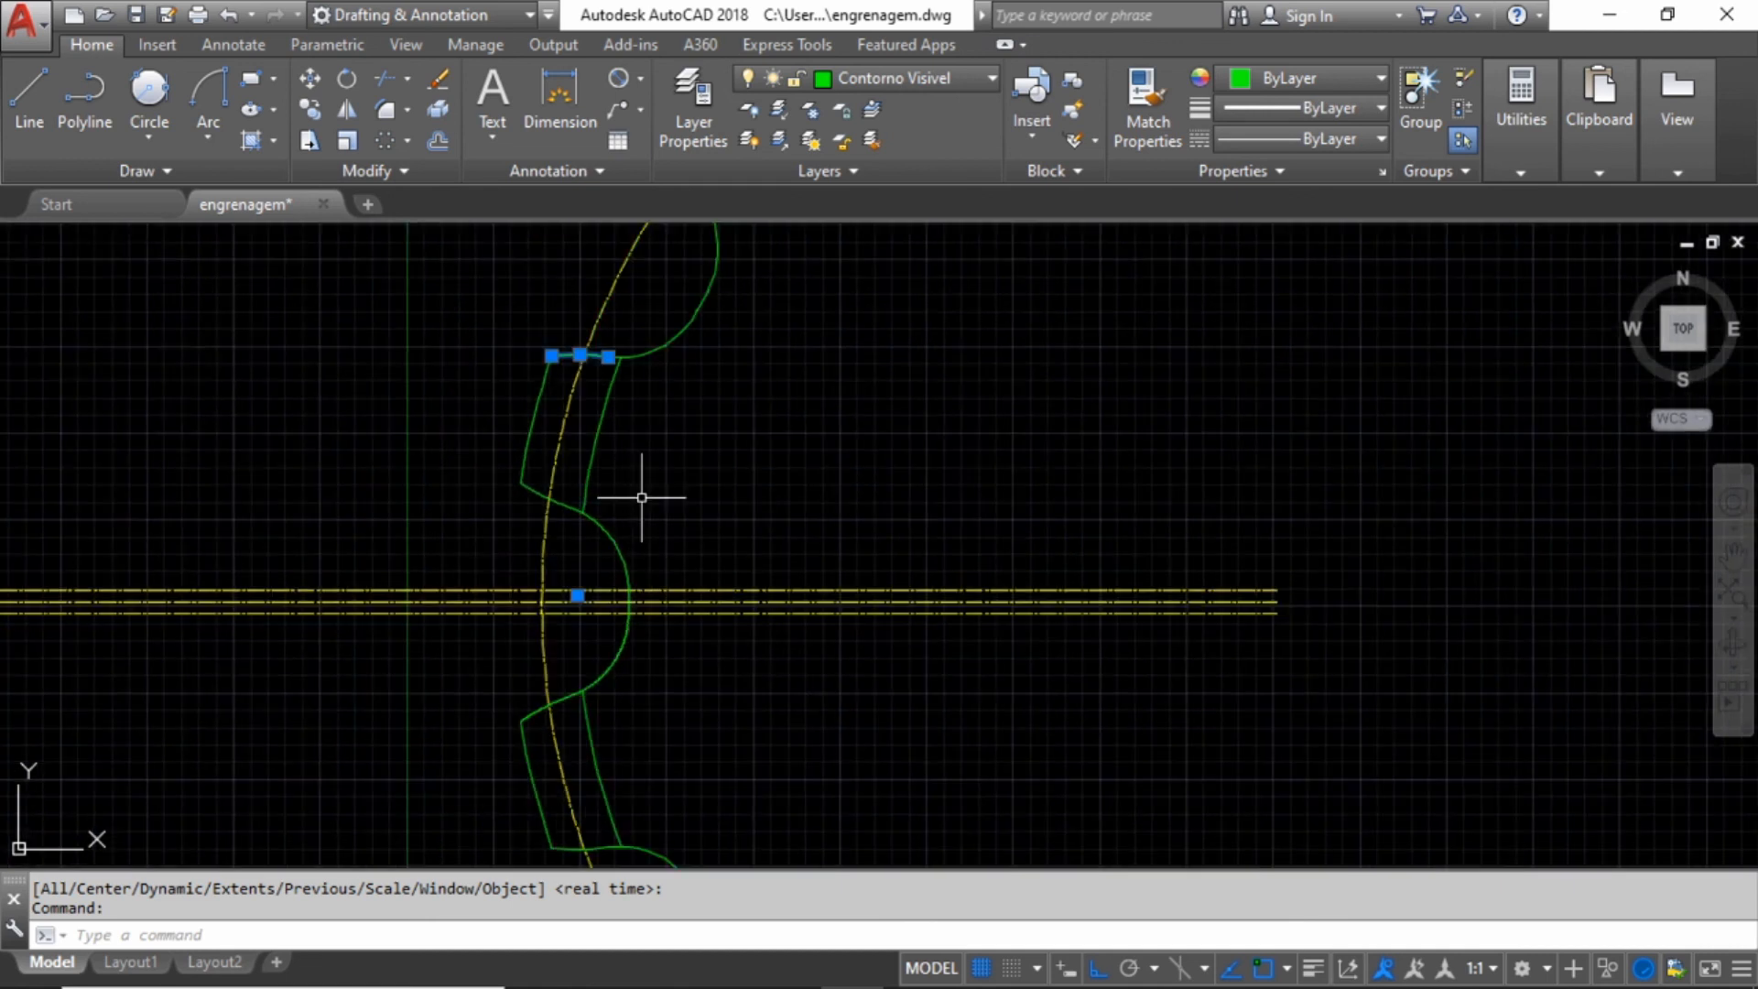
pyautogui.scroll(4, 596, 620)
pyautogui.scroll(5, 537, 596)
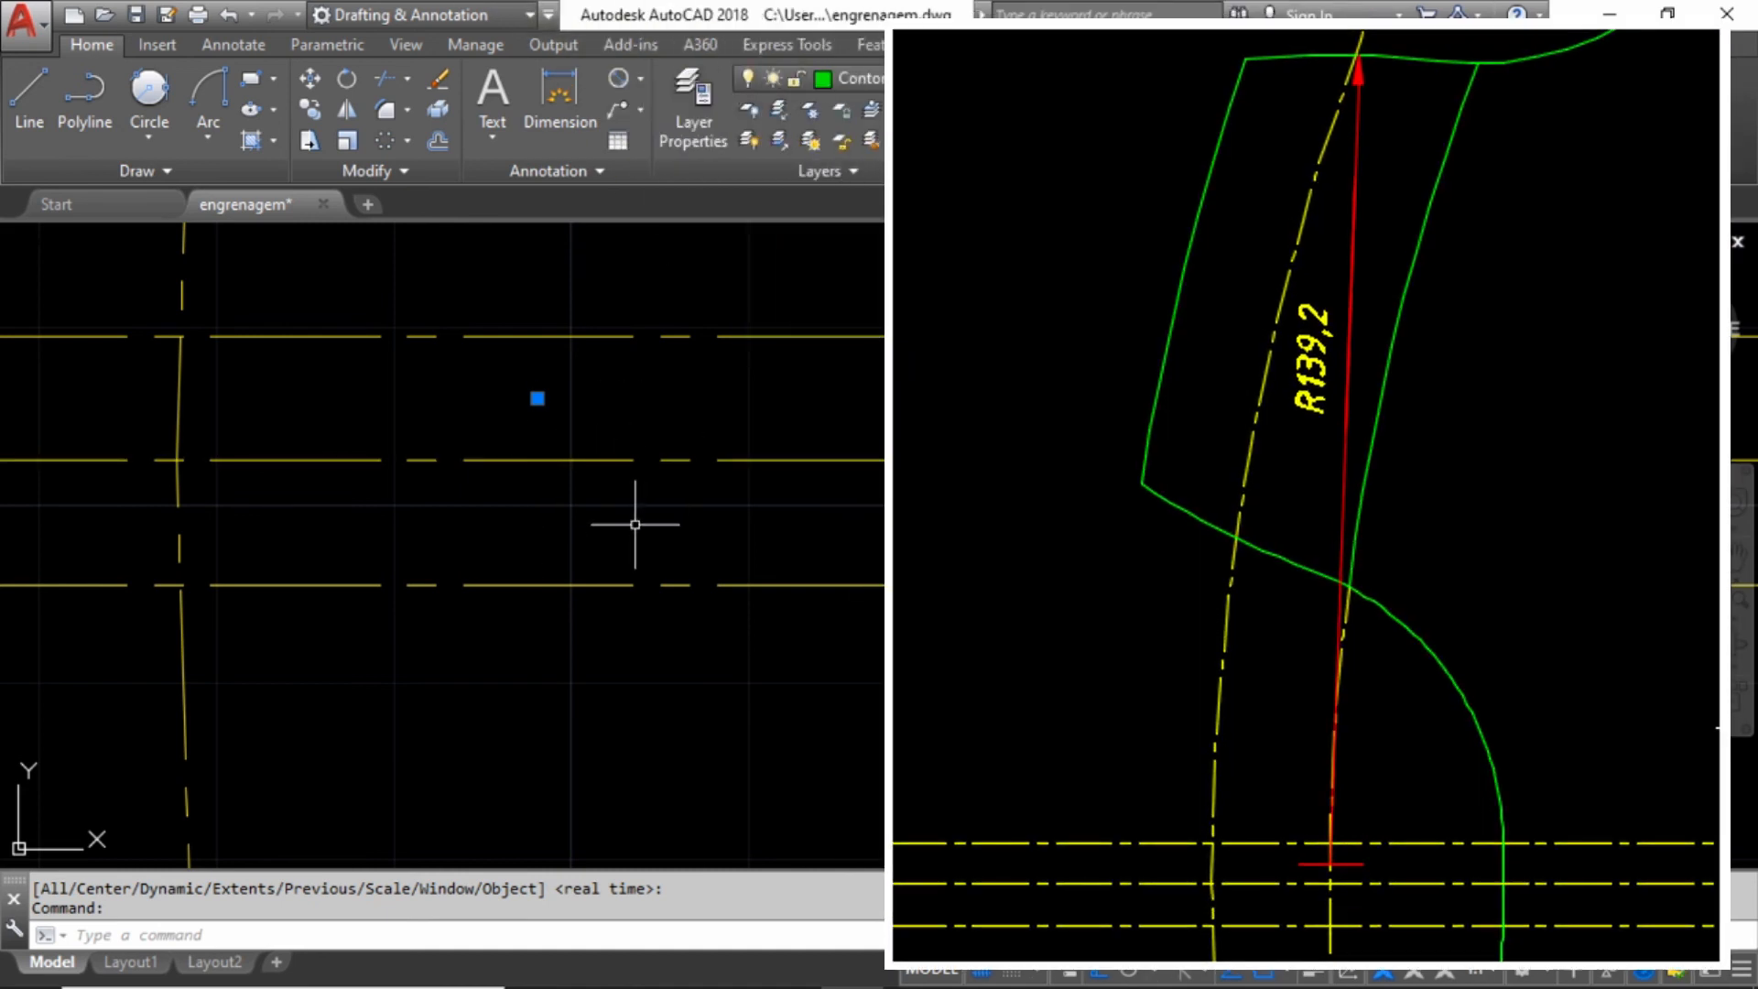
pyautogui.scroll(-5, 636, 525)
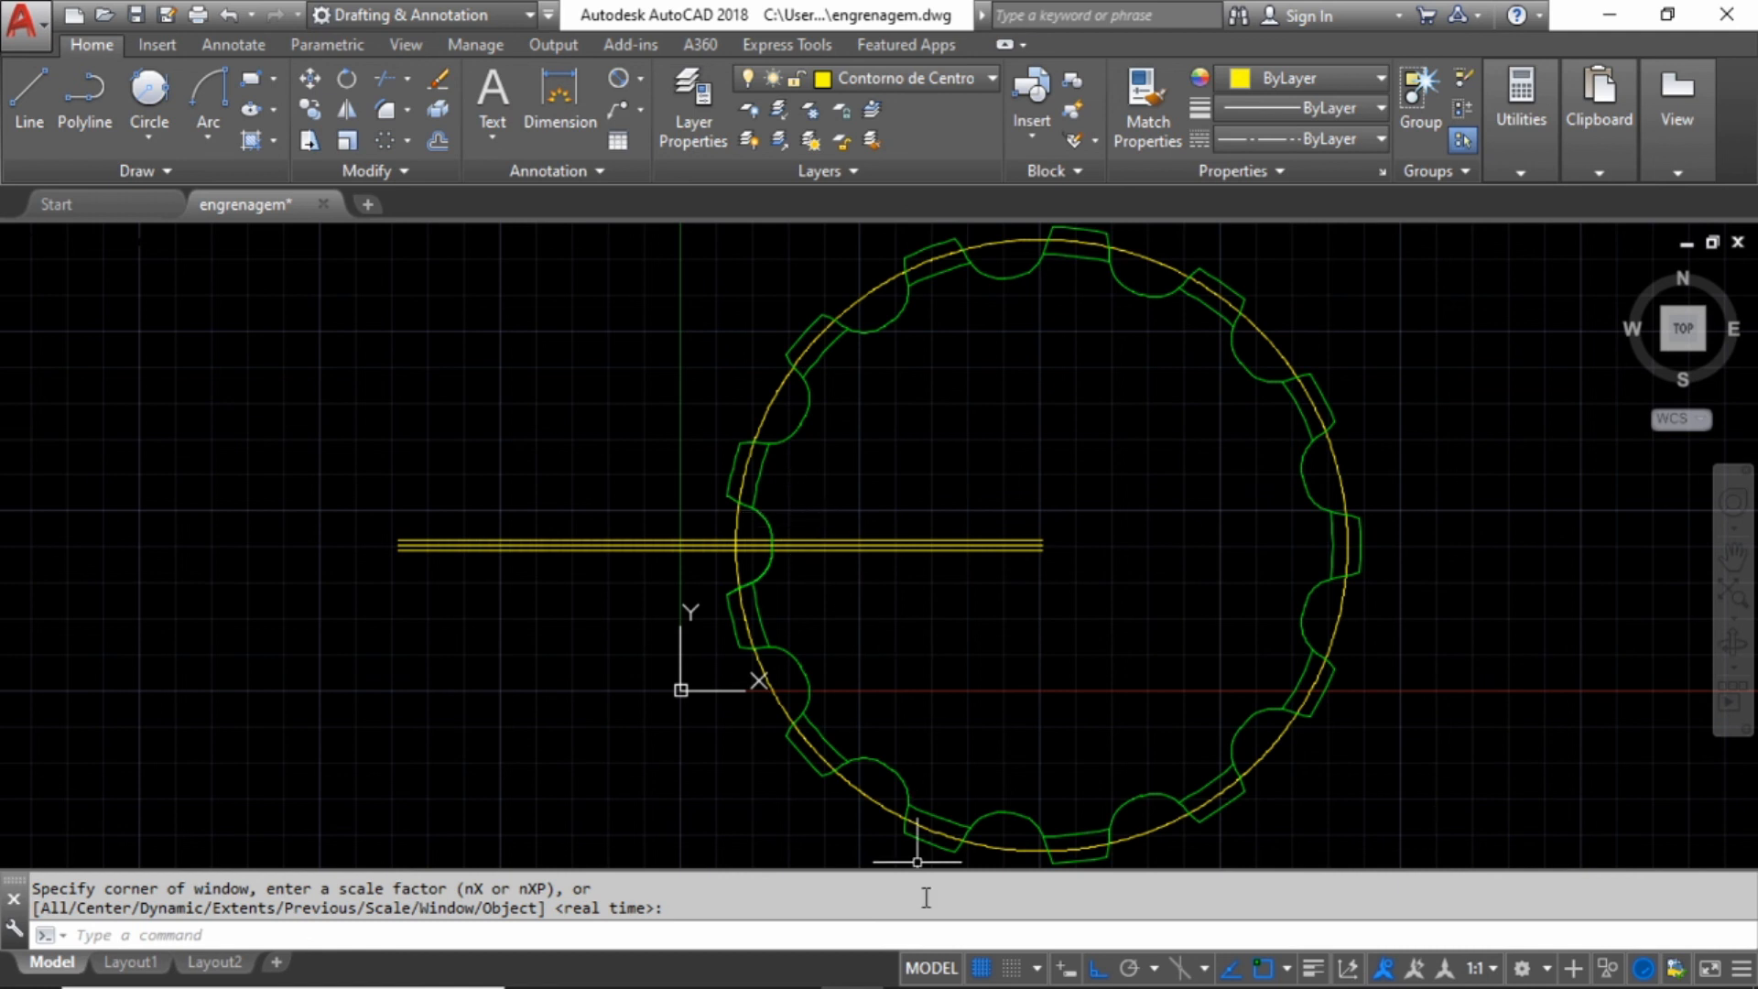
# - Switch to TE.36.pdf in Adobe Acrobat Reader and examine the gear's front view, section view dimensions and tooth profile detail
pyautogui.click(915, 969)
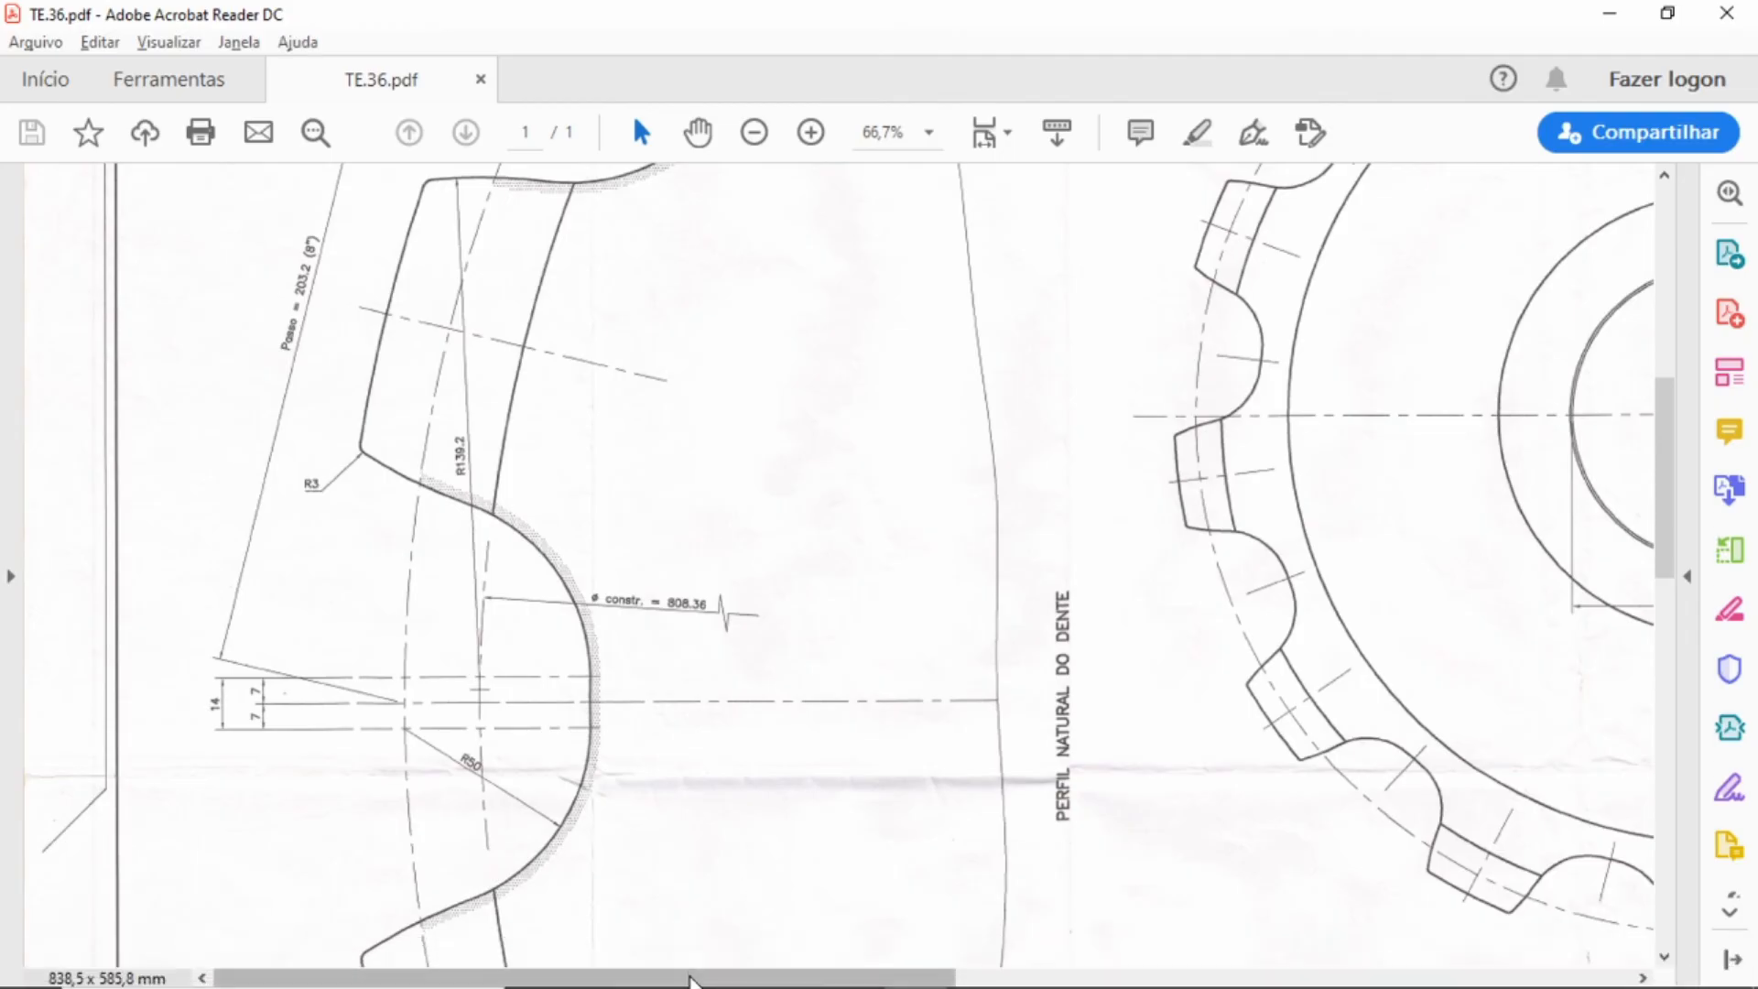
pyautogui.moveTo(693, 980); pyautogui.dragTo(1185, 978)
pyautogui.moveTo(1249, 978); pyautogui.dragTo(1287, 977)
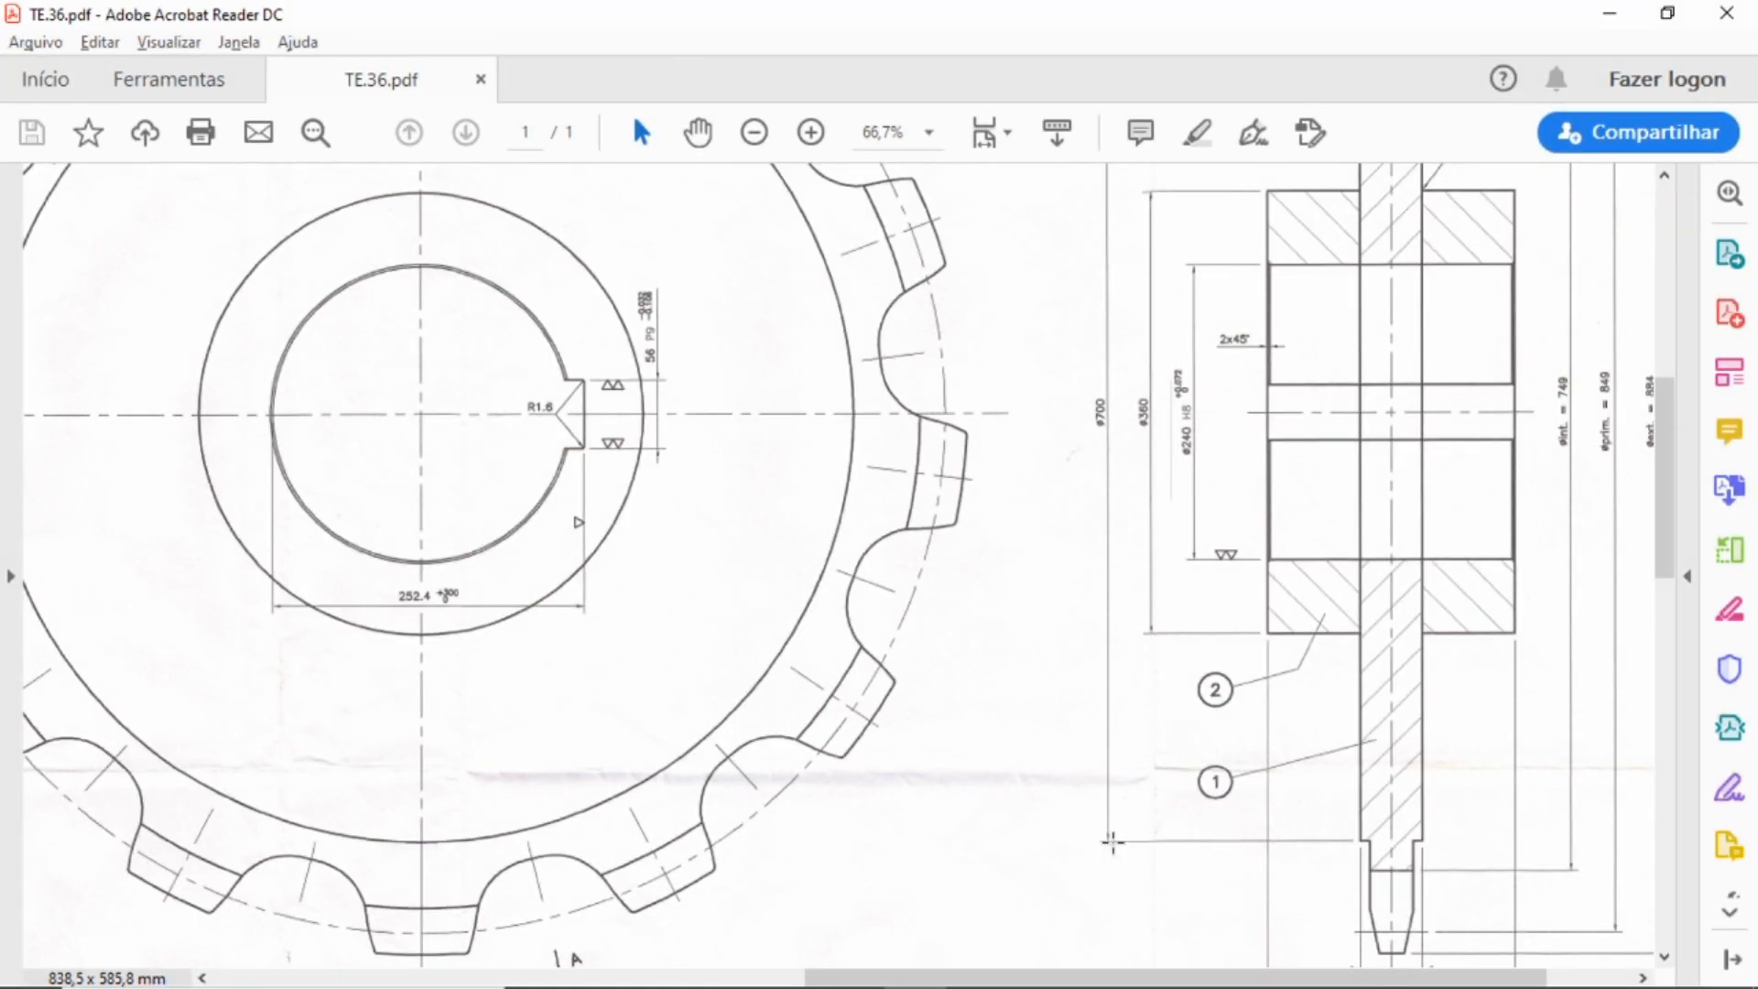
pyautogui.moveTo(1117, 982); pyautogui.dragTo(518, 976)
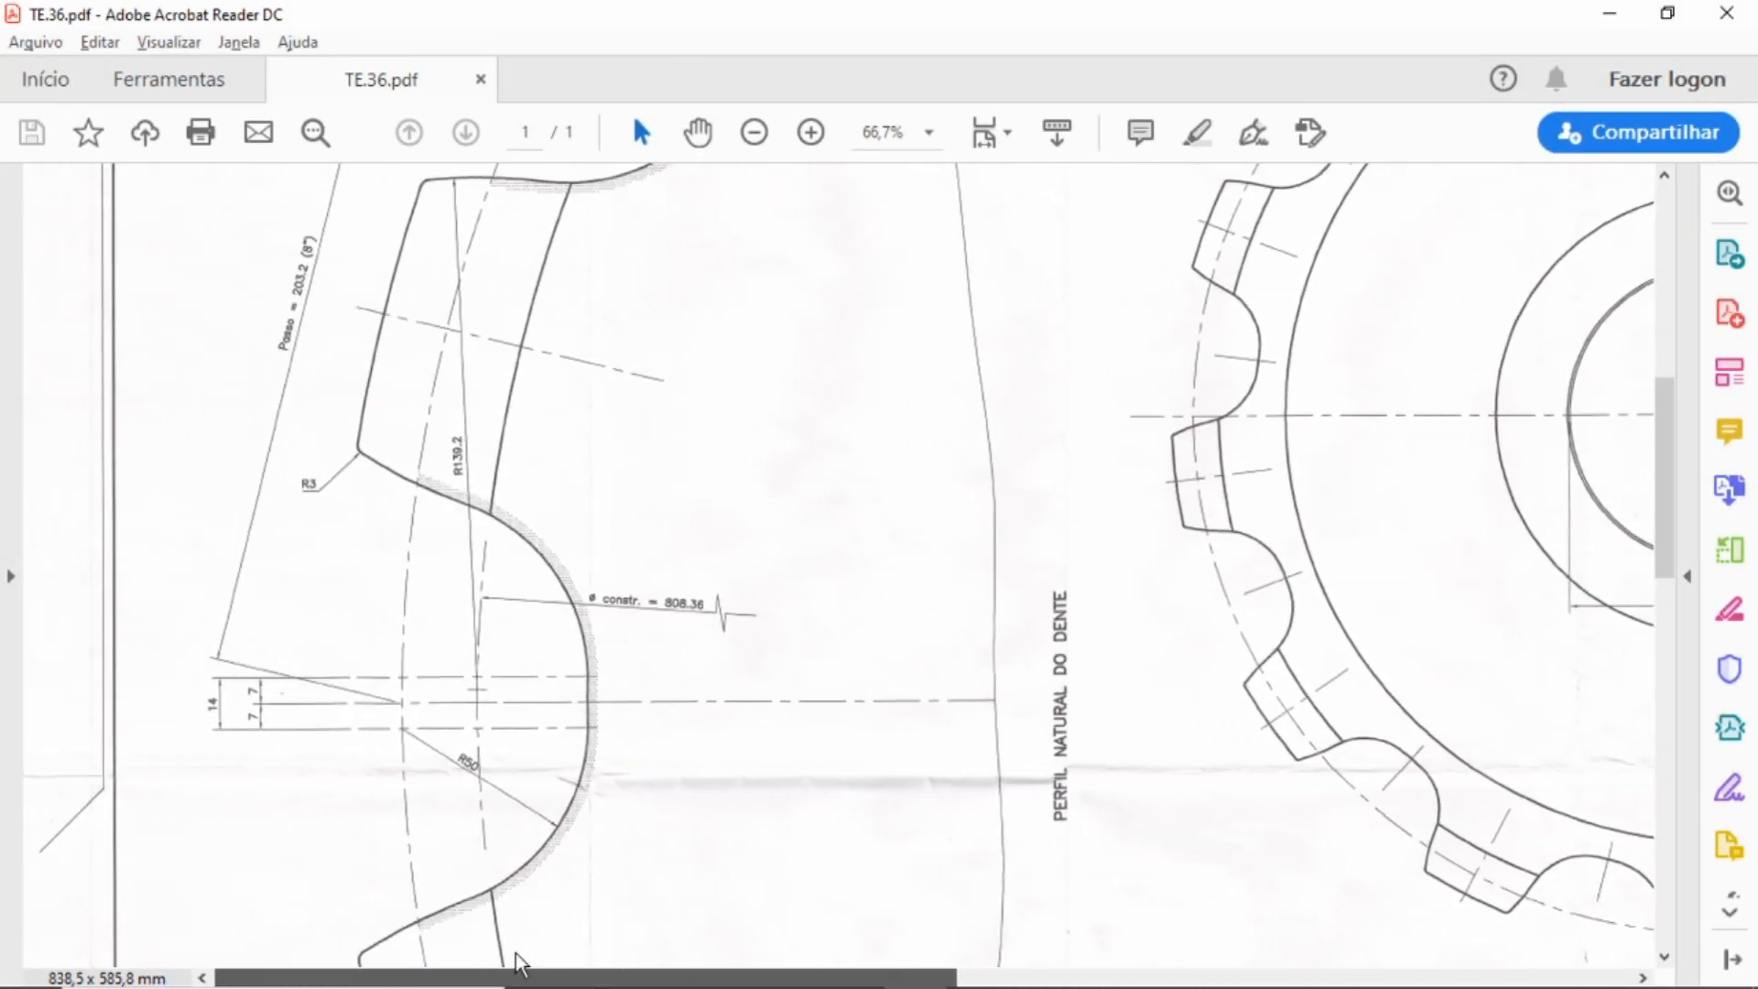